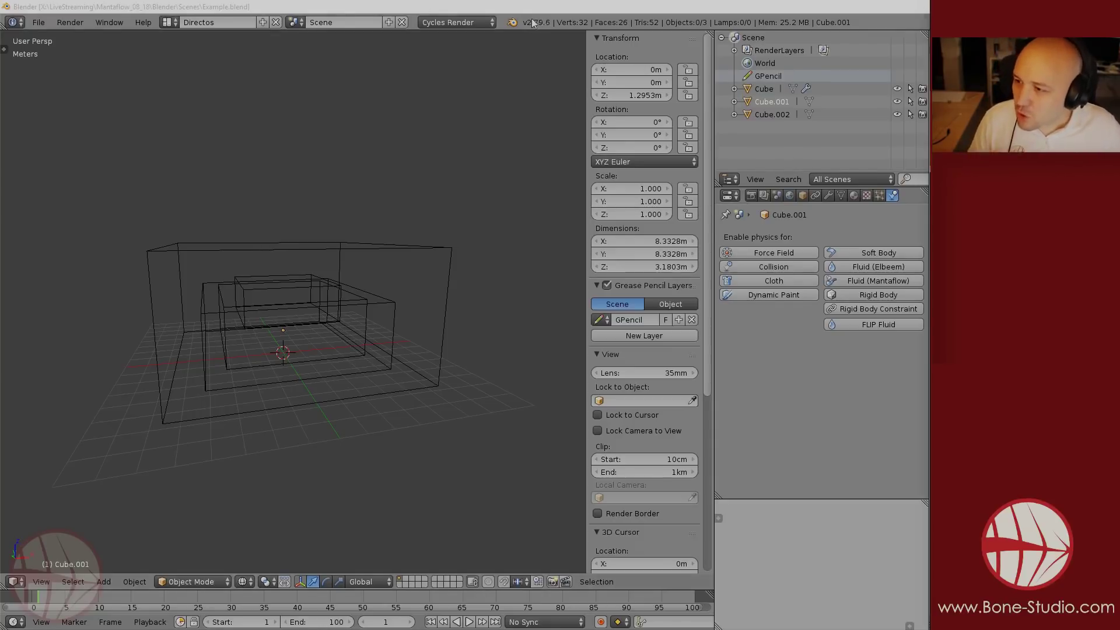
- Check the Blender version and branch on the splash screen, and dismiss it
click(143, 22)
click(186, 188)
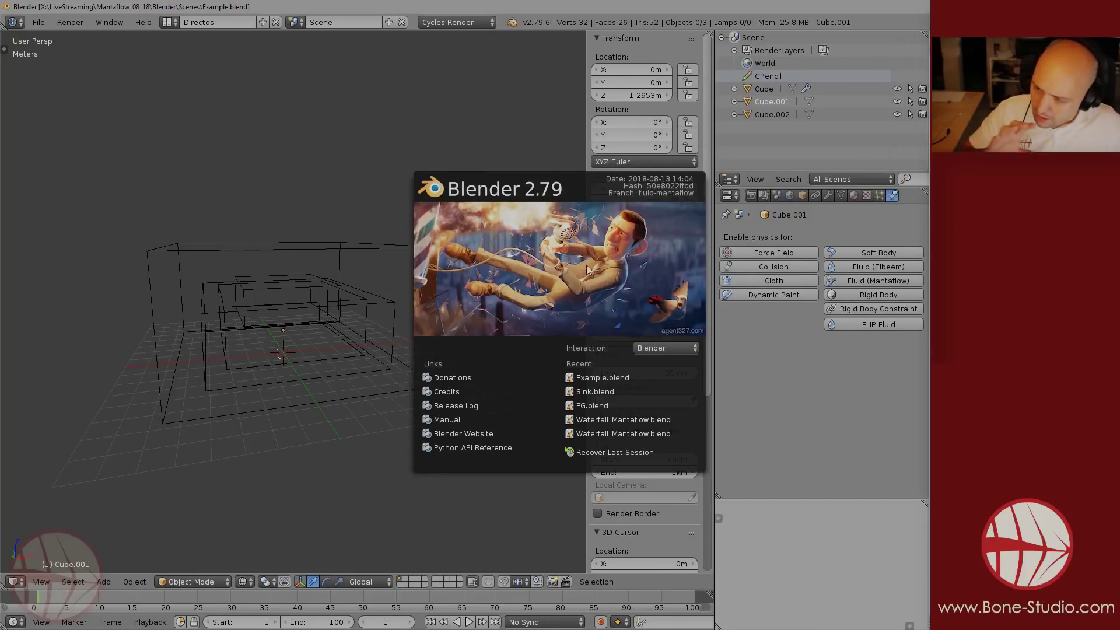
click(248, 492)
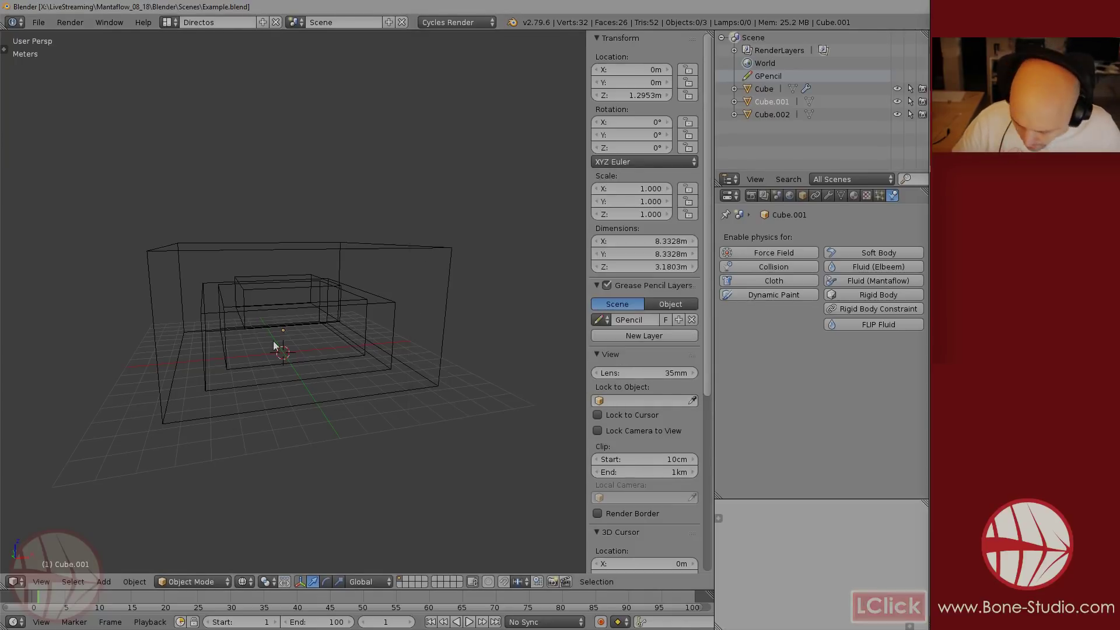
- Switch the viewport to solid shading and select the outer cube, the open box and the small inner cube in turn
middle_drag(278, 346, 289, 314)
key(z)
click(287, 384)
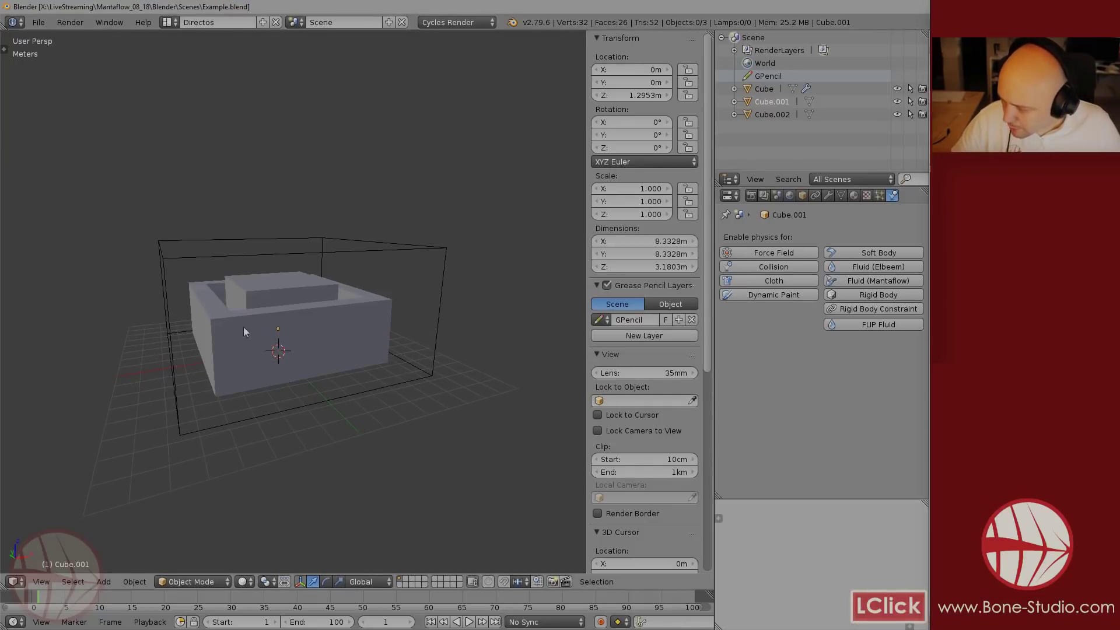
right_click(419, 251)
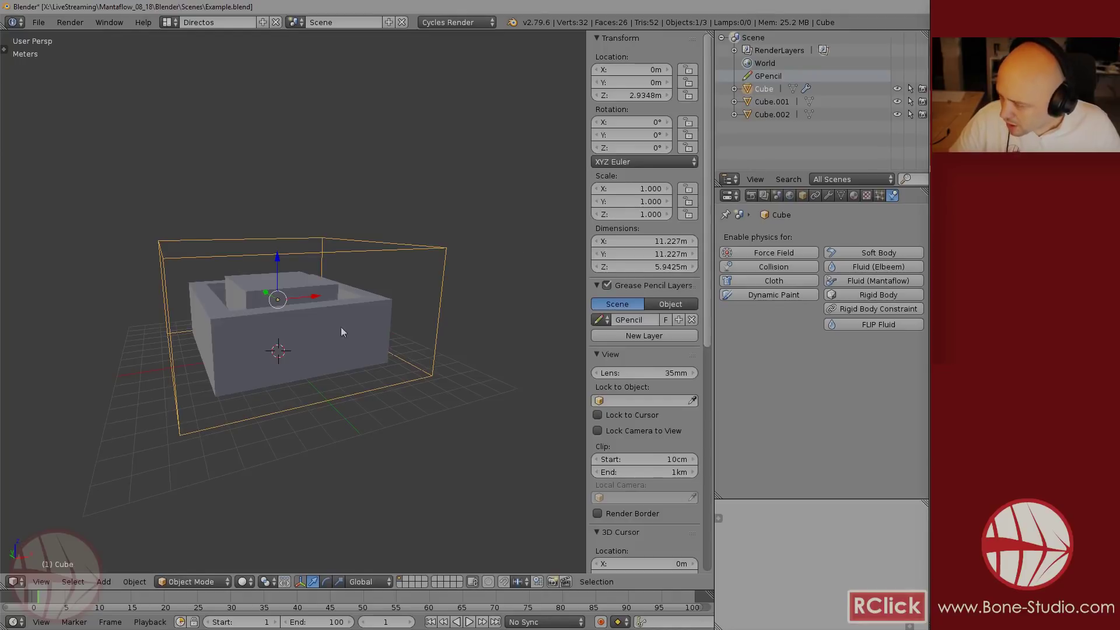
right_click(316, 334)
right_click(304, 279)
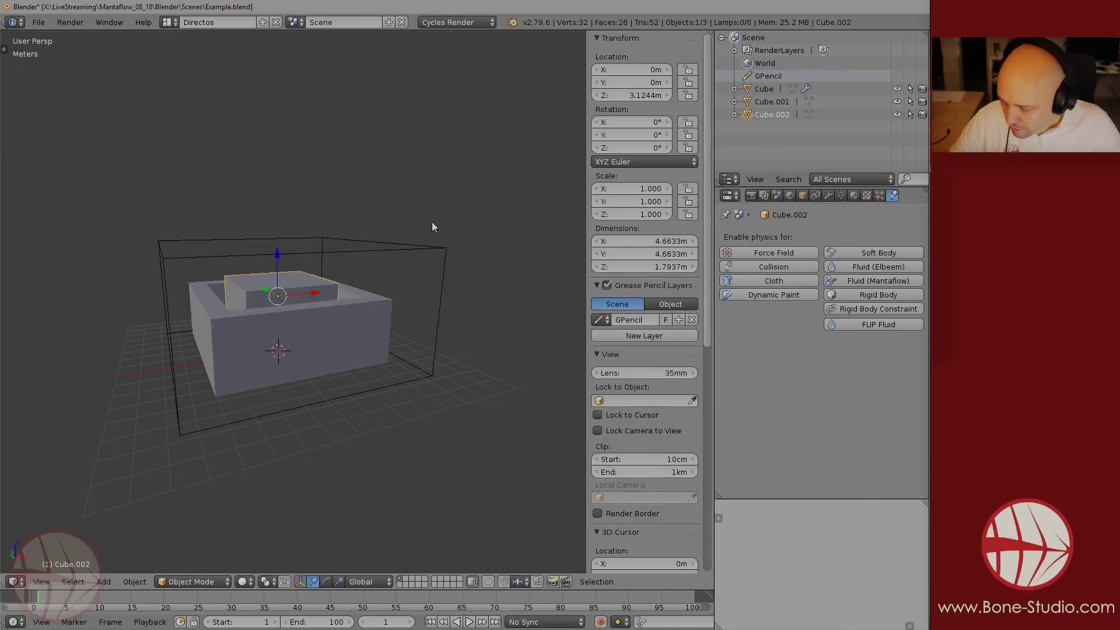
- Select the large outer wireframe cube and save the scene over Example.blend
right_click(415, 247)
shift+middle_drag(414, 246, 409, 271)
key(ctrl+s)
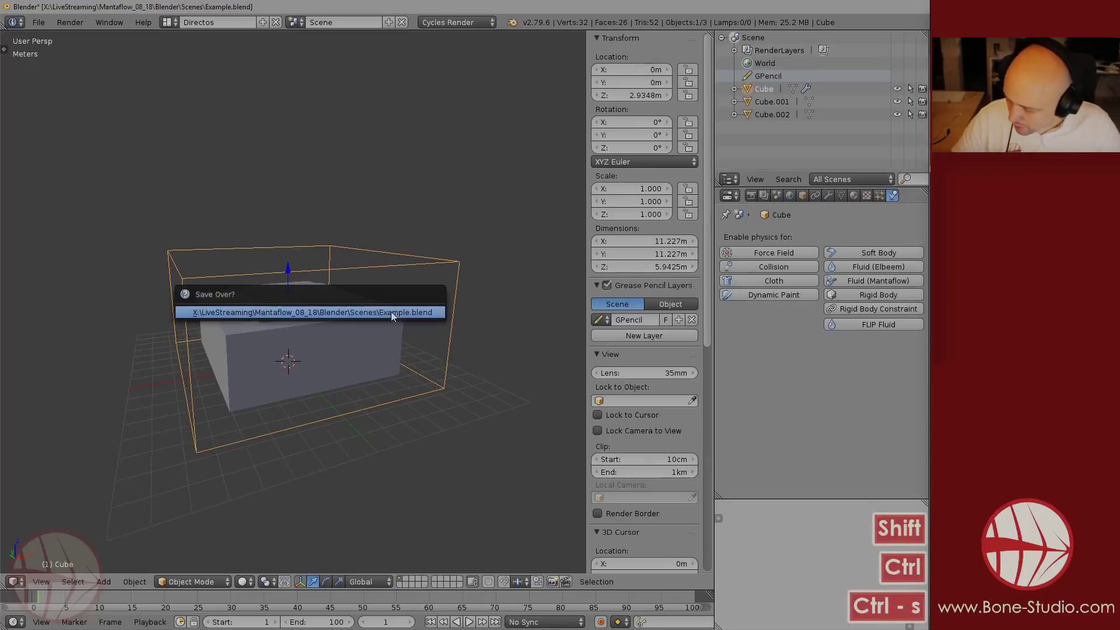
click(389, 315)
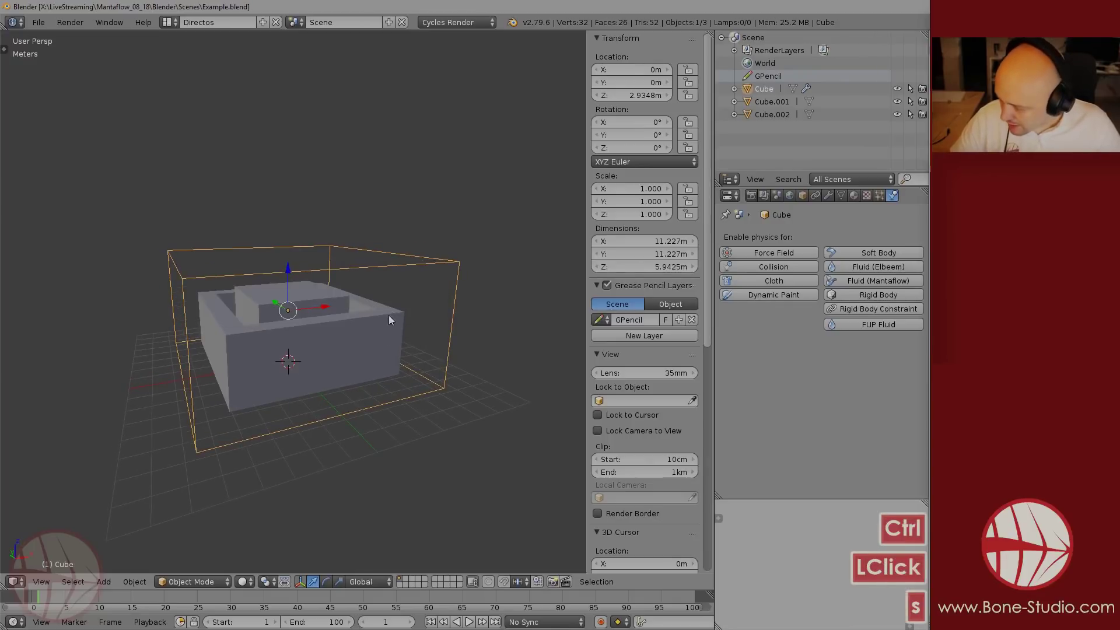
- Enable Fluid (Mantaflow) physics on the large outer cube and make it the simulation Domain
click(864, 280)
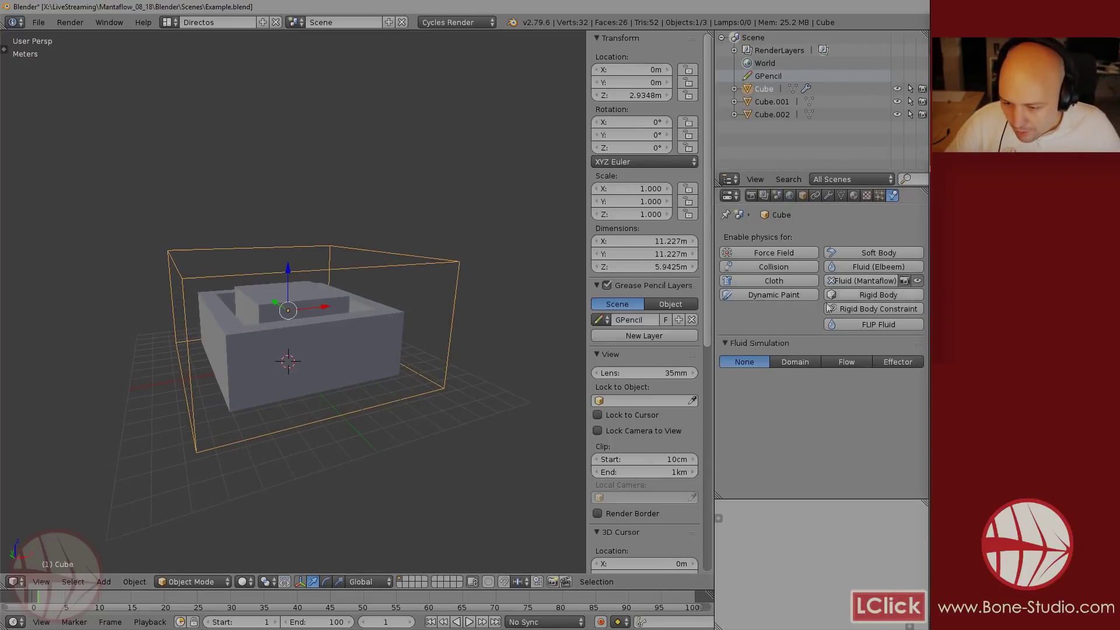
click(785, 363)
scroll(817, 379, down, 3)
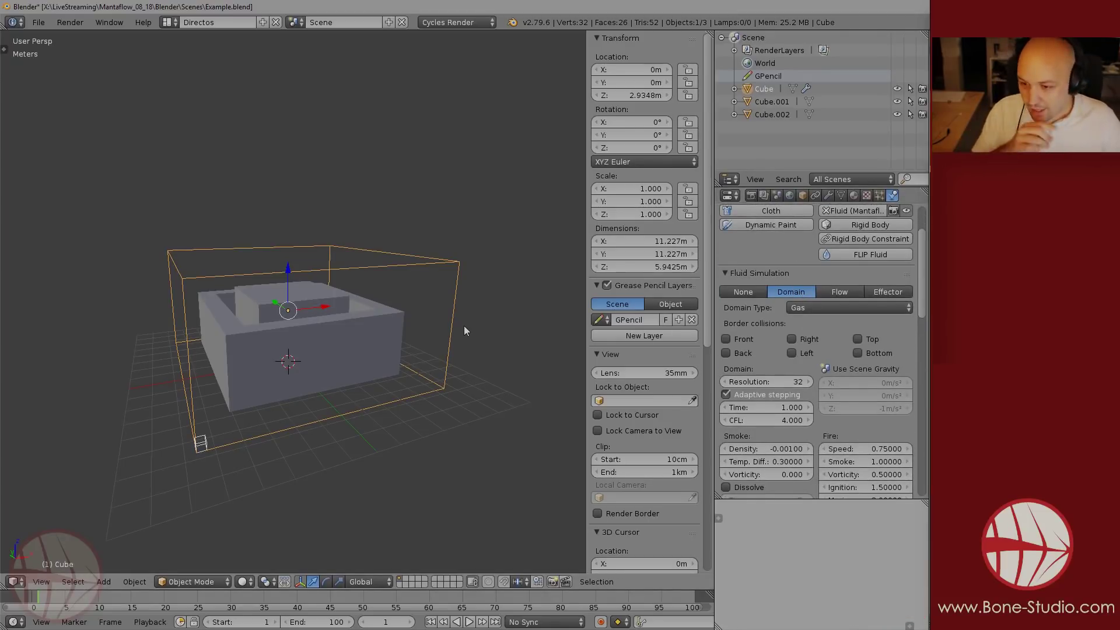
scroll(926, 284, down, 3)
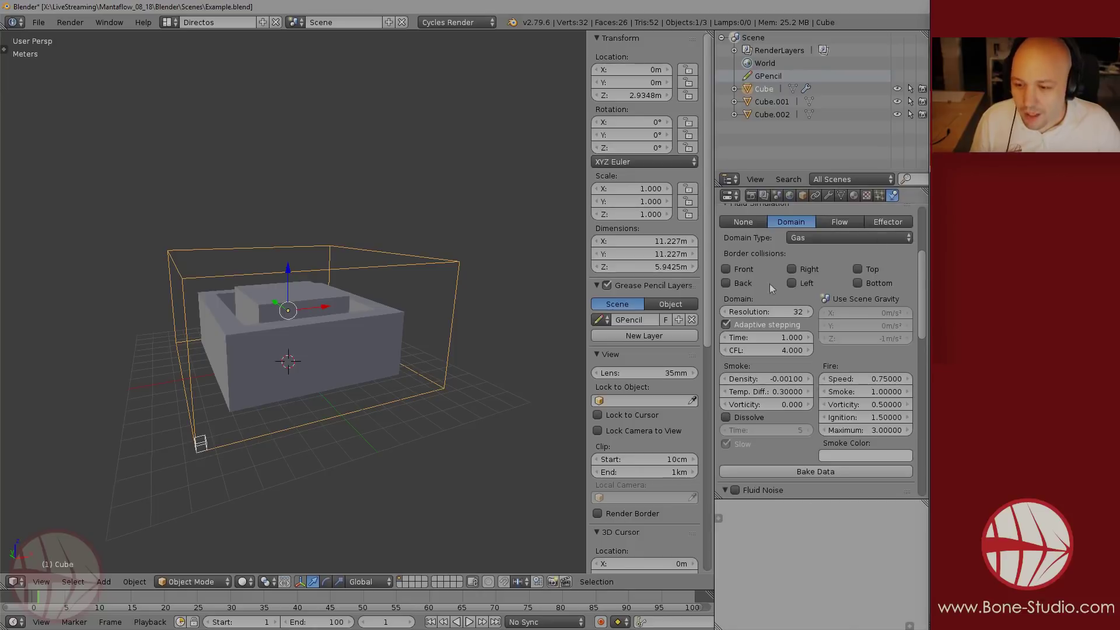
- Enable Fluid (Mantaflow) physics on the open box container and make it an Effector
right_click(386, 319)
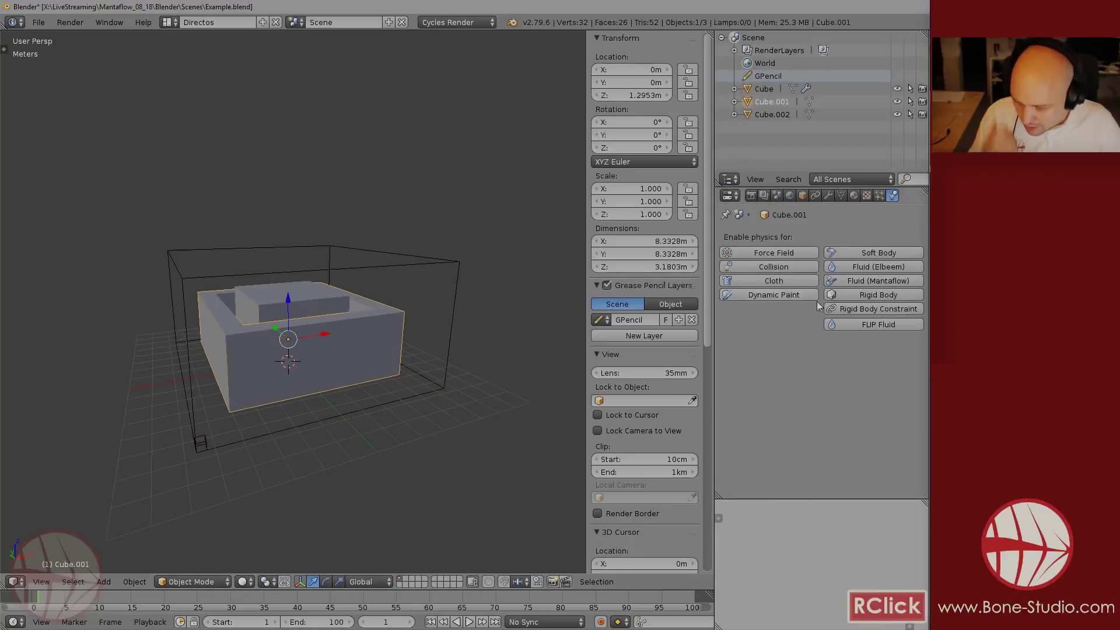
click(863, 283)
click(898, 362)
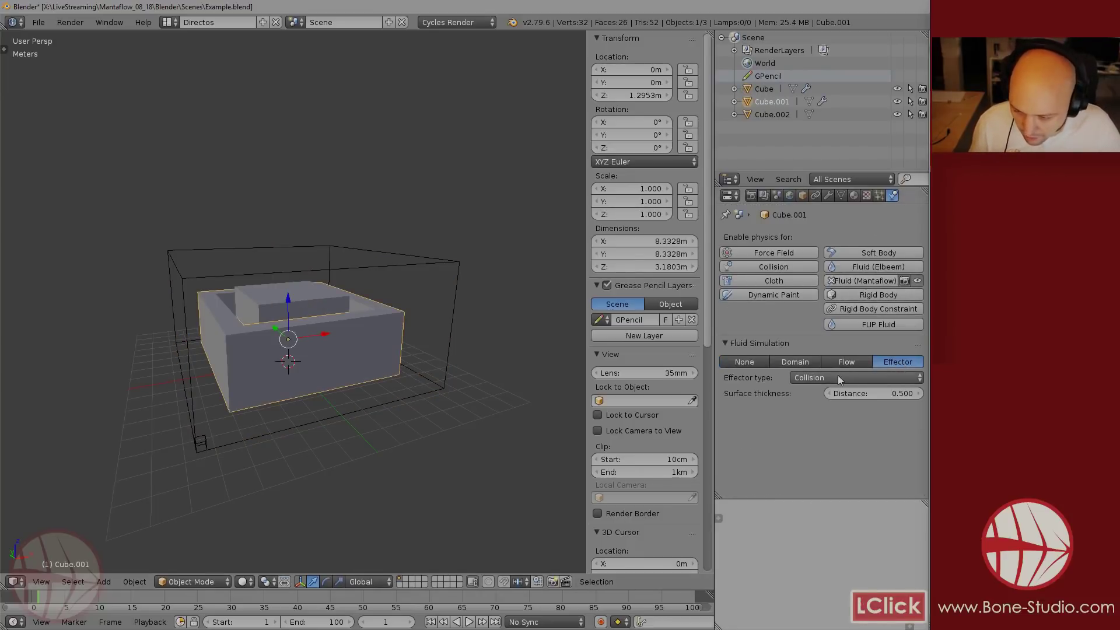
- Try a surface thickness of 0.25 on the box's collision effector, and set it back to 0.5
click(896, 394)
text(25)
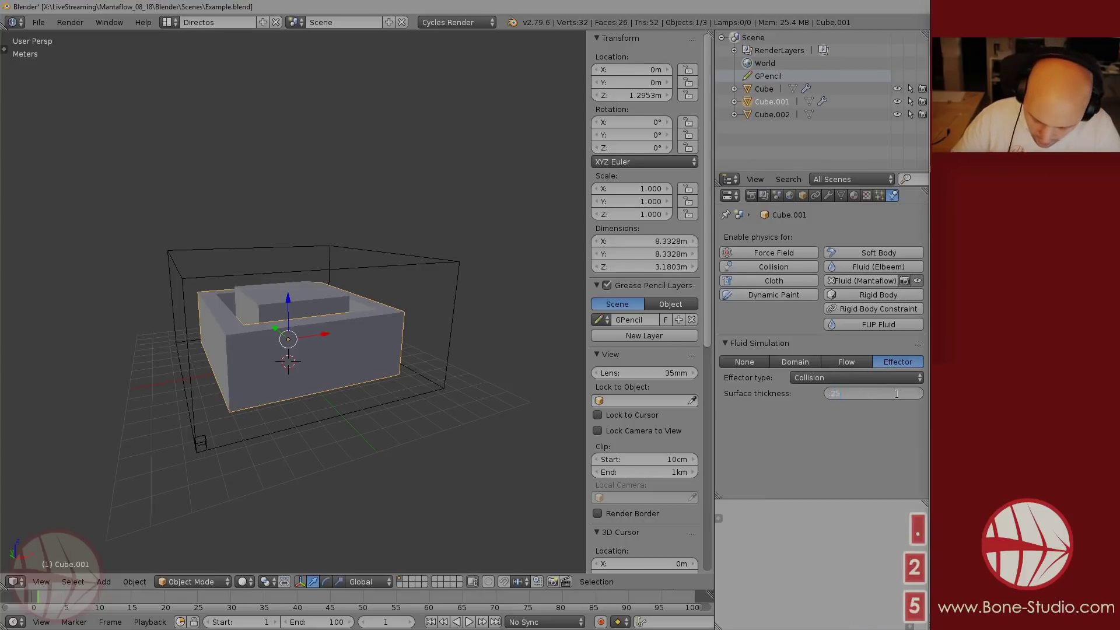
key(Return)
click(897, 394)
key(BackSpace)
text(0.5)
key(Return)
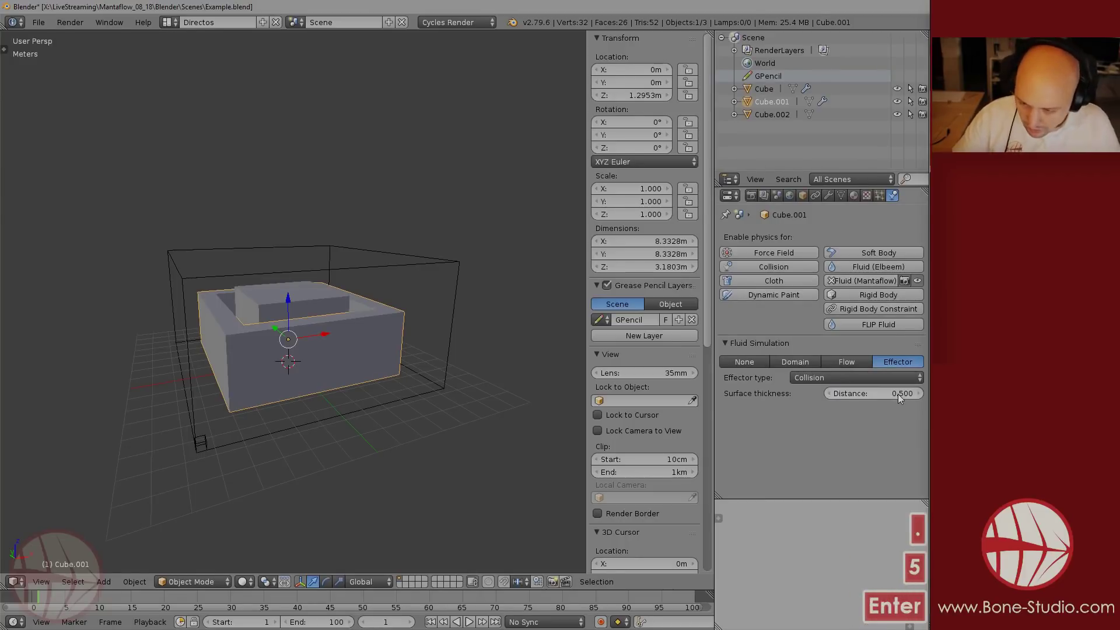
- Make the small inner cube a Mantaflow Flow object with flow type Liquid and flow behavior Geometry
right_click(253, 303)
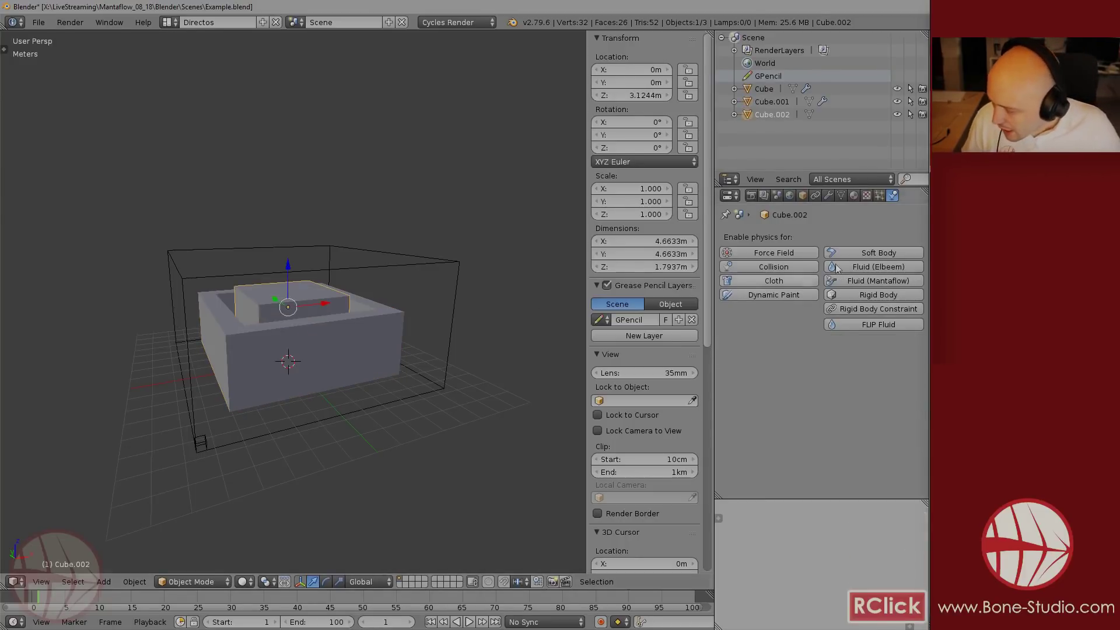
click(878, 282)
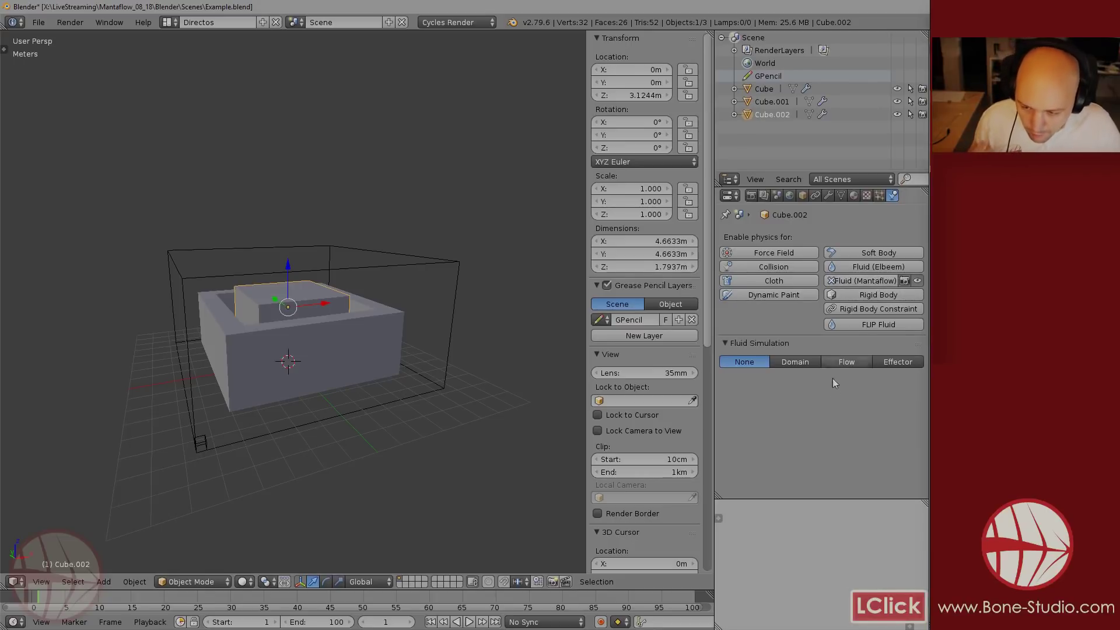
click(842, 367)
click(851, 377)
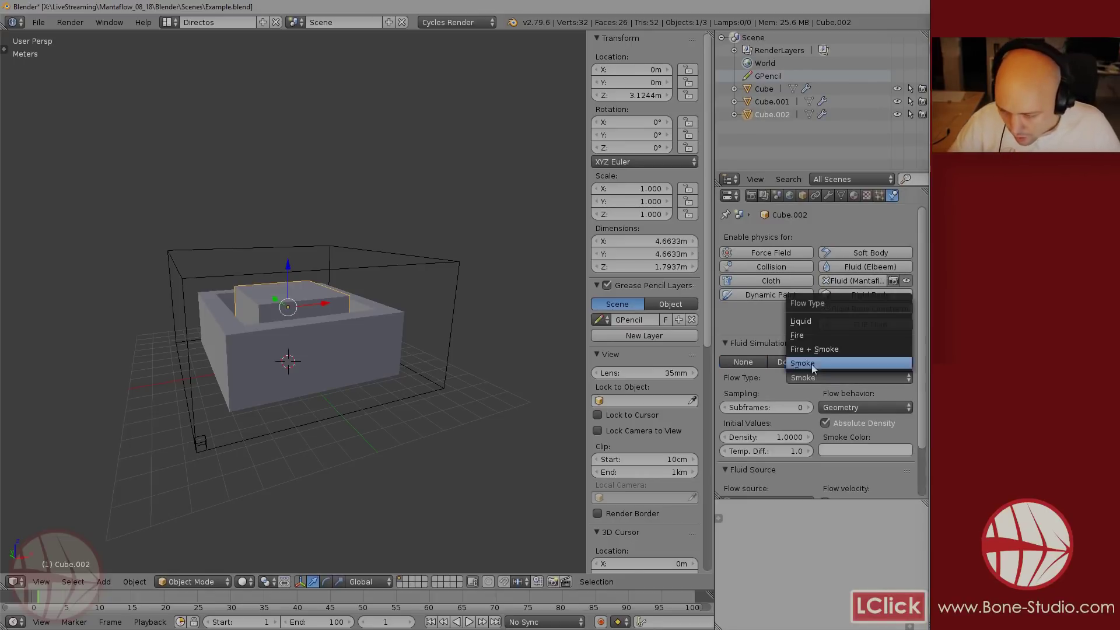
click(810, 321)
click(852, 407)
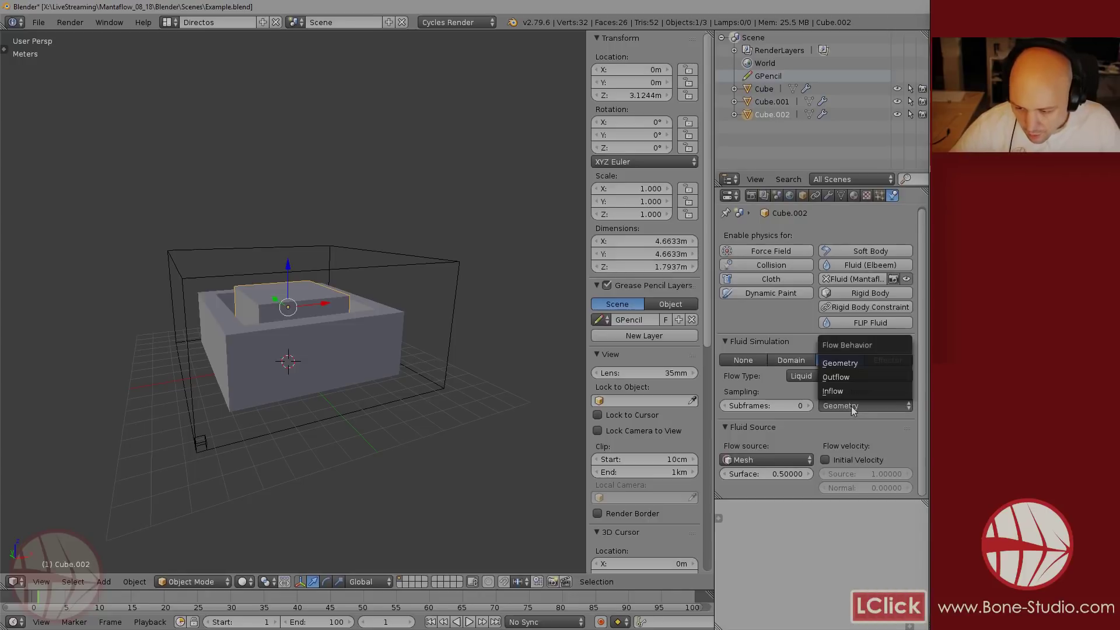
click(840, 363)
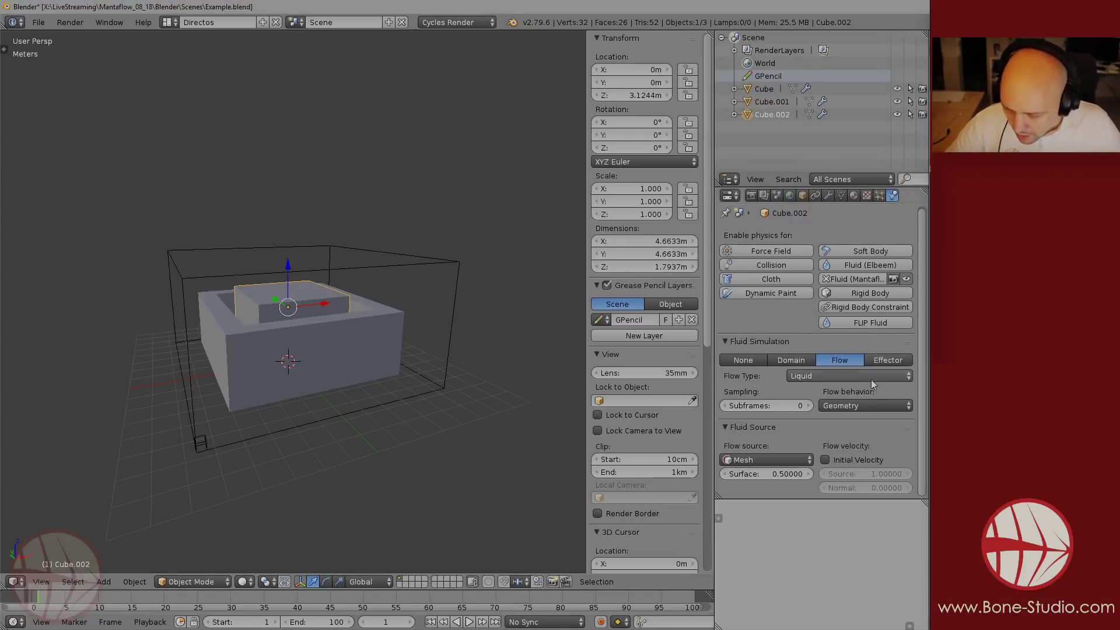
- Set the domain type of the large outer cube to Liquid
right_click(393, 270)
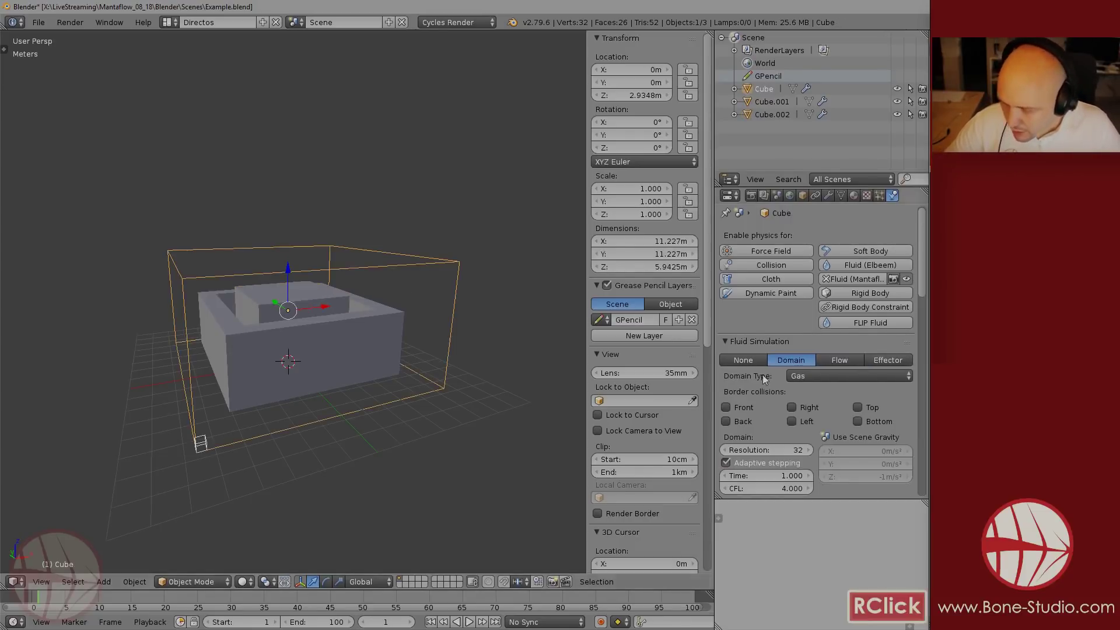
scroll(846, 408, down, 6)
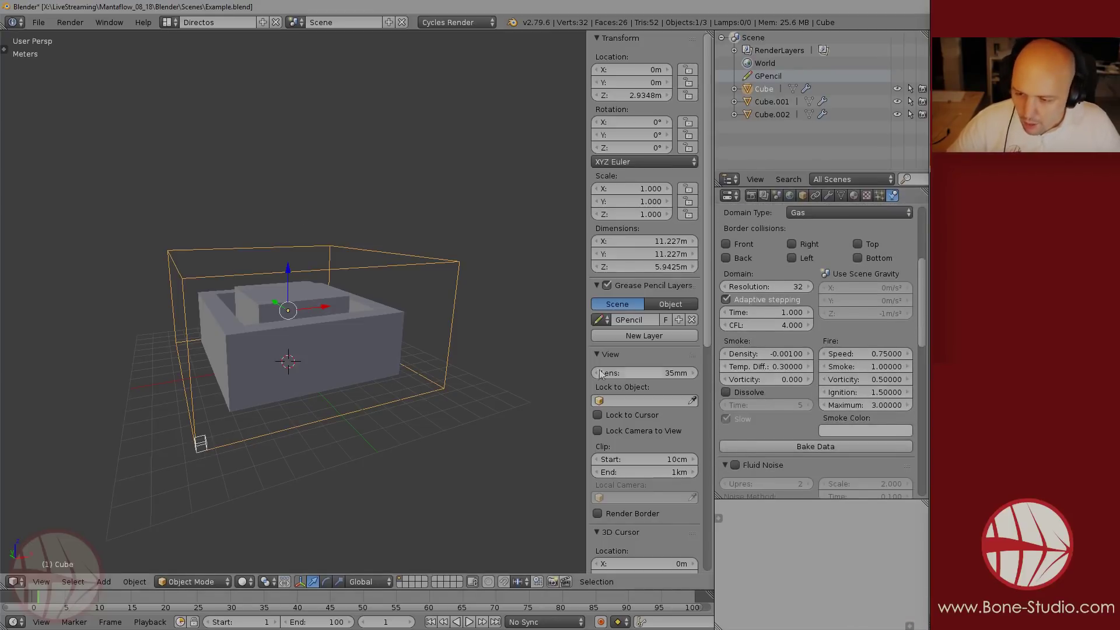
scroll(852, 313, down, 1)
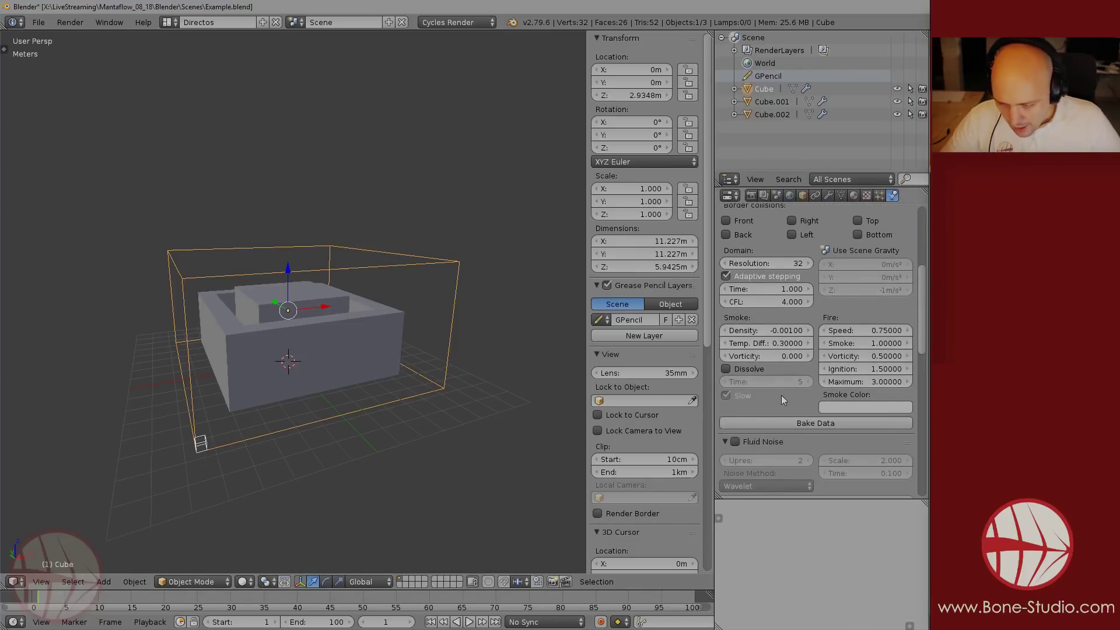
scroll(782, 394, down, 3)
scroll(782, 395, up, 6)
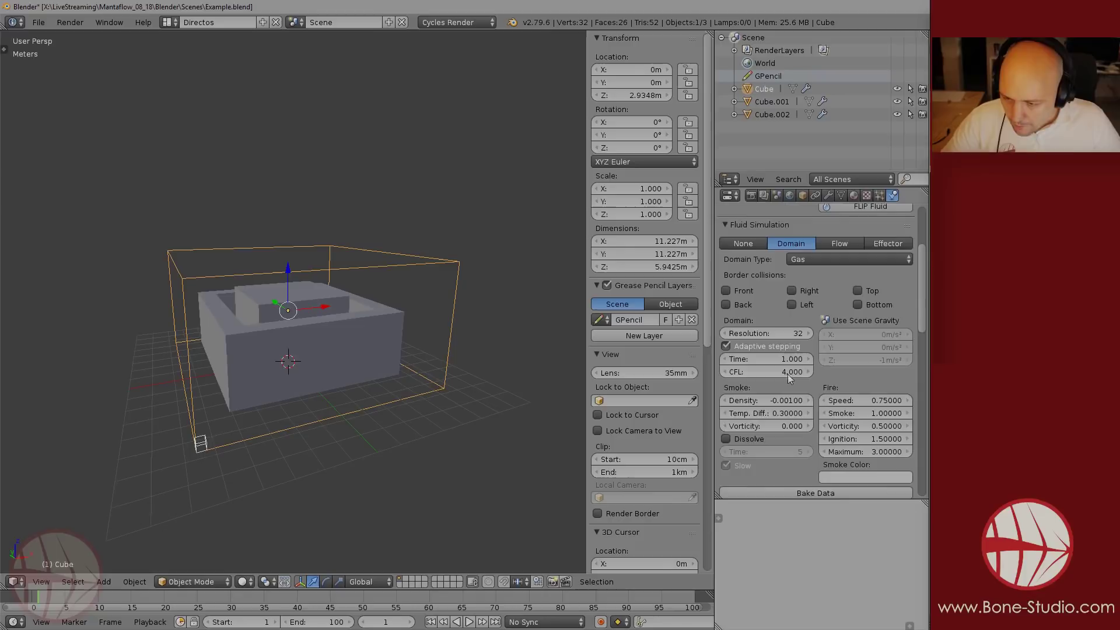
click(826, 260)
click(816, 231)
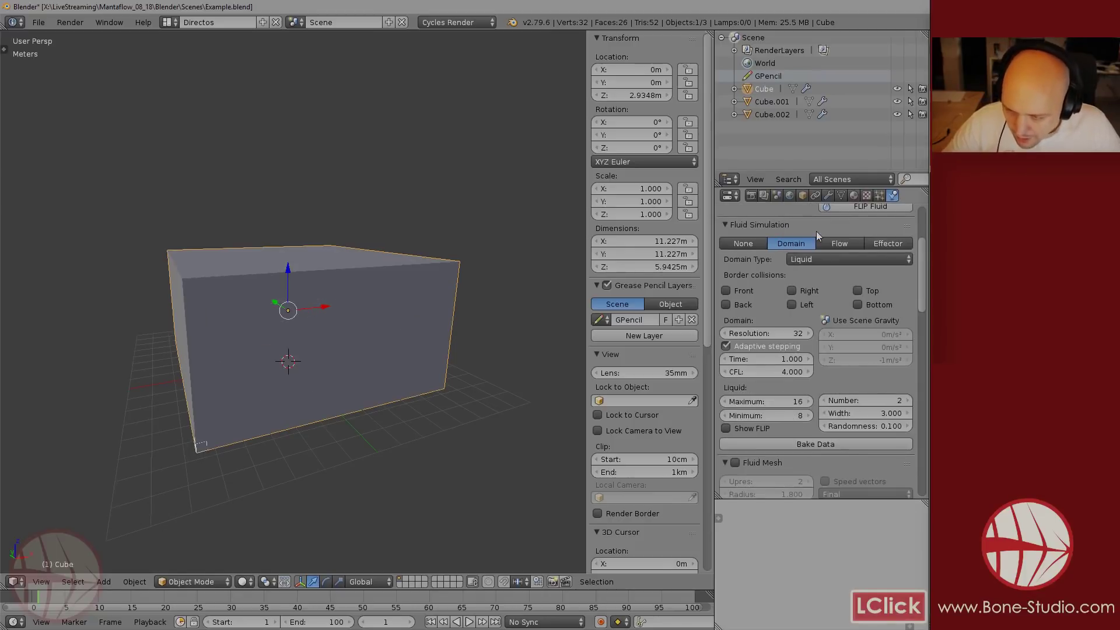
- Enable Show FLIP in the domain's liquid settings
scroll(778, 352, down, 2)
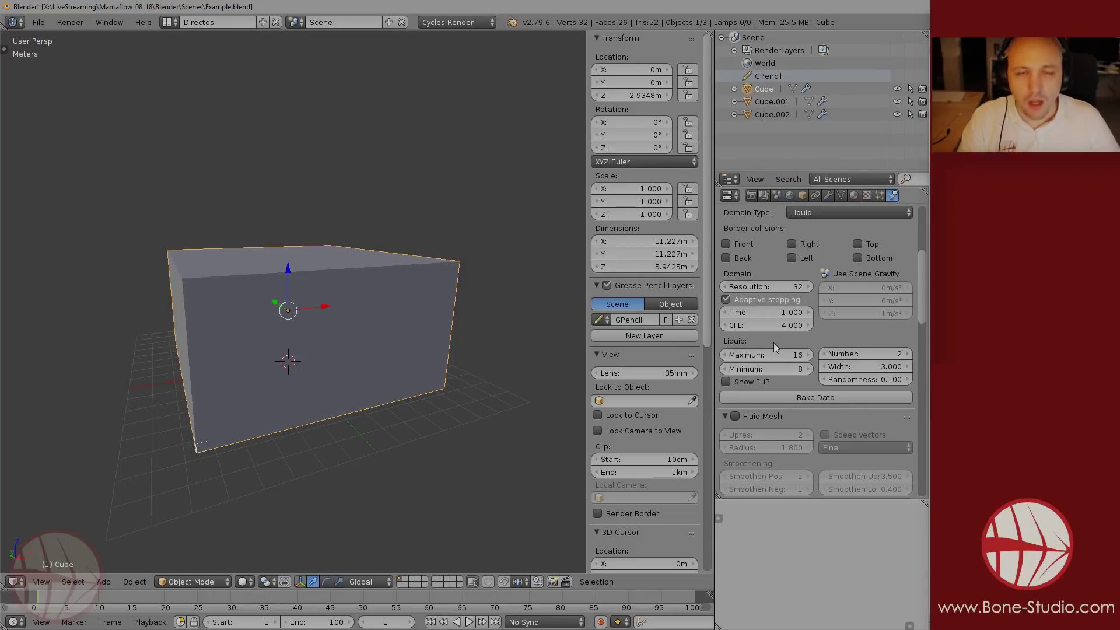
click(727, 382)
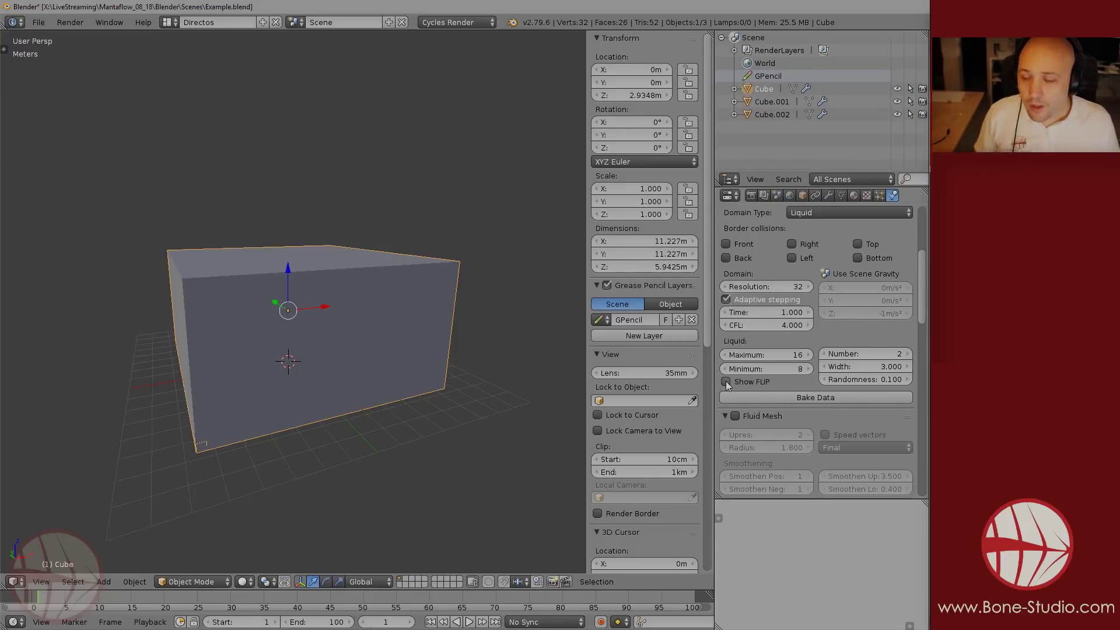
click(726, 382)
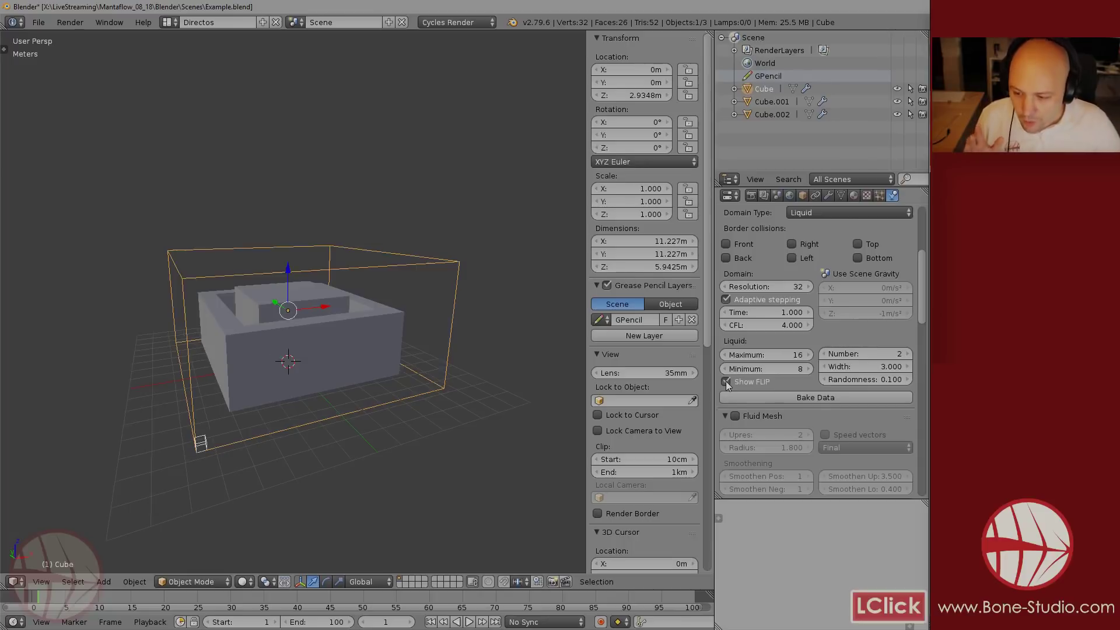
- Set the domain's liquid particle Maximum to 32, Minimum to 16 and Number to 3
click(773, 354)
text(32)
key(Return)
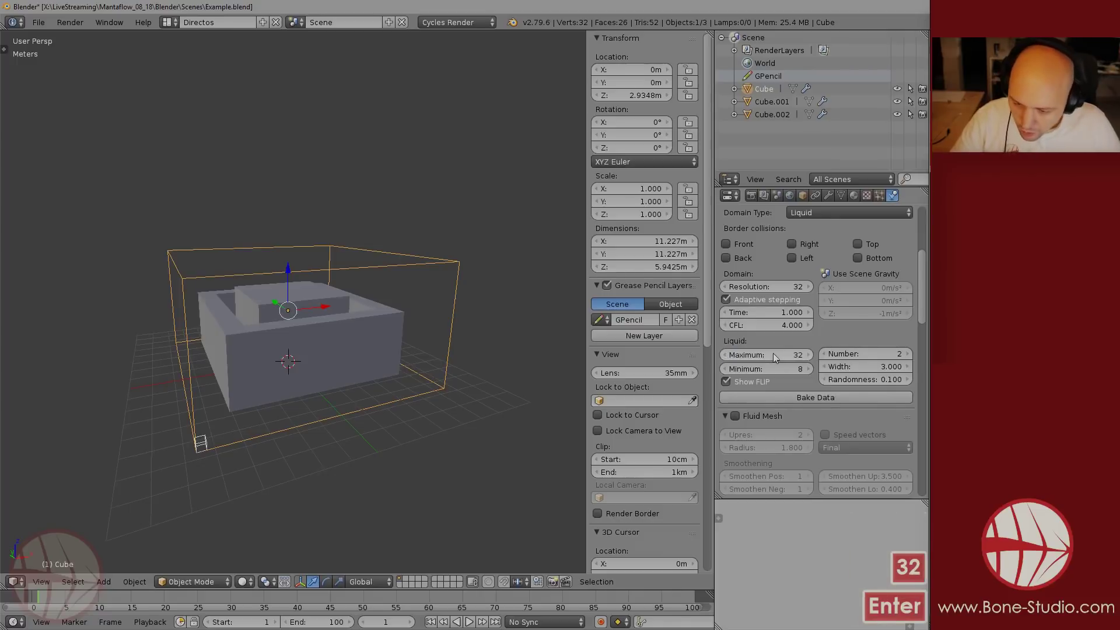
click(775, 368)
text(16)
key(Return)
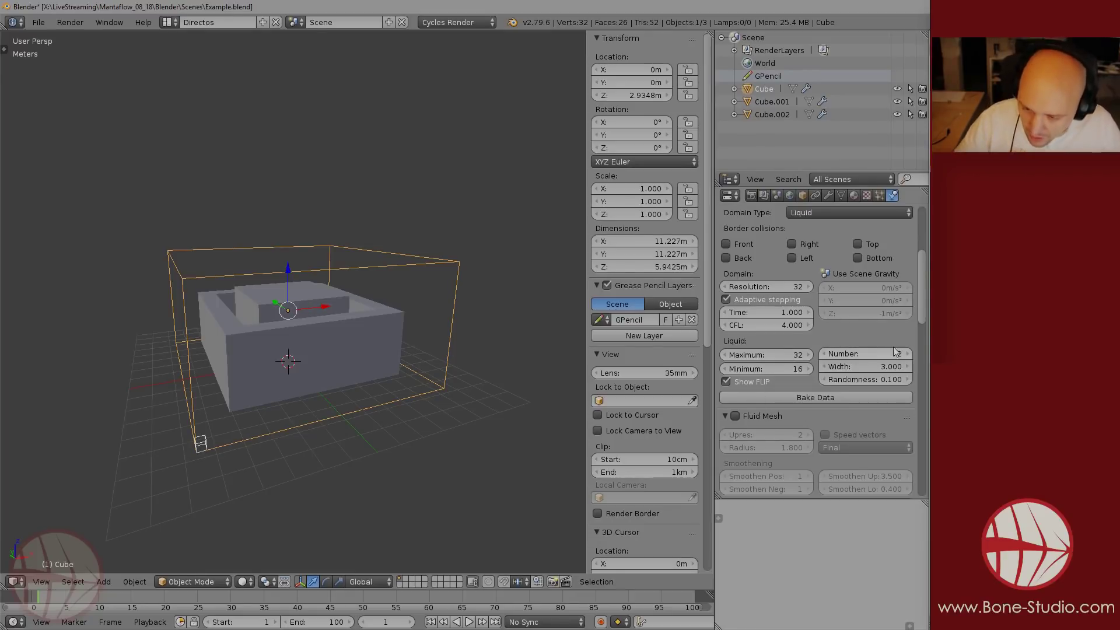
click(911, 354)
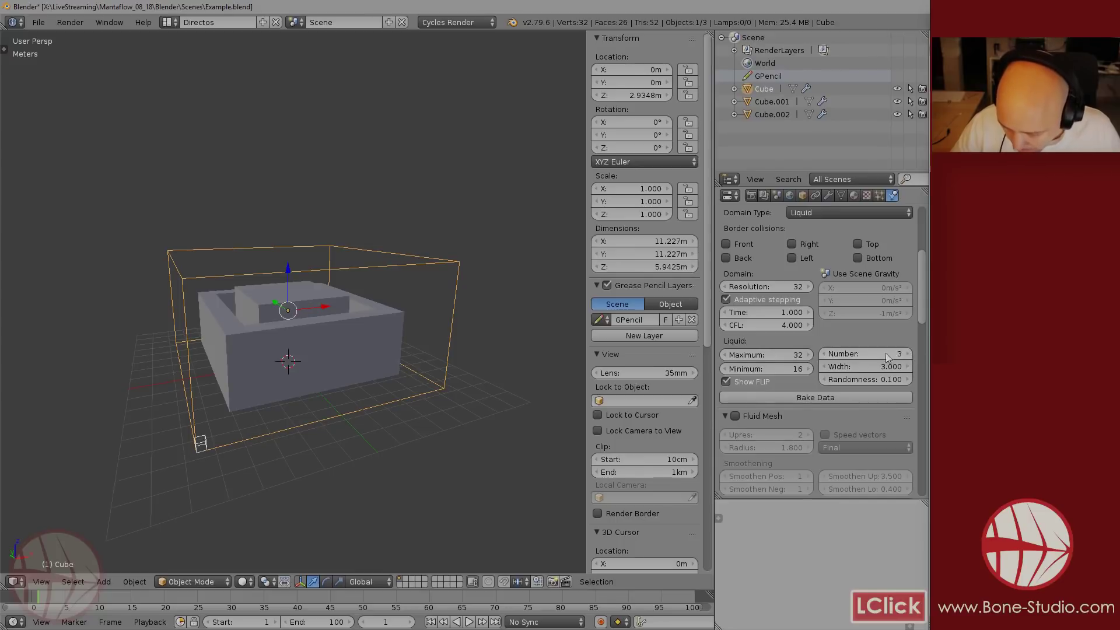
- Examine the domain's border collision, resolution, liquid, Fluid Mesh and Fluid Particles settings
scroll(876, 379, down, 2)
scroll(852, 356, up, 3)
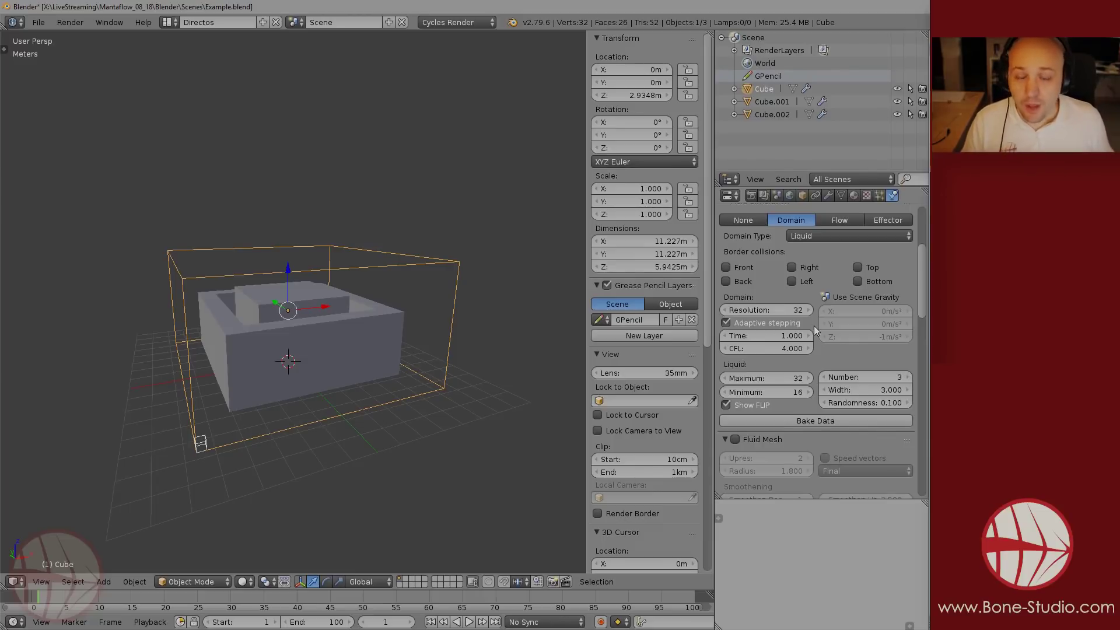
scroll(814, 326, down, 1)
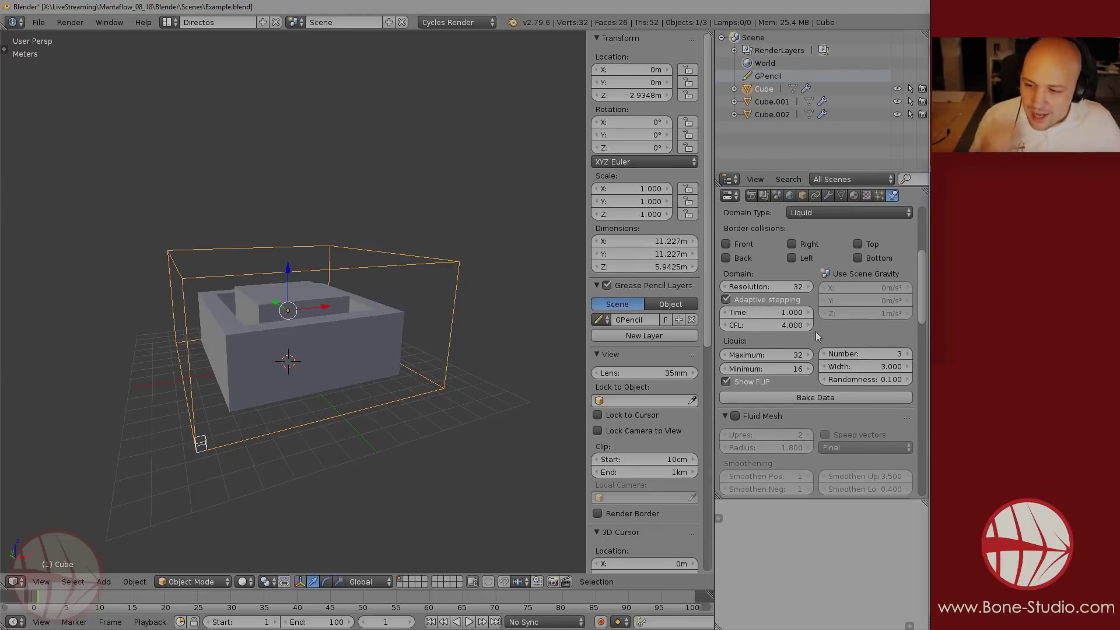
scroll(815, 331, up, 2)
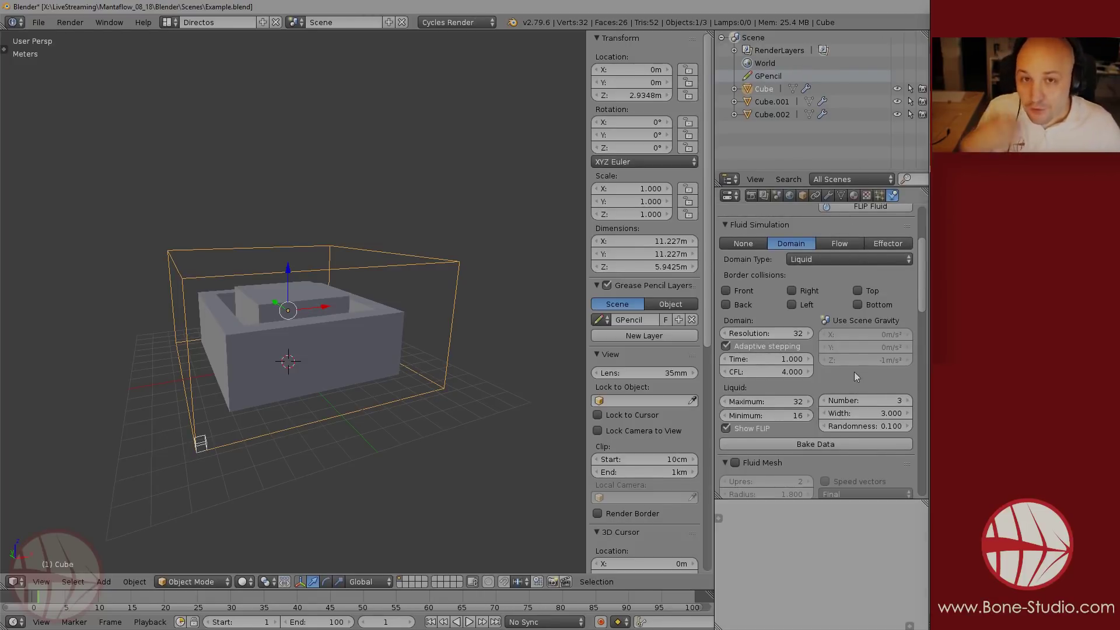
scroll(854, 372, down, 4)
scroll(848, 279, up, 1)
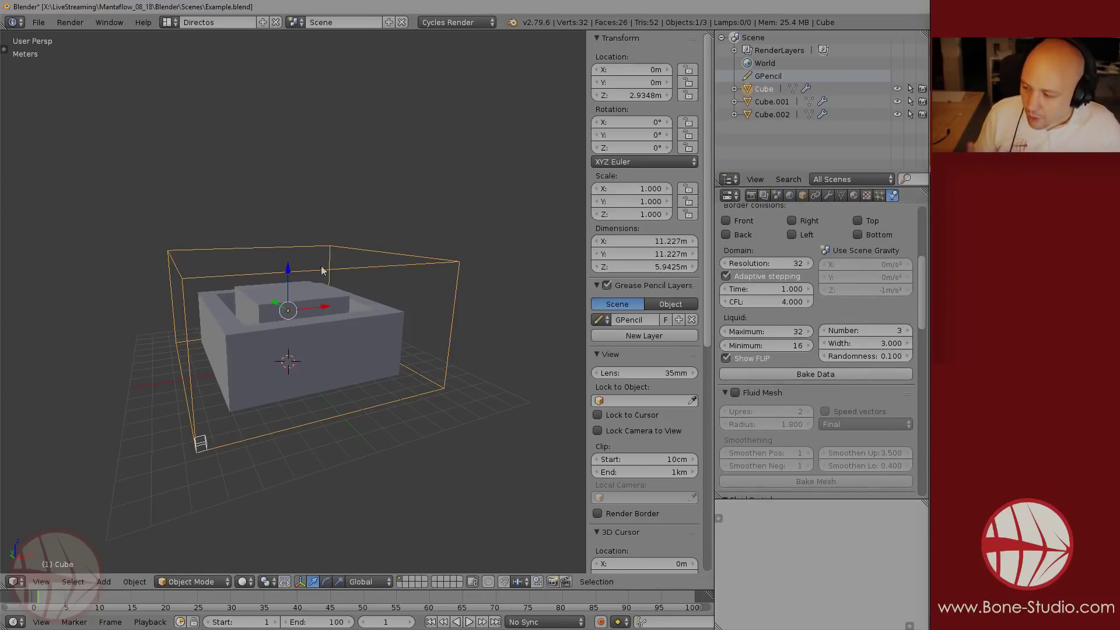
scroll(783, 236, down, 4)
scroll(815, 318, down, 3)
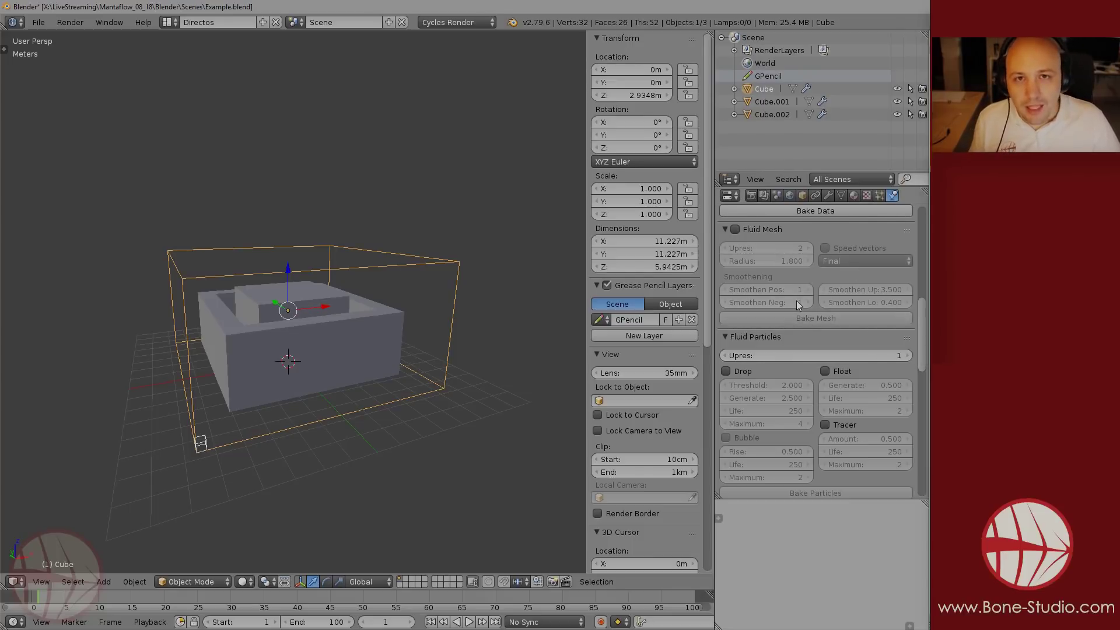
- Review the domain's Drop, Bubble, Float and Tracer particle options and compare them with the liquid settings
scroll(808, 304, up, 5)
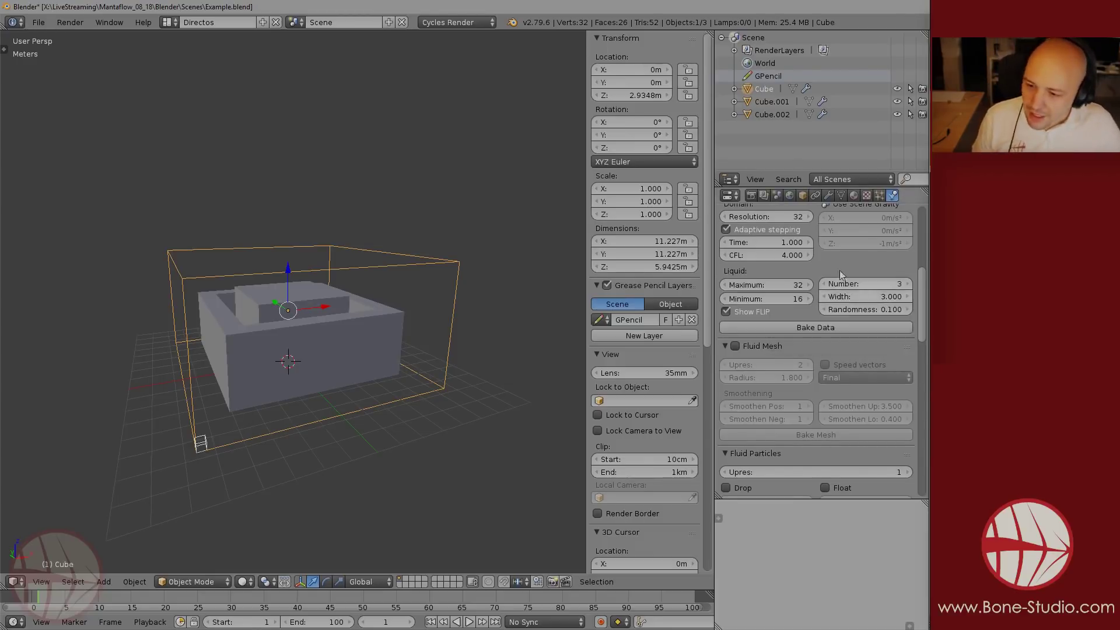
scroll(840, 288, up, 1)
scroll(834, 232, down, 5)
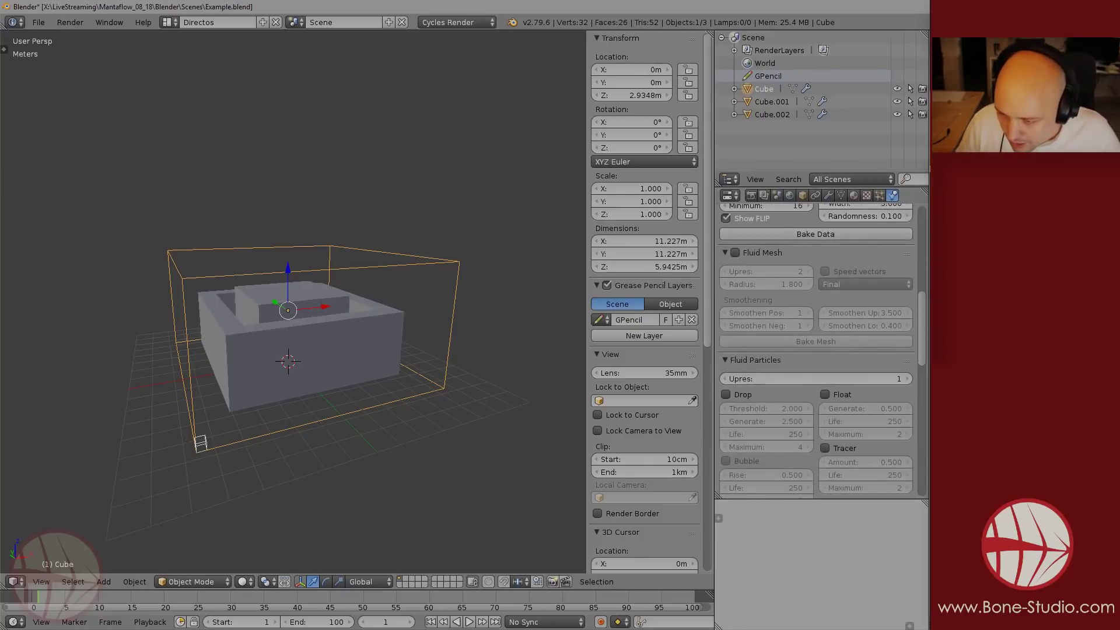
scroll(815, 331, down, 2)
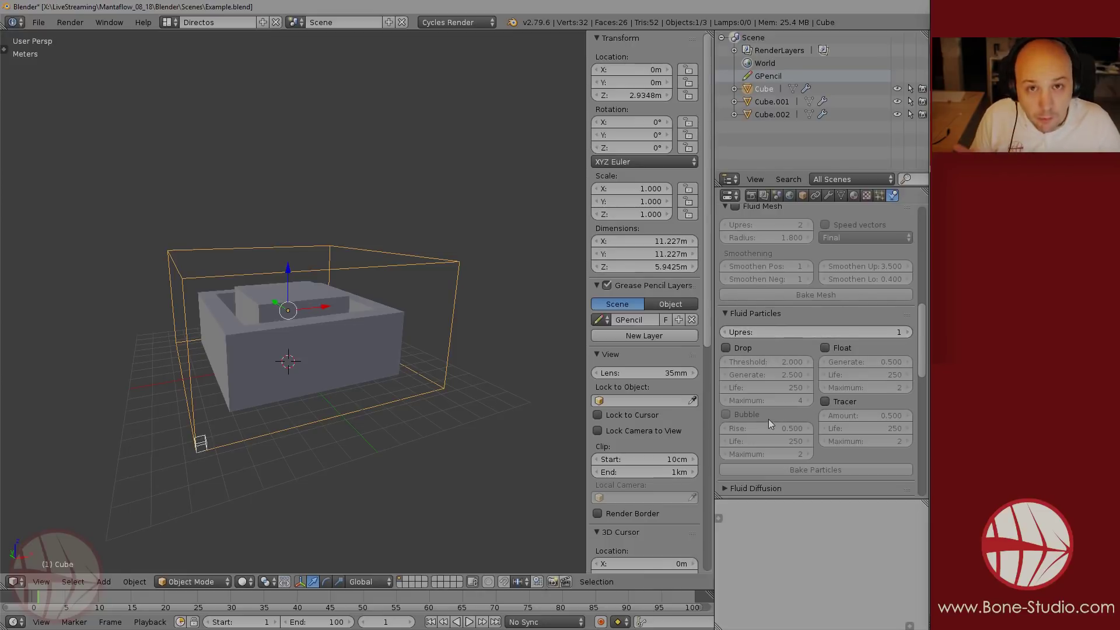
scroll(840, 374, down, 1)
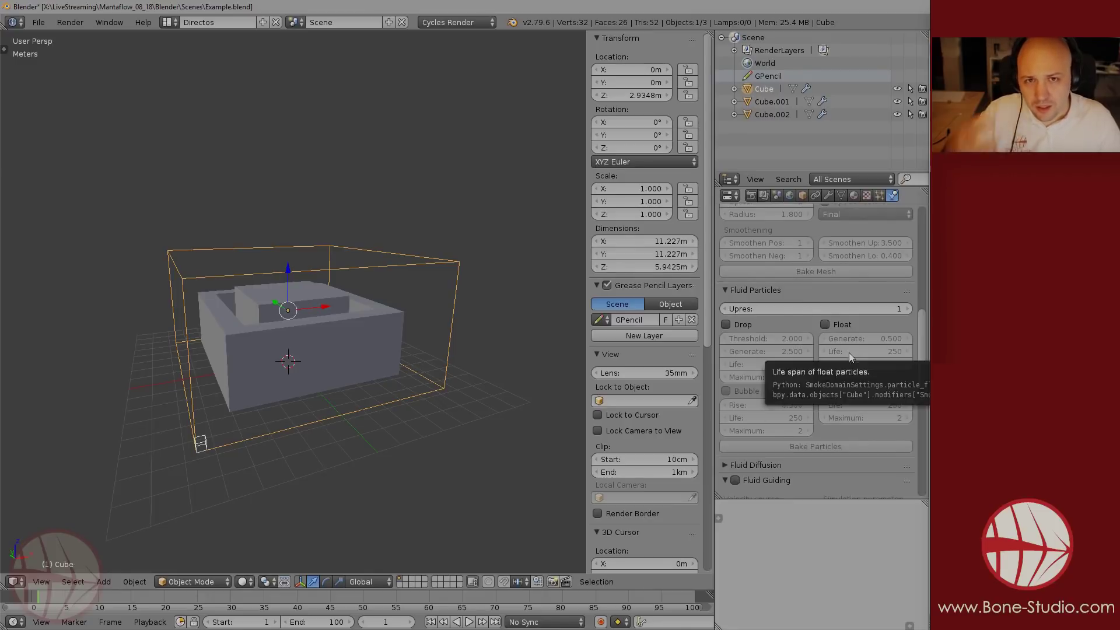
scroll(829, 376, up, 10)
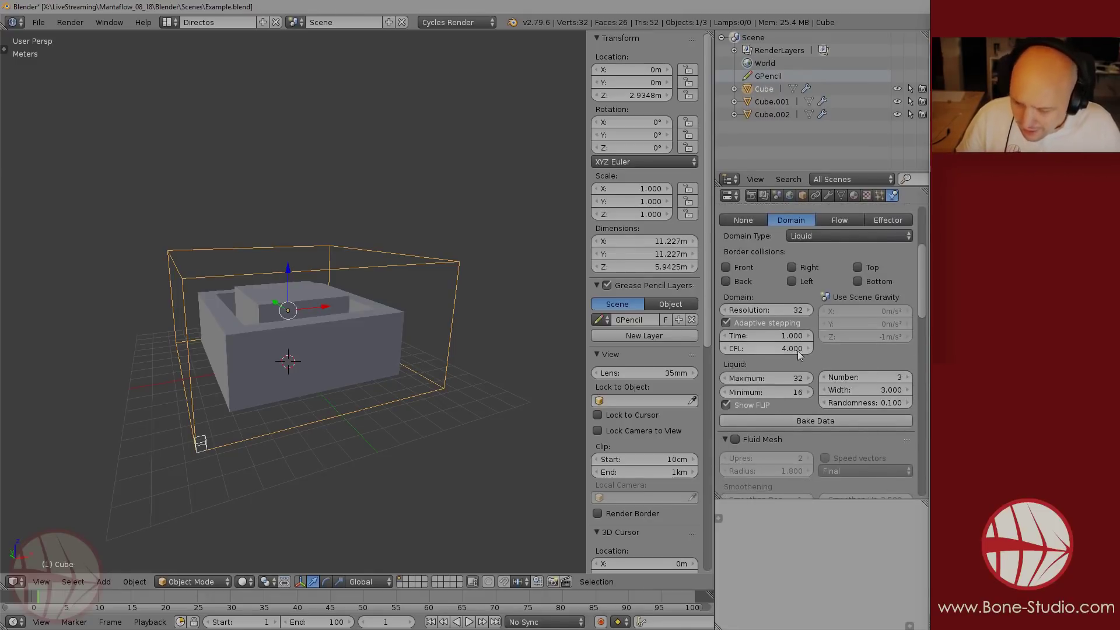
- Set the fluid cache path to a liquid3 folder inside Example_Cache with Relative Path disabled, and save the file
scroll(818, 363, down, 8)
scroll(817, 363, down, 15)
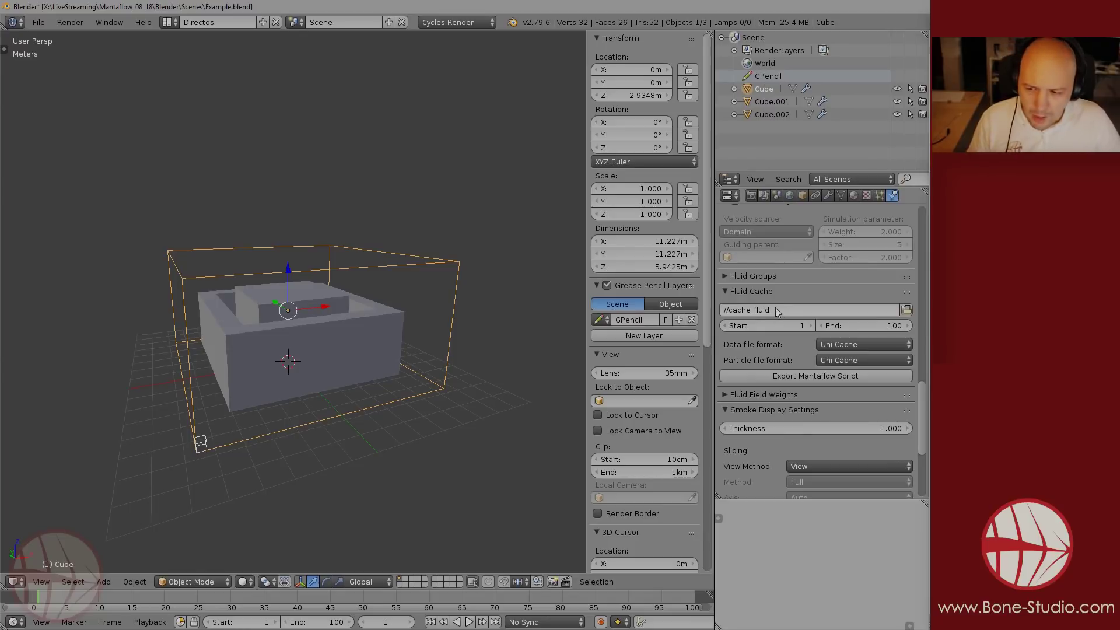
click(906, 310)
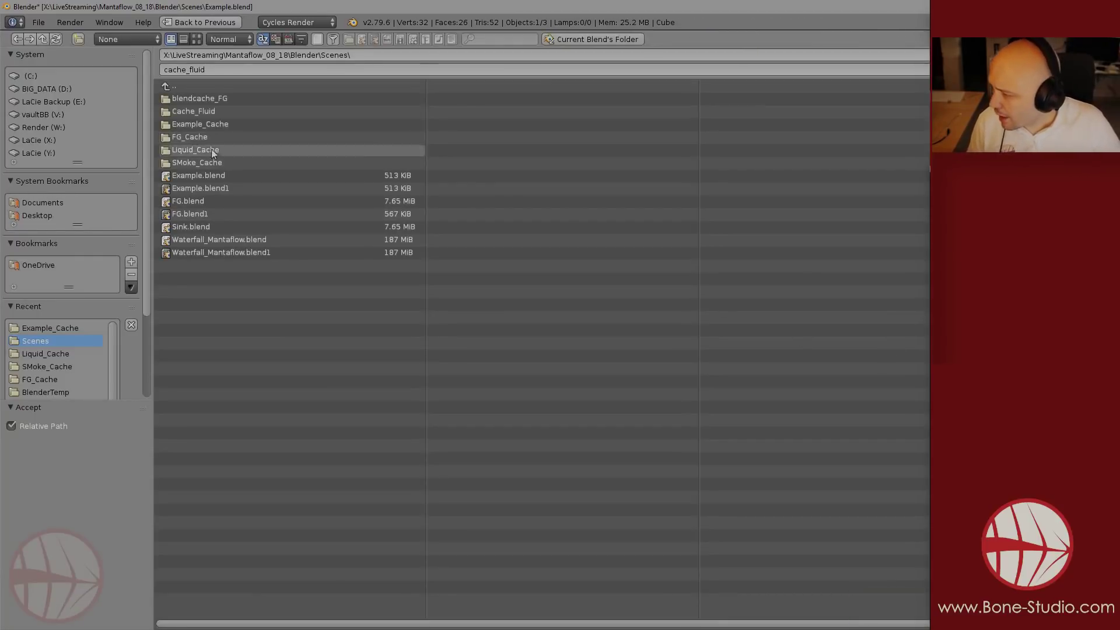
click(210, 124)
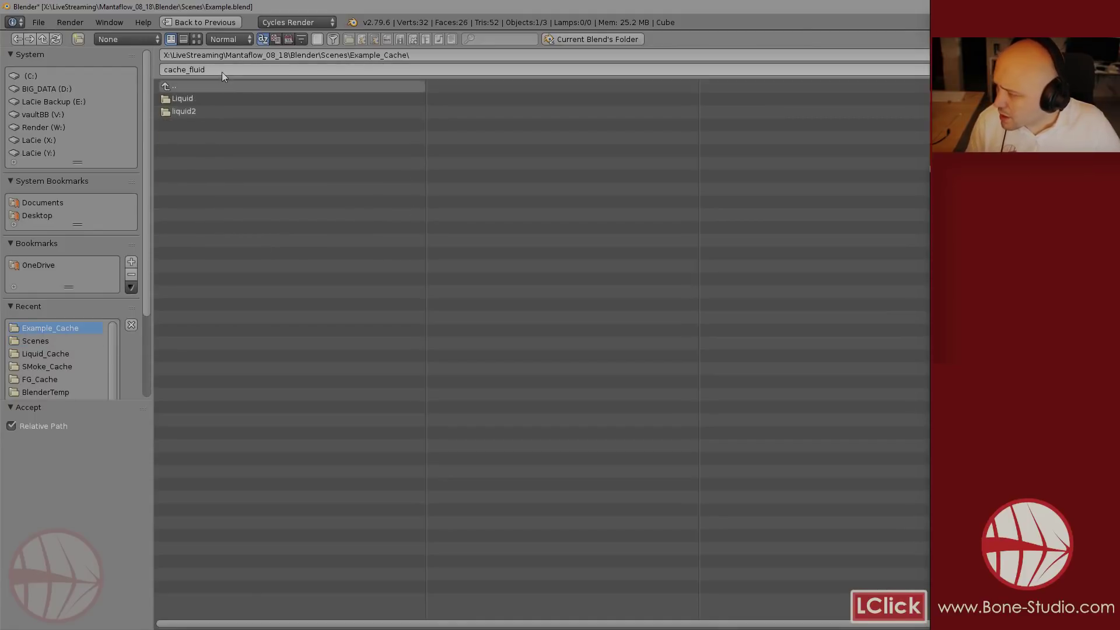
click(222, 71)
text(liquid)
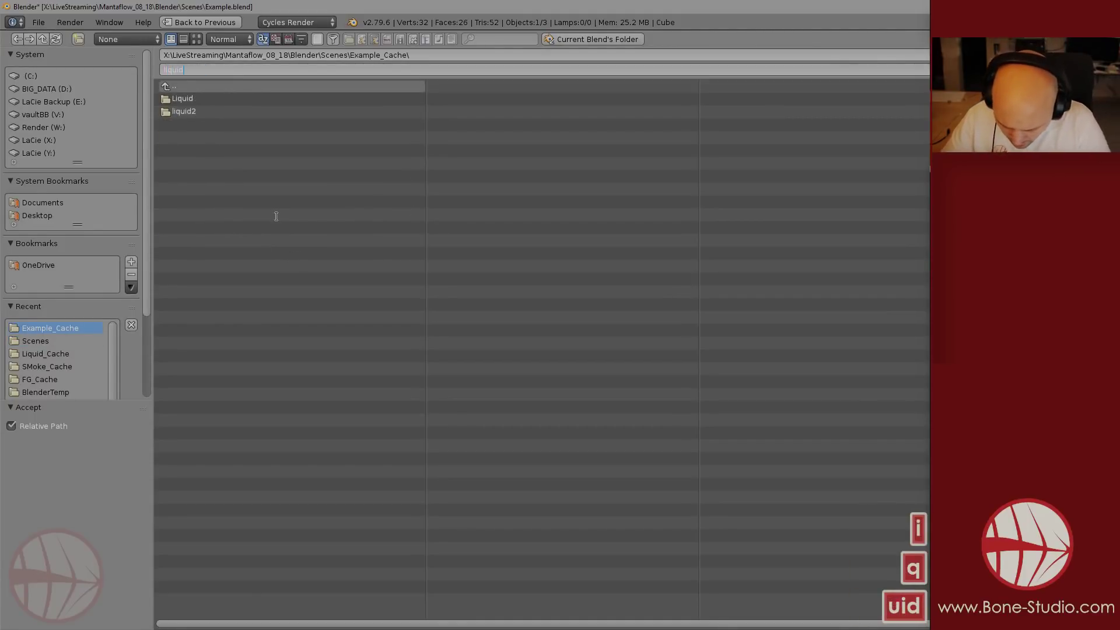
text(3)
click(178, 207)
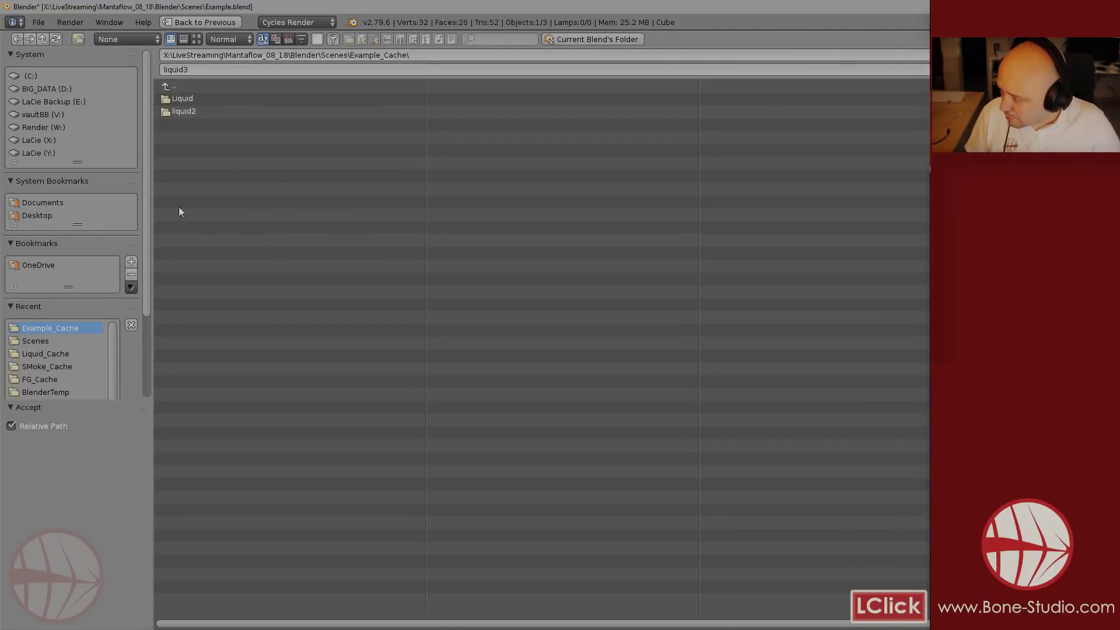
click(11, 426)
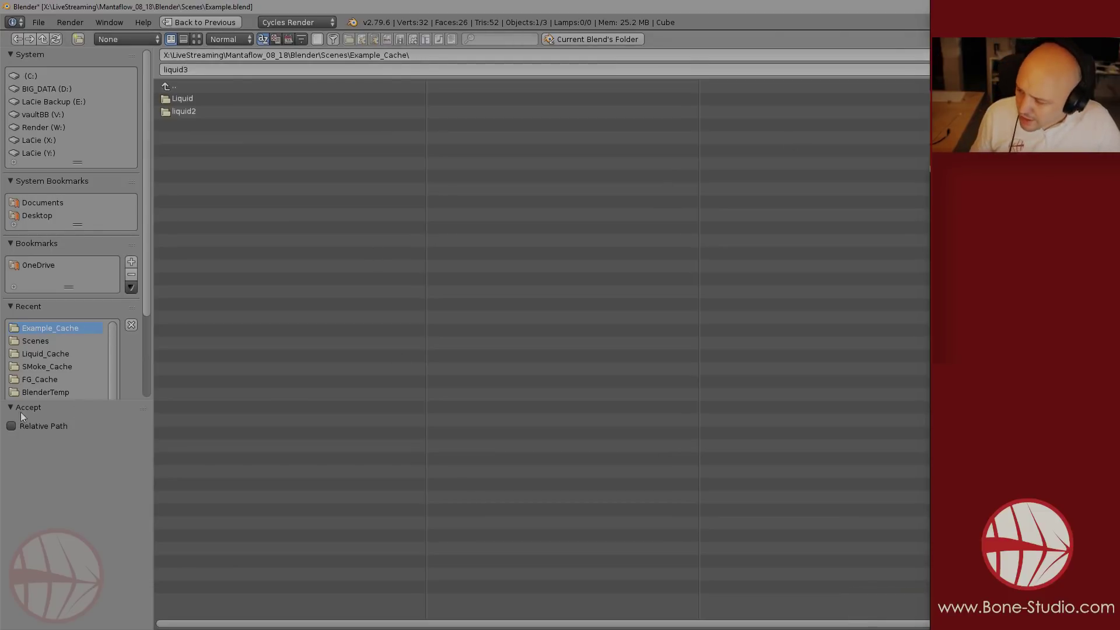
click(1085, 55)
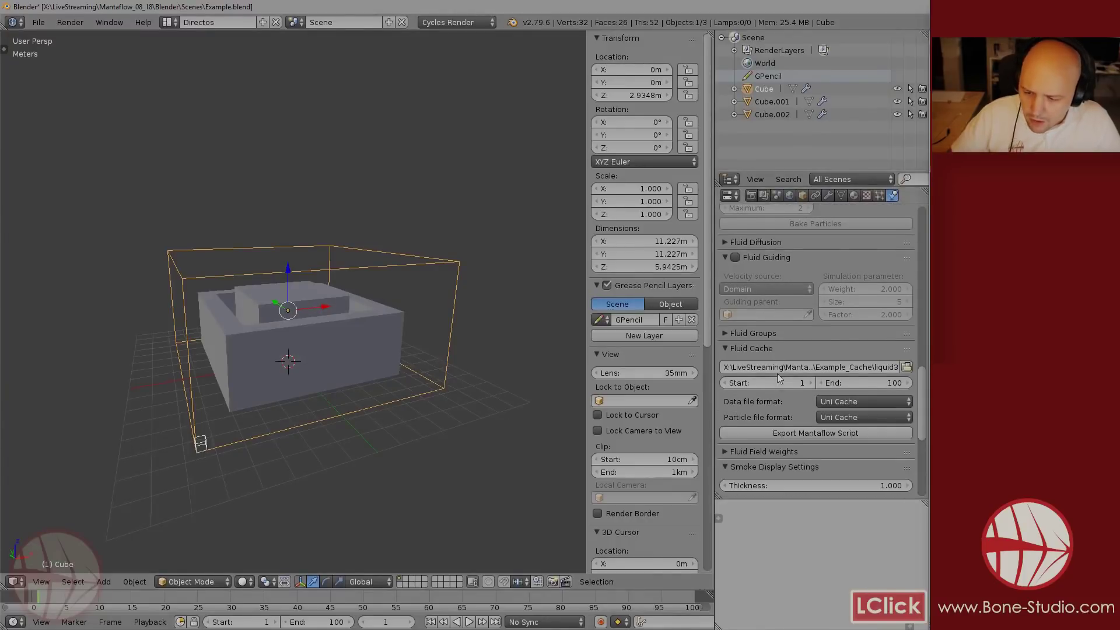
click(33, 22)
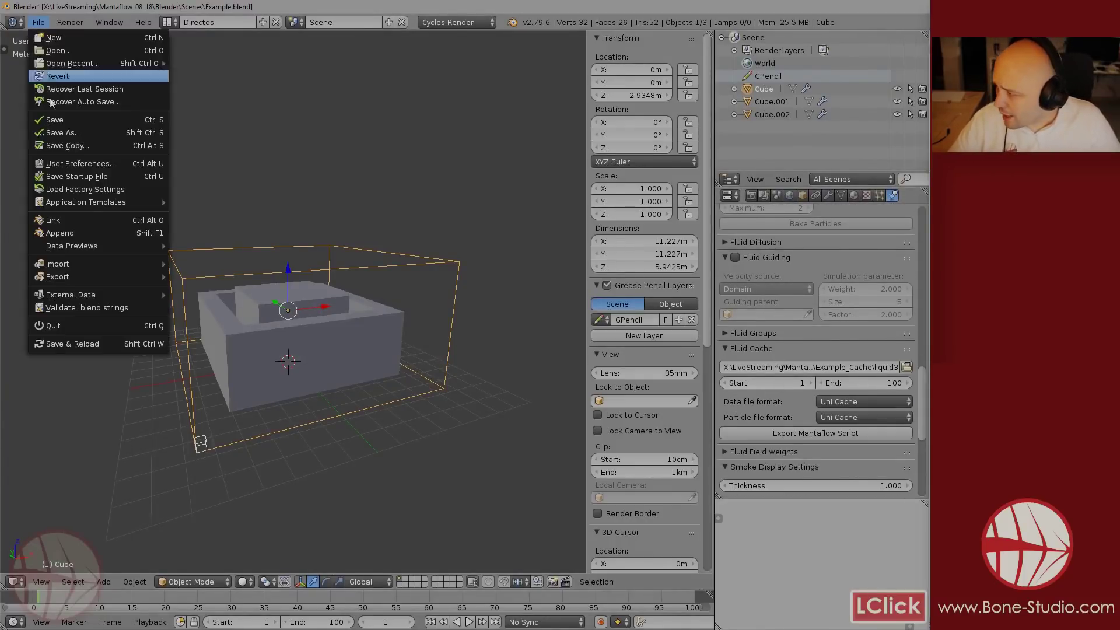
click(61, 119)
- Bake the domain's liquid data and pause the bake at about frame 56
scroll(804, 338, up, 10)
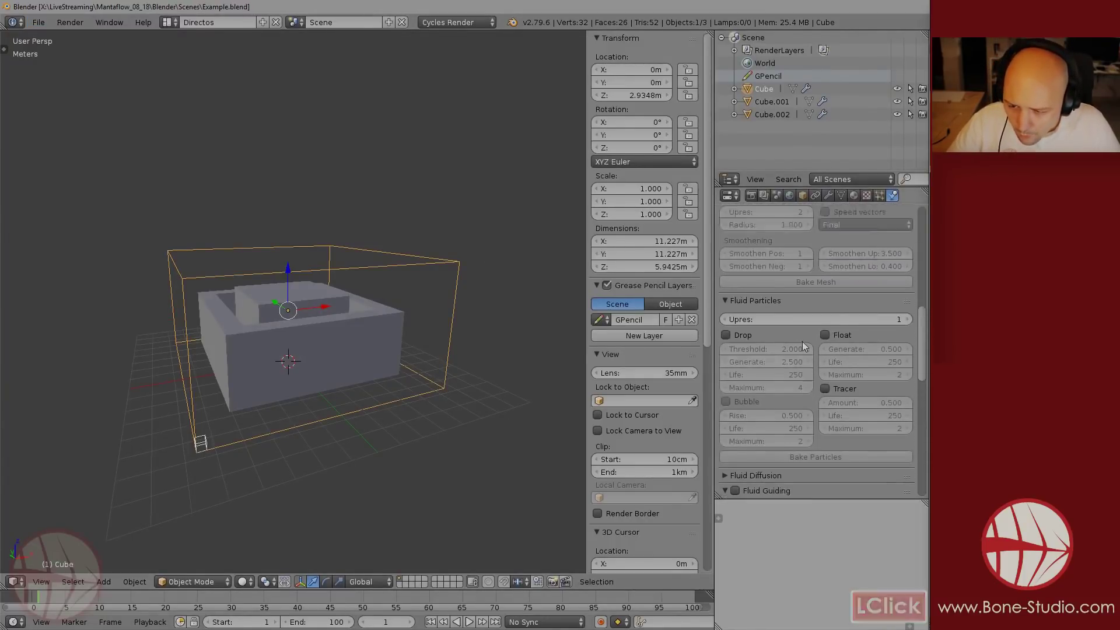
scroll(803, 342, up, 8)
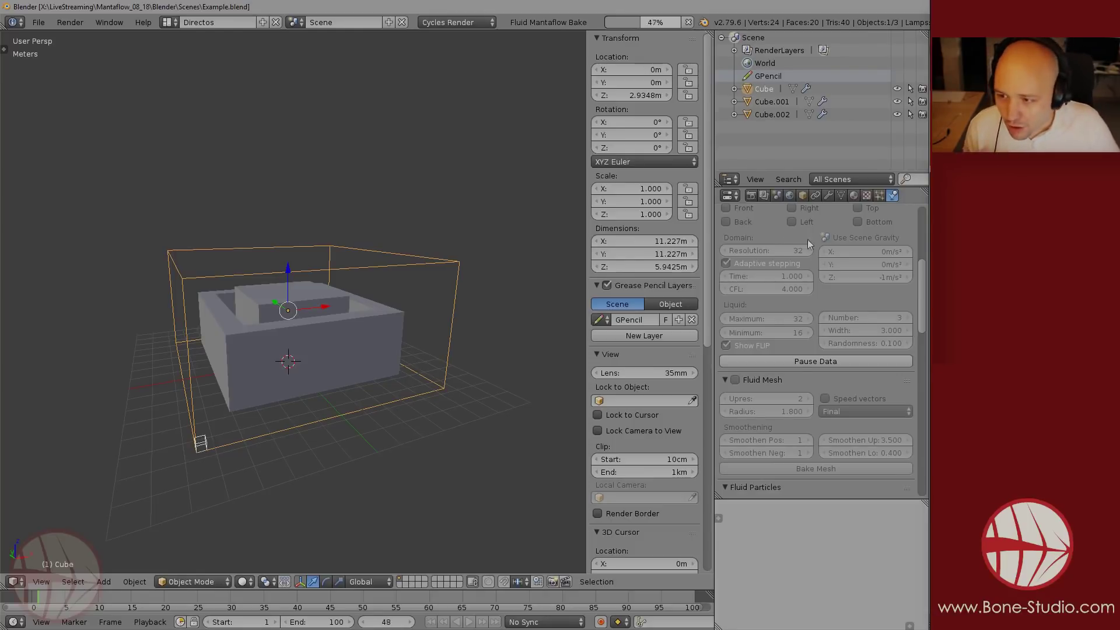
click(819, 360)
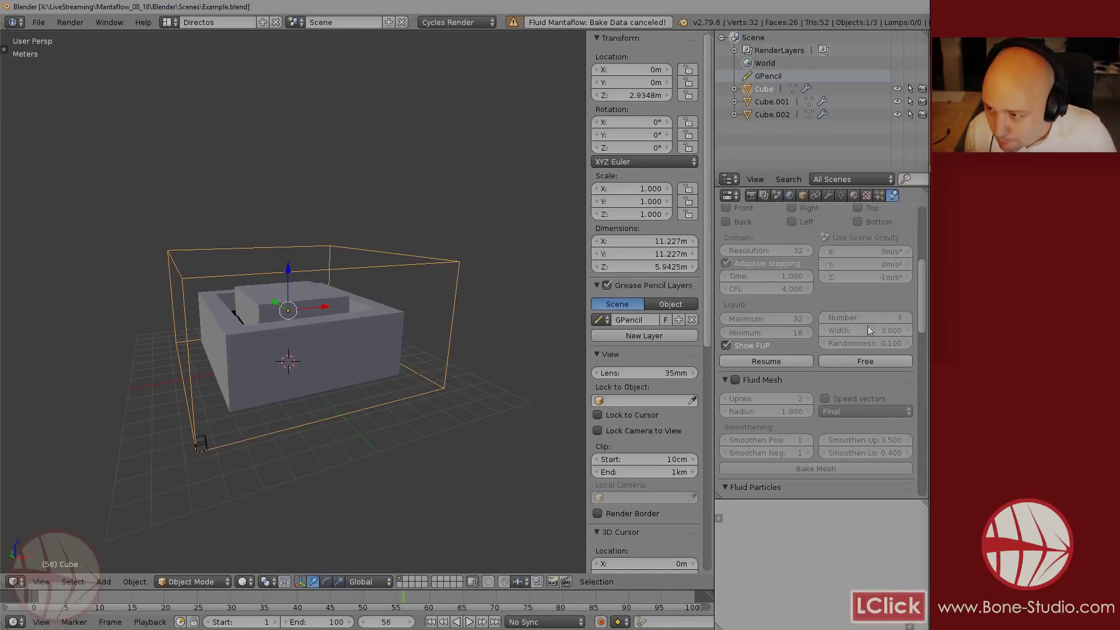
- Check the domain's particle systems, scrub to frame 34 and display the scene in wireframe to expose the baked particles
click(879, 195)
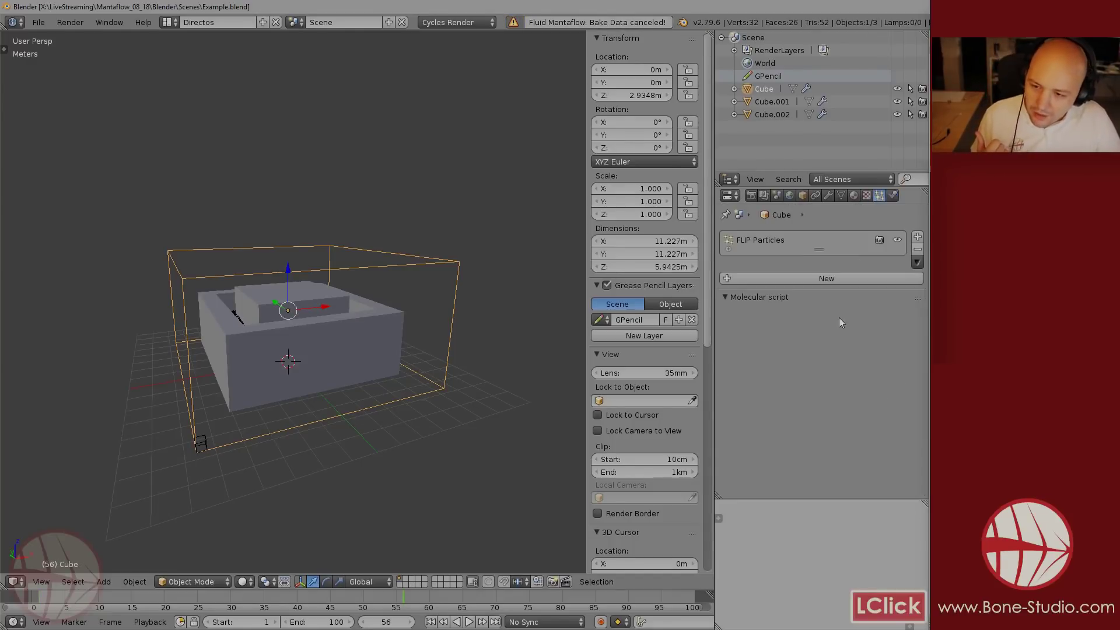
click(893, 196)
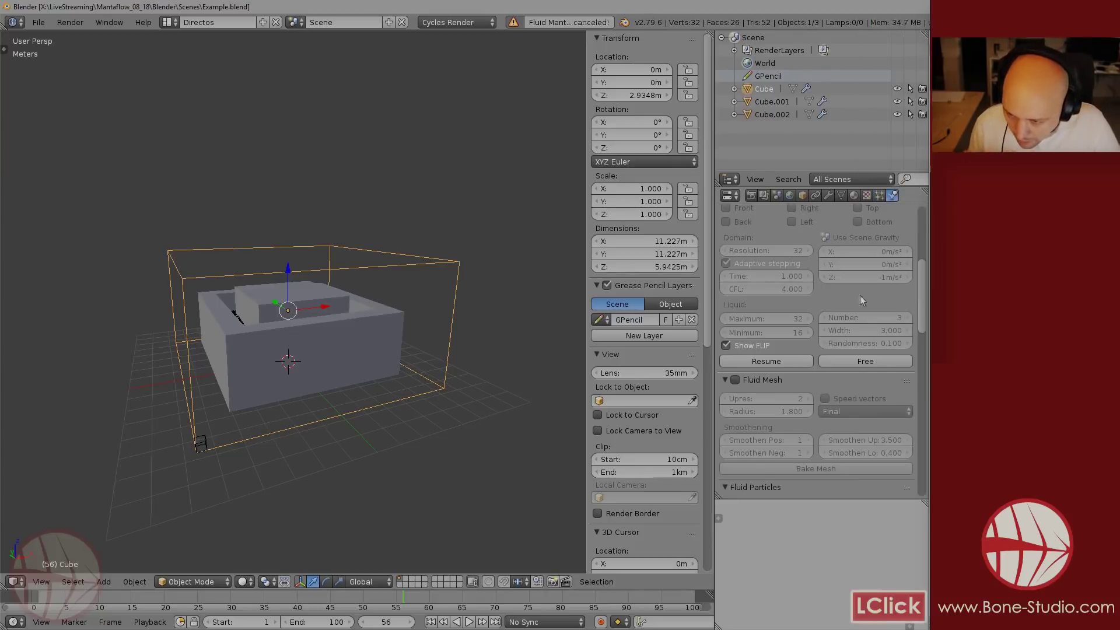
click(404, 594)
mouse_move(380, 595)
mouse_down()
mouse_move(233, 604)
mouse_move(245, 604)
mouse_up()
key(z)
click(439, 327)
scroll(288, 327, up, 4)
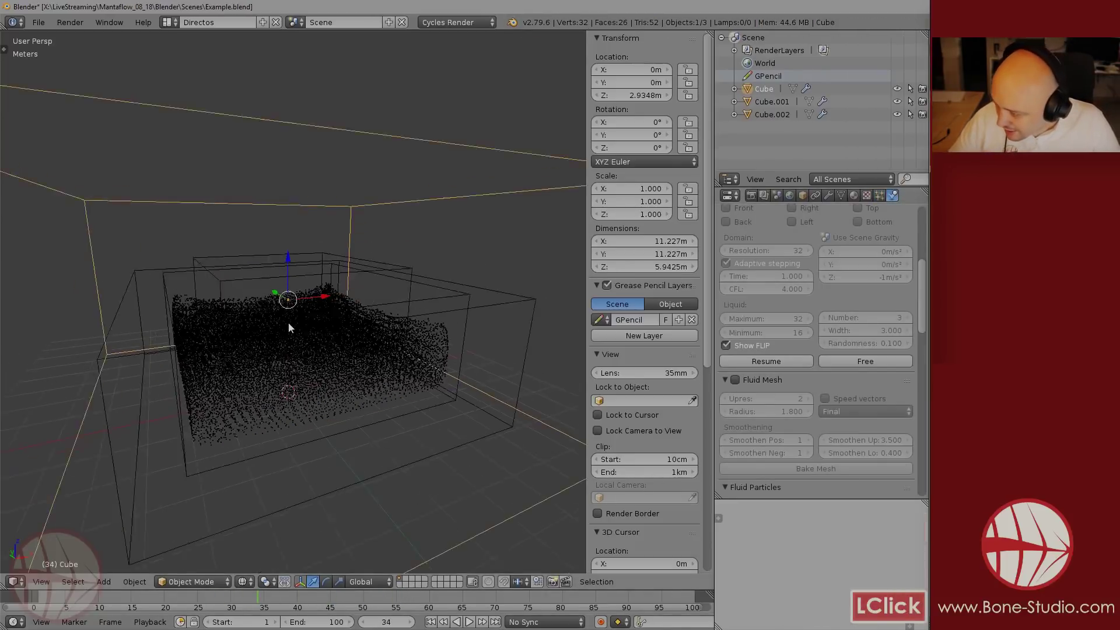
- Play the partial simulation from the first frame, stop it and scrub back to frame 35
middle_drag(288, 322, 351, 333)
key(shift+Left)
key(alt+a)
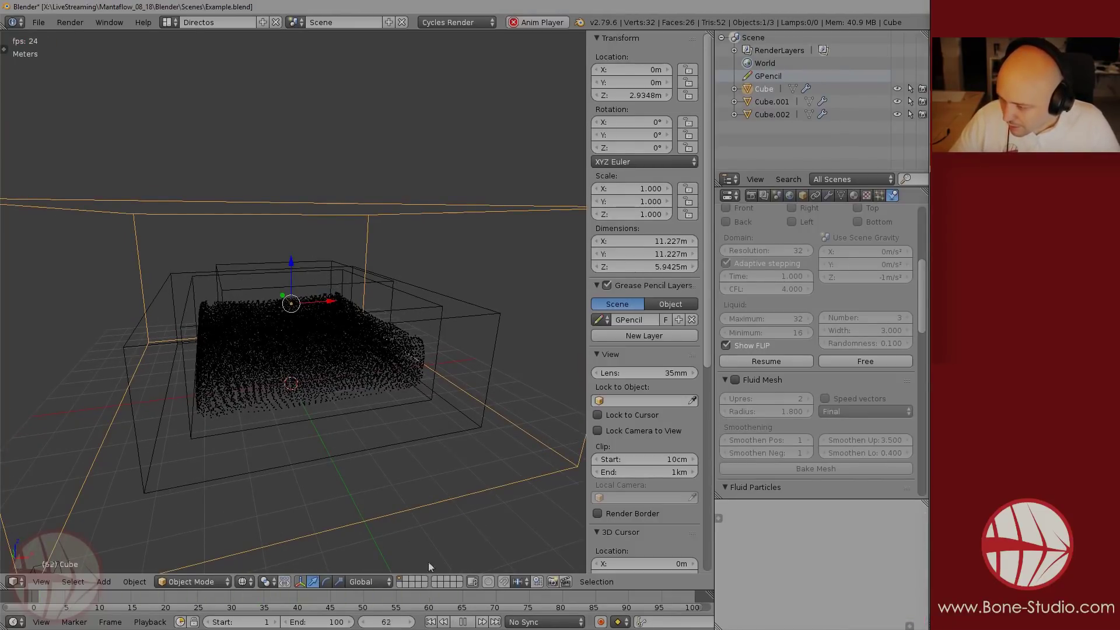
key(alt+a)
click(399, 610)
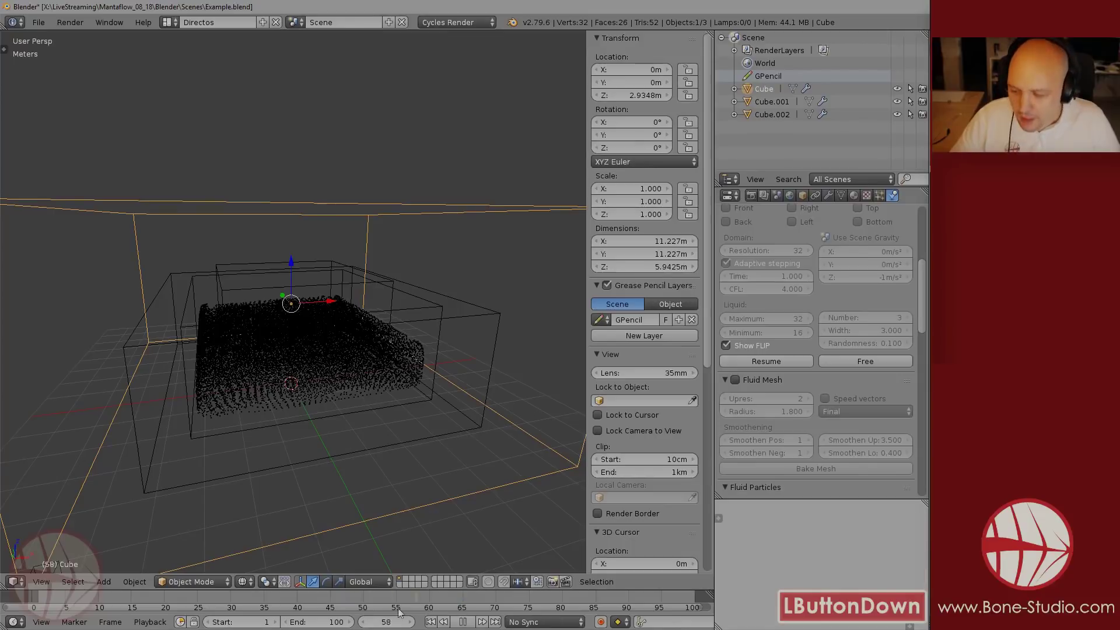
drag(398, 610, 251, 608)
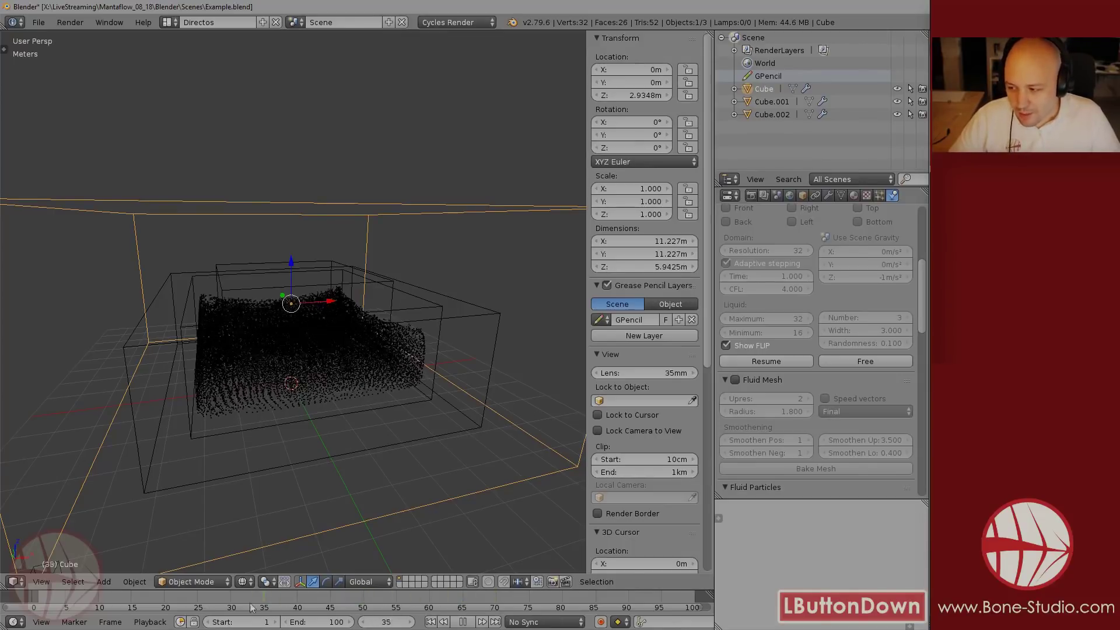
- Set the display color of the domain's FLIP Particles to Velocity
click(879, 195)
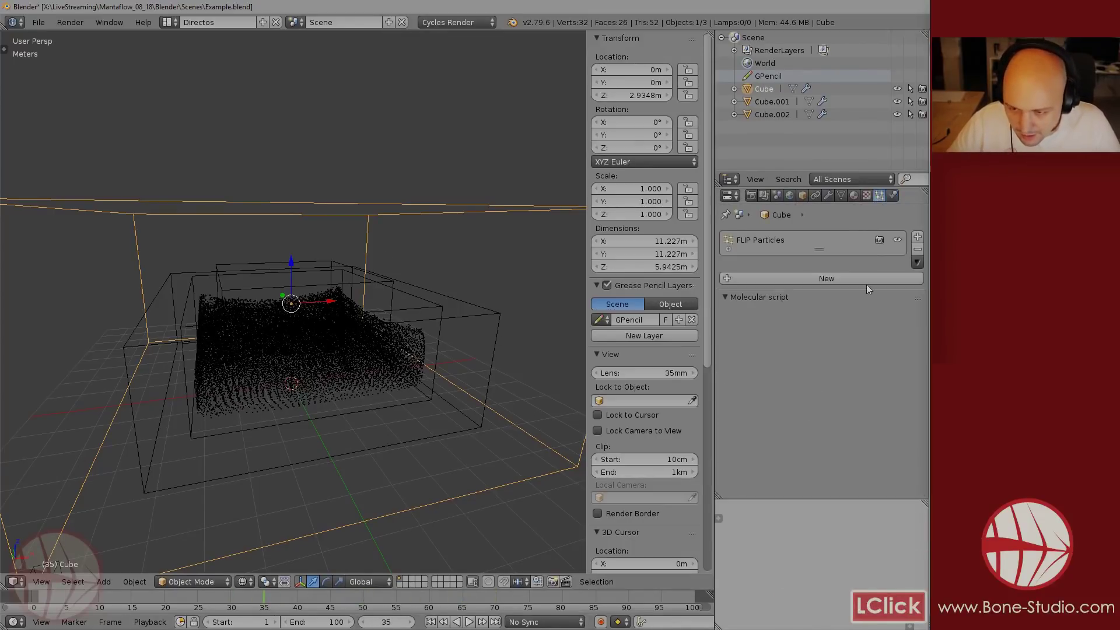
click(867, 284)
scroll(856, 406, down, 10)
scroll(804, 315, up, 2)
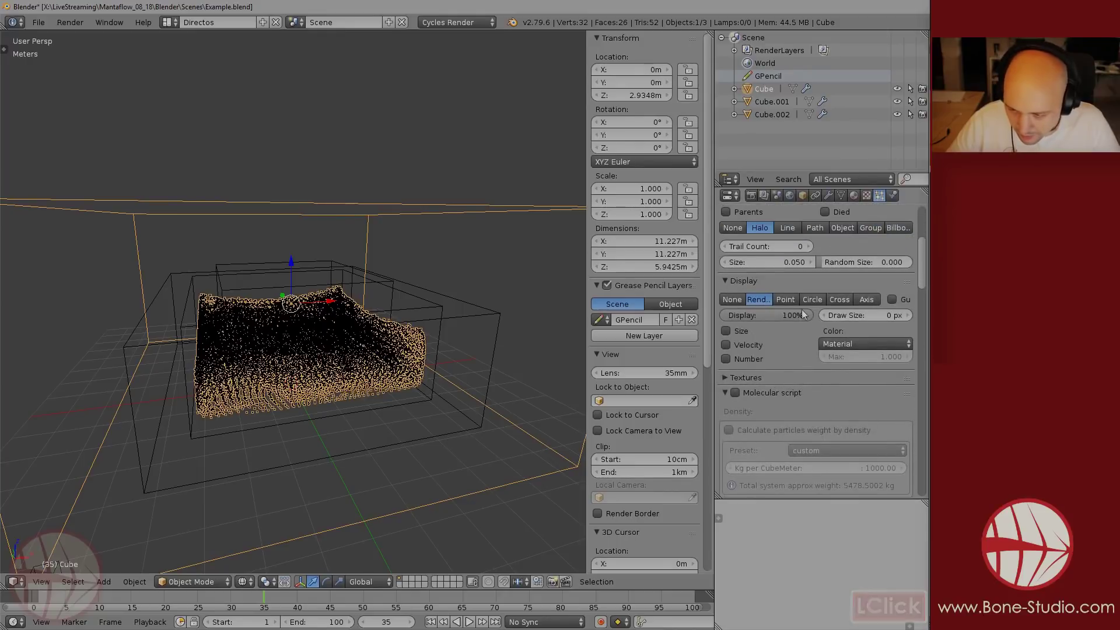
click(848, 344)
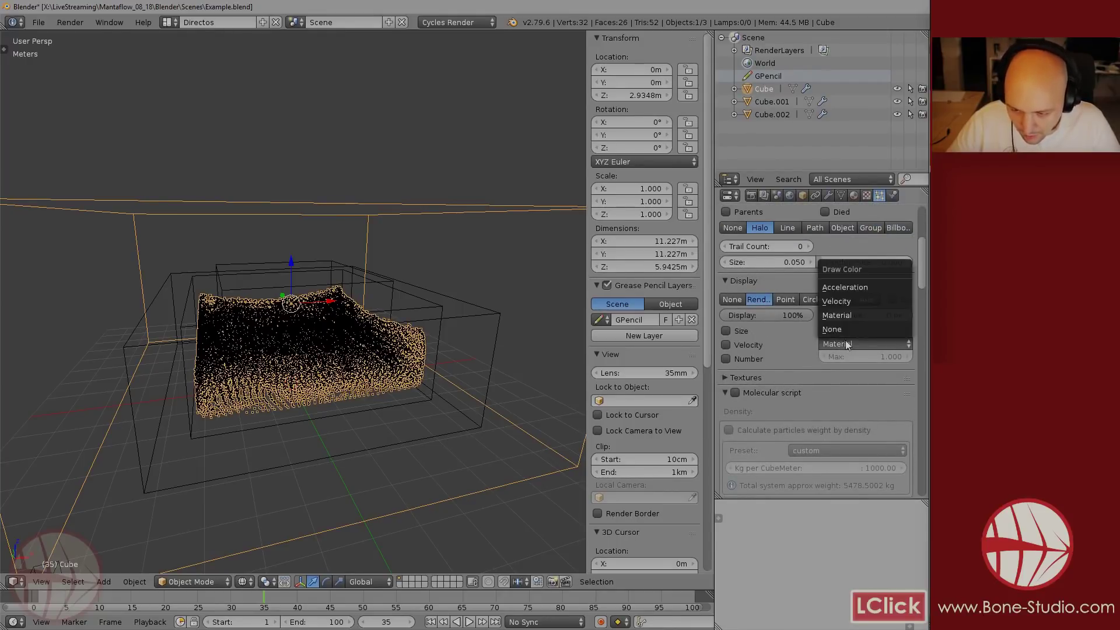
key(Escape)
click(855, 343)
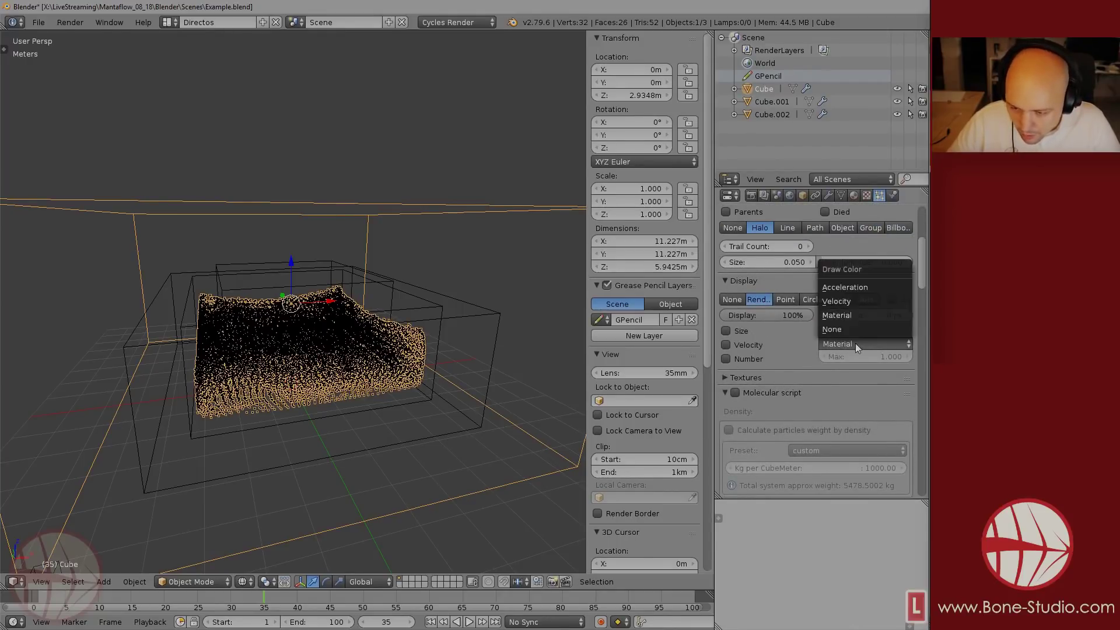
click(842, 302)
- Deselect everything and play the velocity-colored particles from the first frame, stopping at about frame 73
key(a)
key(shift+Left)
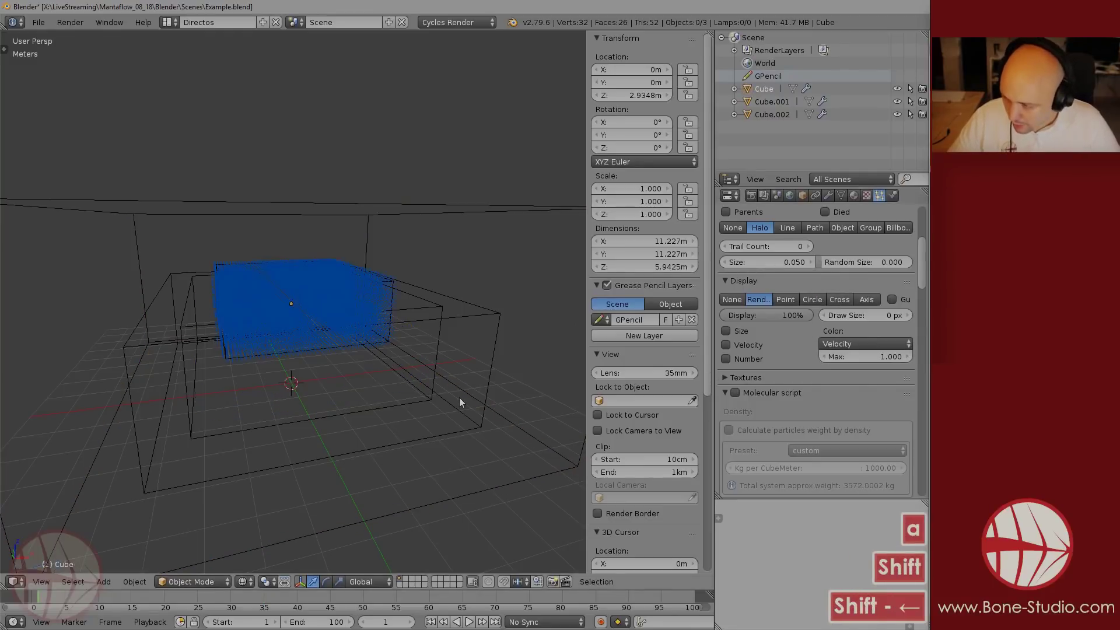
key(alt+a)
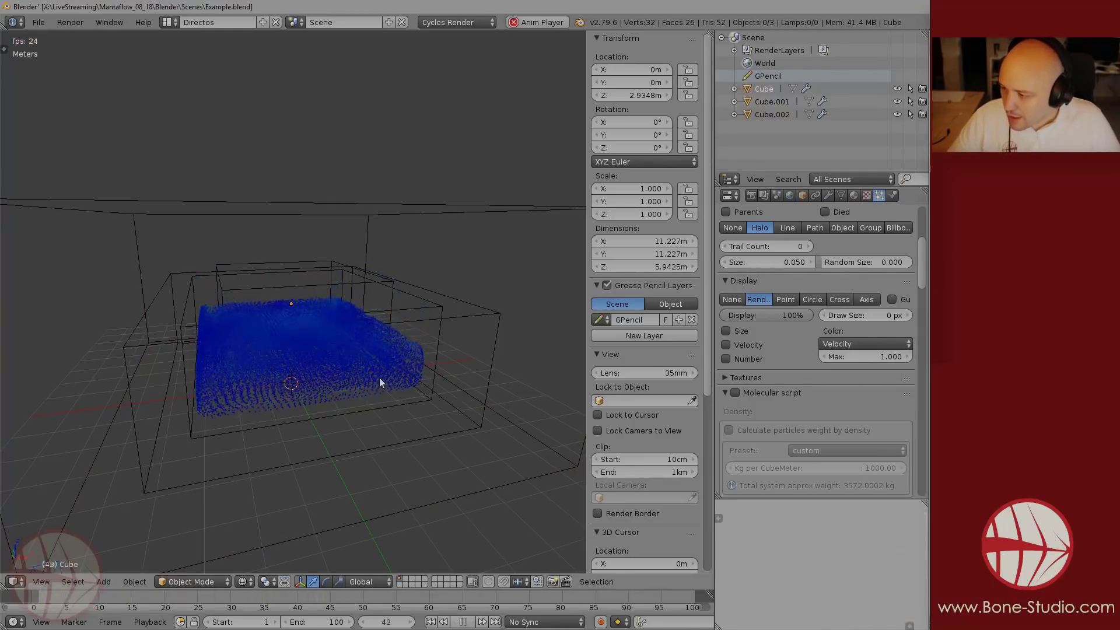
middle_drag(299, 450, 300, 366)
key(alt+a)
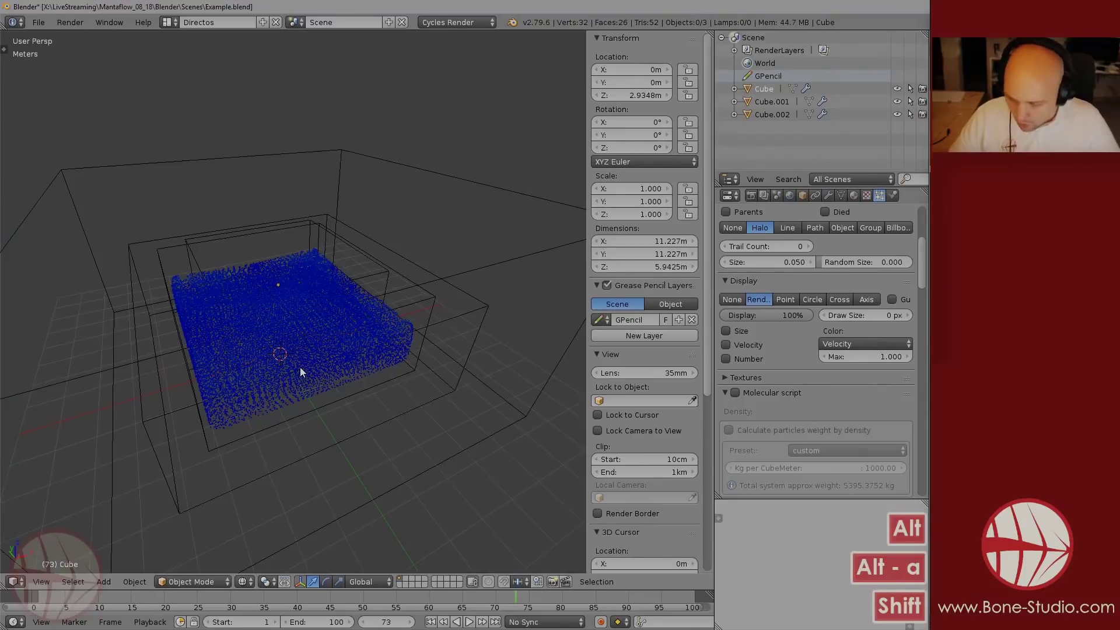
- Resume the paused liquid data bake and let it run through to completion
click(893, 195)
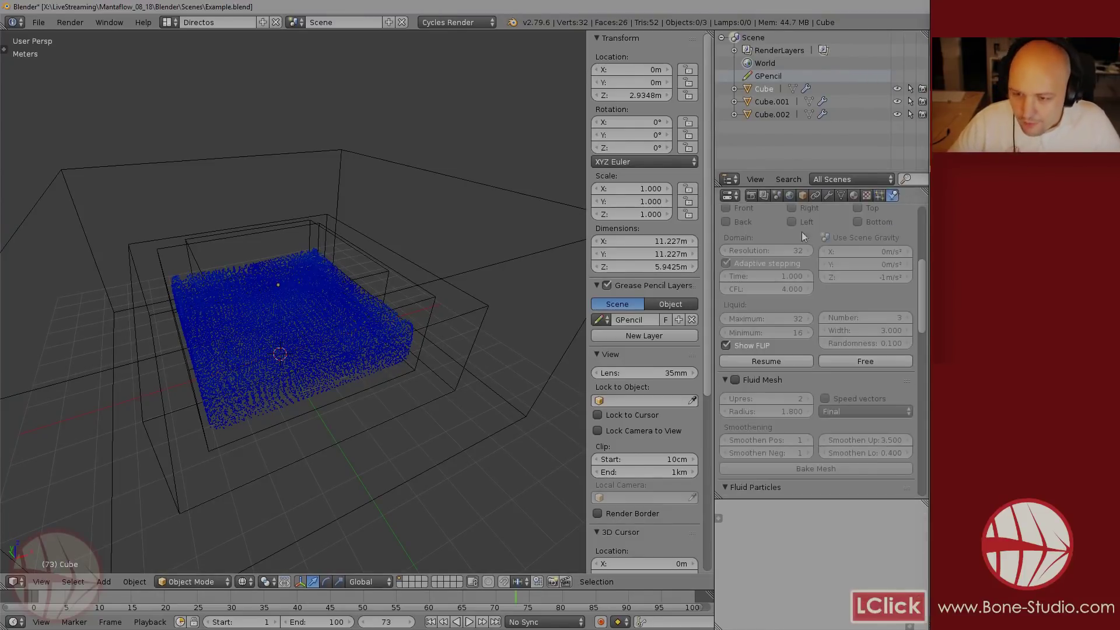
click(766, 361)
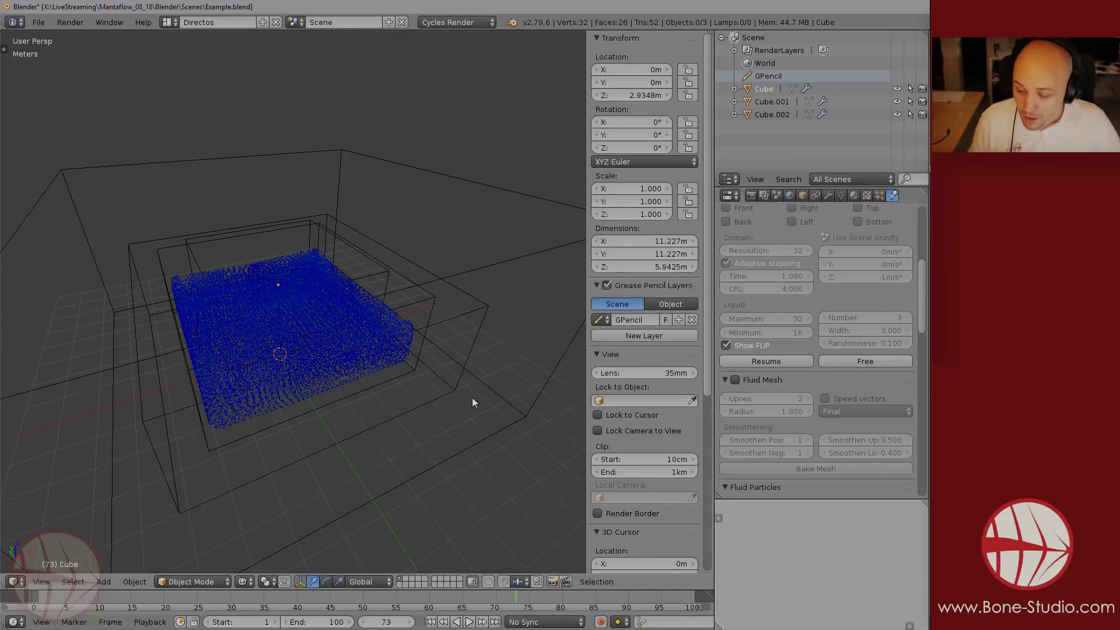
click(760, 362)
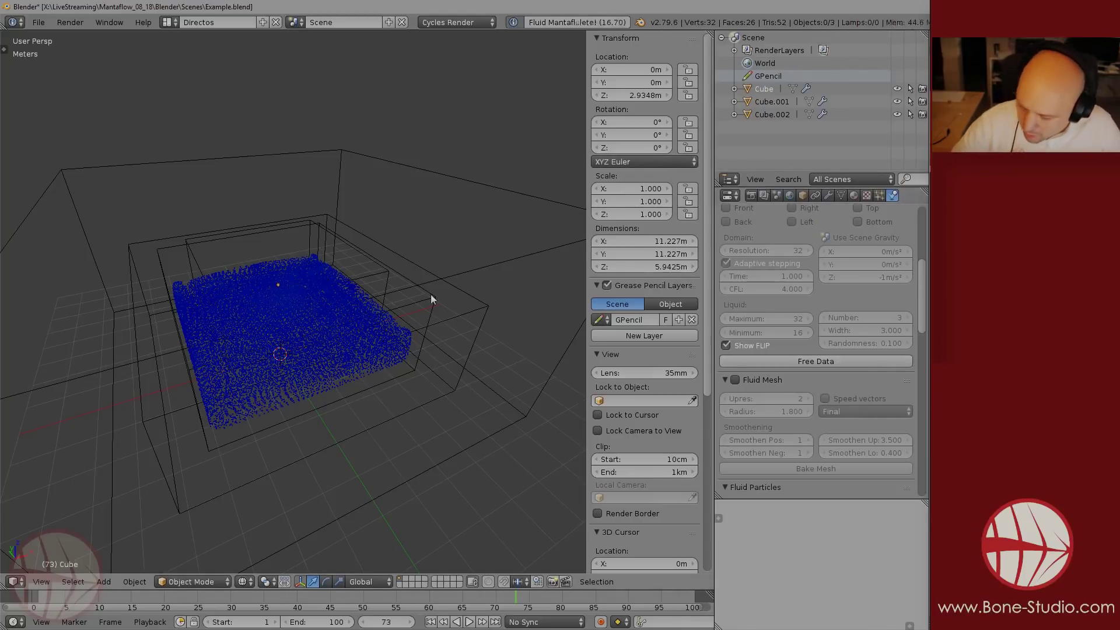
- Preview the completed bake by playing it from the first frame and checking a late frame, ending back at frame 1
middle_drag(413, 348, 407, 349)
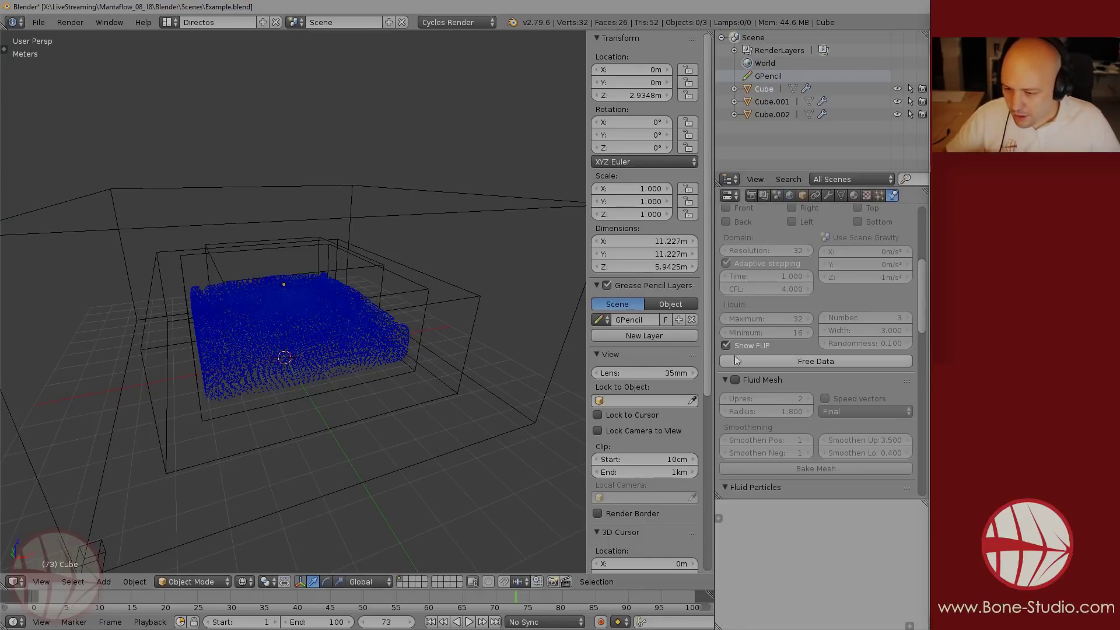
scroll(815, 379, down, 3)
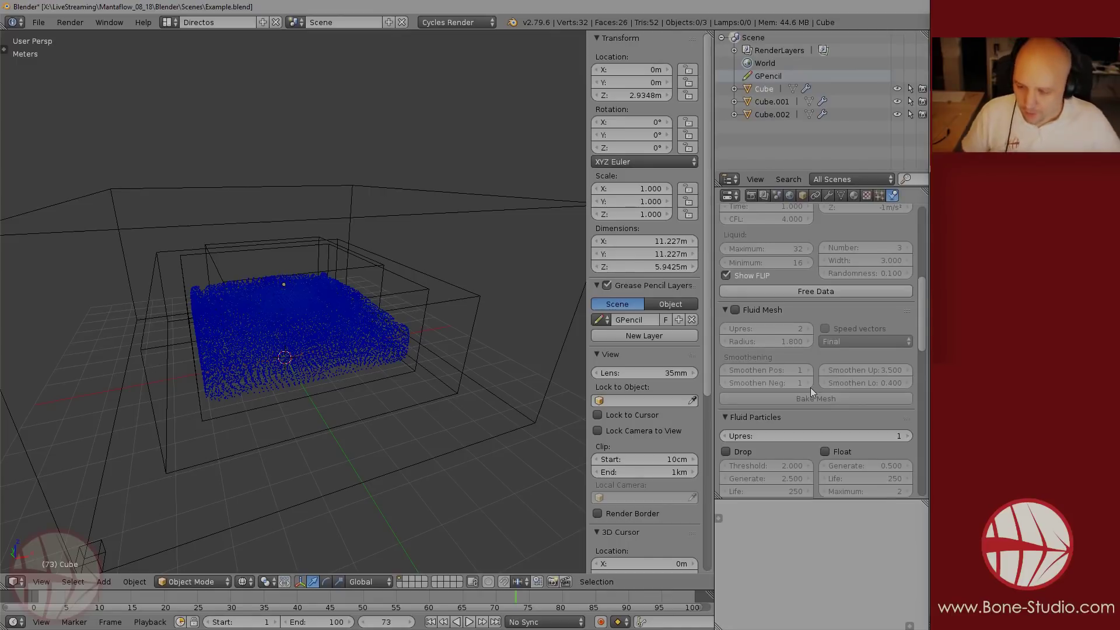
middle_drag(369, 325, 388, 327)
key(shift+Left)
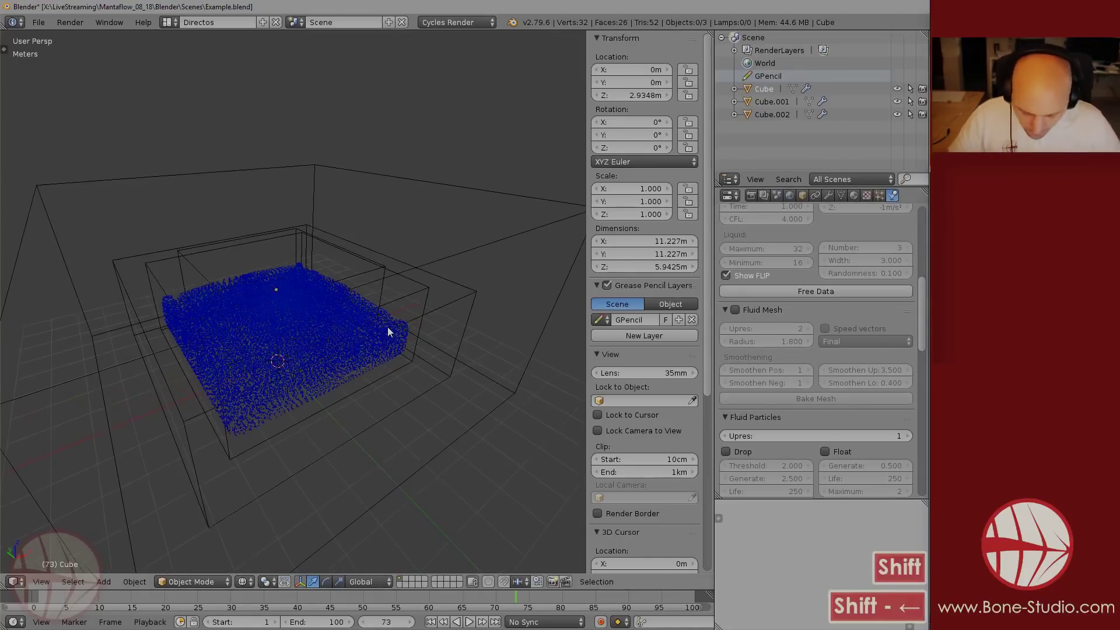
key(alt+a)
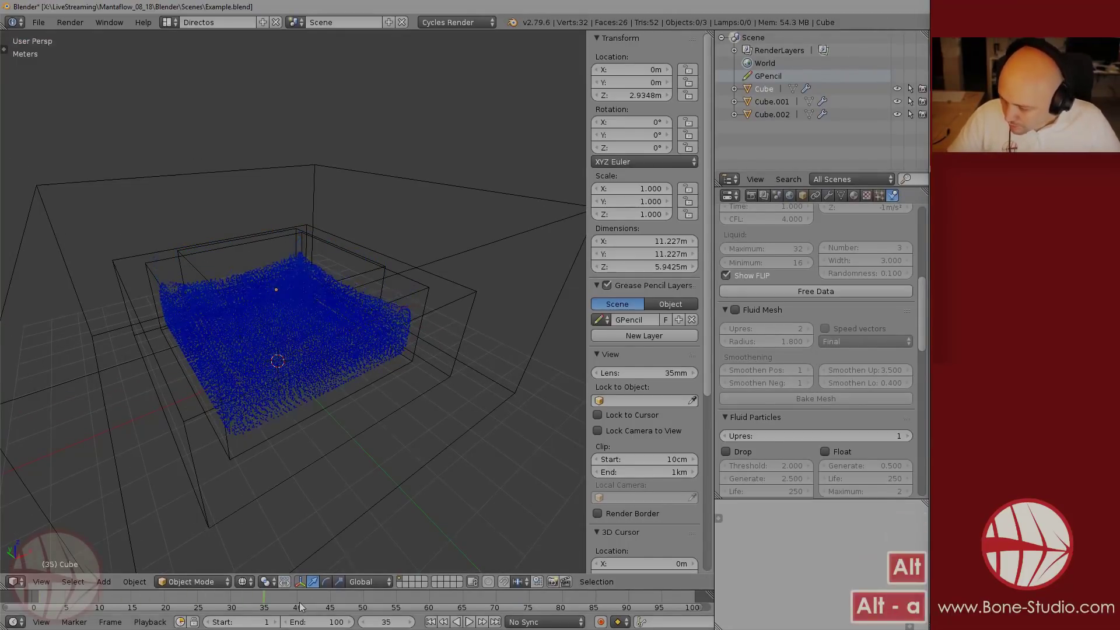
click(605, 601)
key(shift+Left)
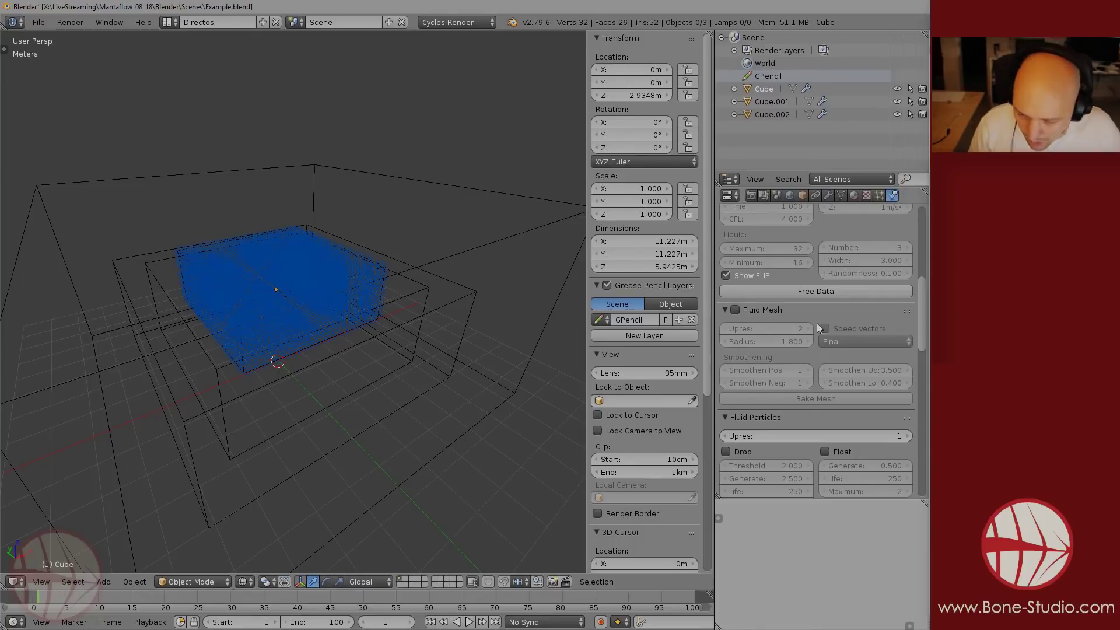
- Try to extend the fluid cache and the timeline to frame 150, fitting the whole range in the timeline view
scroll(817, 323, down, 10)
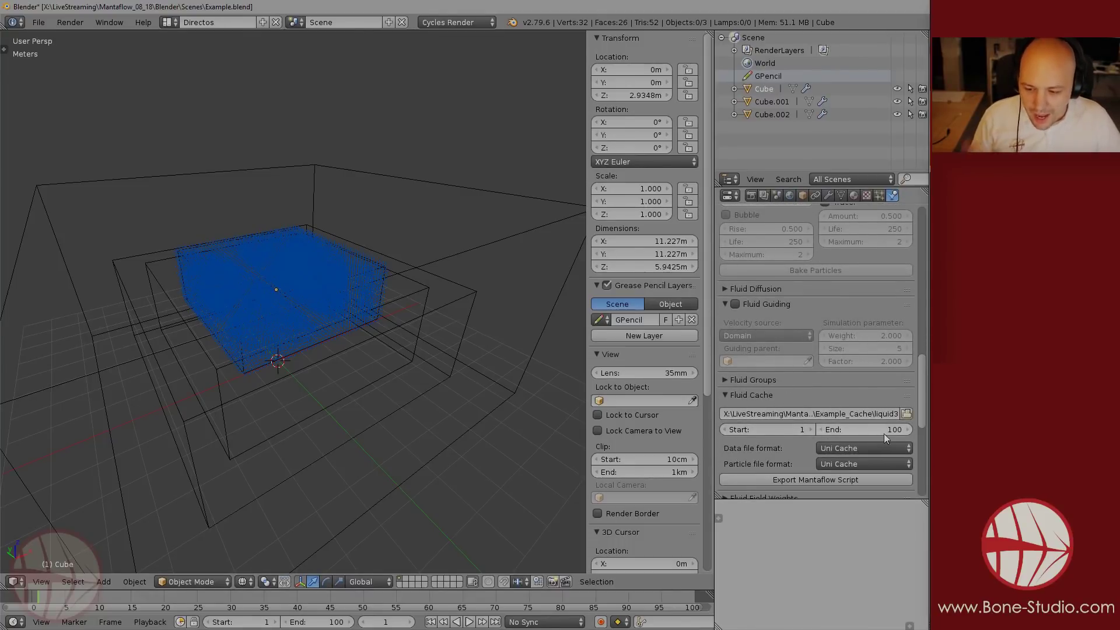
click(884, 431)
text(150)
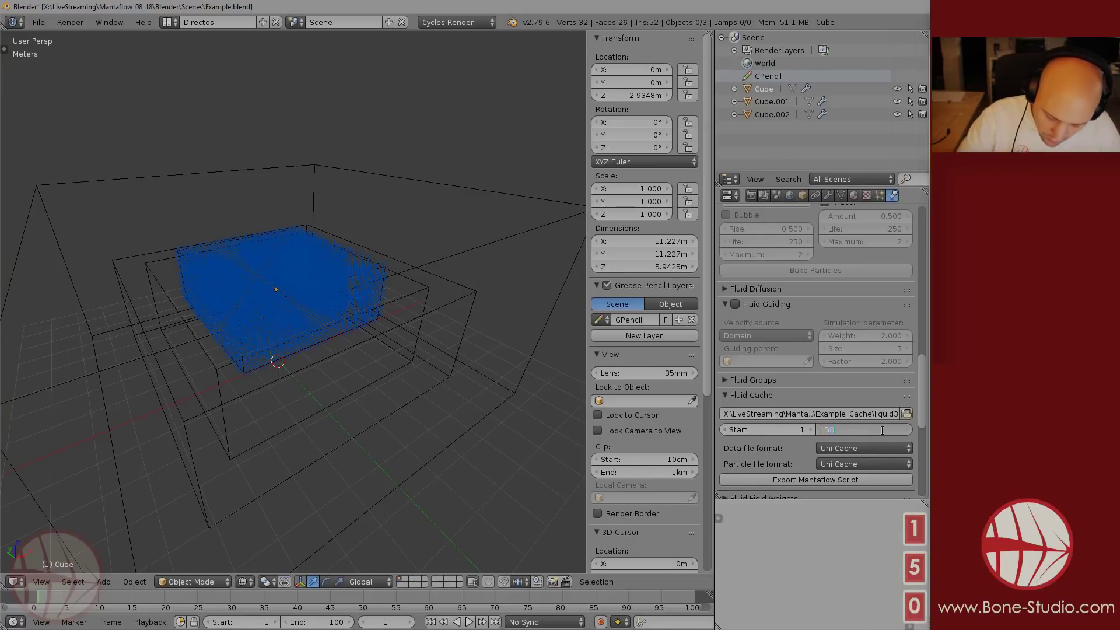
key(Return)
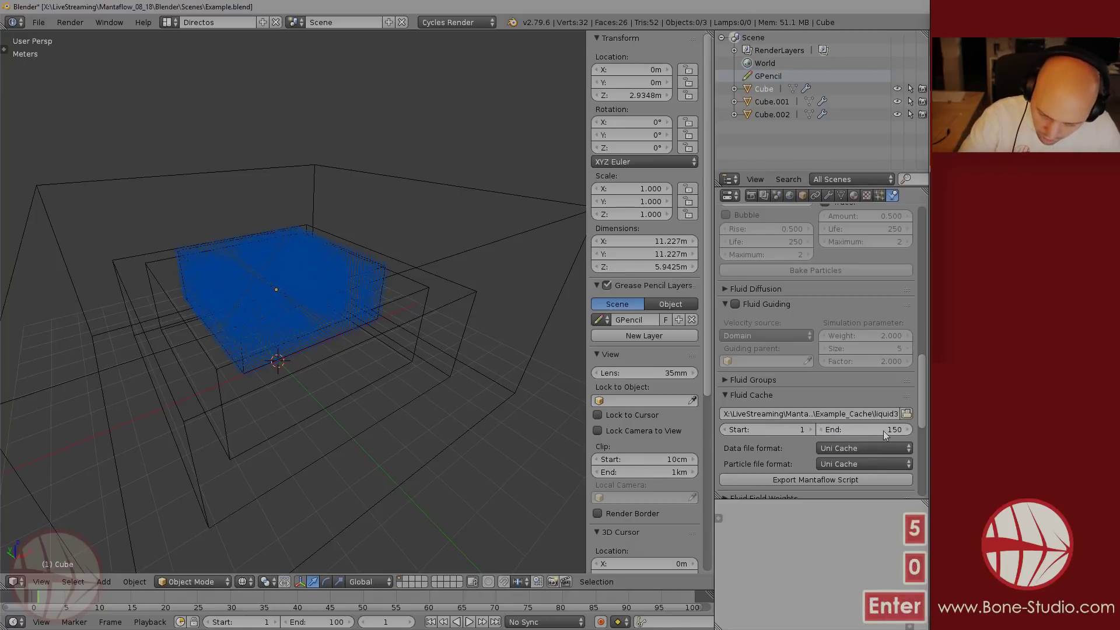
click(332, 622)
text(150)
key(Return)
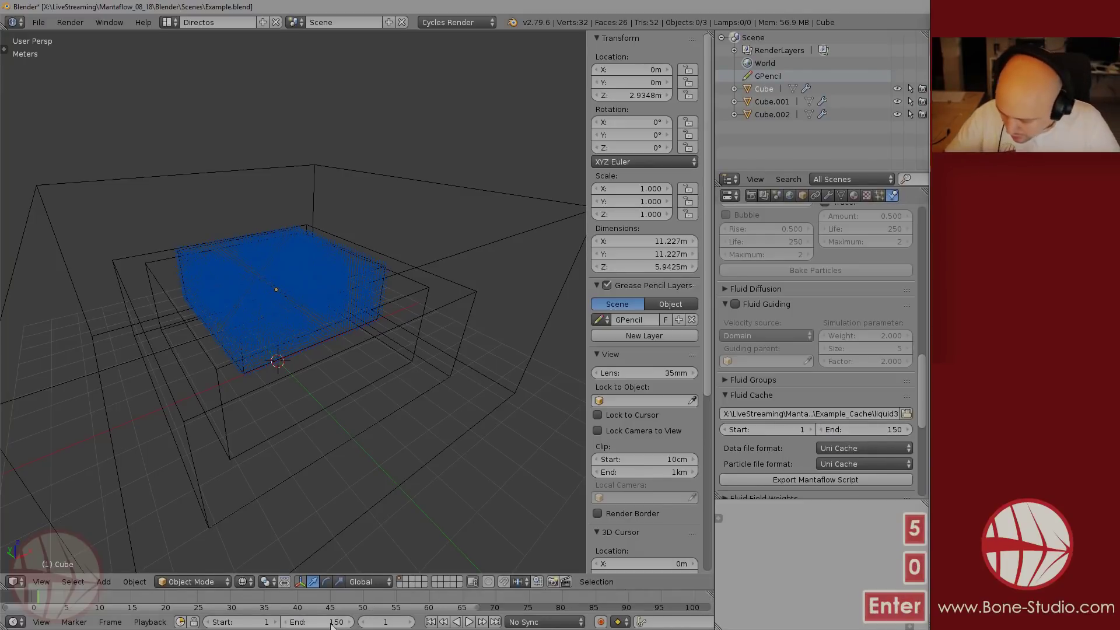
drag(478, 614, 700, 623)
scroll(812, 432, up, 10)
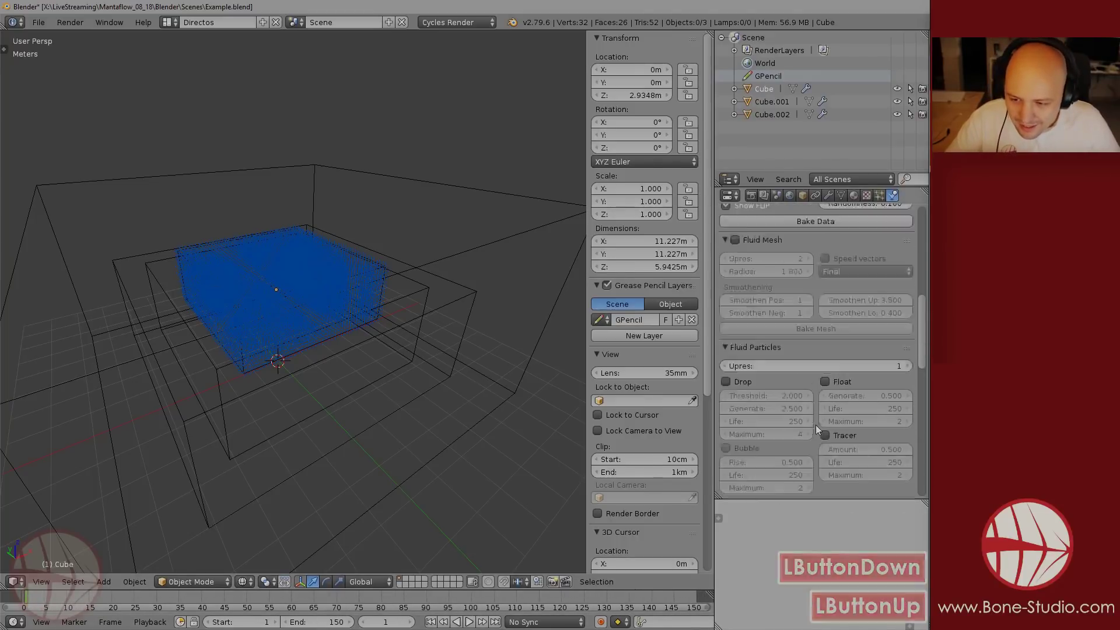
scroll(815, 429, up, 7)
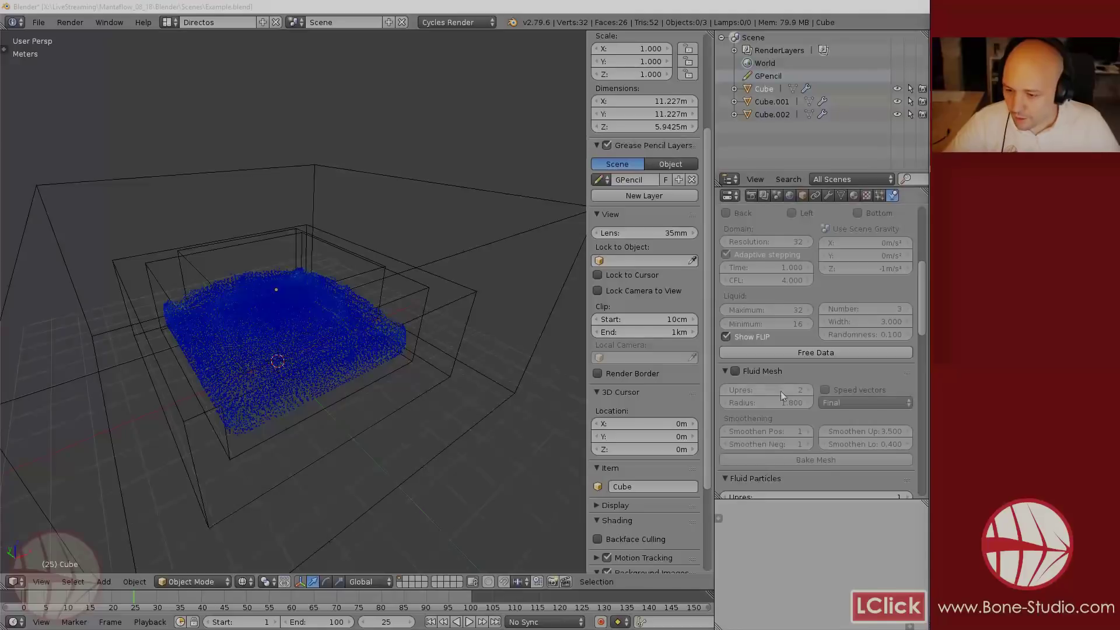
- Set the Fluid Cache end frame and the scene's end frame to 150
click(781, 391)
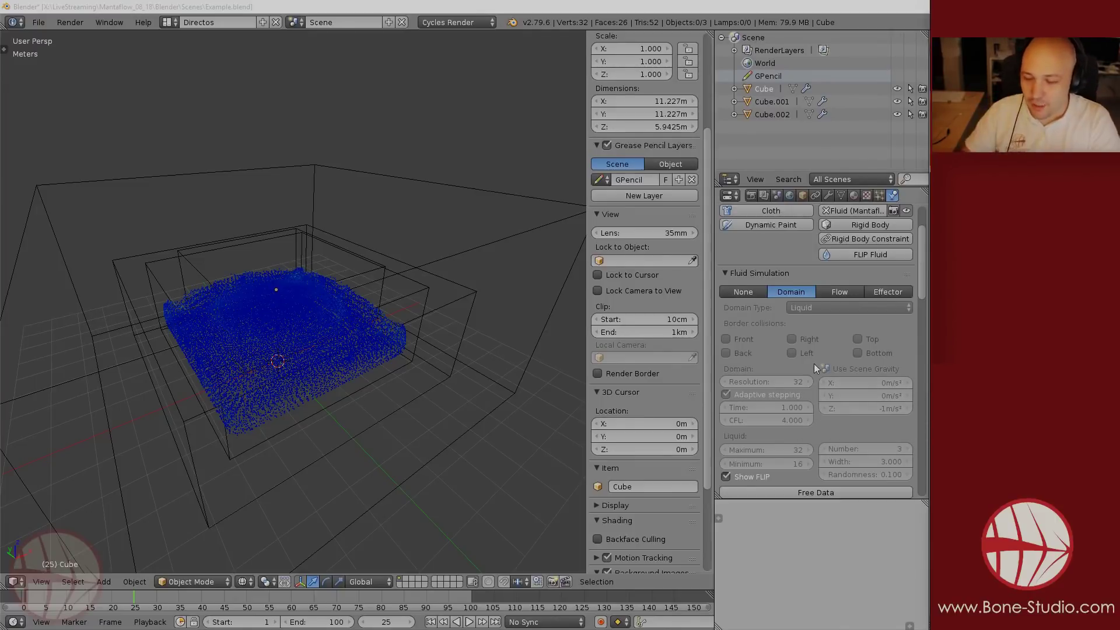
scroll(789, 354, down, 8)
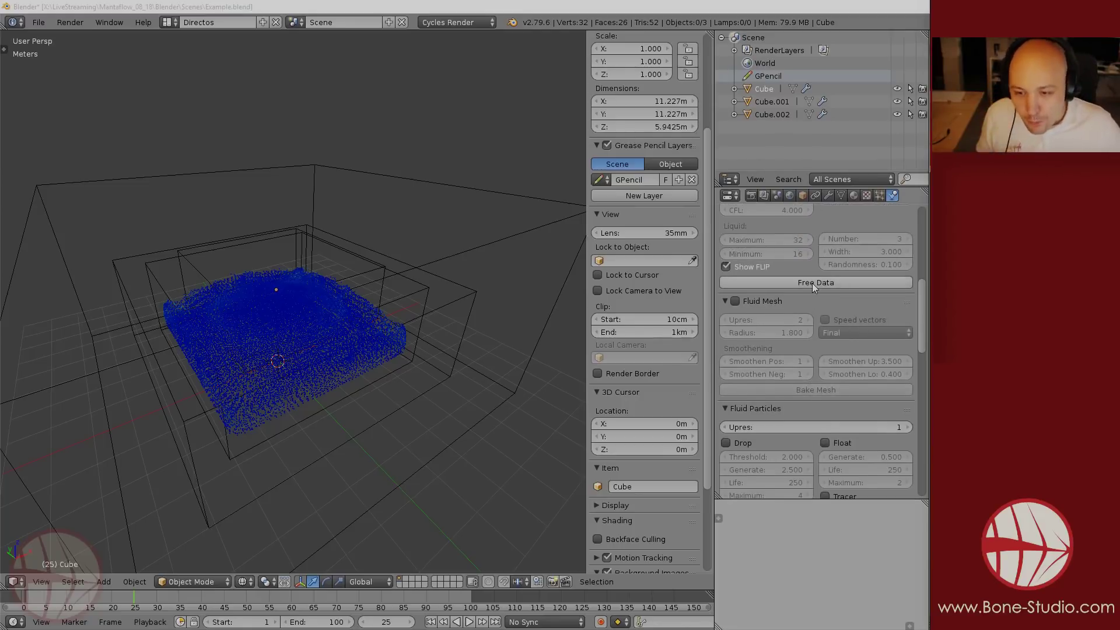
scroll(805, 350, down, 10)
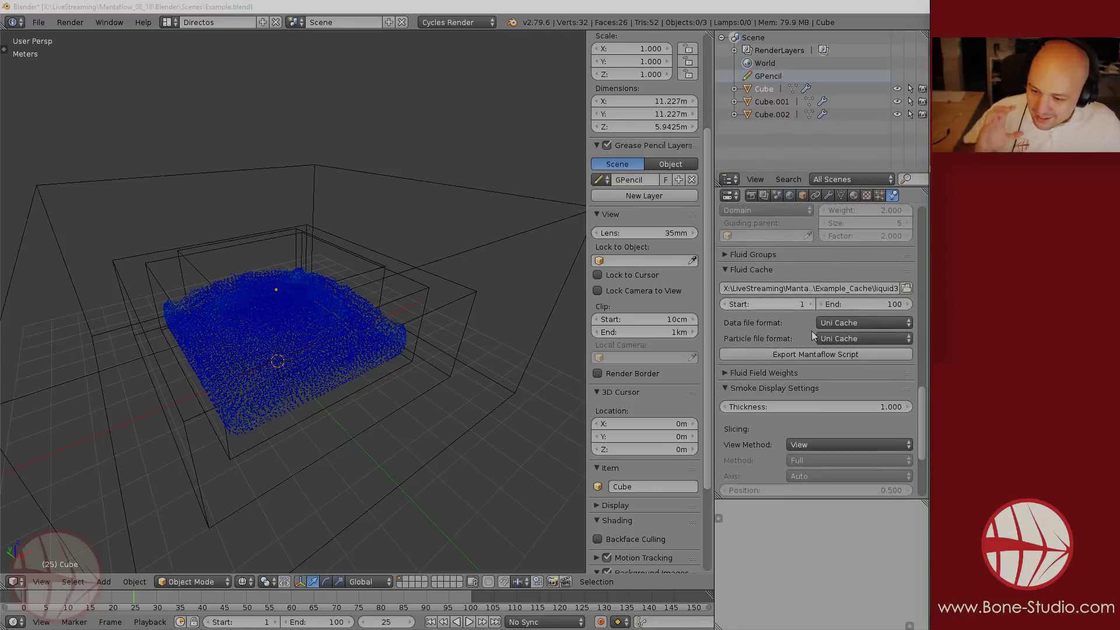
click(891, 303)
text(150)
key(Return)
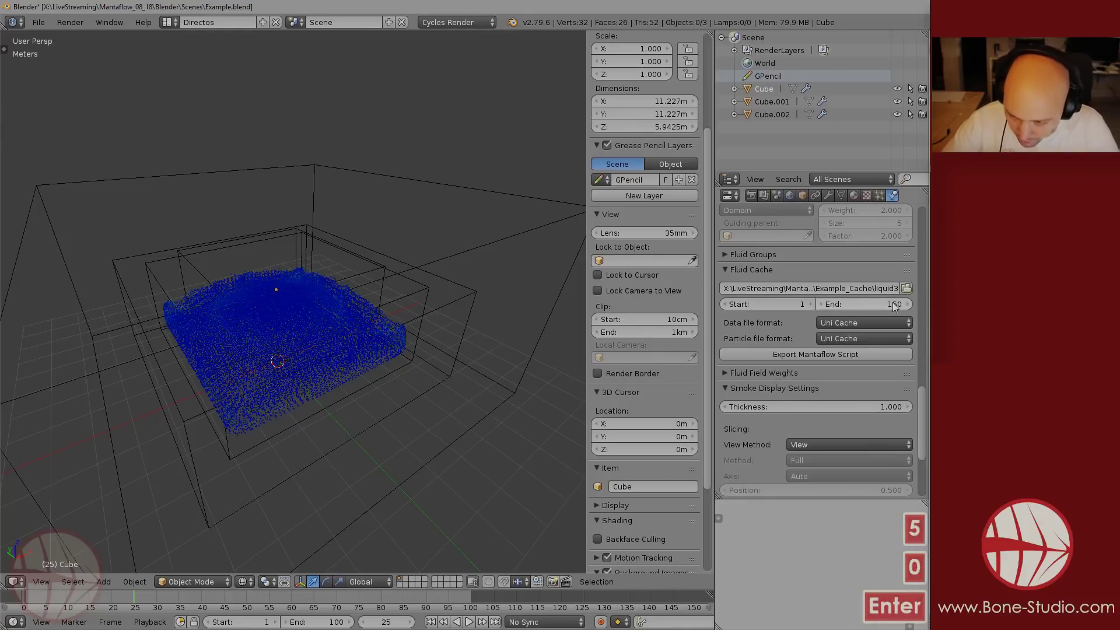
click(315, 621)
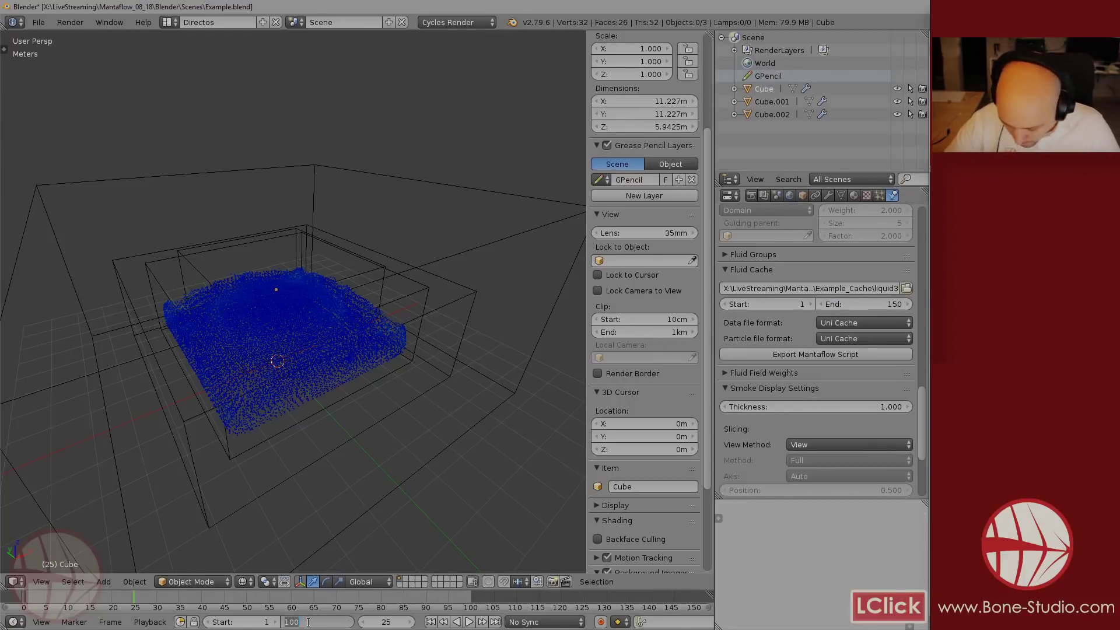
text(150)
key(Return)
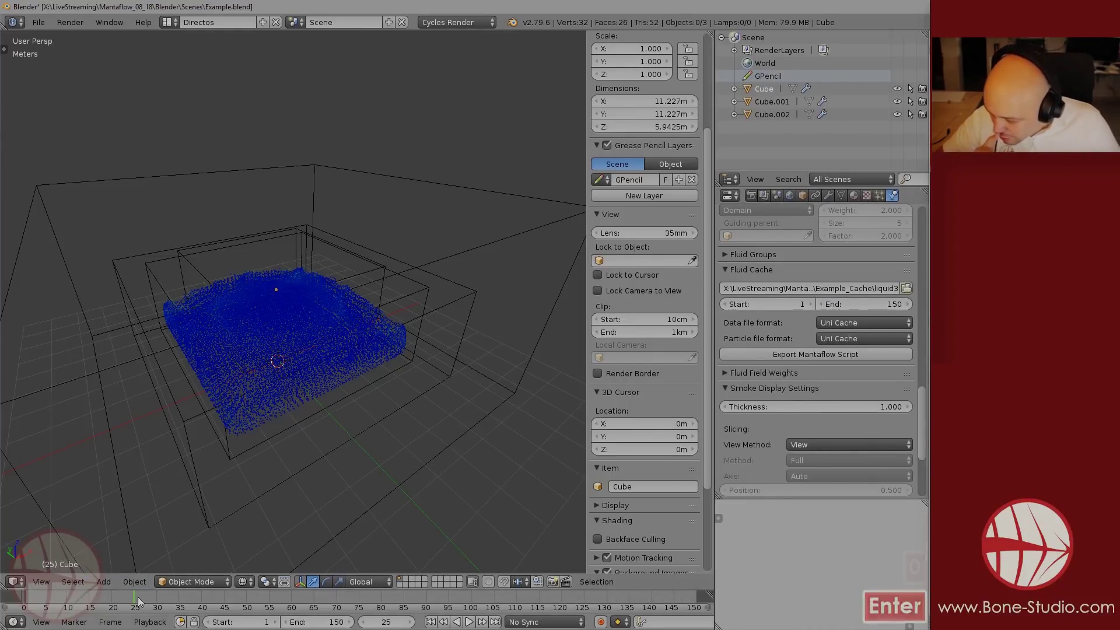
- Check the cached frames by scrubbing to frame 33, and return to the first frame
click(469, 622)
drag(183, 607, 170, 607)
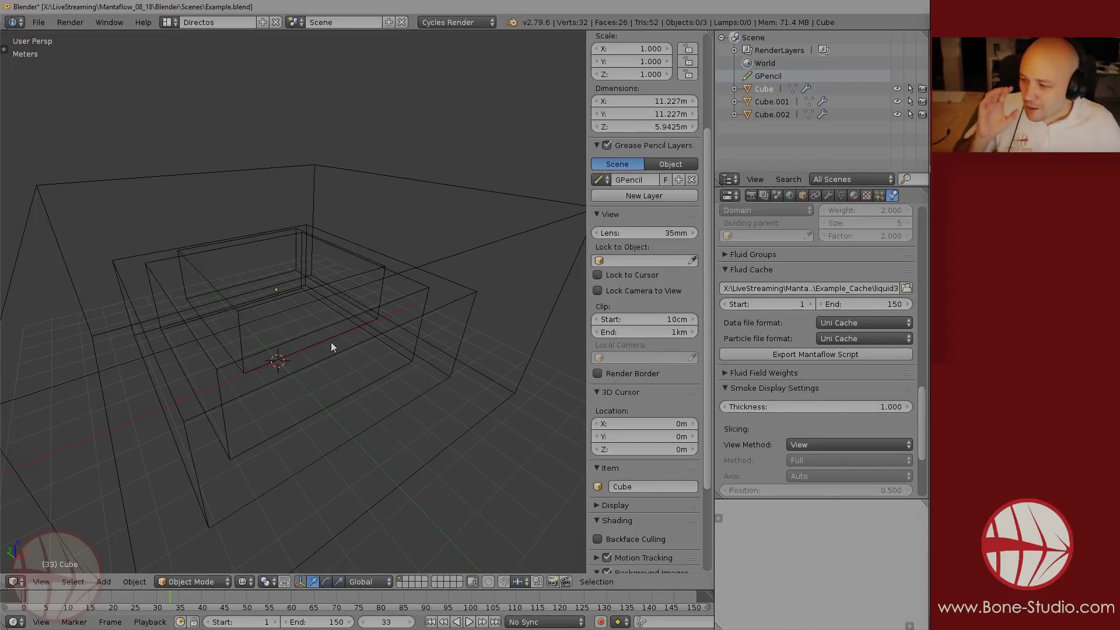
key(shift+Left)
- Start baking the domain's liquid data over the extended 150-frame range
scroll(770, 322, up, 8)
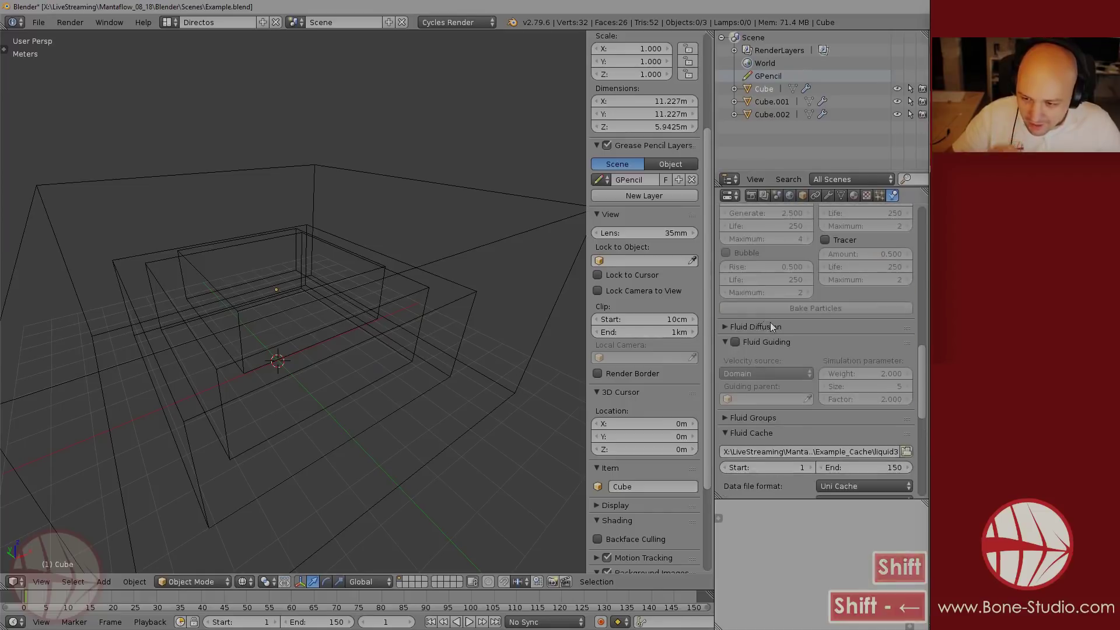
scroll(784, 361, up, 3)
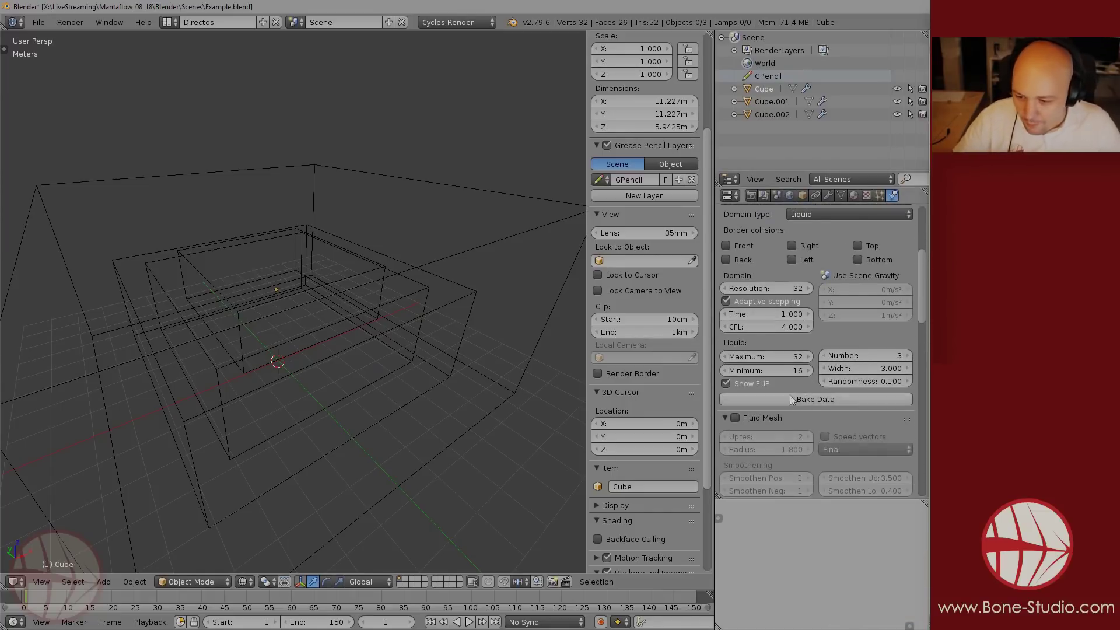
click(800, 399)
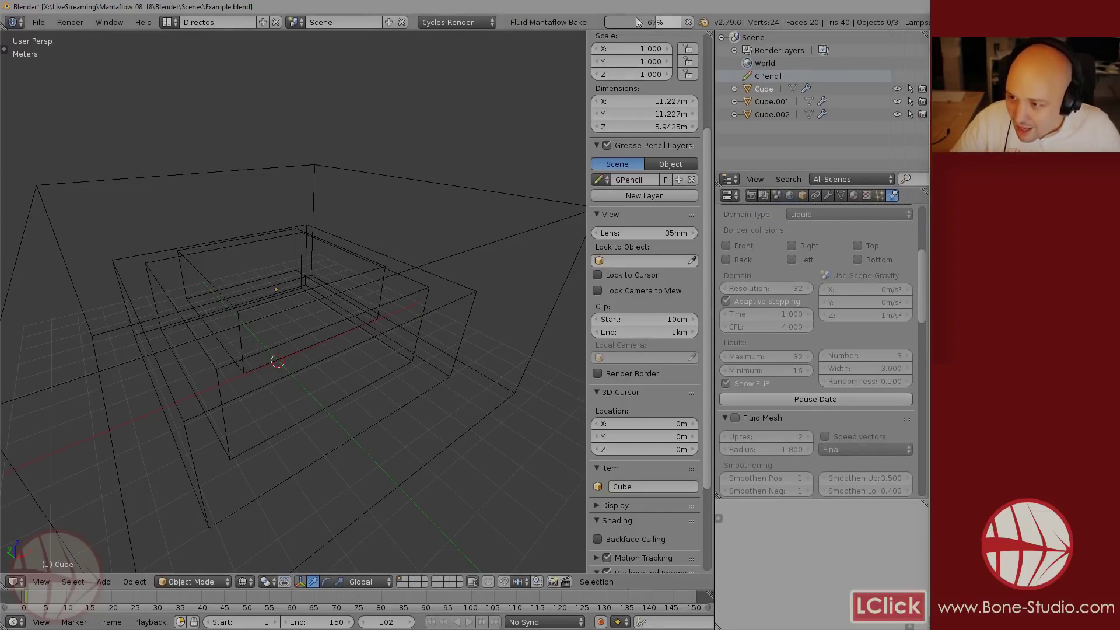
mouse_move(656, 24)
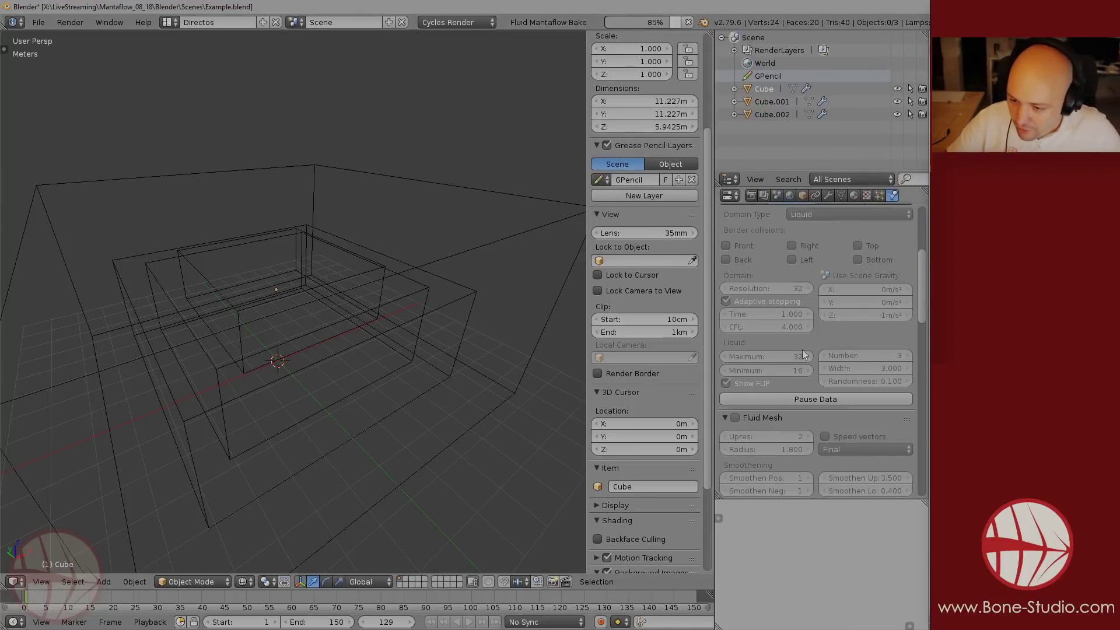
- Pause the data bake at about frame 130, scrub back to frame 73, and resume the bake through to completion
click(814, 399)
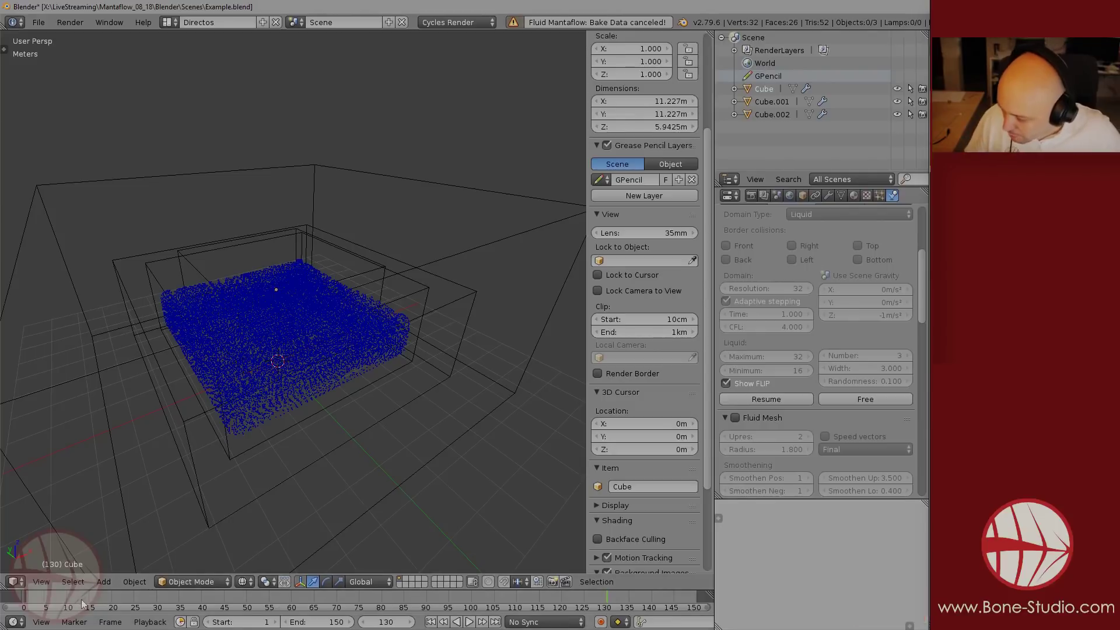
drag(123, 596, 351, 599)
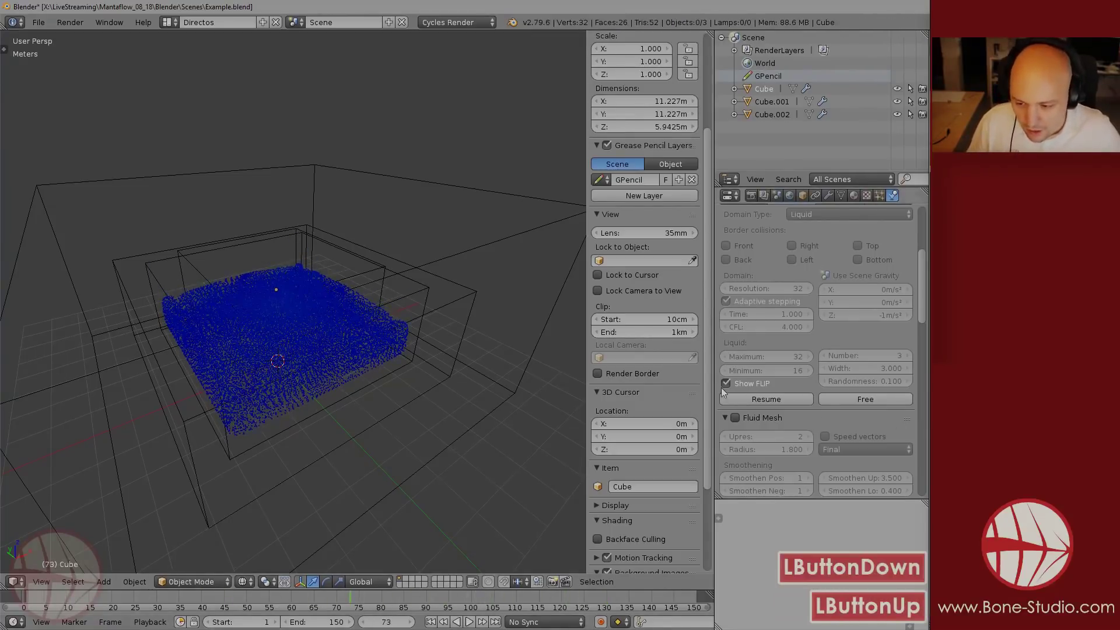
click(766, 399)
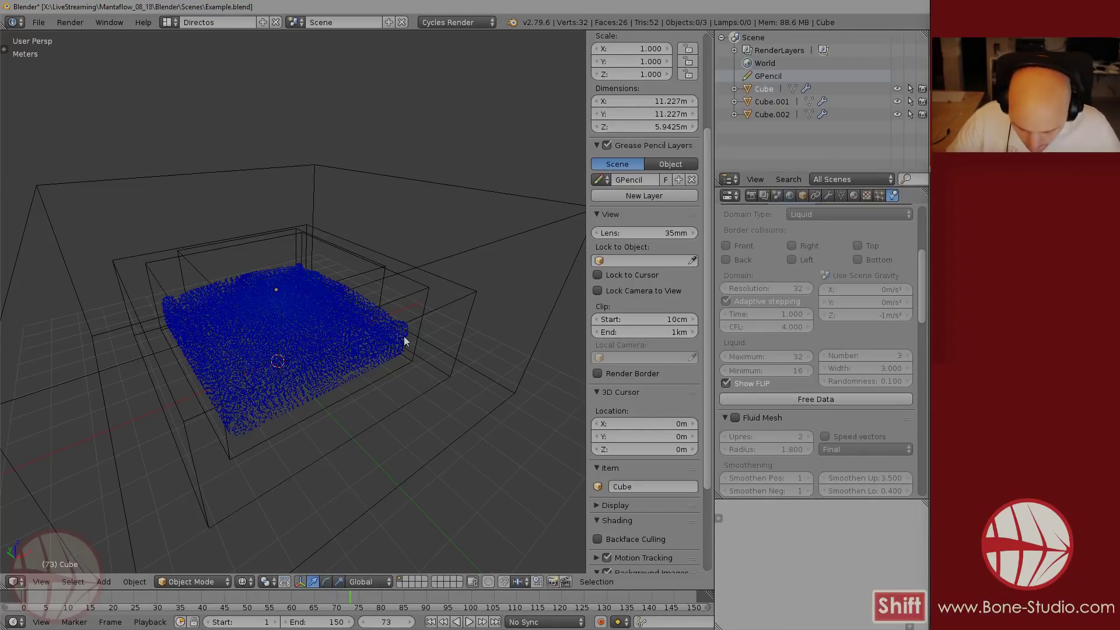
- Play the baked particles from the first frame, scrub from frame 126 back to about frame 73, and return to frame 1
key(shift+Left)
key(alt+a)
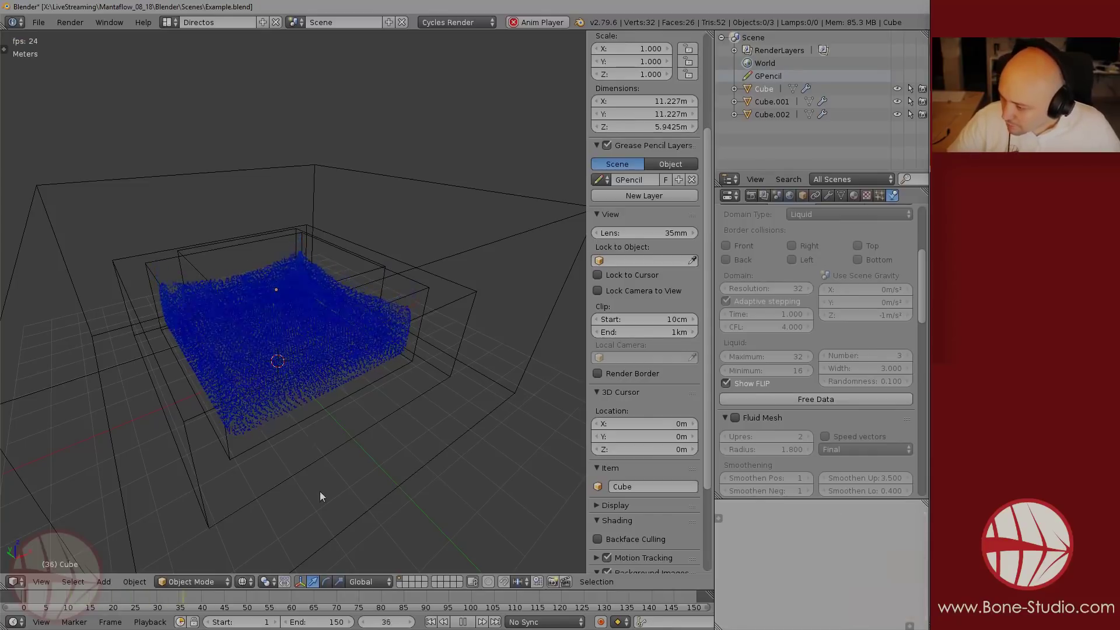
key(alt+a)
click(588, 599)
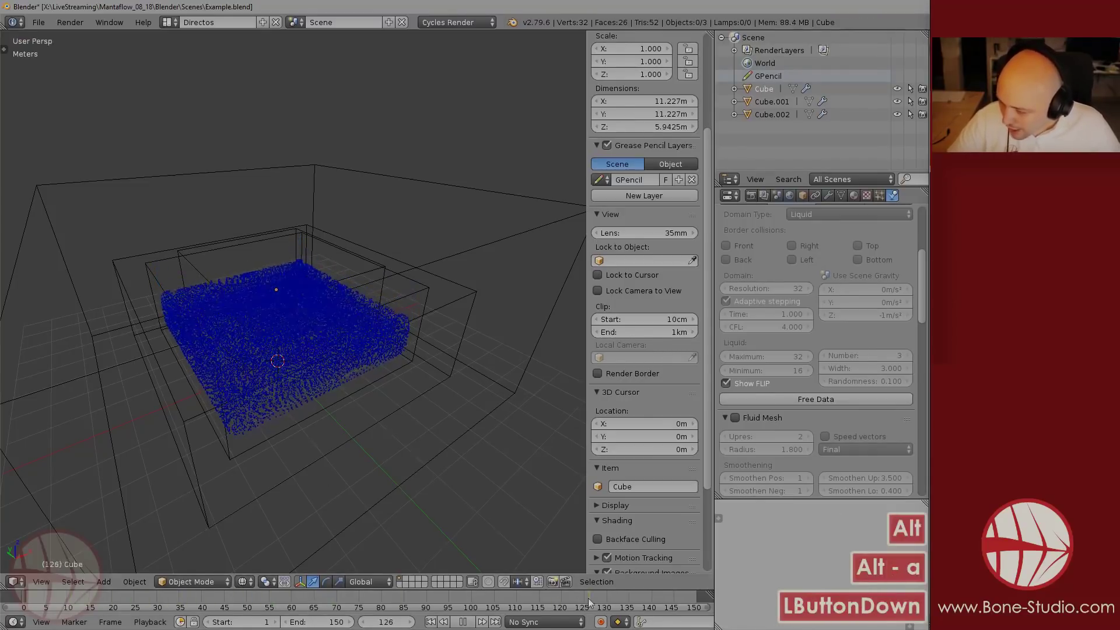
drag(588, 601, 350, 603)
key(shift+Left)
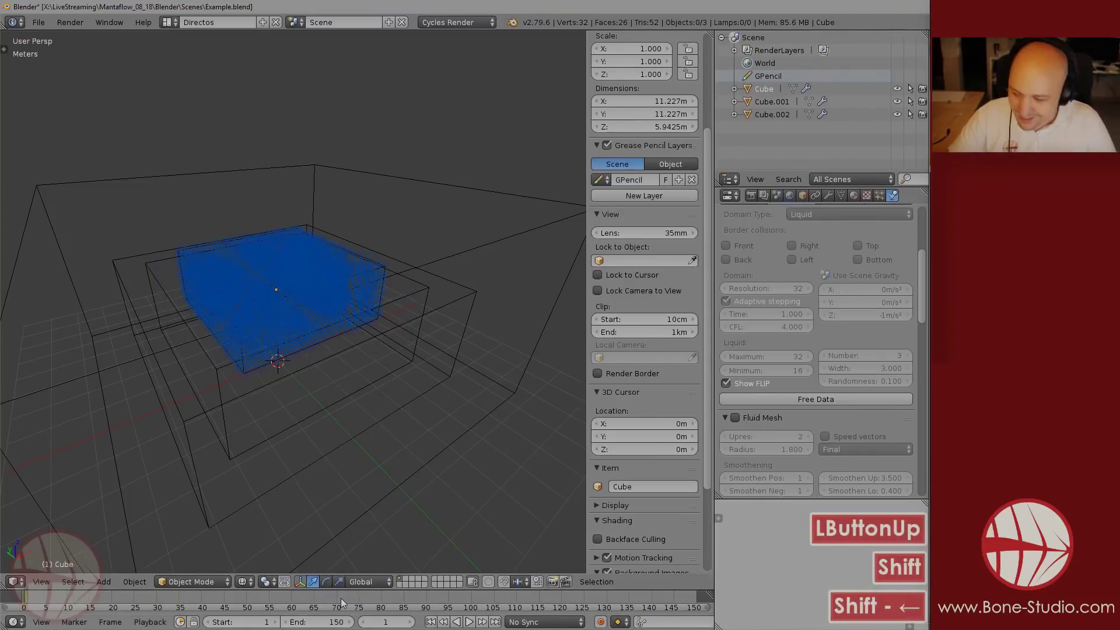
- Enable Fluid Mesh for the domain and bake the mesh with the existing Upres of 2 and radius of 1.8
scroll(852, 374, down, 4)
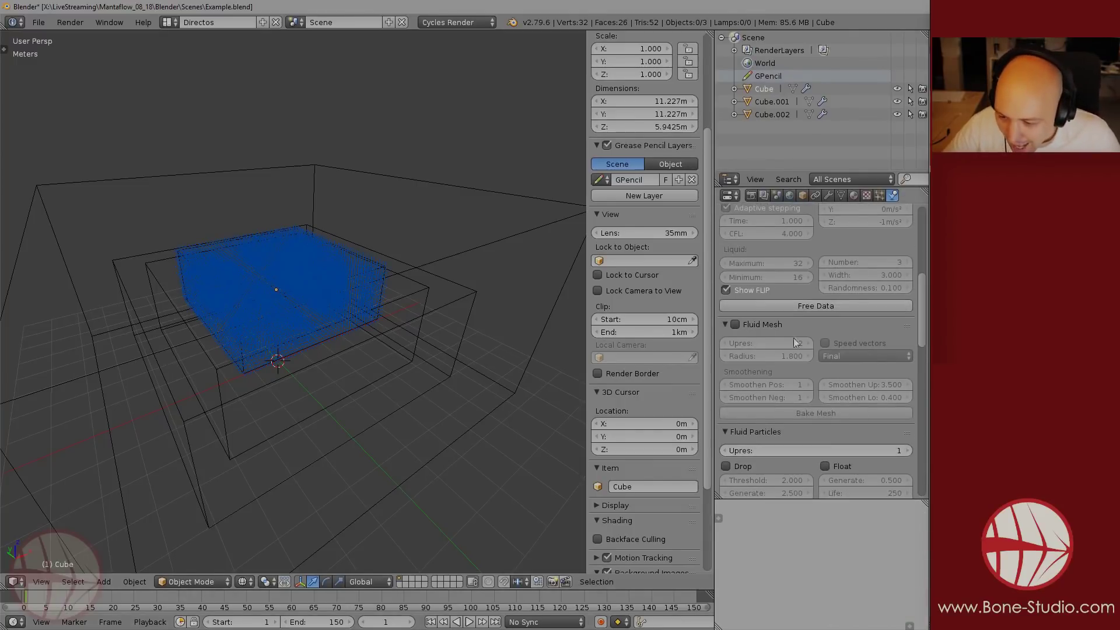
click(736, 325)
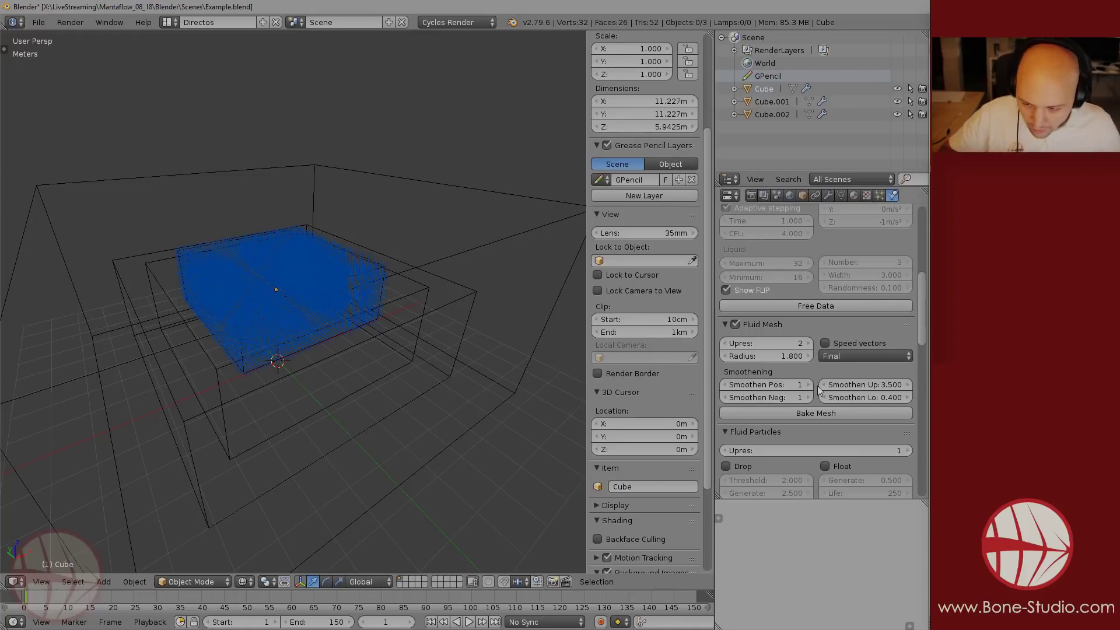
click(820, 416)
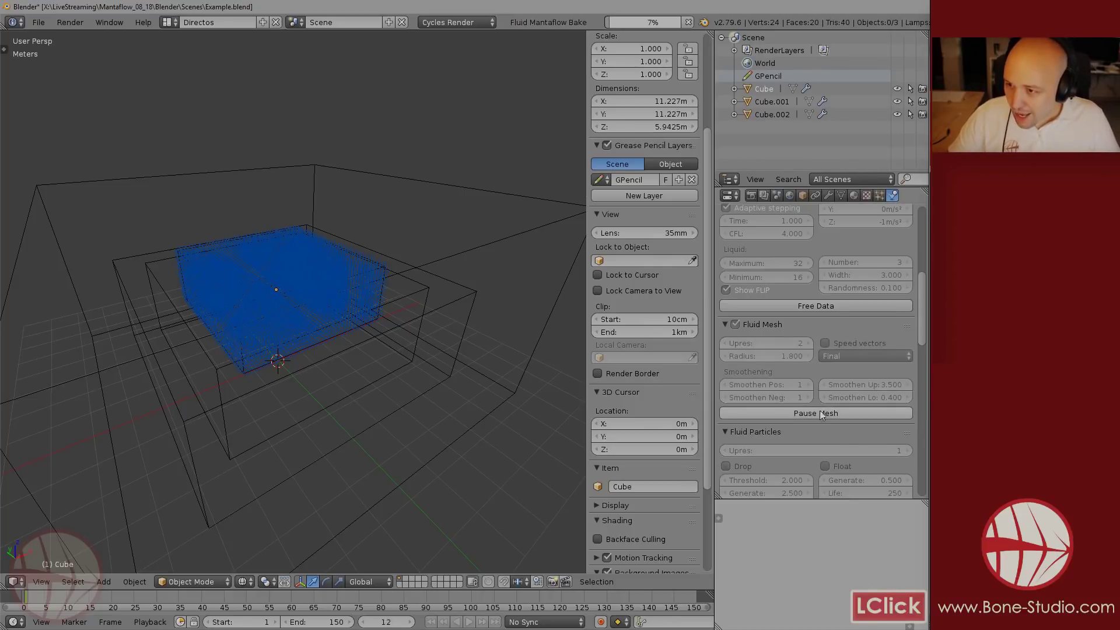
mouse_move(638, 32)
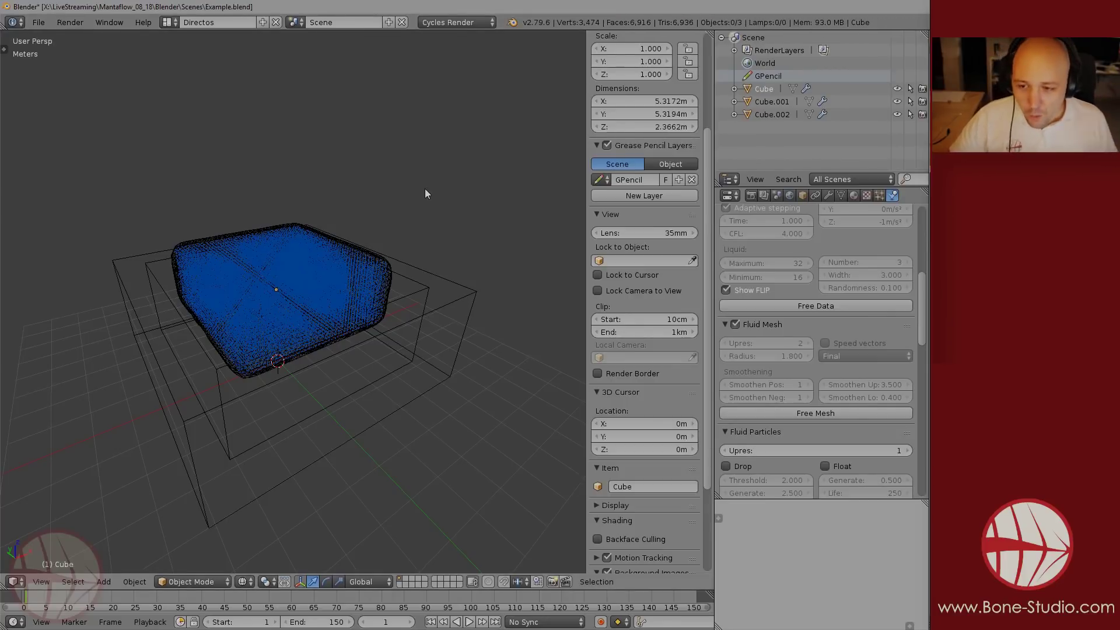
- Switch the viewport shading to Solid and orbit to inspect the liquid mesh inside the container
key(z)
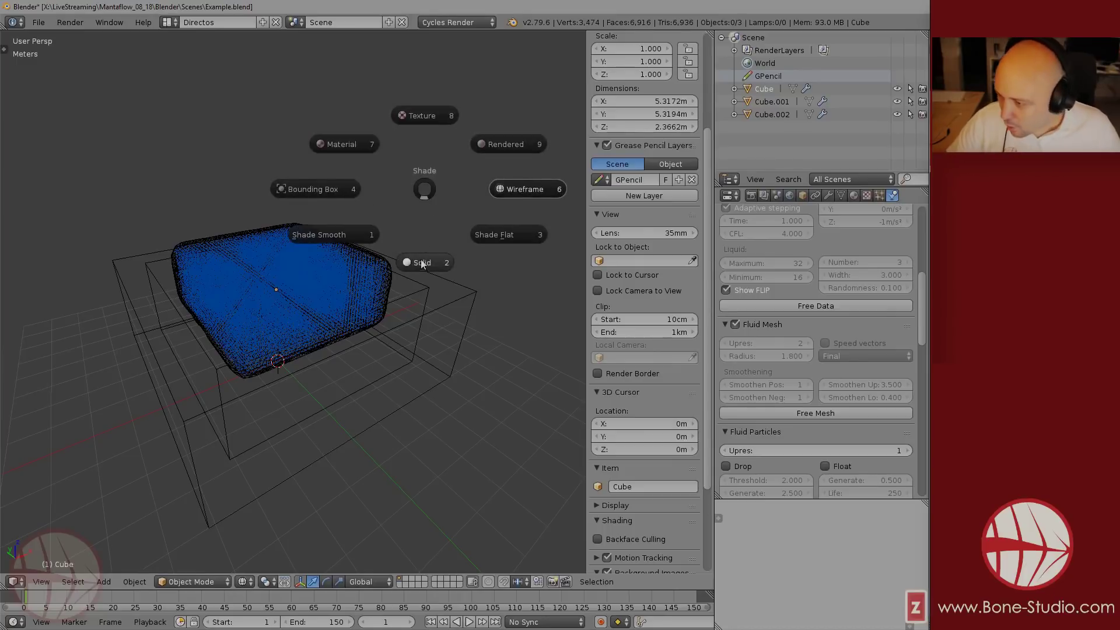
click(411, 269)
middle_drag(336, 287, 433, 283)
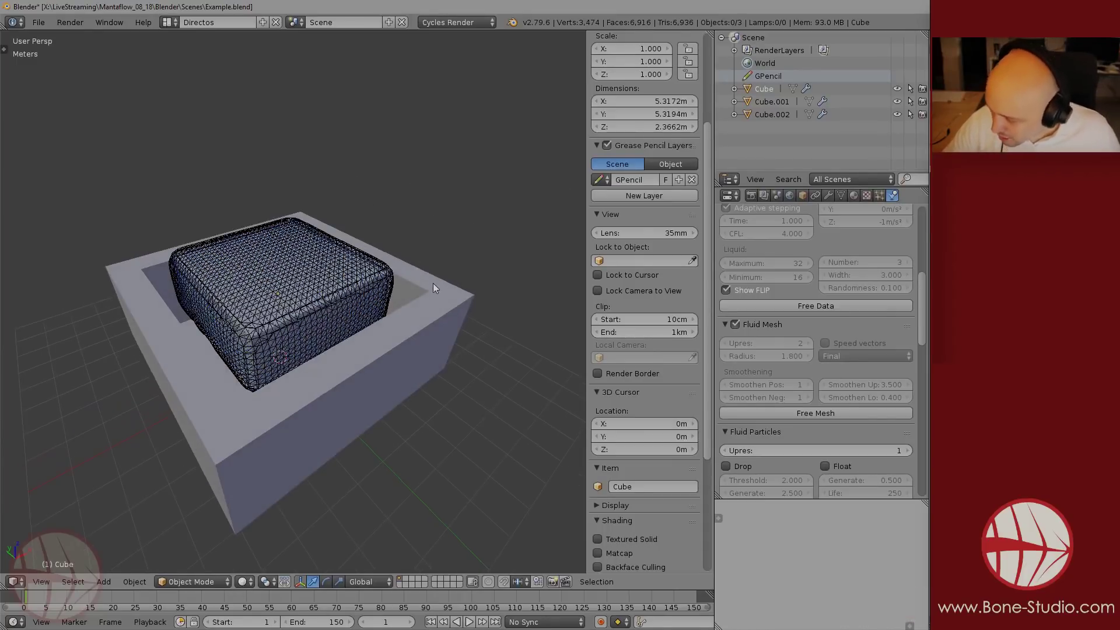
- Select the liquid domain and hide its FLIP Particles system in the viewport
key(a)
right_click(385, 288)
click(802, 195)
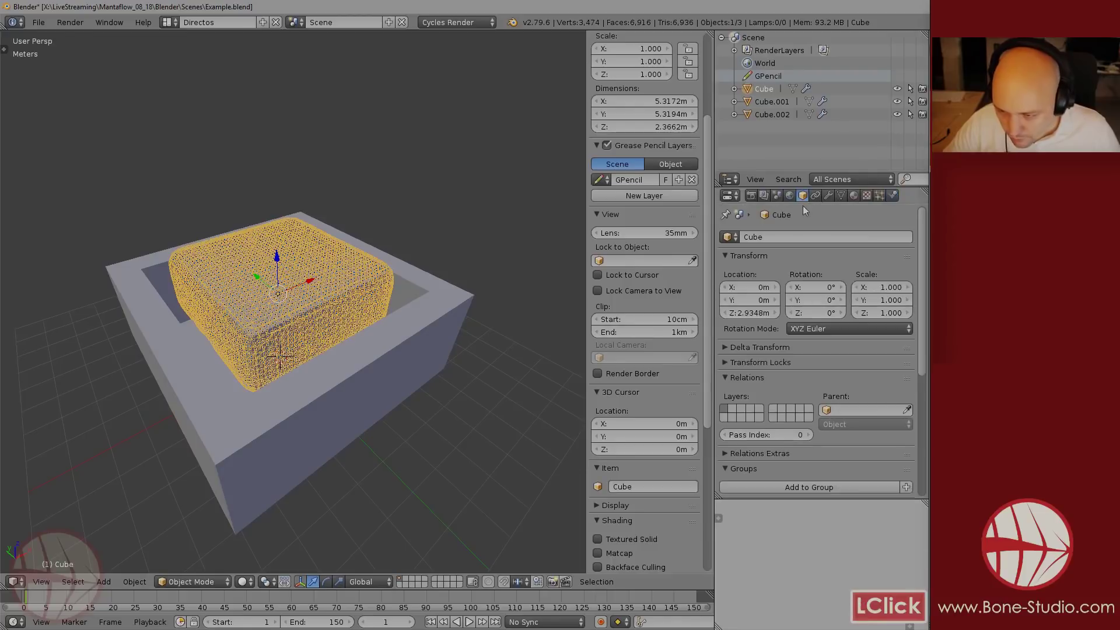
scroll(792, 323, down, 5)
click(880, 195)
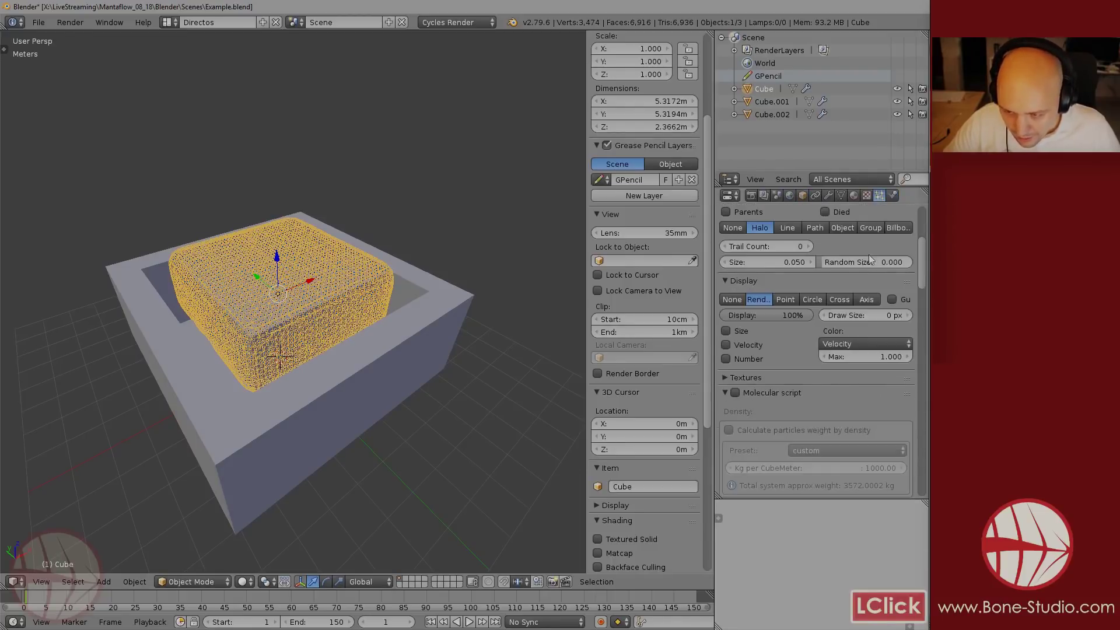
scroll(869, 254, up, 4)
click(886, 244)
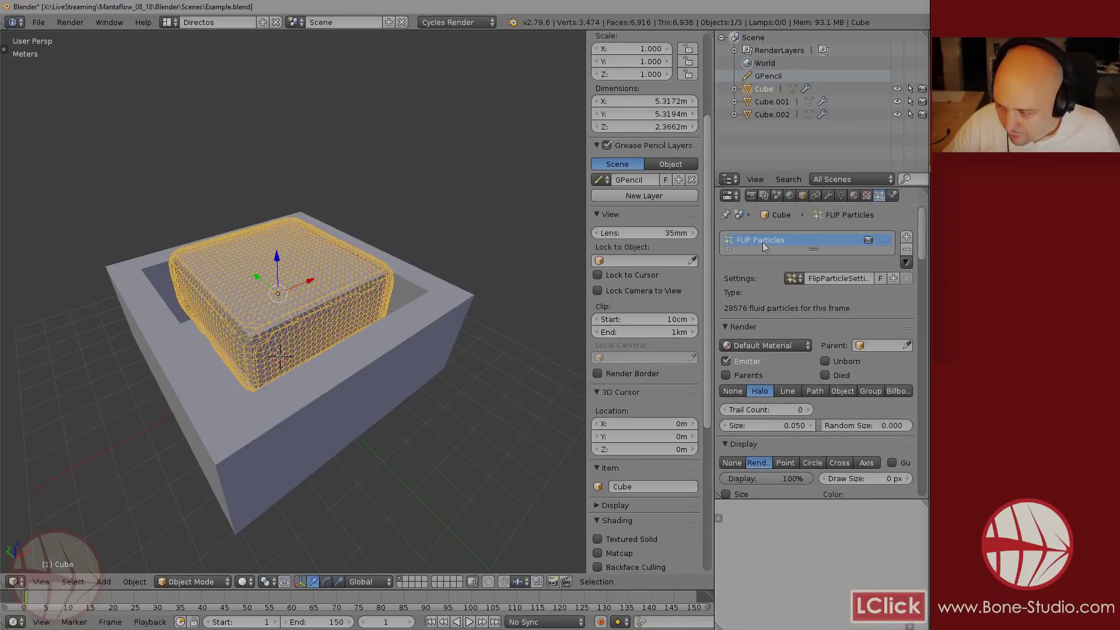
- Set the liquid domain's maximum draw type to Solid
click(803, 196)
scroll(782, 307, down, 5)
scroll(783, 306, down, 5)
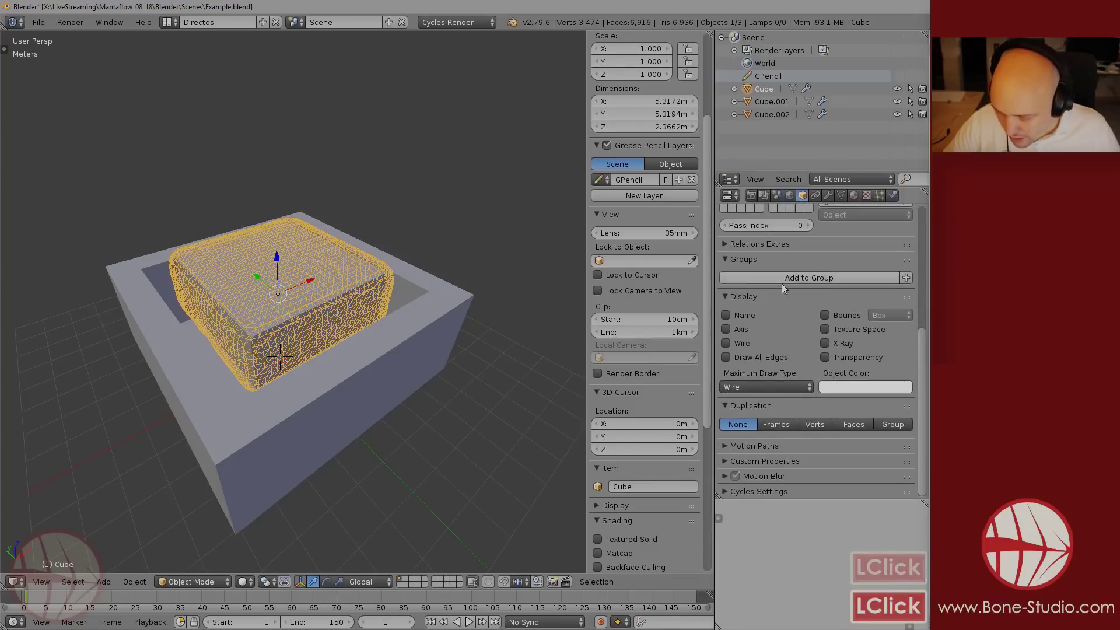
click(766, 386)
click(751, 343)
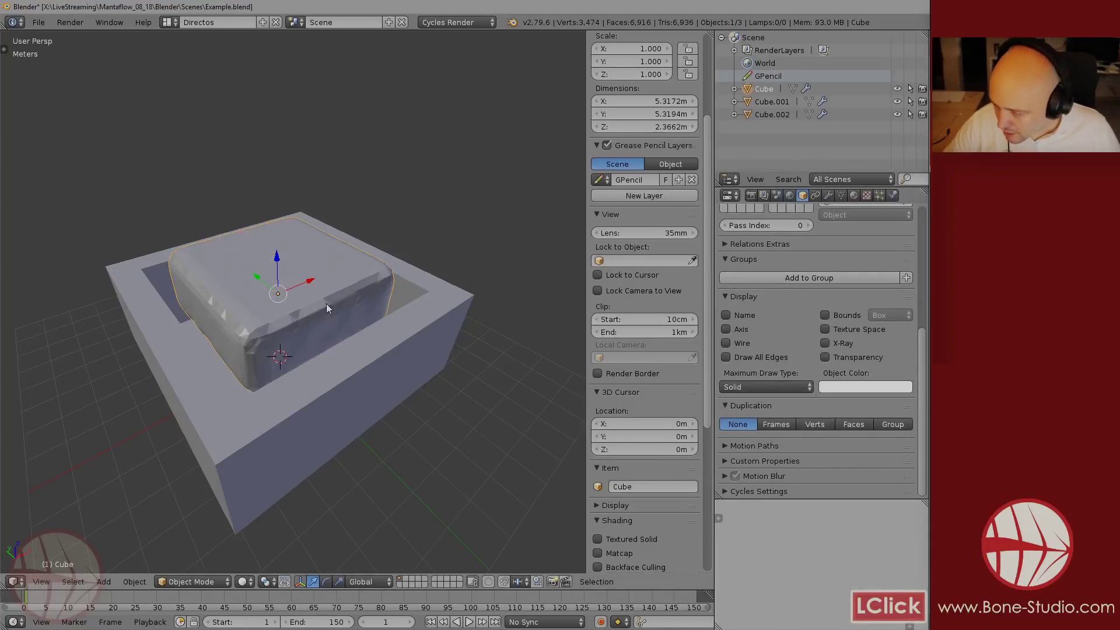
- Hide Cube.002 in the viewport and play the liquid mesh animation, stopping at about frame 103
right_click(326, 304)
click(765, 113)
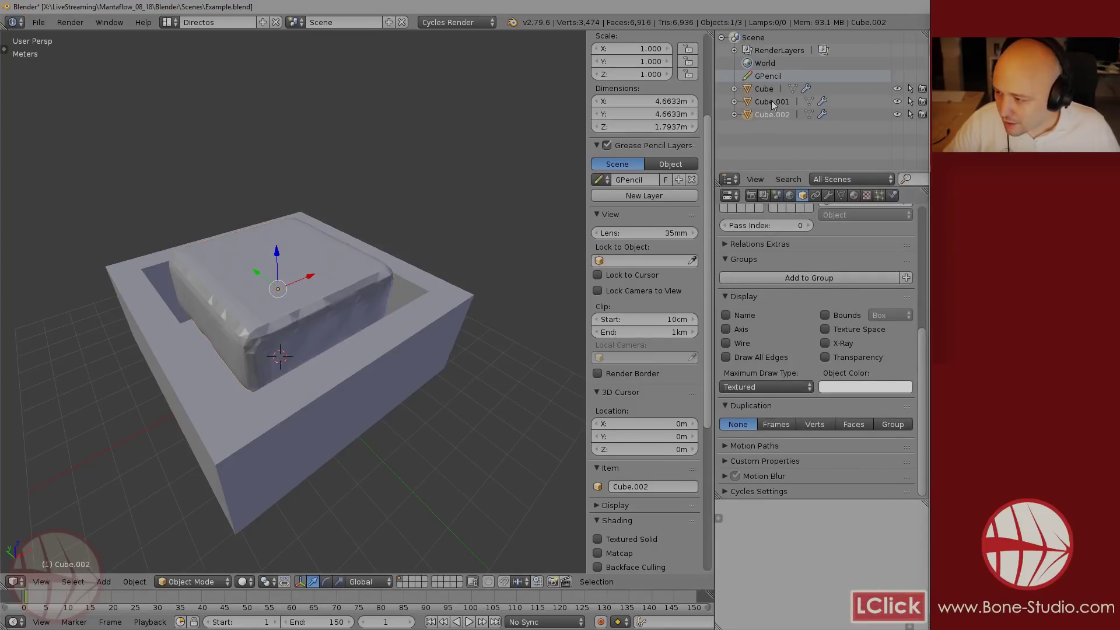
click(897, 115)
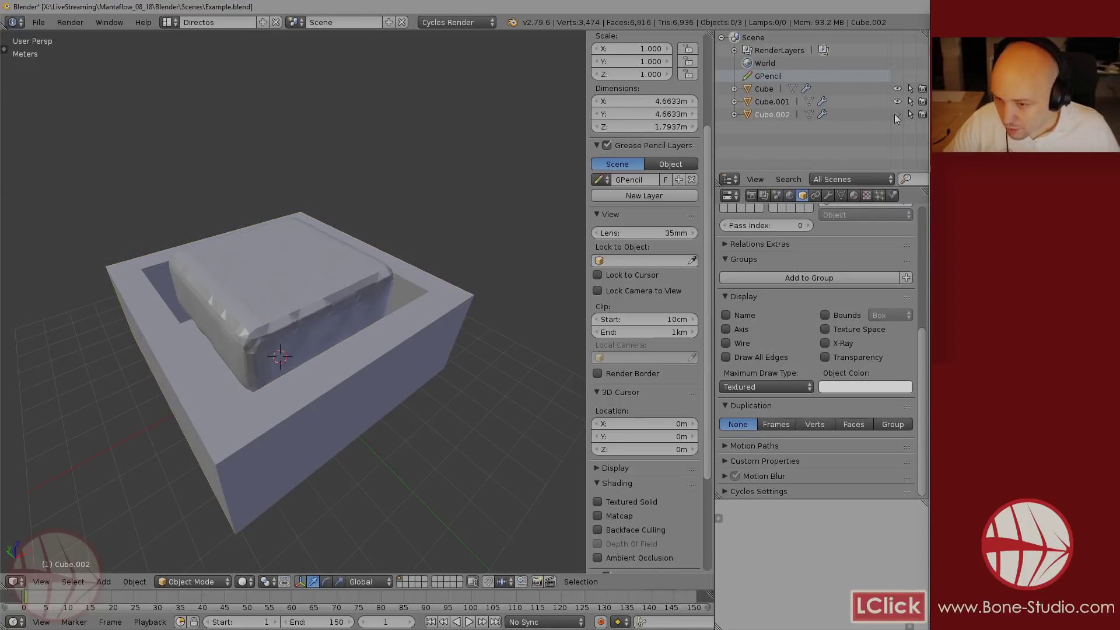
key(alt+a)
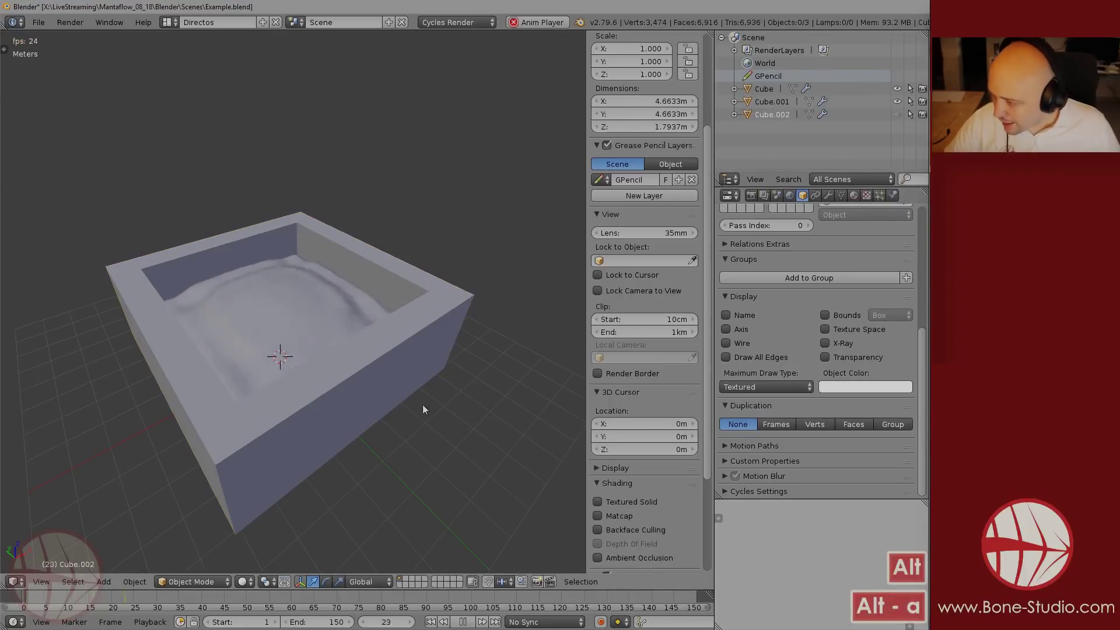
key(alt+a)
- Select the liquid domain and free its baked fluid mesh
alt+right_click(302, 317)
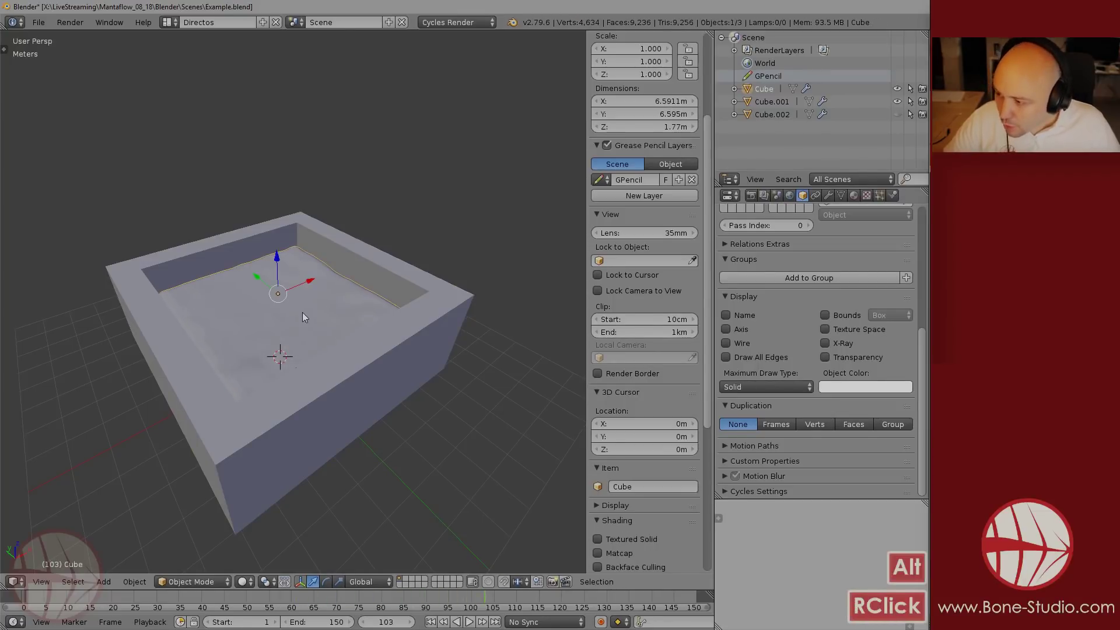
click(893, 196)
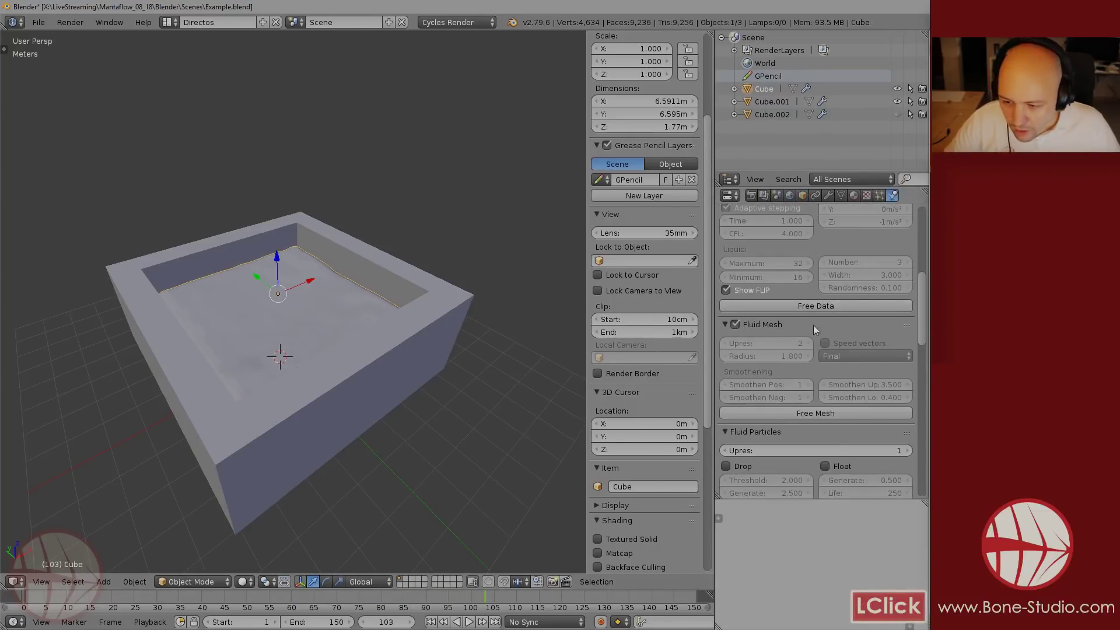
click(805, 414)
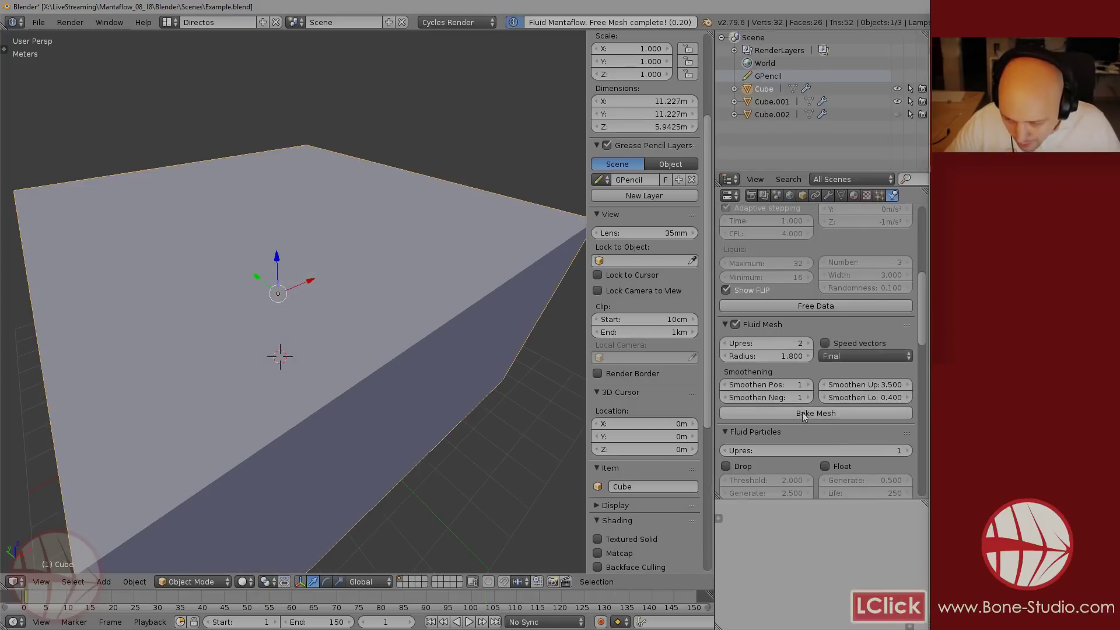
- Set the fluid mesh radius to 1.1 and Upres to 3, and bake the mesh
click(787, 356)
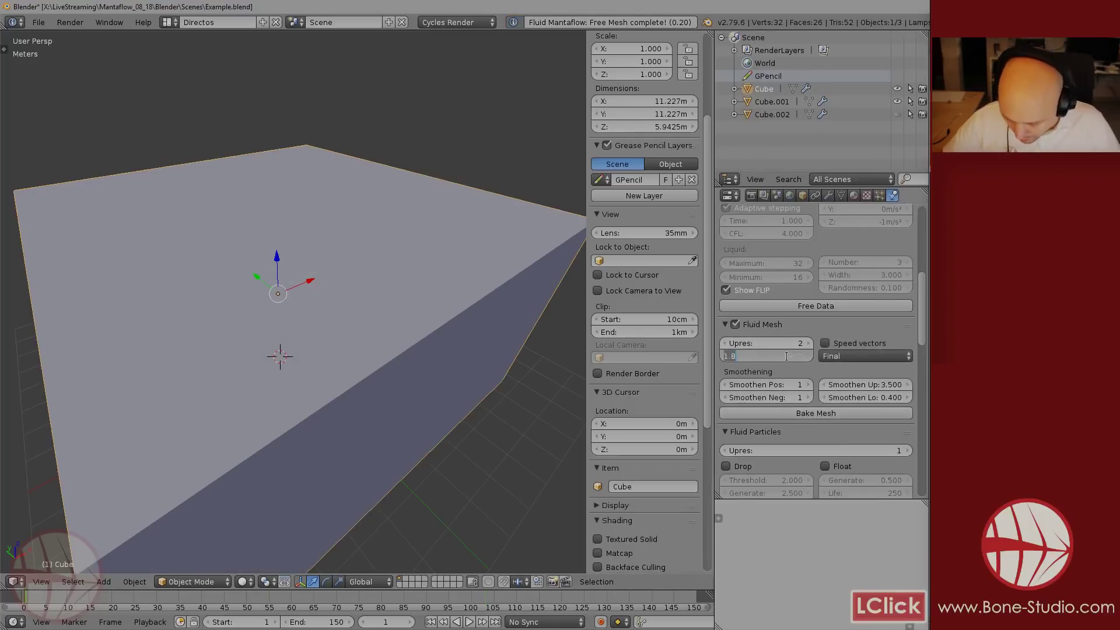
text(1)
key(BackSpace)
text(.1)
key(Return)
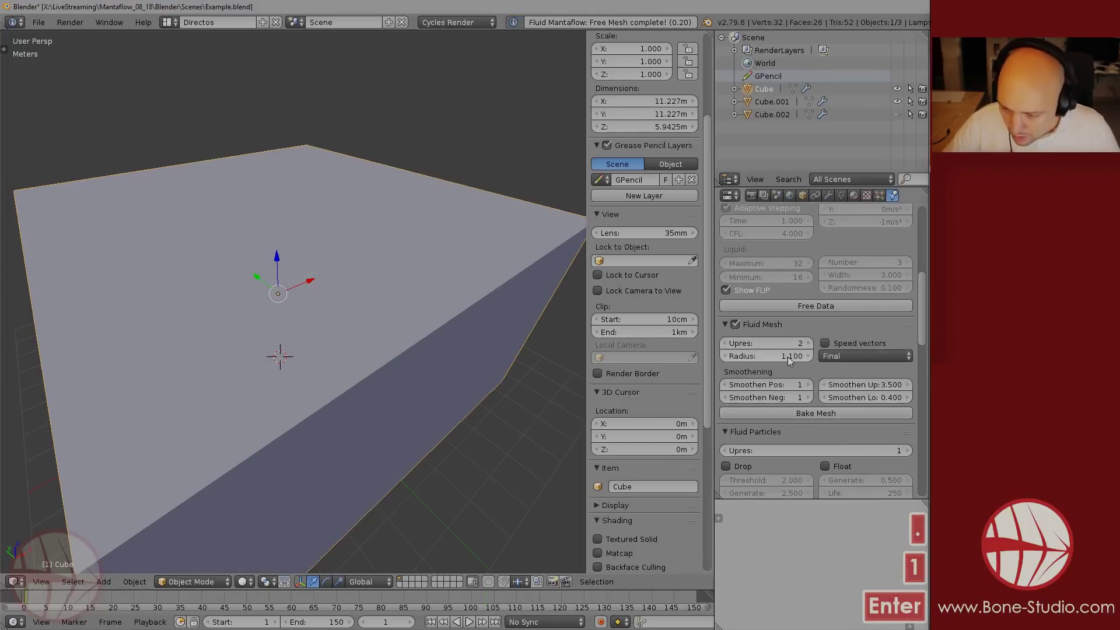
click(808, 343)
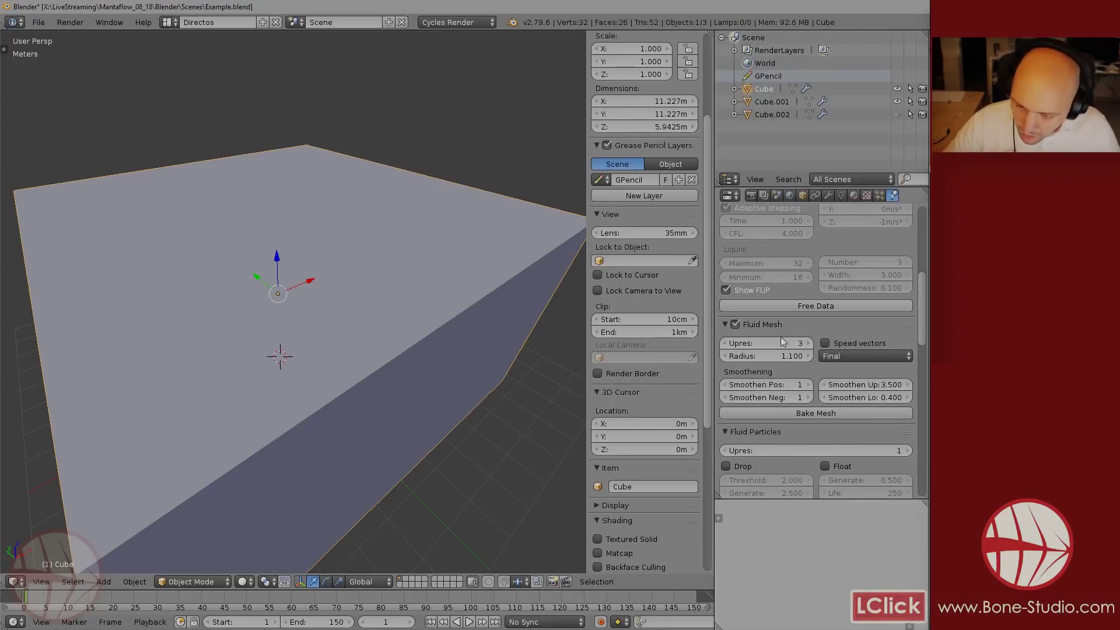
click(802, 413)
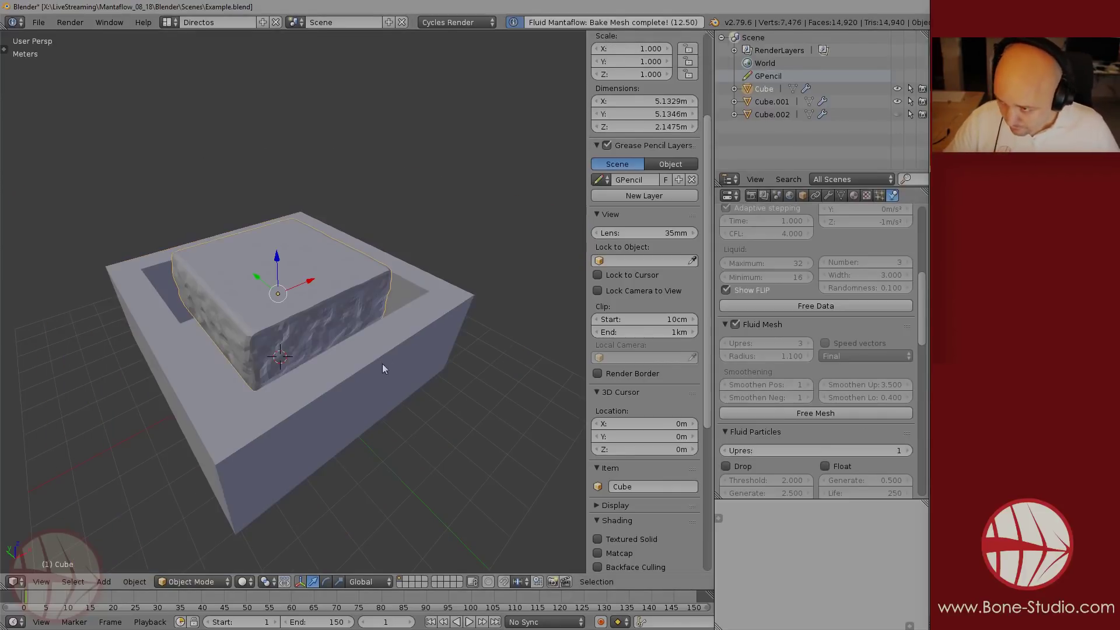
- Play the newly baked mesh from the first frame, inspect its surface up close, and return to frame 1
key(shift+Left)
key(alt+a)
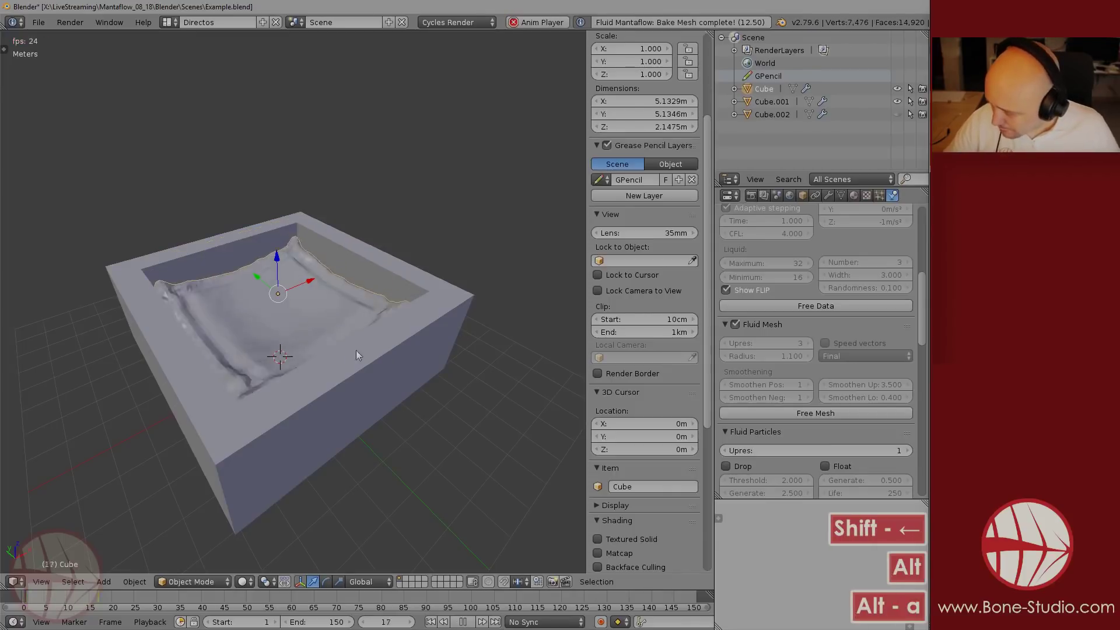
scroll(290, 316, up, 5)
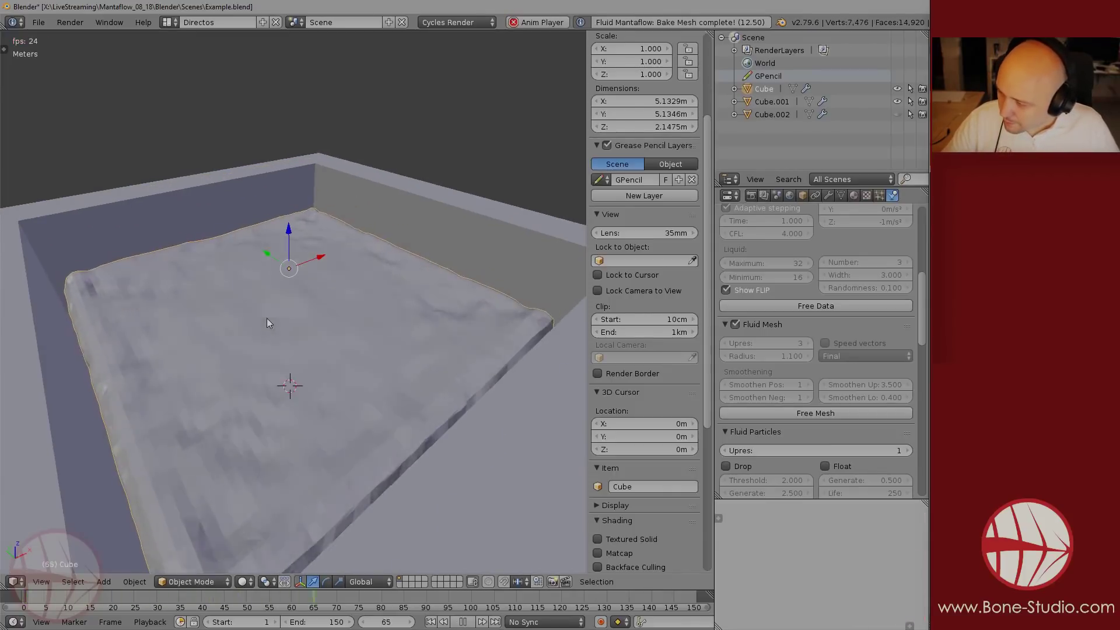
key(alt+a)
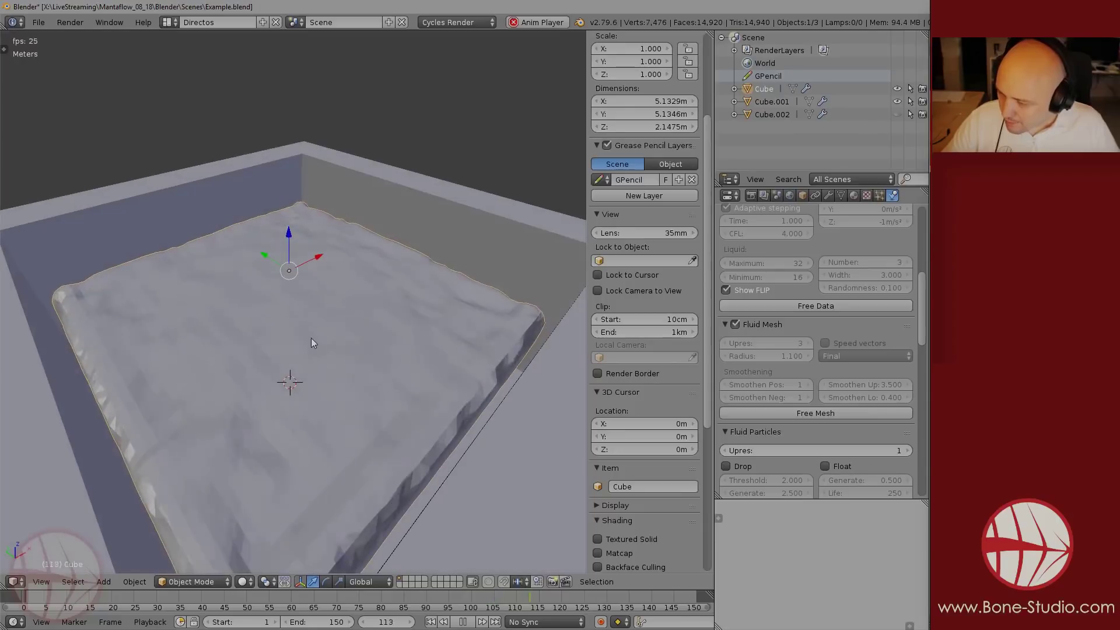
key(shift+Left)
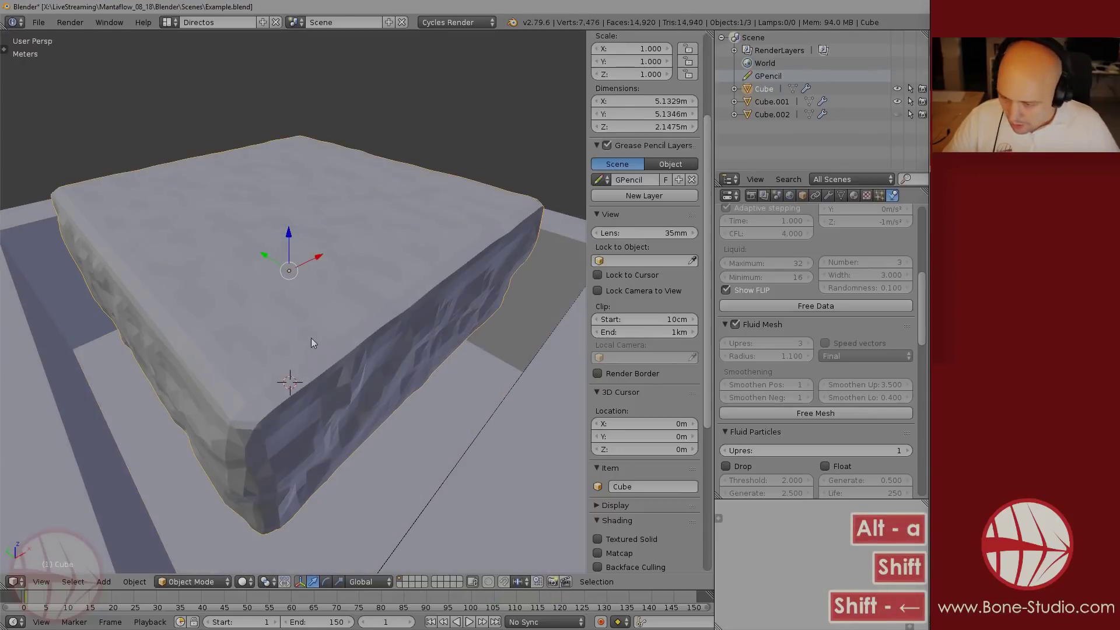
- Toggle Fluid Mesh off and back on, and free the baked mesh
click(734, 324)
click(736, 325)
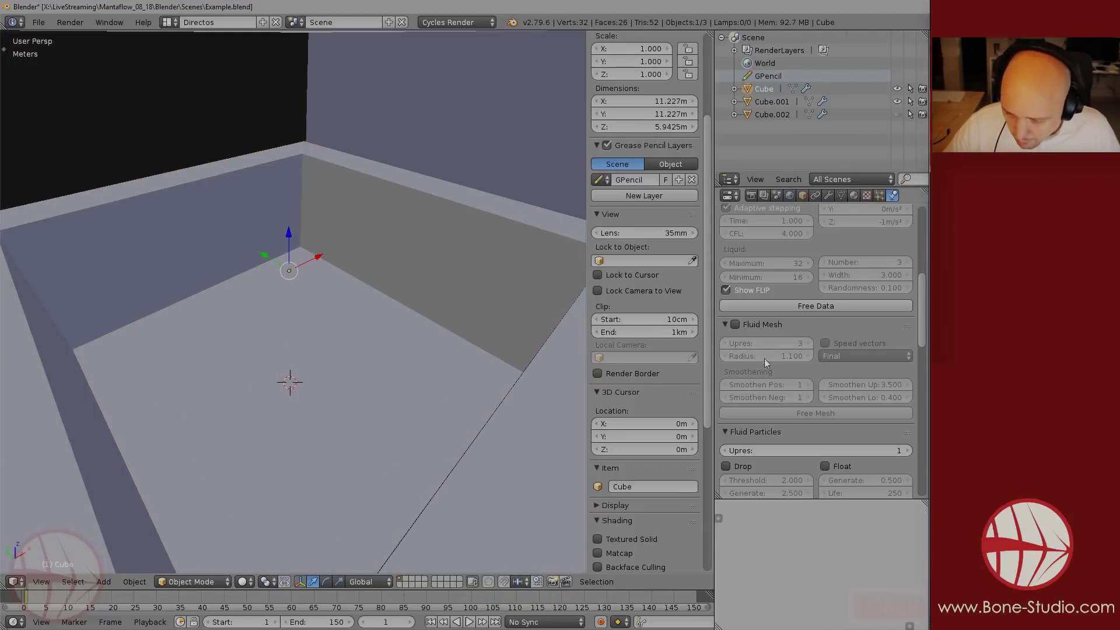
click(808, 412)
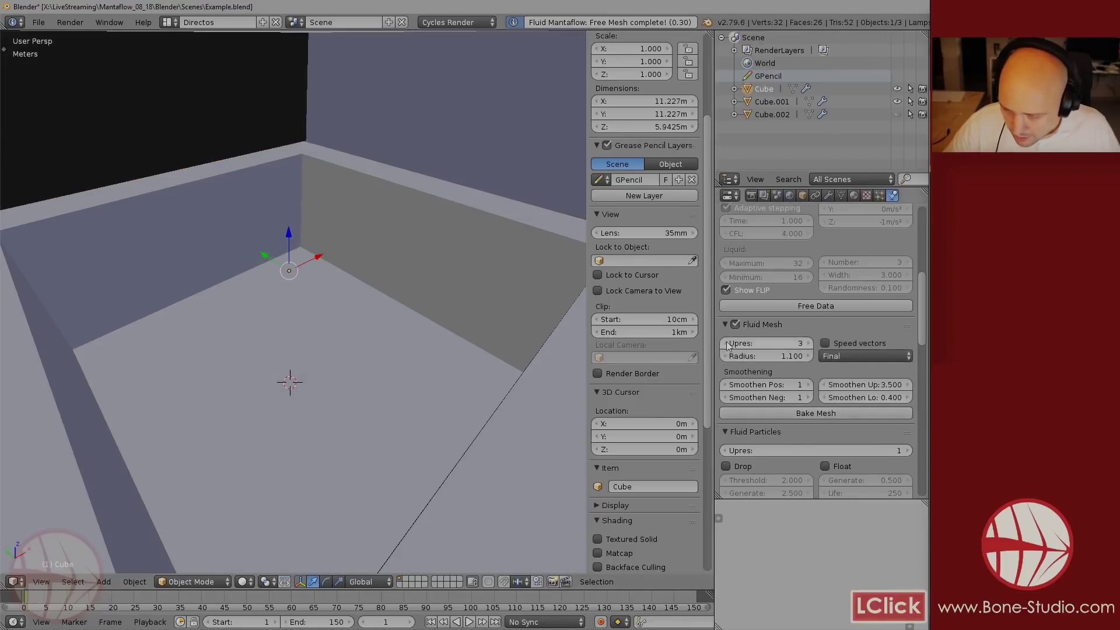
- Bake the fluid mesh with Upres 1, radius 1 and Speed vectors enabled
double_click(844, 344)
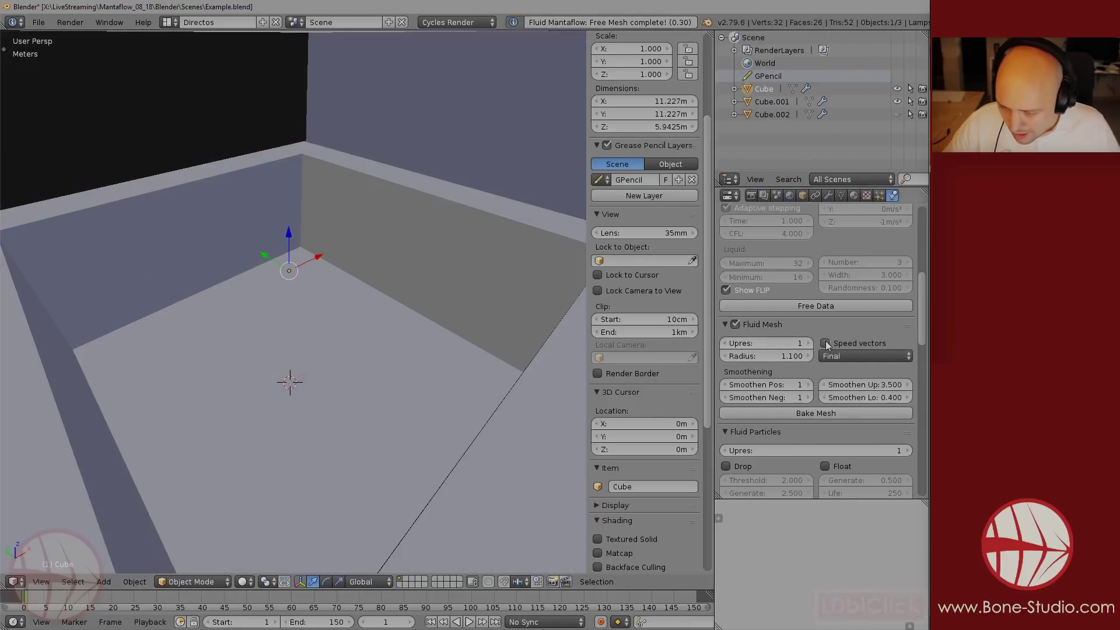
click(830, 344)
click(794, 356)
text(1)
key(Return)
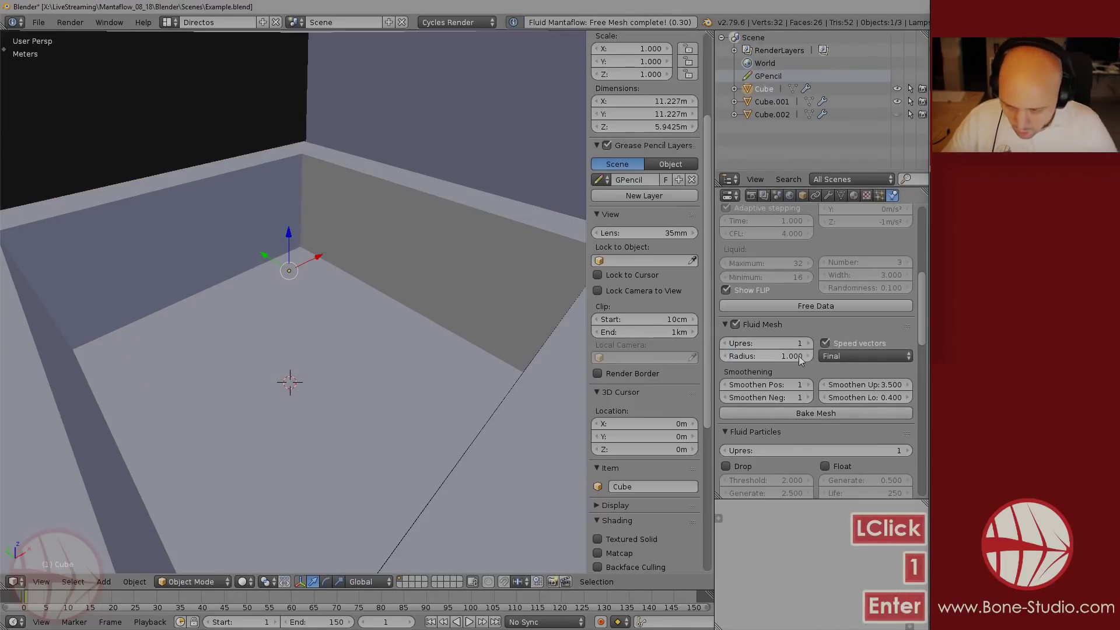
click(813, 413)
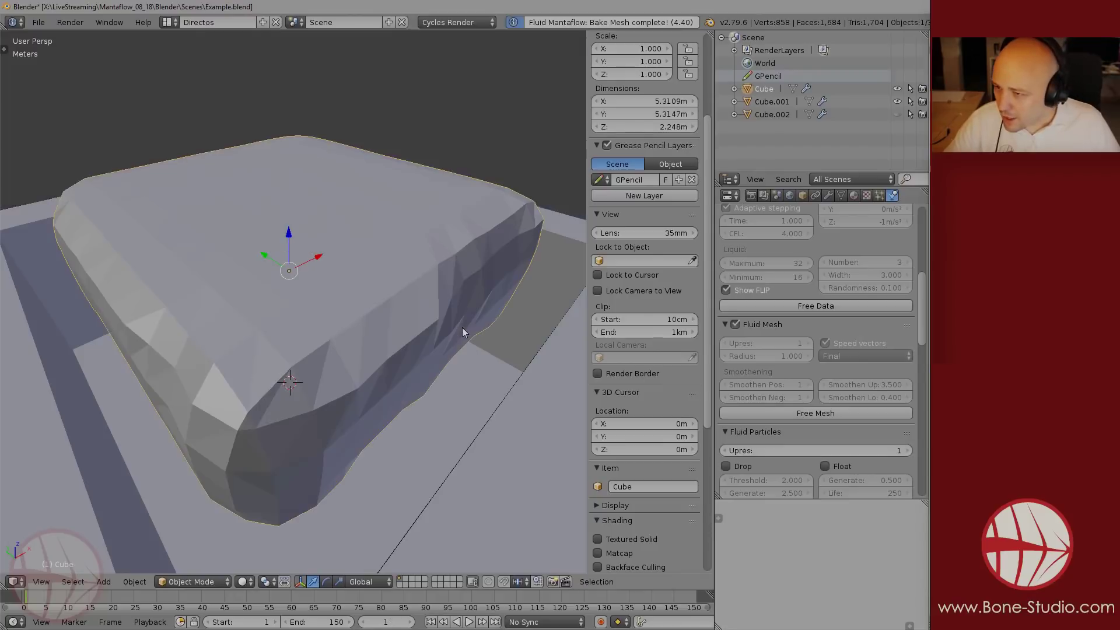
- Play the low-resolution mesh and view it from above, stopping at about frame 75
scroll(462, 327, down, 8)
key(alt+a)
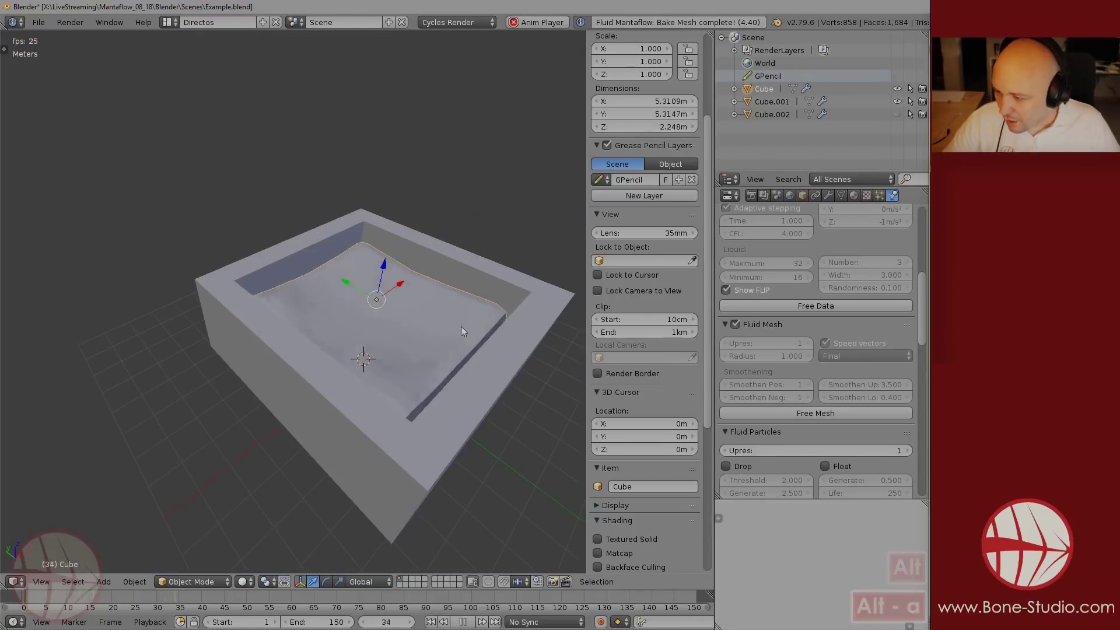
middle_drag(461, 327, 421, 377)
key(alt+a)
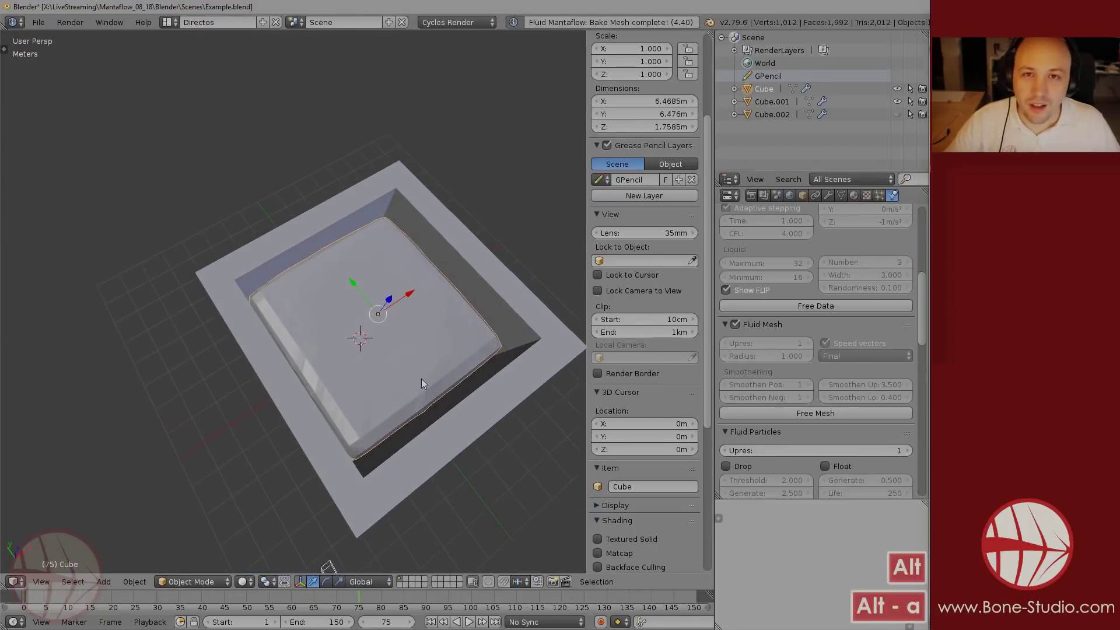
- Free the low-resolution mesh, set Upres to 3, and bake the mesh again
click(815, 413)
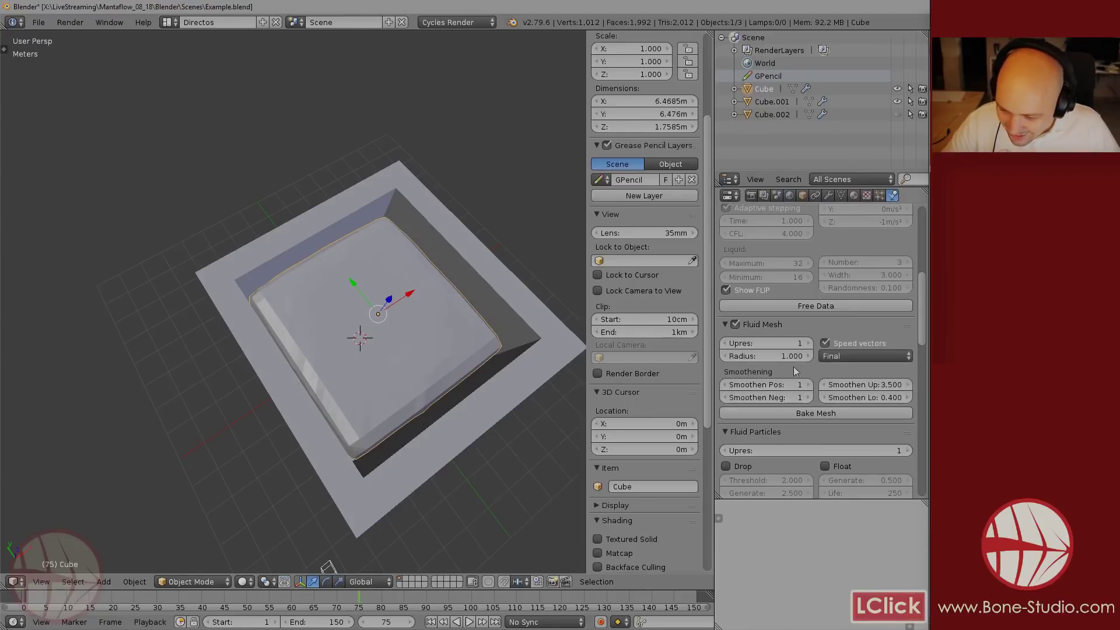
click(808, 343)
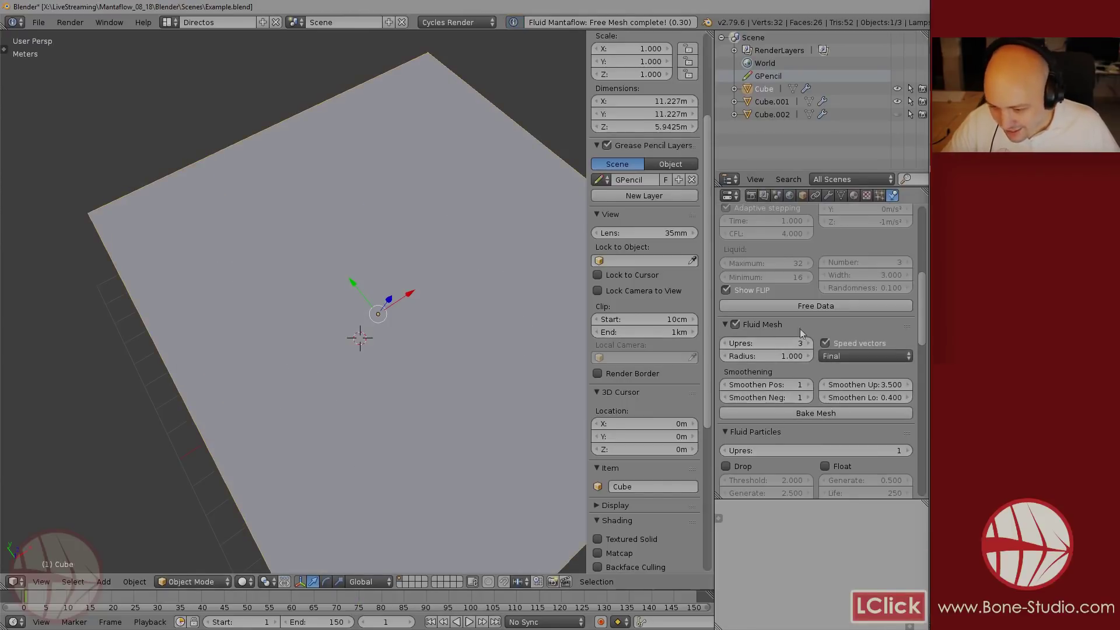
click(784, 413)
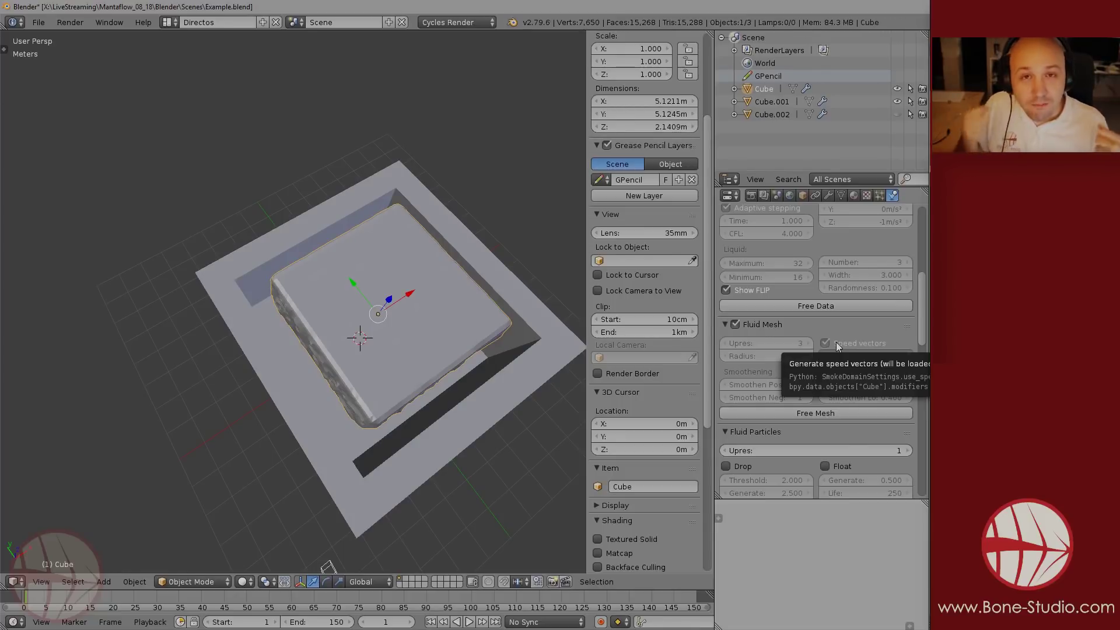
- Play the rebaked liquid mesh from a lower angle and scrub the timeline back to frame 3
middle_drag(399, 384, 381, 341)
key(alt+a)
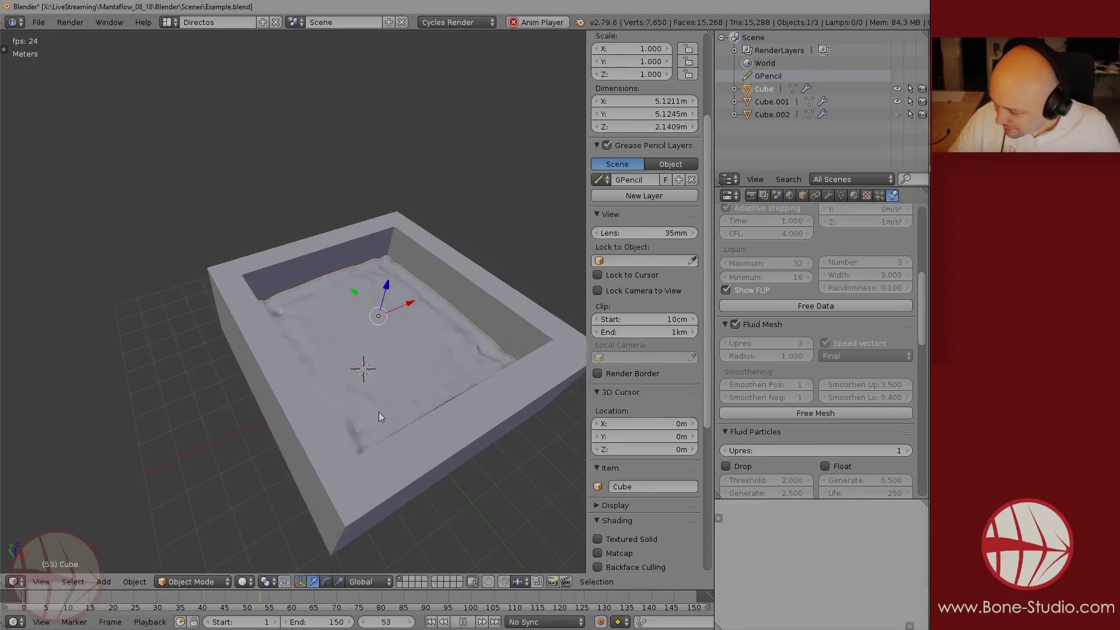
key(alt+a)
click(485, 597)
drag(484, 597, 37, 609)
- Place the 3D cursor beside the container, add a camera there, and look through it
scroll(483, 363, down, 4)
click(524, 418)
key(shift+a)
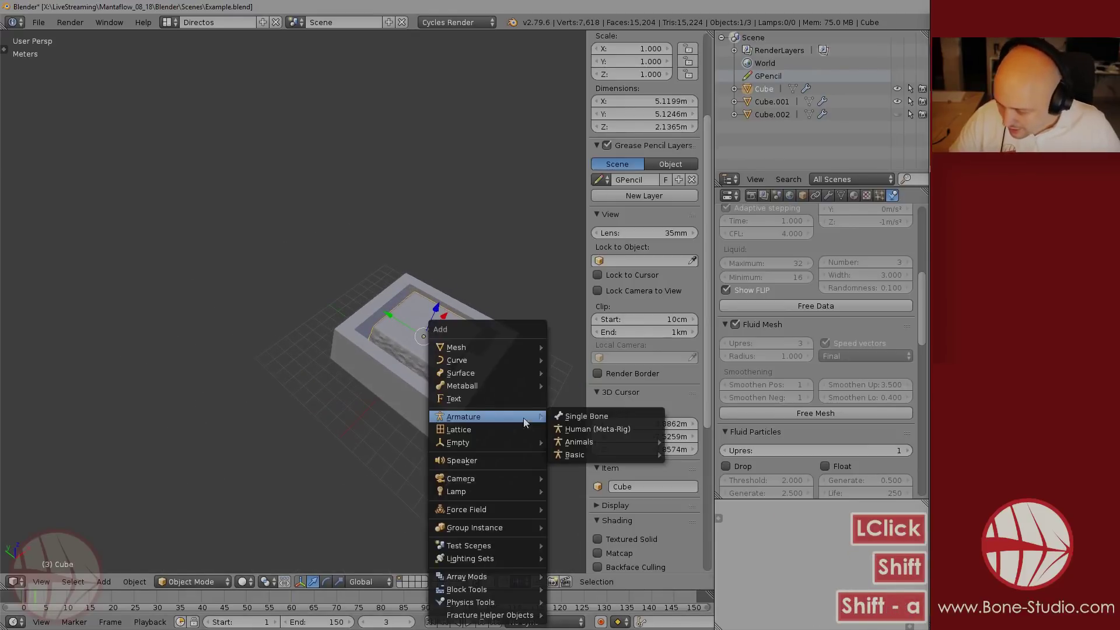
click(461, 478)
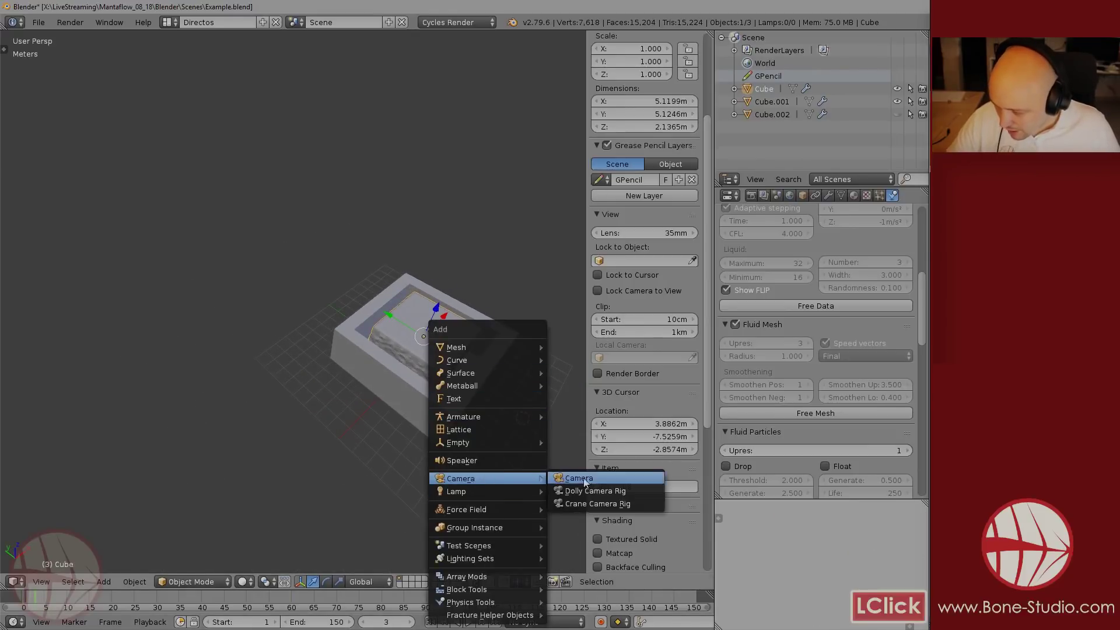
click(591, 478)
key(KP_0)
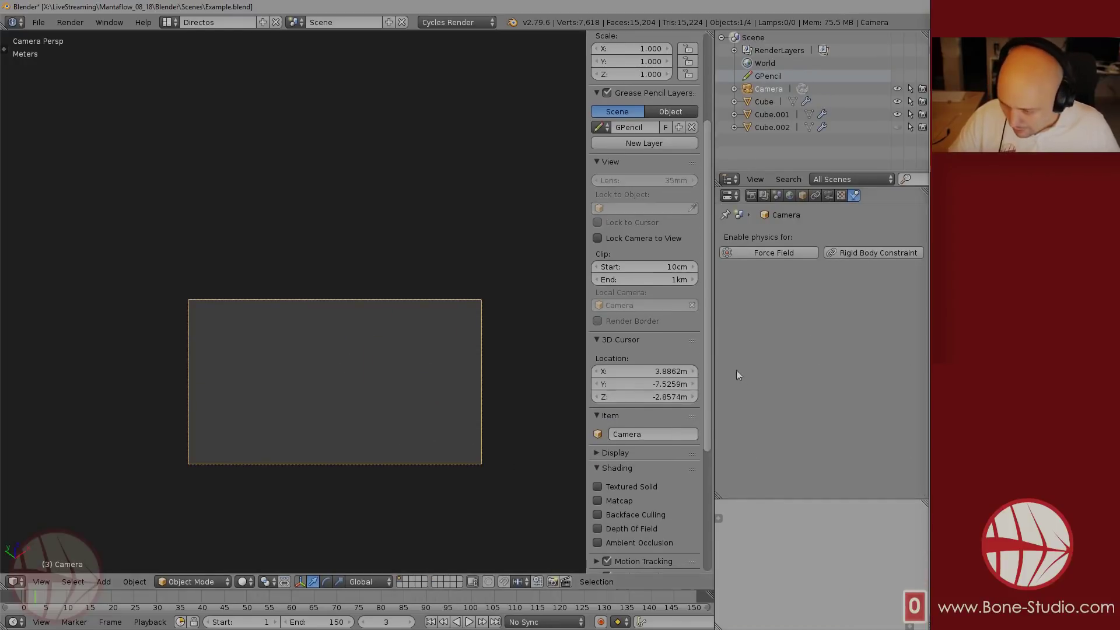
- Lock the camera to the view and fly it back and around until the container is framed at an angle from above
scroll(647, 319, up, 4)
click(597, 331)
key(shift+f)
key(s)
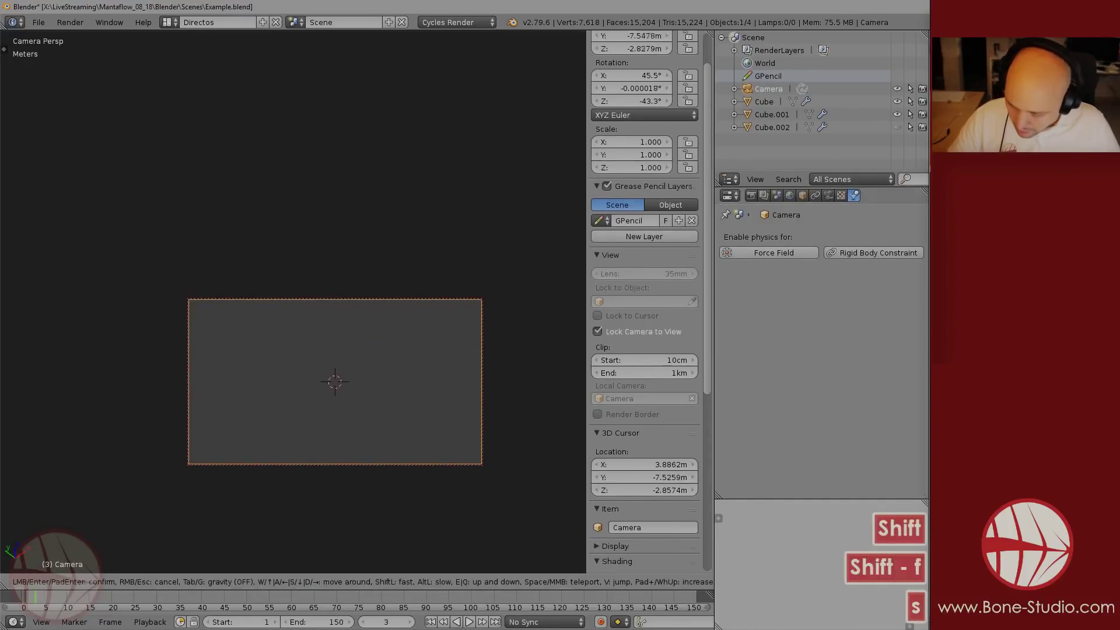
key(a)
key(shift)
key(shift+a)
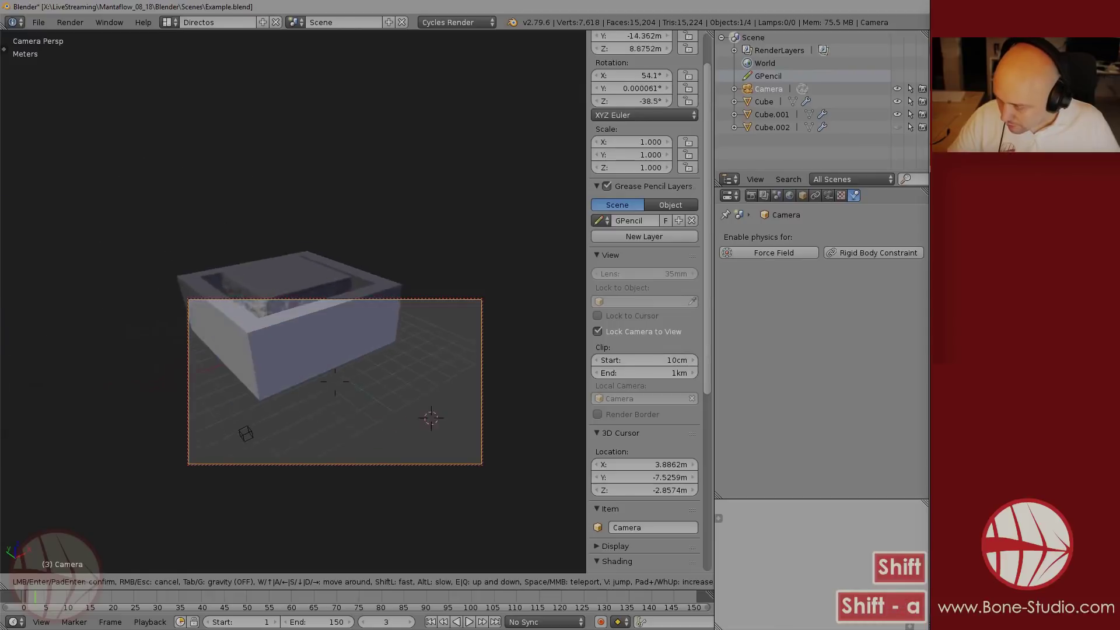
key(shift+w)
key(shift+a)
key(shift+w)
key(shift+w)
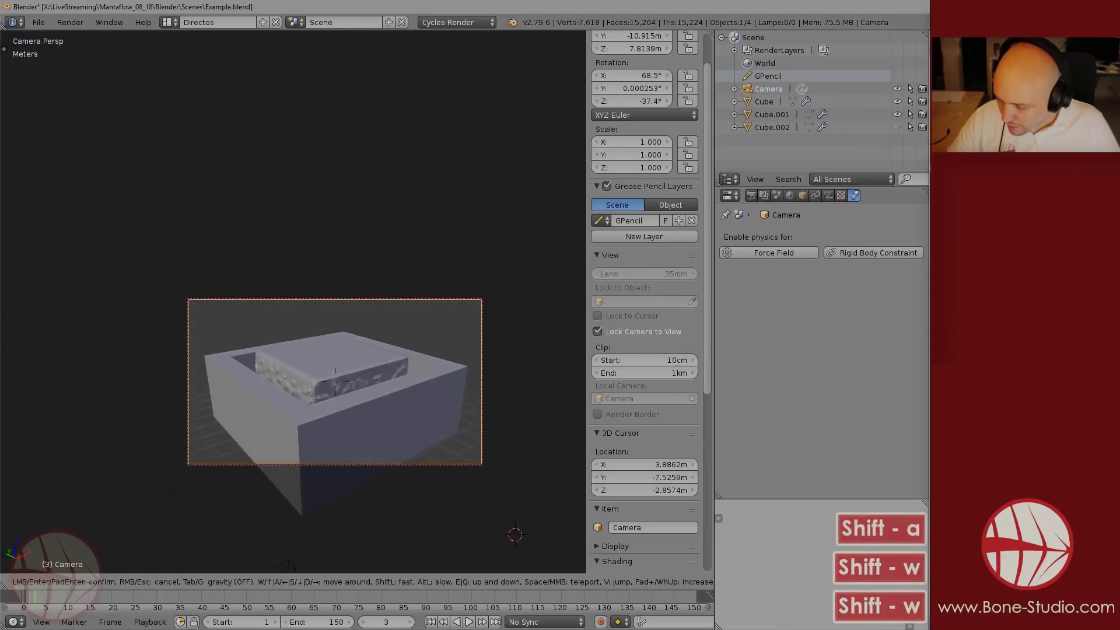
key(shift+w)
key(shift+s)
key(shift+w)
key(shift+s)
key(shift+a)
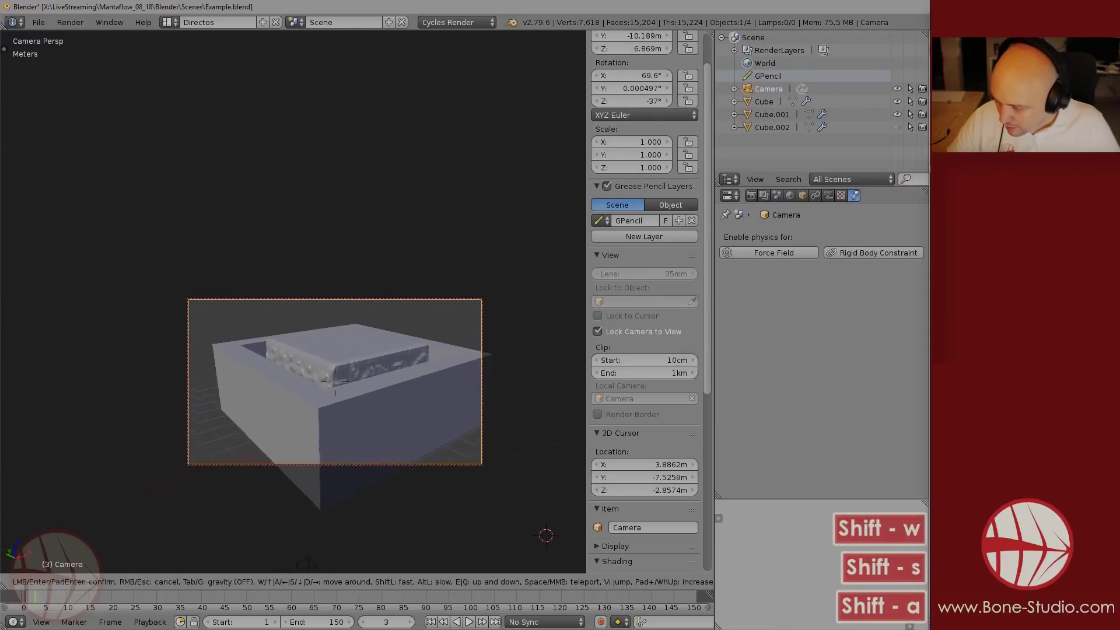
key(shift+d)
click(353, 404)
- Hide the container object in the viewport and advance the timeline to frame 5
right_click(352, 403)
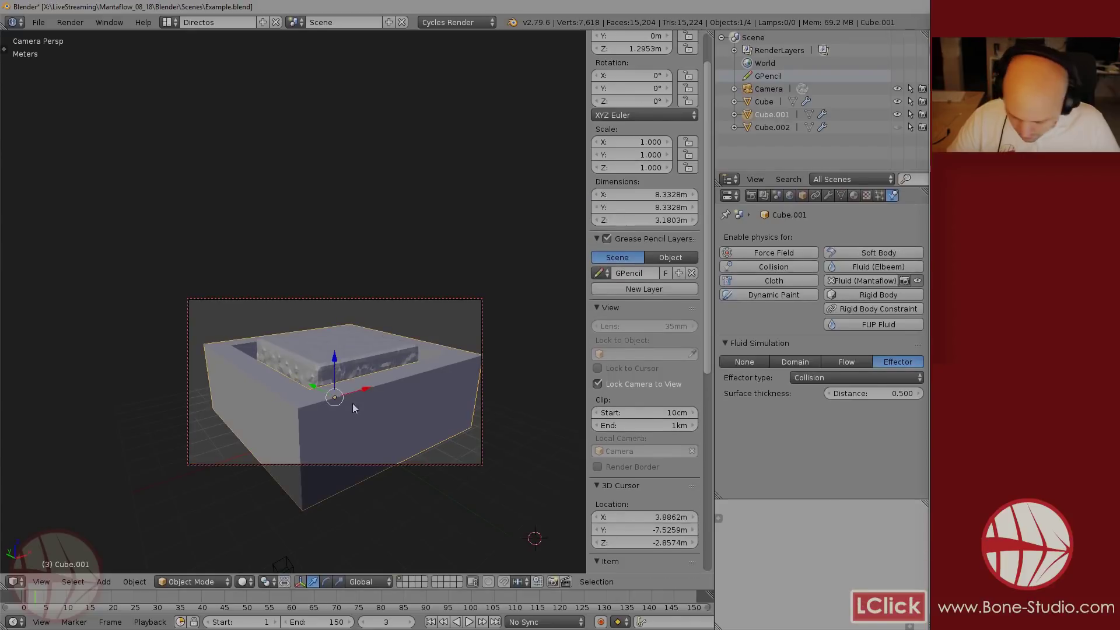
key(h)
mouse_move(44, 599)
mouse_down()
mouse_move(55, 597)
mouse_move(24, 596)
mouse_move(75, 597)
mouse_move(43, 598)
mouse_up()
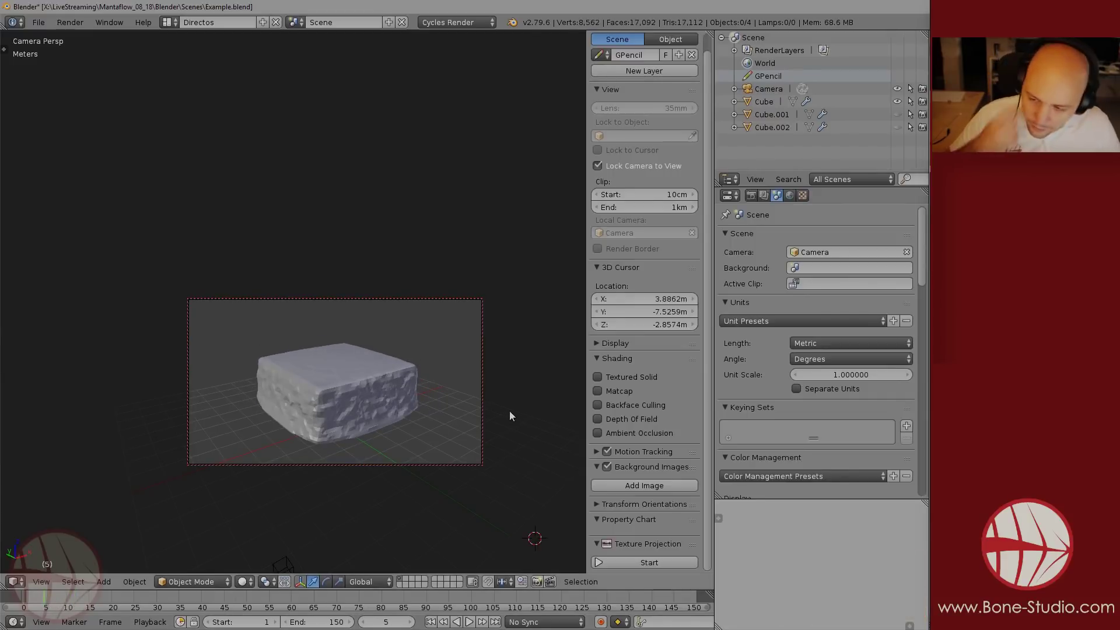
- Save the scene over the existing Example.blend file
click(471, 231)
key(ctrl+s)
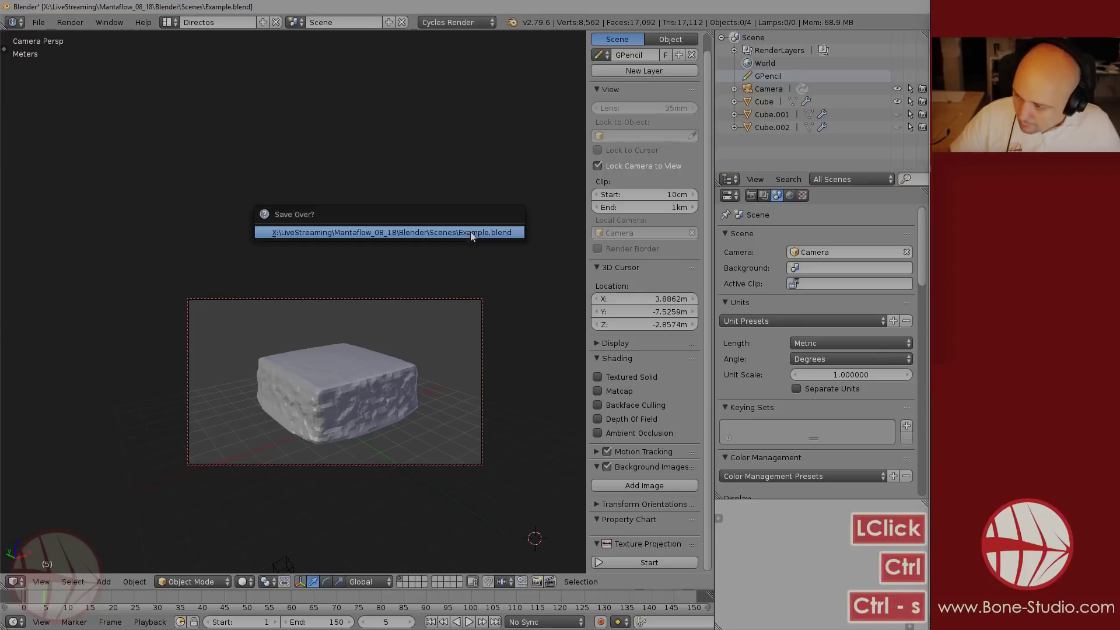
click(470, 232)
- Select the liquid mesh and give it a new default Diffuse BSDF material
right_click(371, 390)
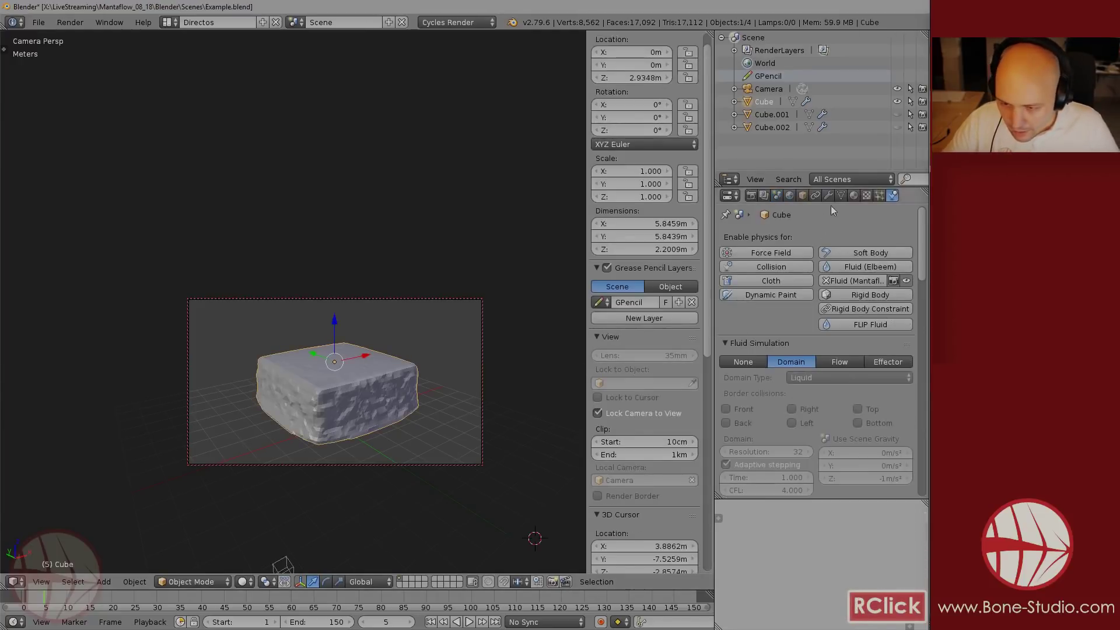
click(853, 195)
click(794, 279)
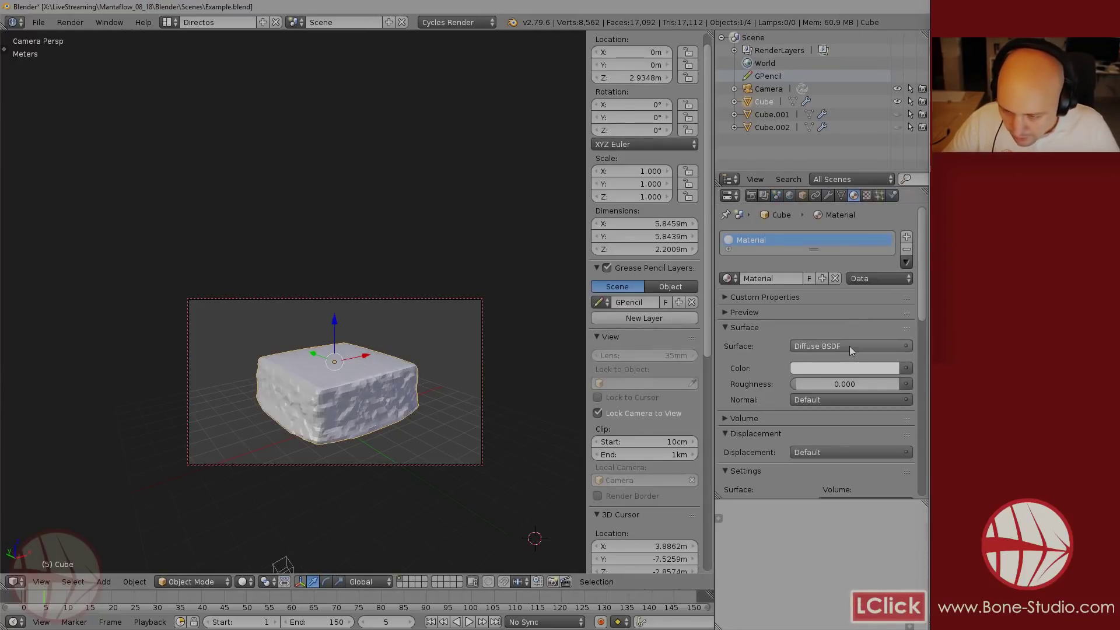
- Enable the Vector pass for the render layer
click(752, 196)
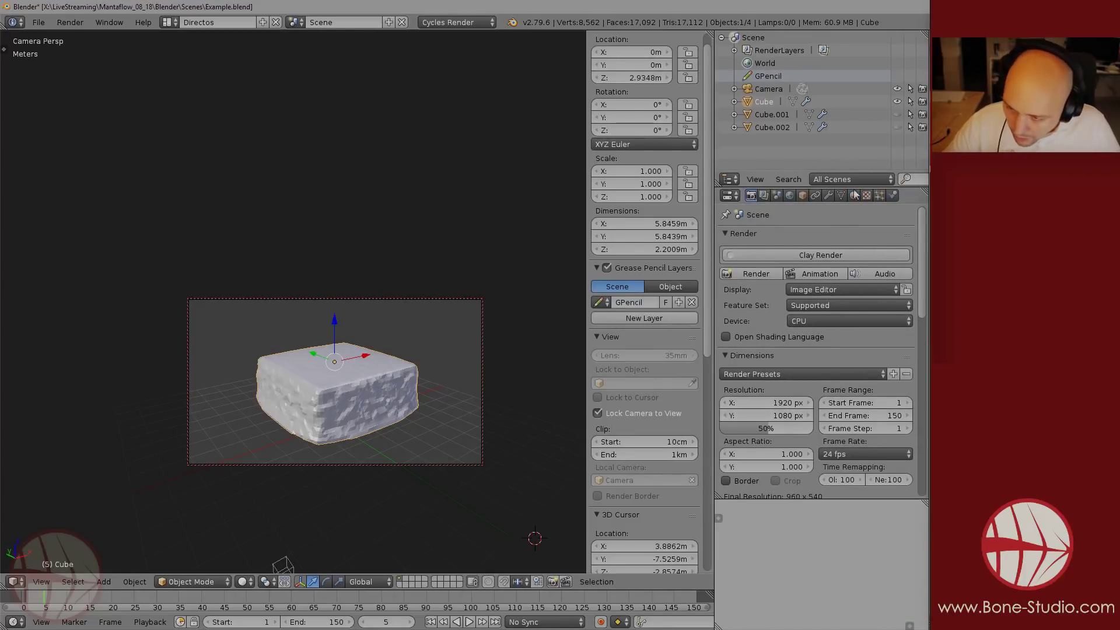
scroll(759, 365, down, 10)
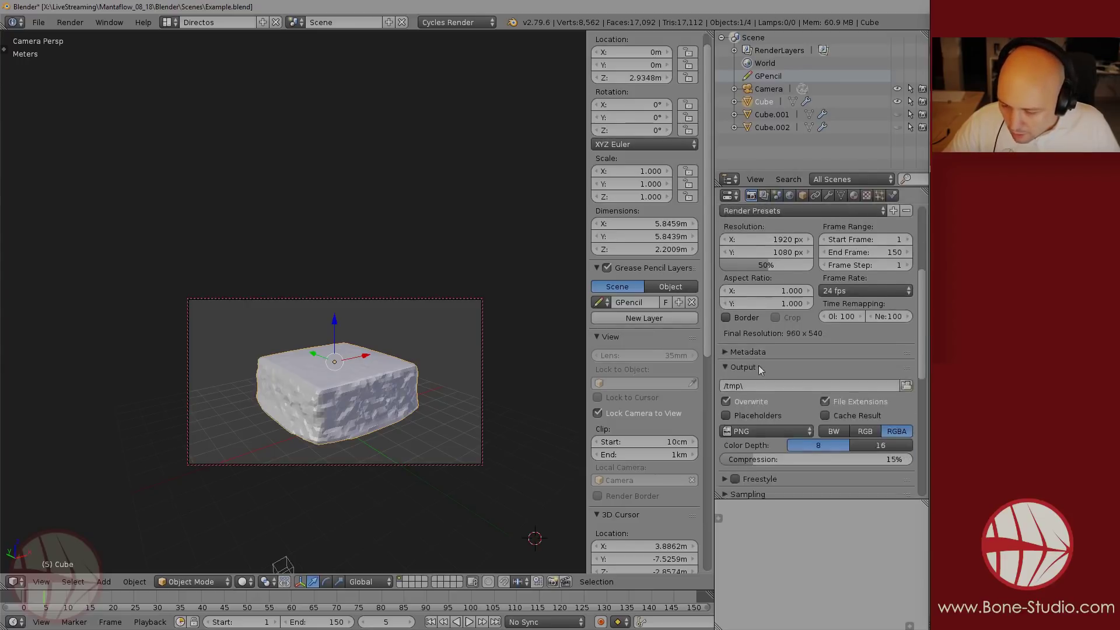
click(758, 366)
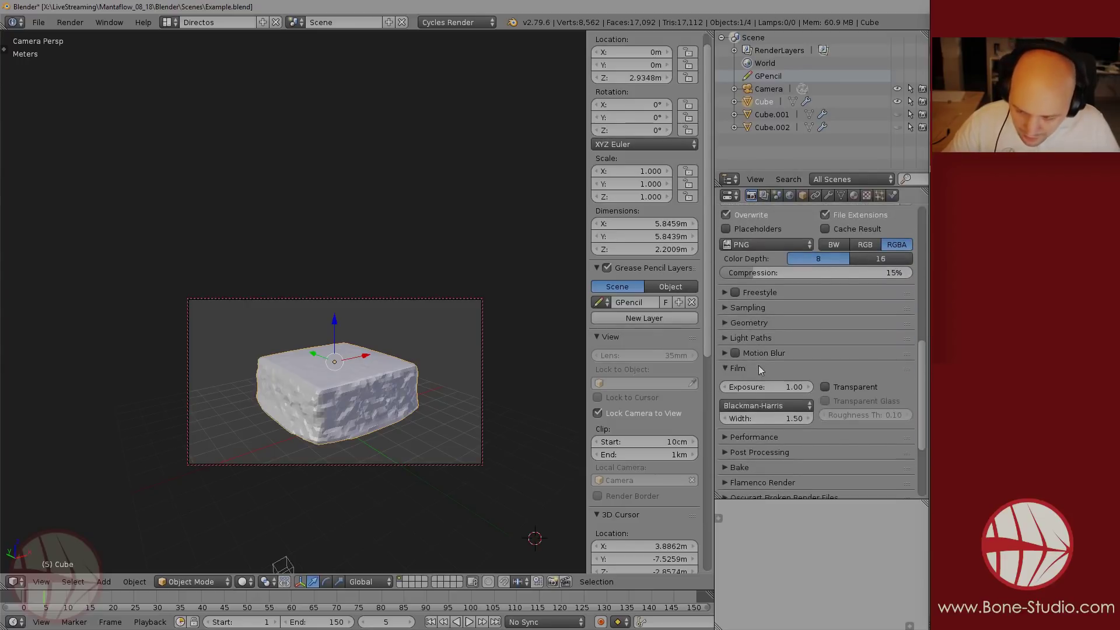
click(777, 195)
click(763, 196)
scroll(751, 435, down, 3)
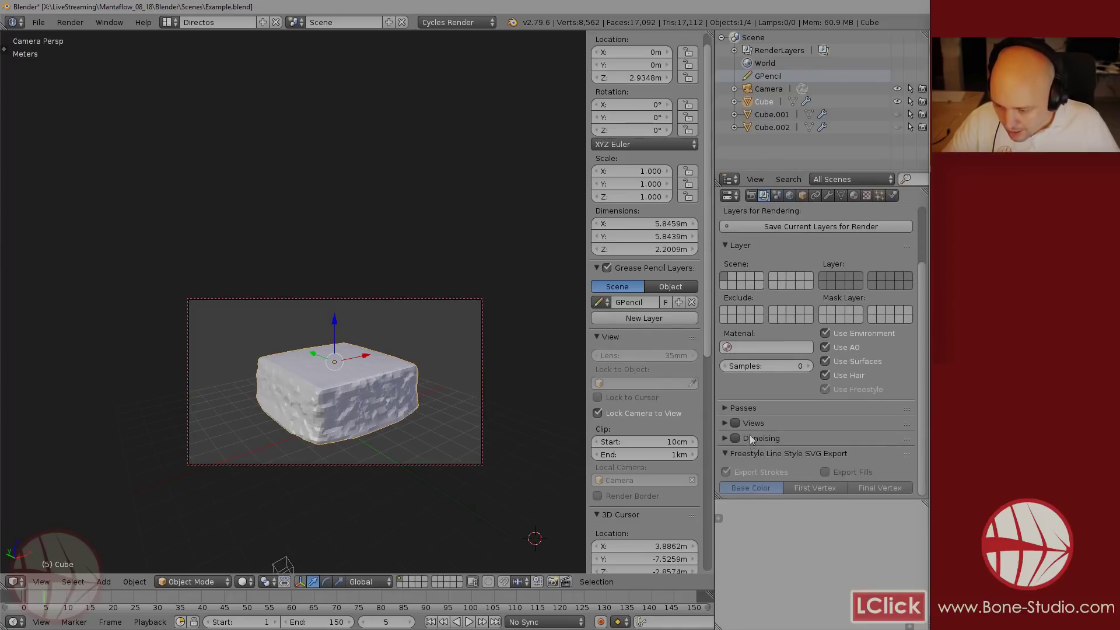
click(752, 408)
scroll(772, 356, down, 5)
click(726, 366)
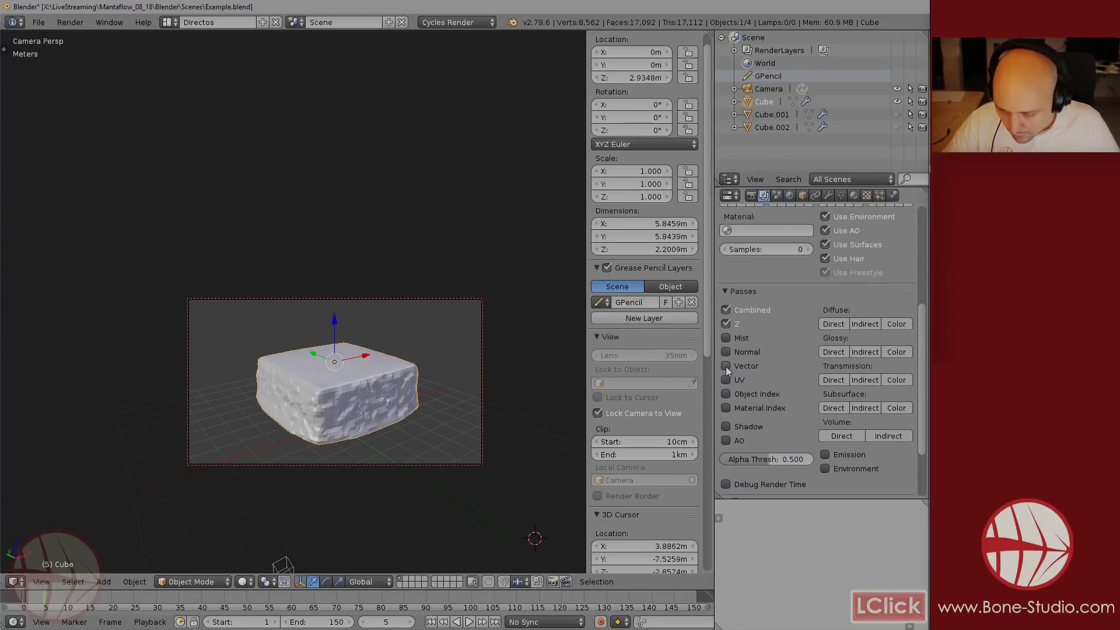
- Set the render resolution scale to 25% and render the current frame
click(751, 195)
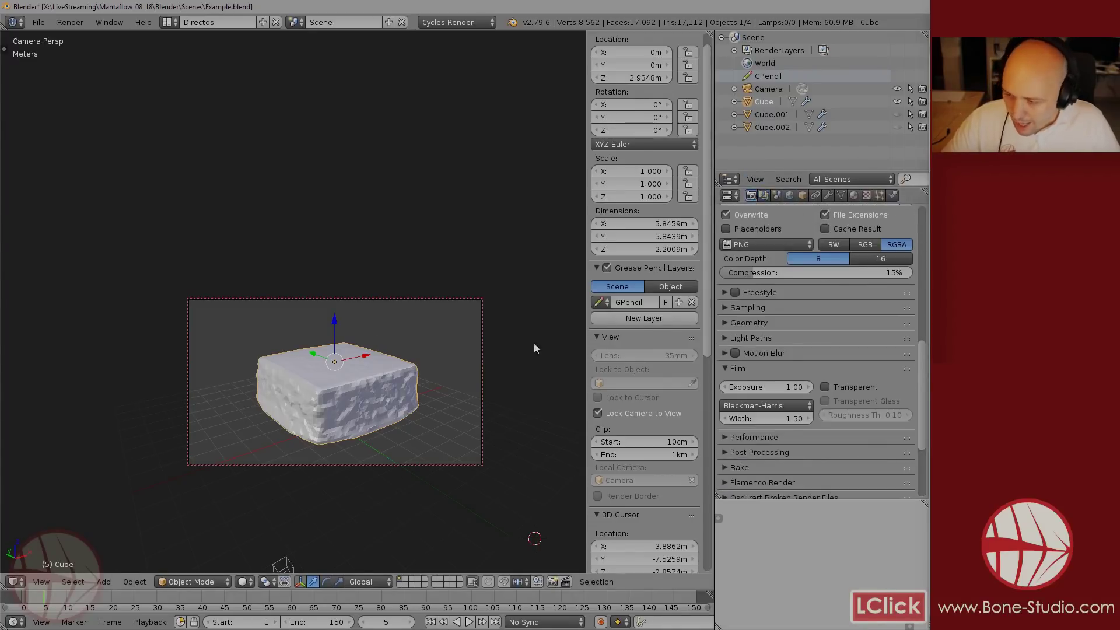
scroll(807, 389, up, 10)
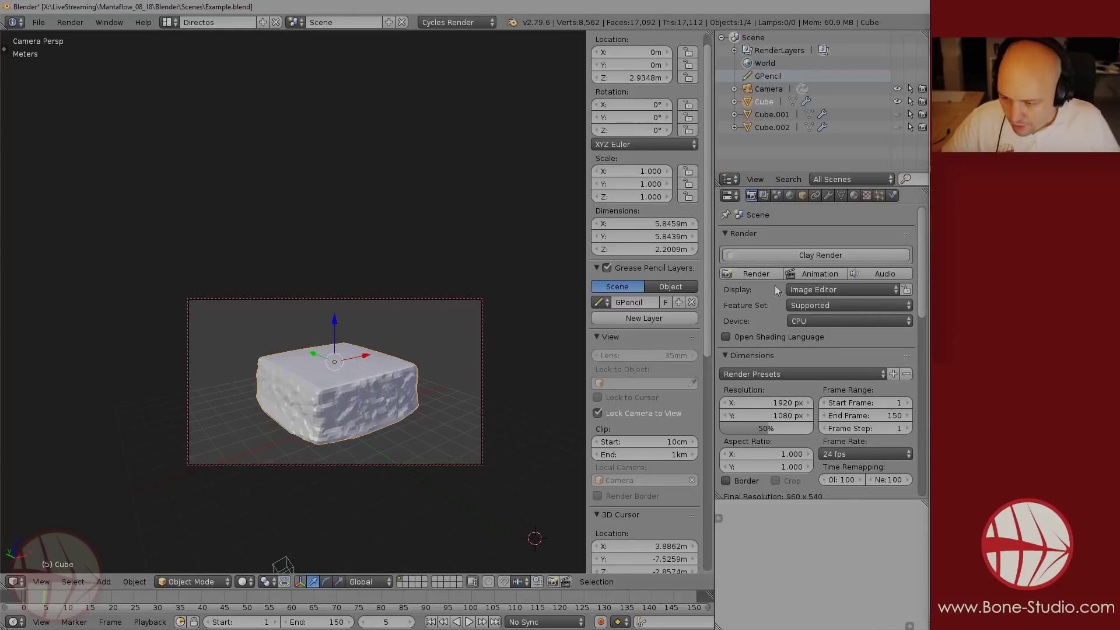
click(765, 428)
text(25)
key(Return)
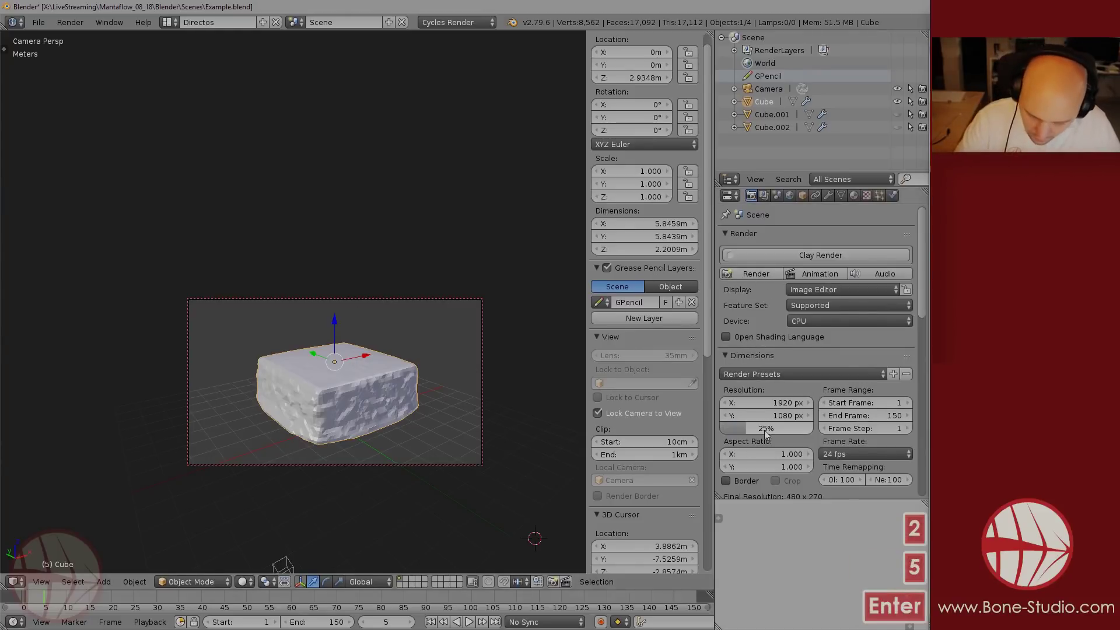
click(760, 274)
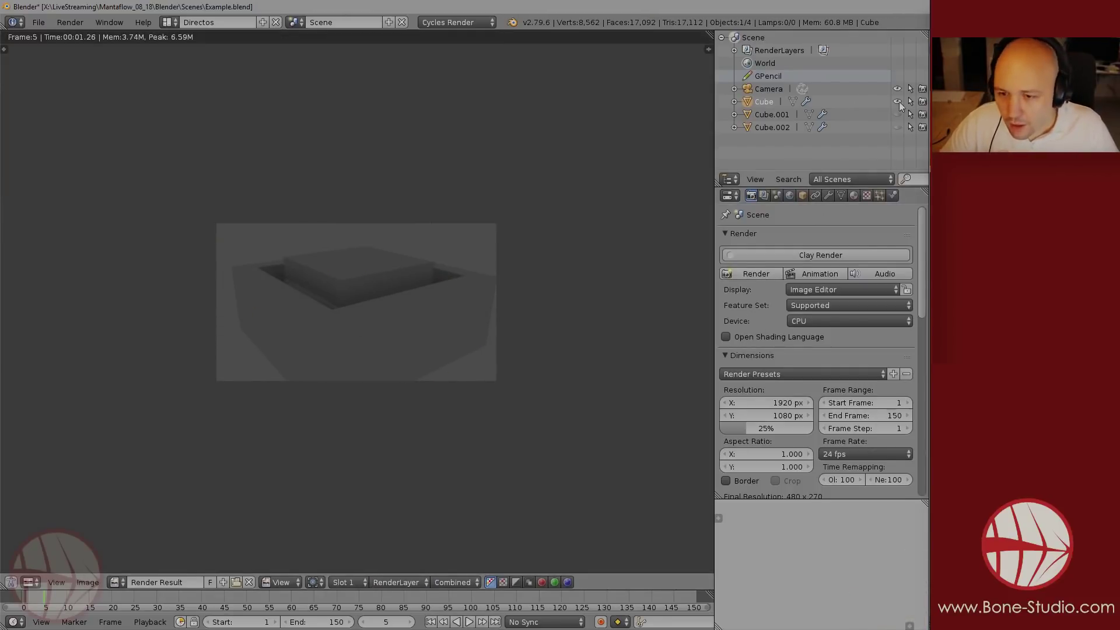
- Exclude Cube.001 and Cube.002 from rendering and render frame 5 again
click(922, 114)
click(922, 127)
click(770, 272)
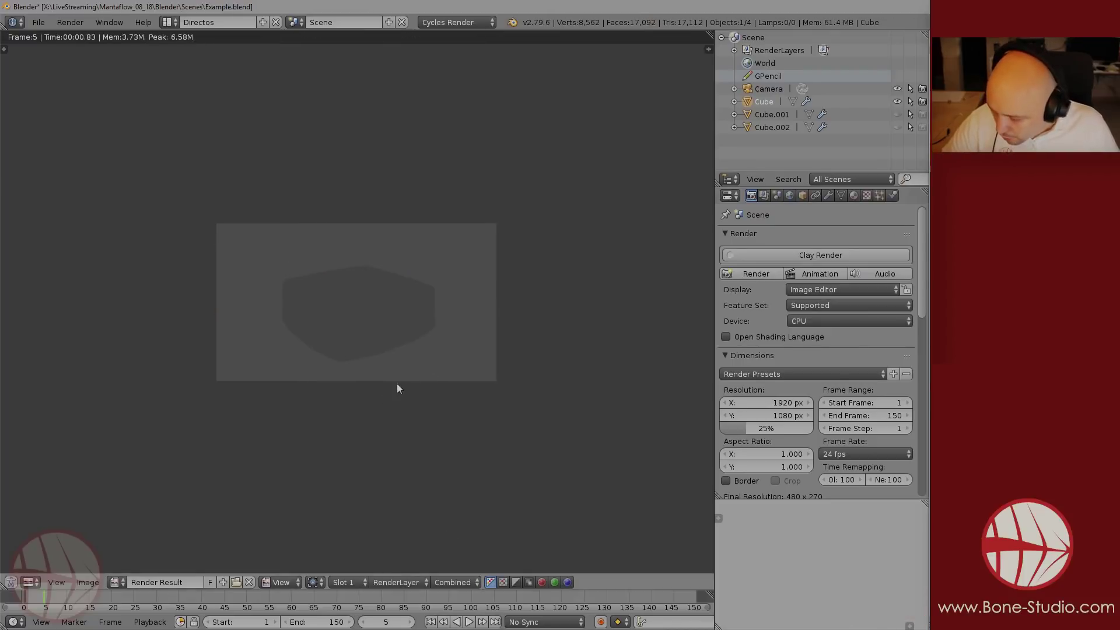
- Inspect the Vector pass of the render result and return to the 3D view
click(456, 582)
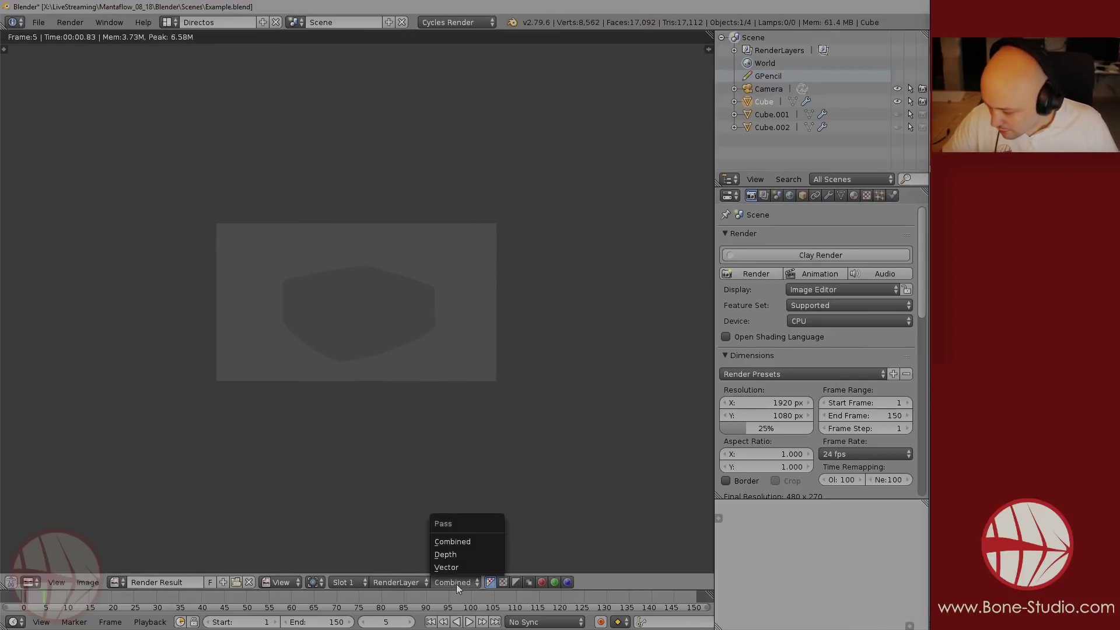
click(458, 568)
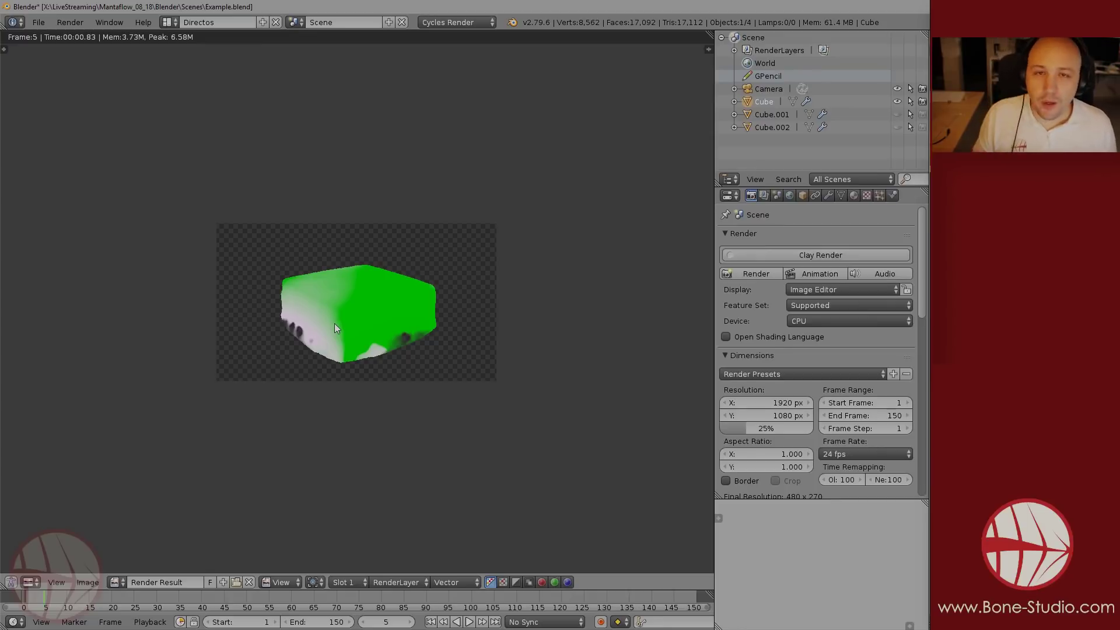
key(Escape)
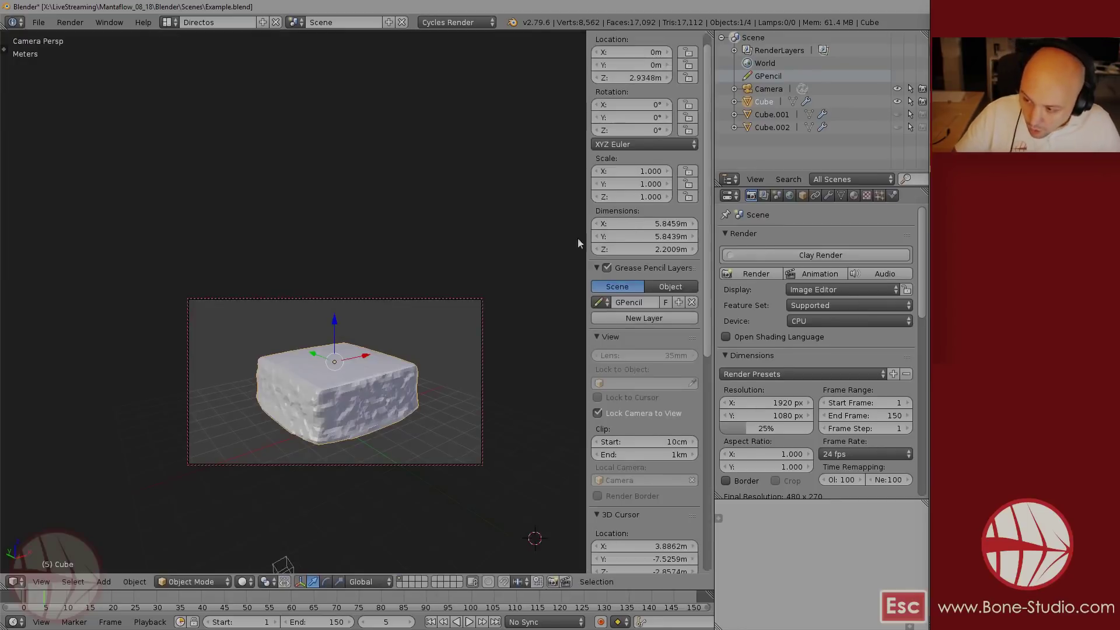
- Brighten the world background color to a gray of 0.200 RGB
click(793, 196)
click(869, 320)
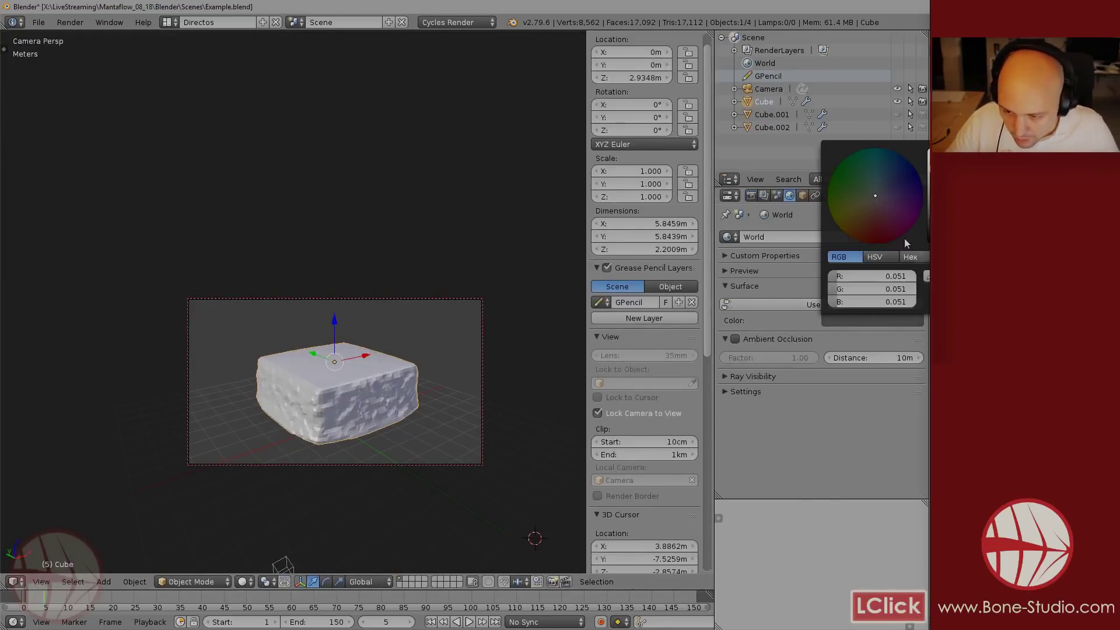
- Place the 3D cursor beside the liquid mesh, add a point lamp there, and raise it to a height of about 6.2 m
click(492, 405)
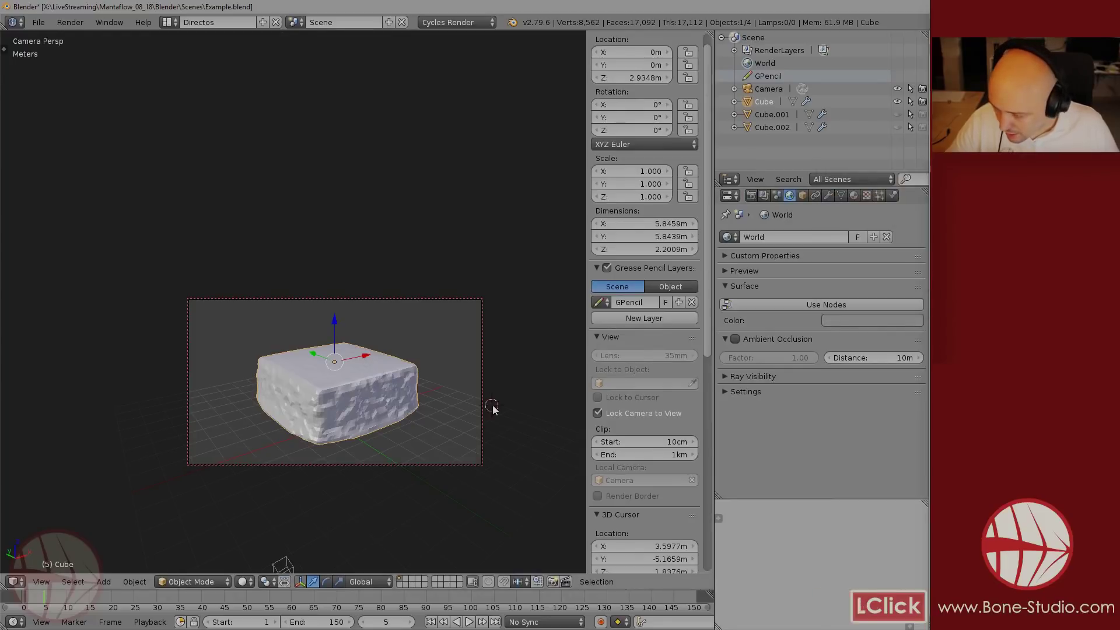
key(shift+a)
mouse_move(492, 405)
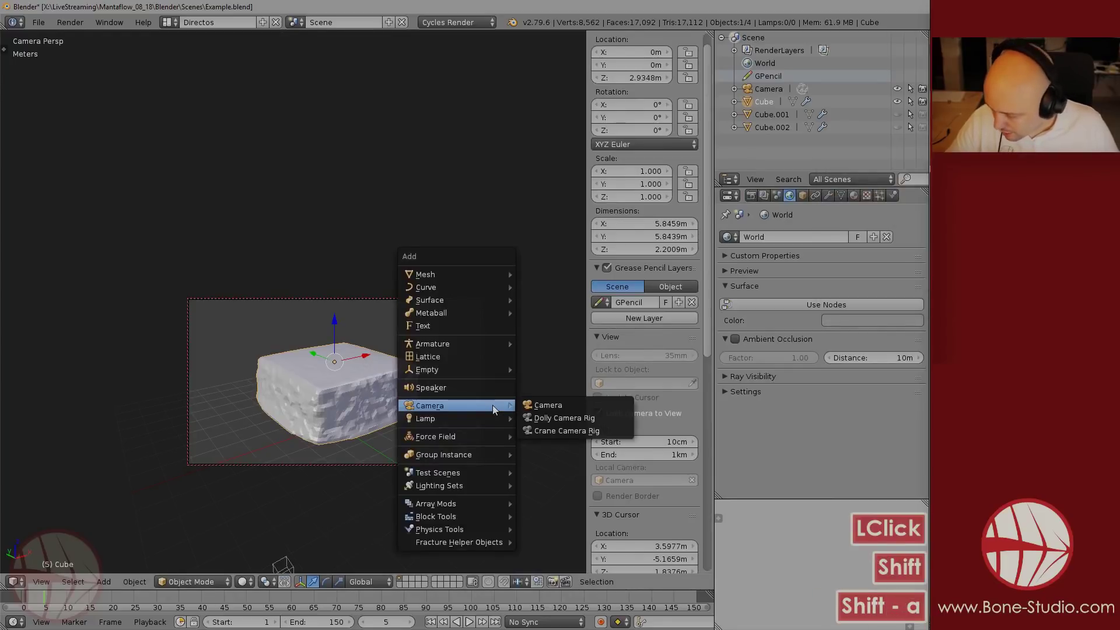
click(456, 420)
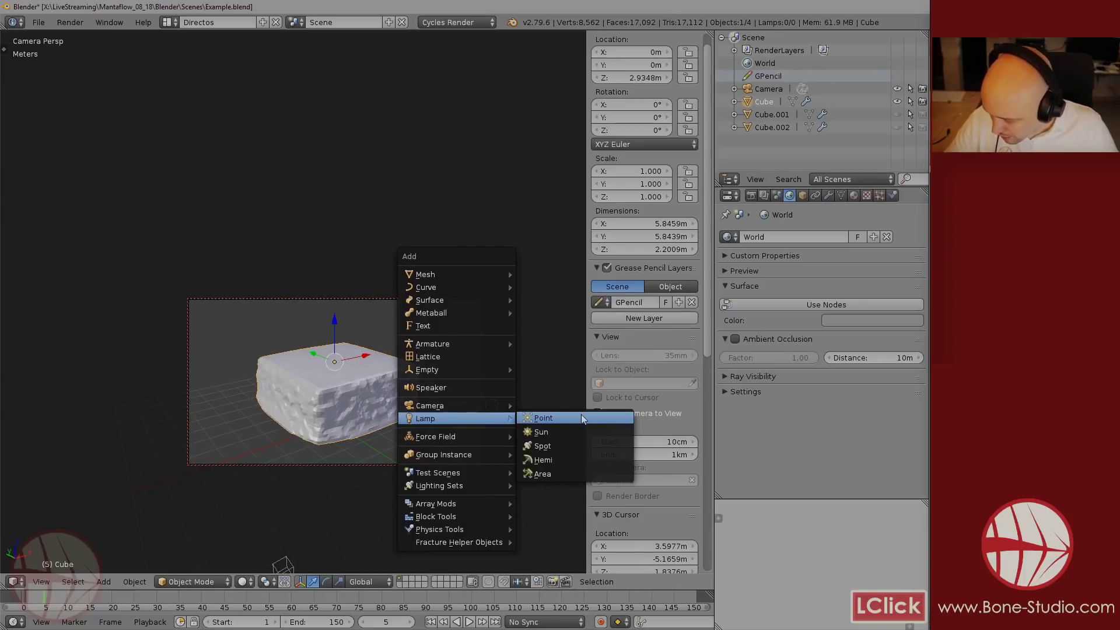
click(581, 414)
key(g)
key(z)
click(526, 306)
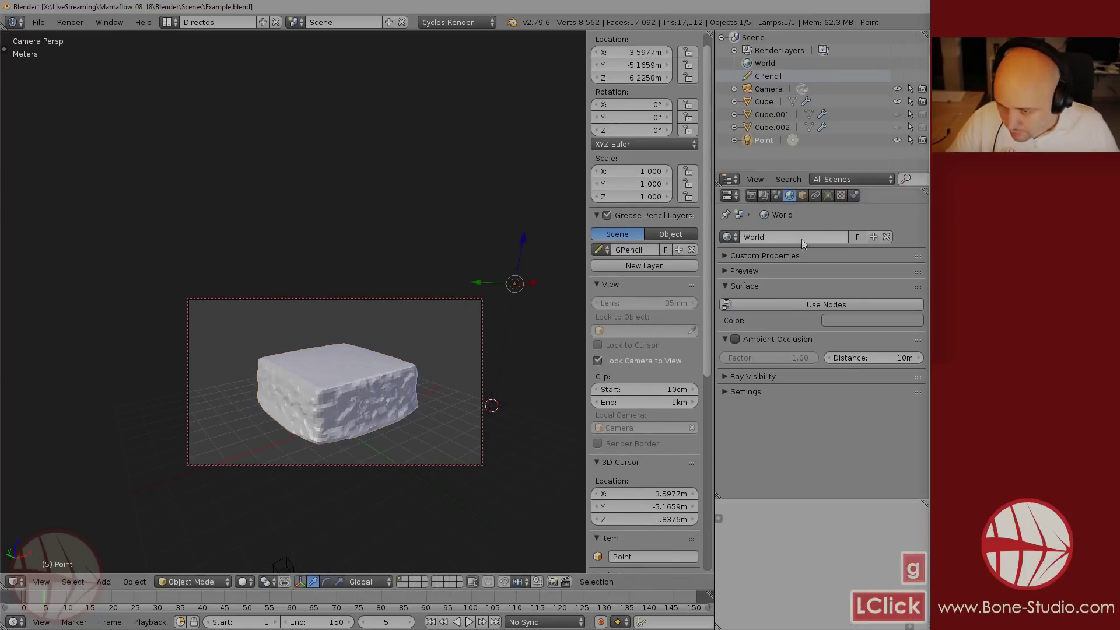
- Set the point lamp's size to 1 m and preview the lighting in rendered shading
click(828, 194)
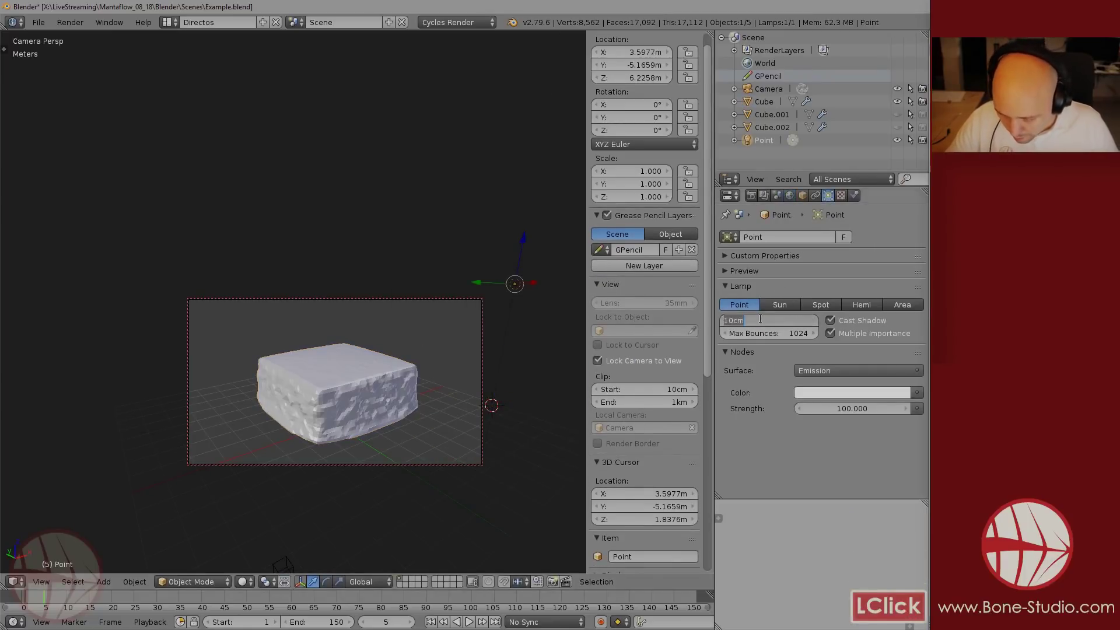
text(1m)
key(Return)
key(shift+z)
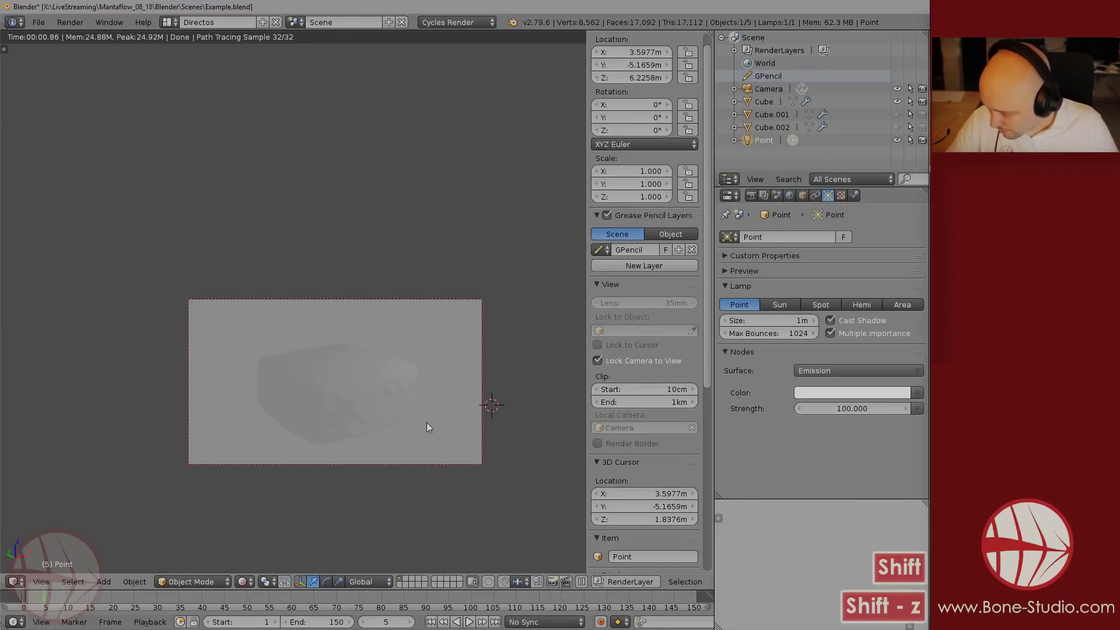
- Move the point lamp horizontally to about X -5.0 m, Y -9.2 m and preview the rendered lighting
key(shift+z)
key(g)
key(shift+z)
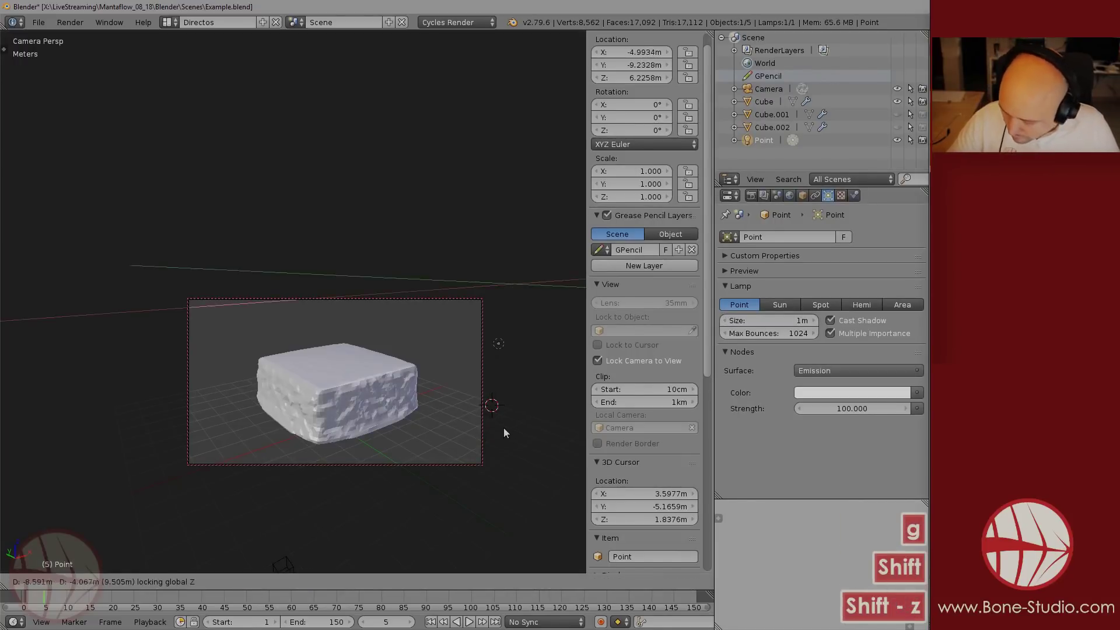
click(509, 421)
key(shift+z)
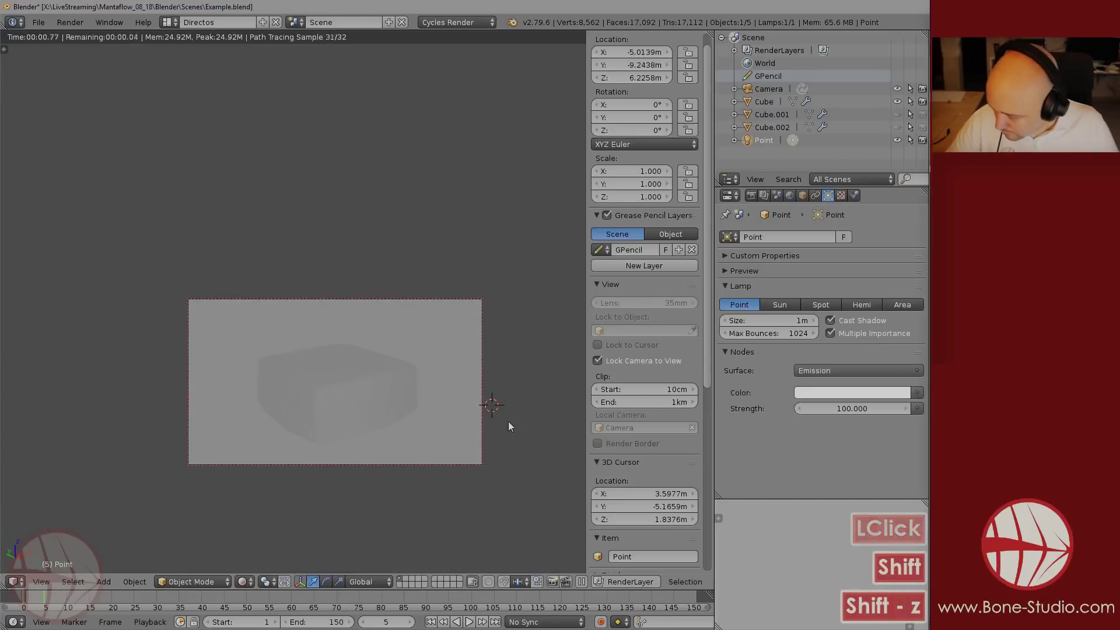
- Reposition the point lamp horizontally to about X -1.3 m, Y -6.8 m and check it in rendered shading
key(shift+z)
key(g)
key(shift+z)
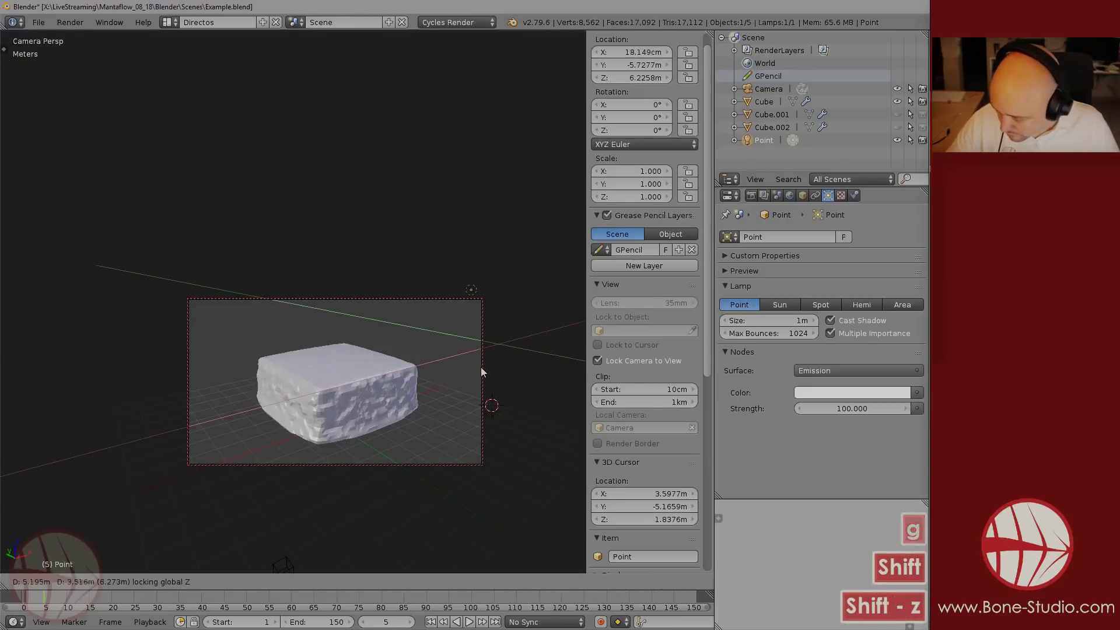
click(497, 376)
key(shift+z)
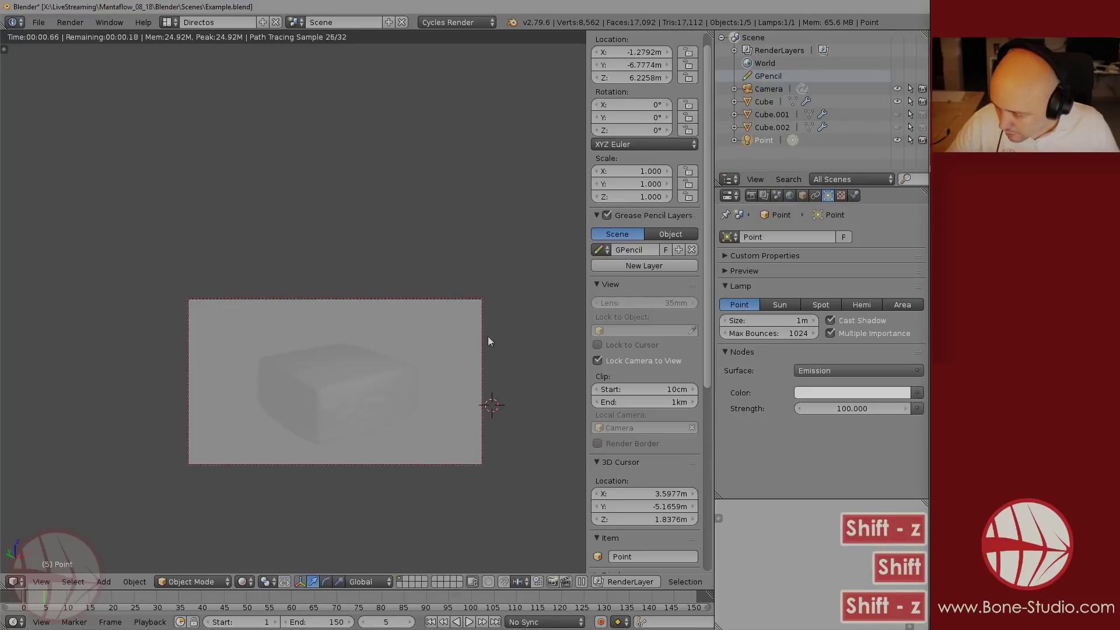
- Darken the world background color to a deeper gray and preview the scene in rendered shading
key(shift+z)
click(789, 195)
click(875, 320)
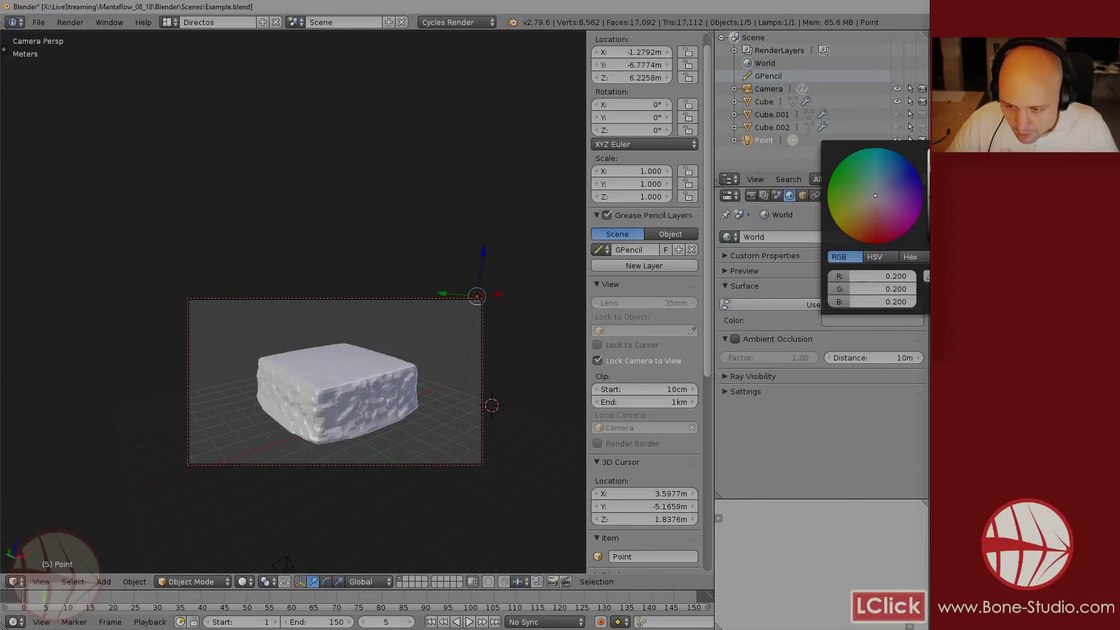
key(shift+z)
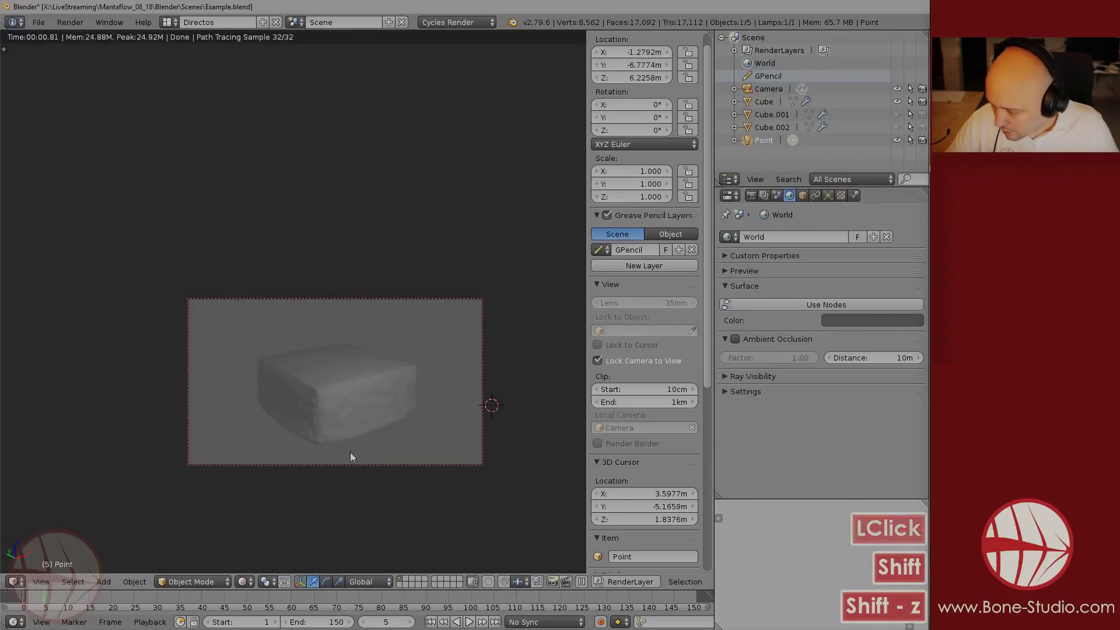
- Return to solid shading, select the liquid mesh and render frame 5
key(shift+z)
right_click(361, 387)
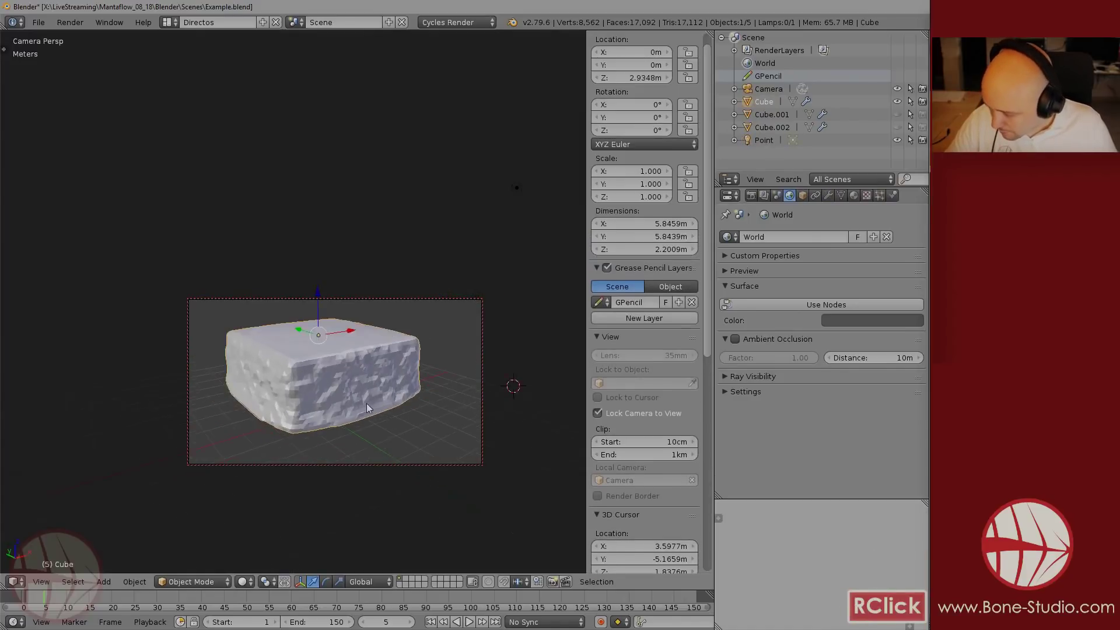
click(751, 196)
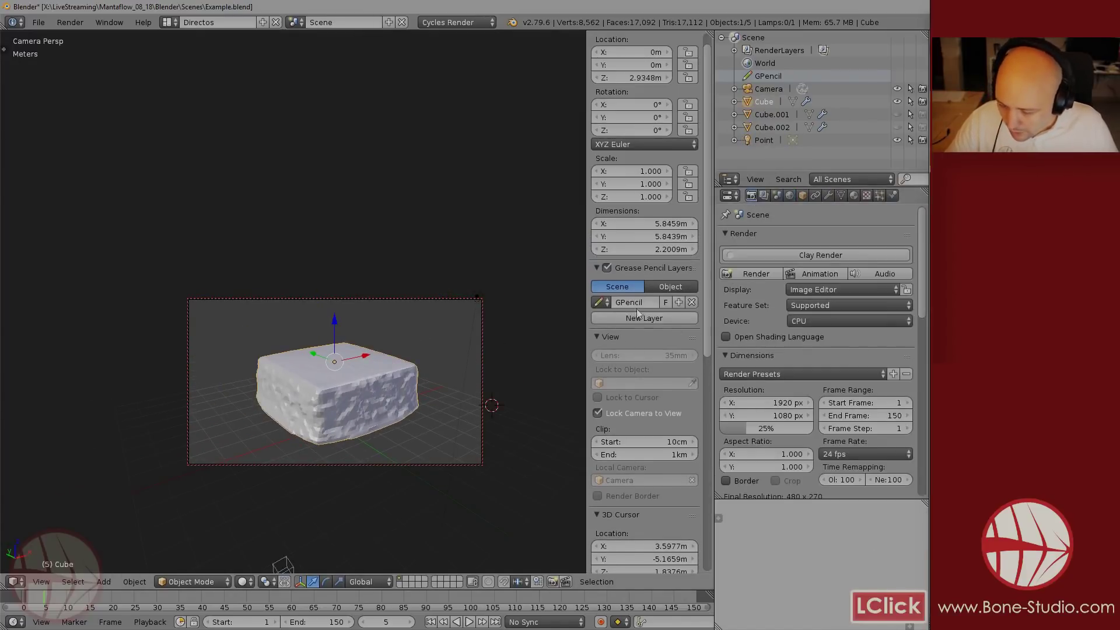
key(ctrl+KP_6)
key(ctrl+KP_4)
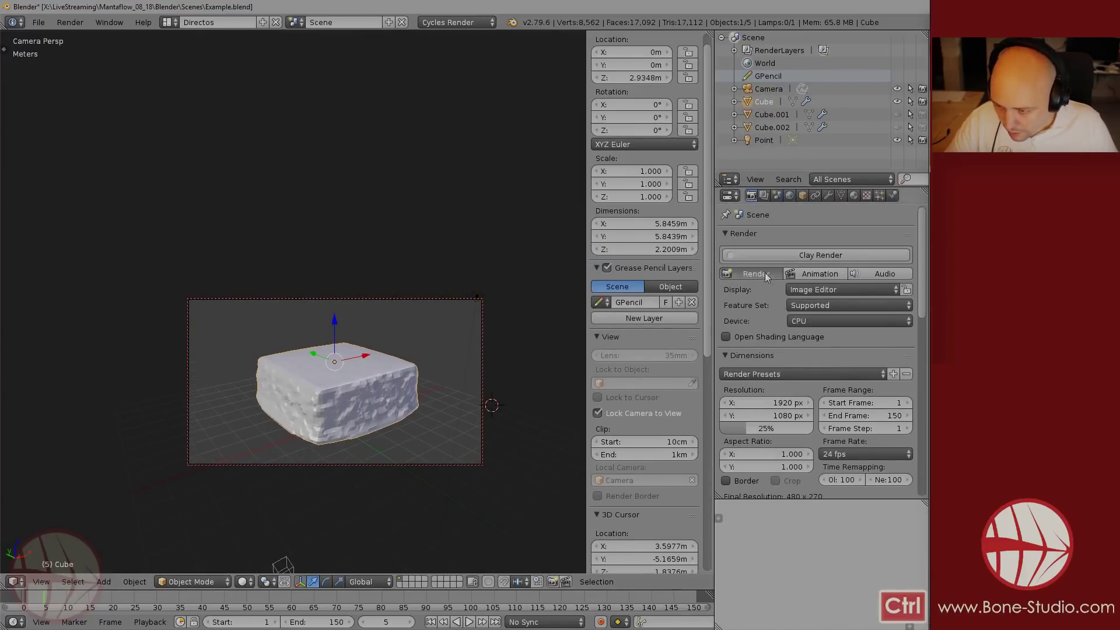
click(758, 274)
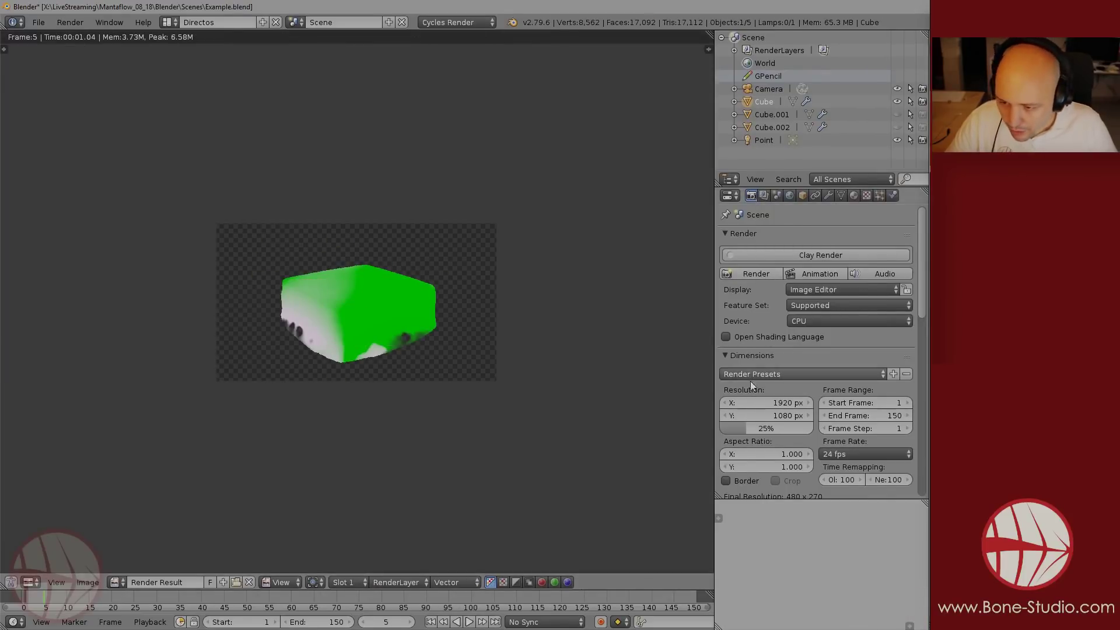
- Set the render tile size to 16 by 16 and enable Use Spatial Splits
scroll(757, 365, down, 5)
scroll(757, 365, down, 5)
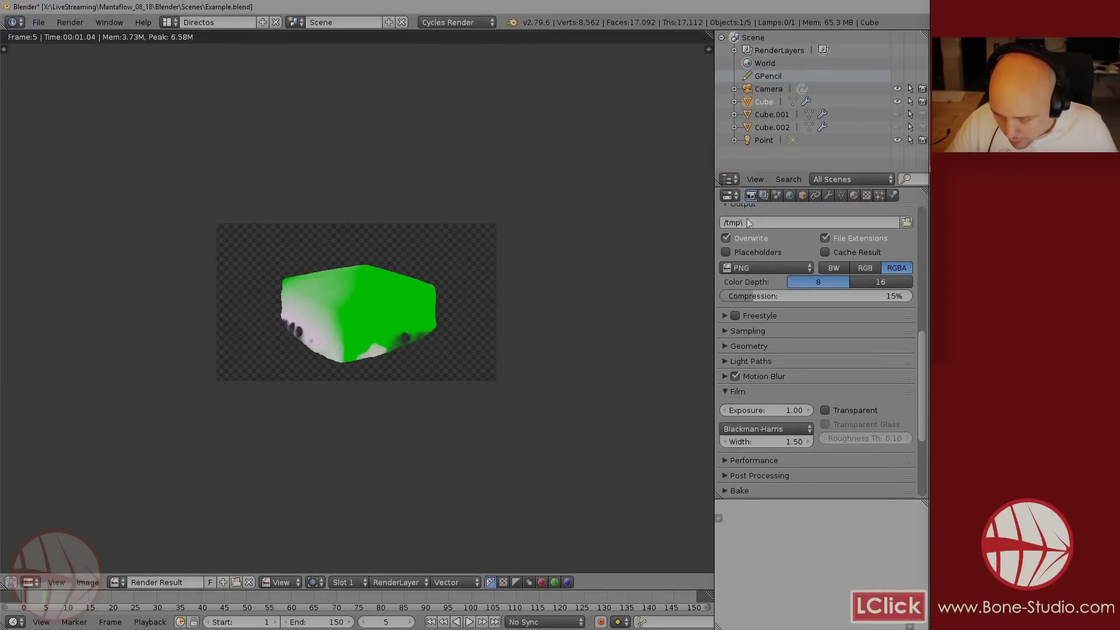
scroll(776, 395, down, 5)
click(777, 320)
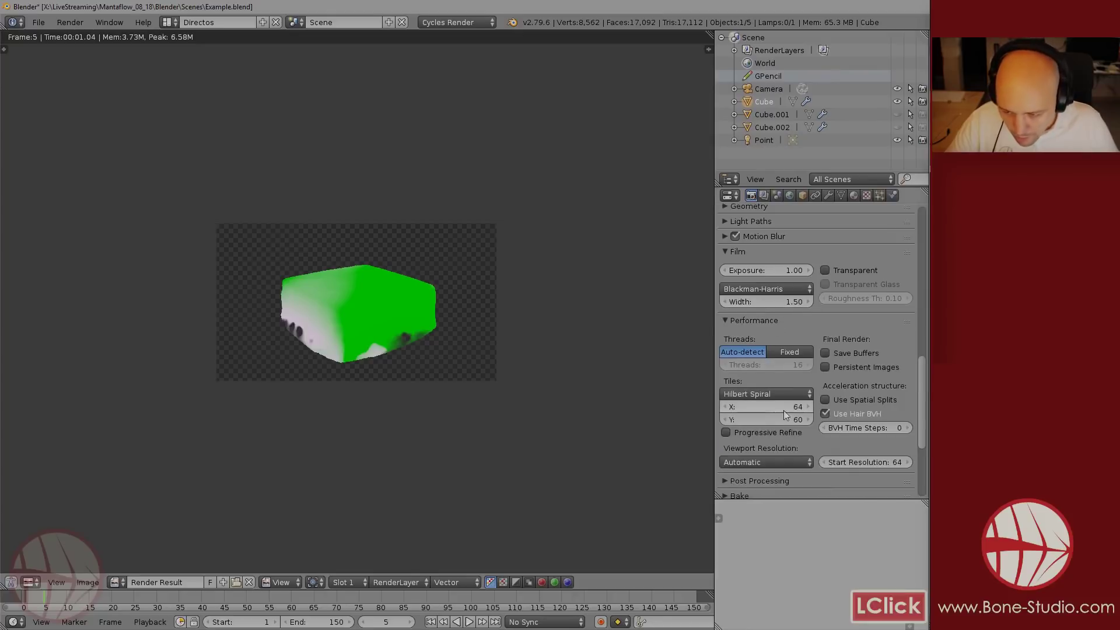
drag(783, 408, 783, 419)
text(16)
key(Return)
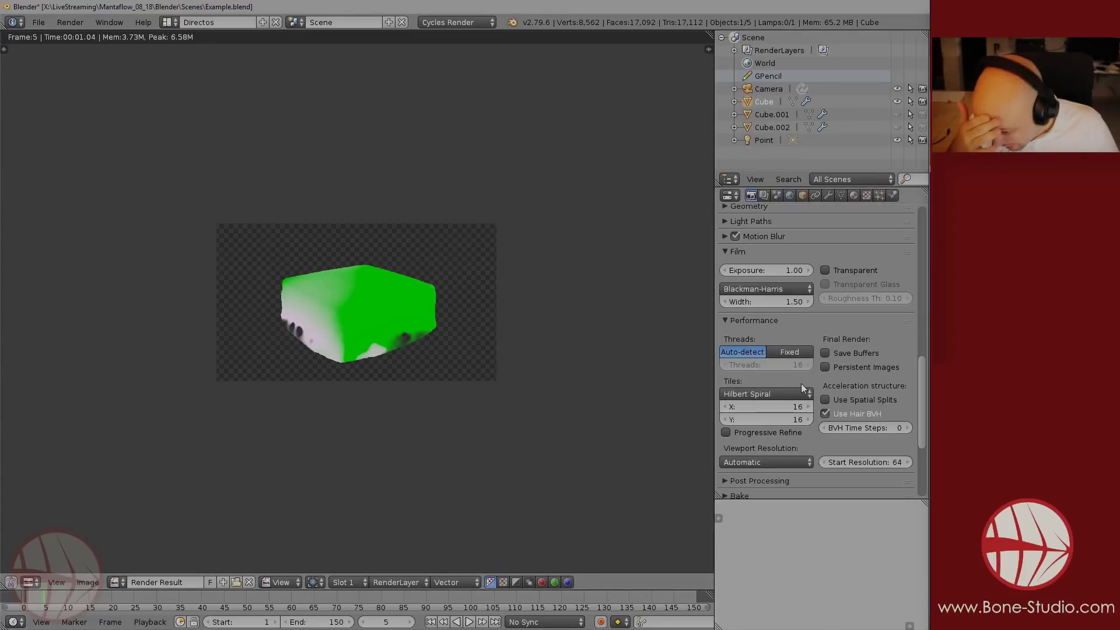
click(825, 401)
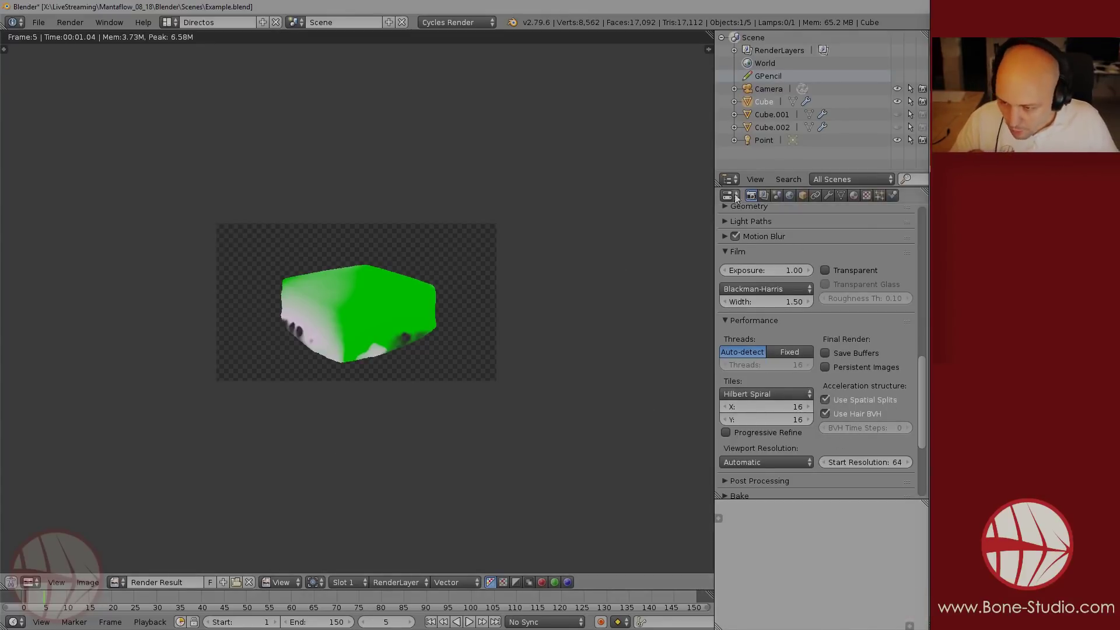
- Render frame 5 again and inspect the liquid in the Combined pass
scroll(785, 364, up, 6)
scroll(785, 364, up, 6)
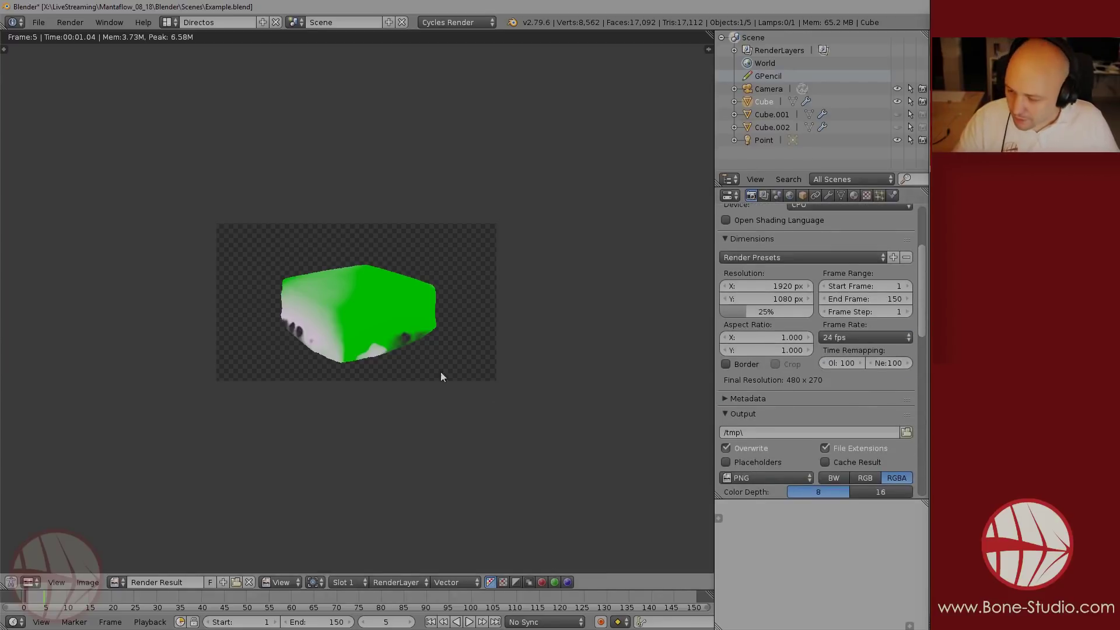
click(433, 333)
key(Escape)
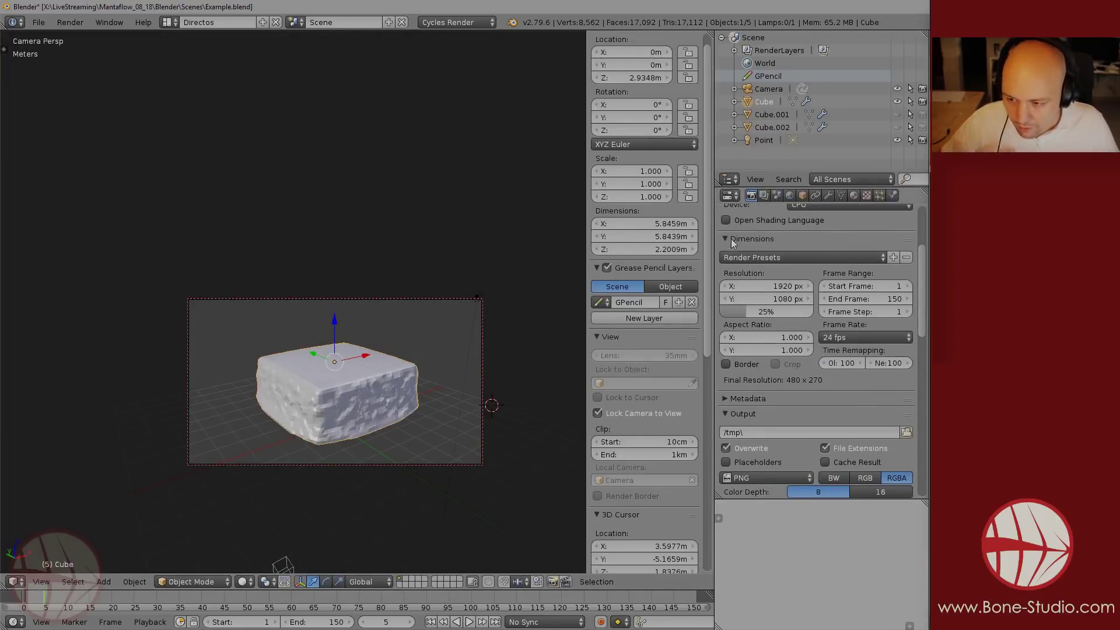
scroll(768, 334, up, 5)
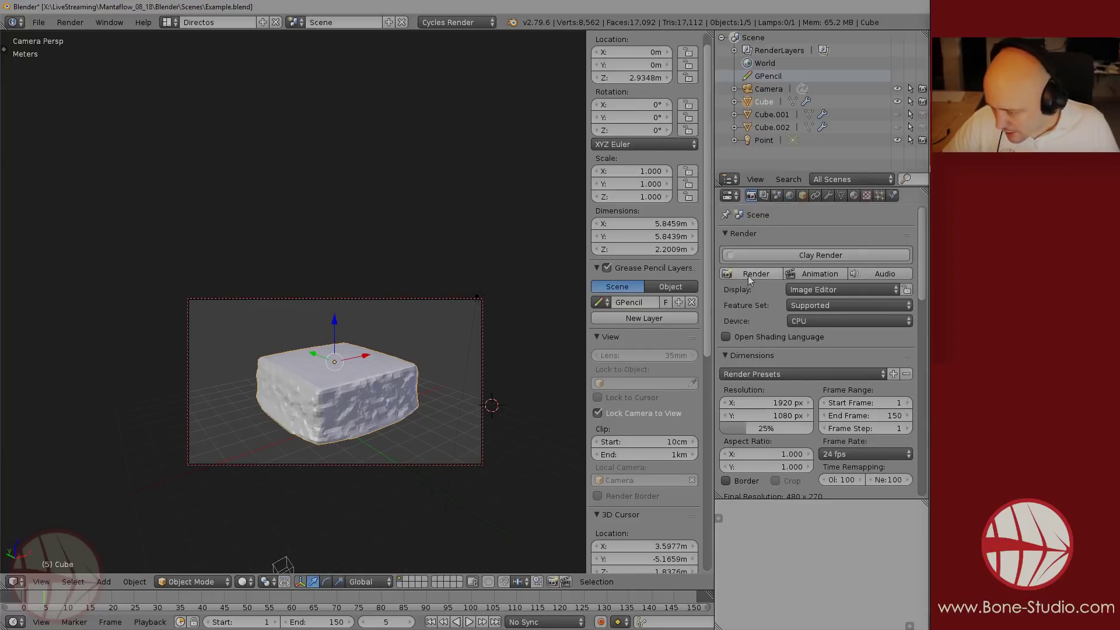
click(751, 273)
click(454, 582)
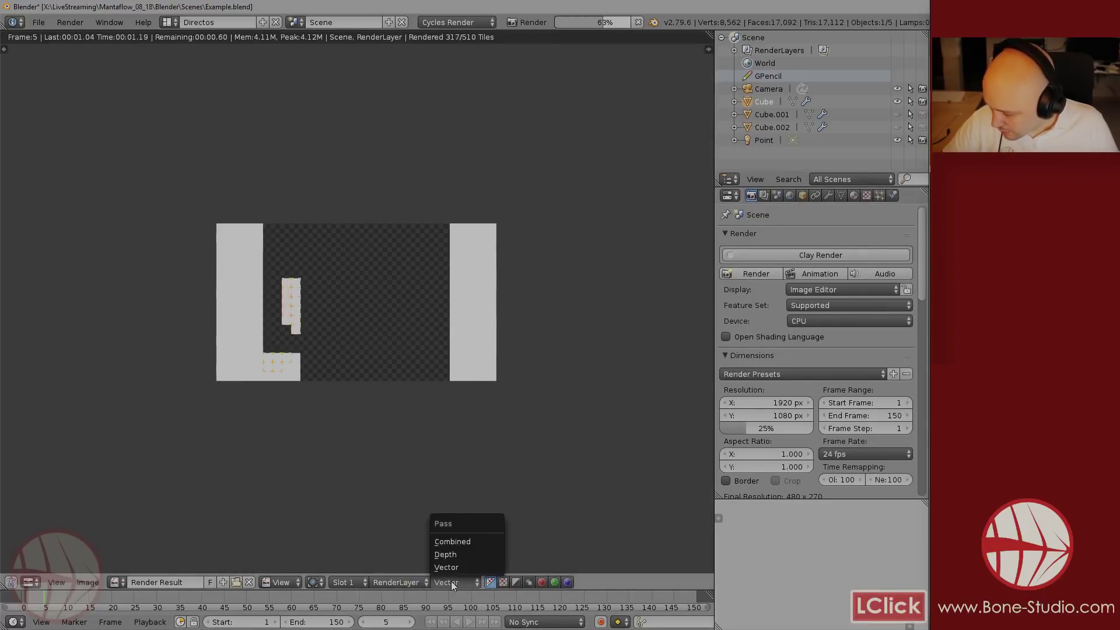
click(460, 537)
scroll(494, 331, up, 3)
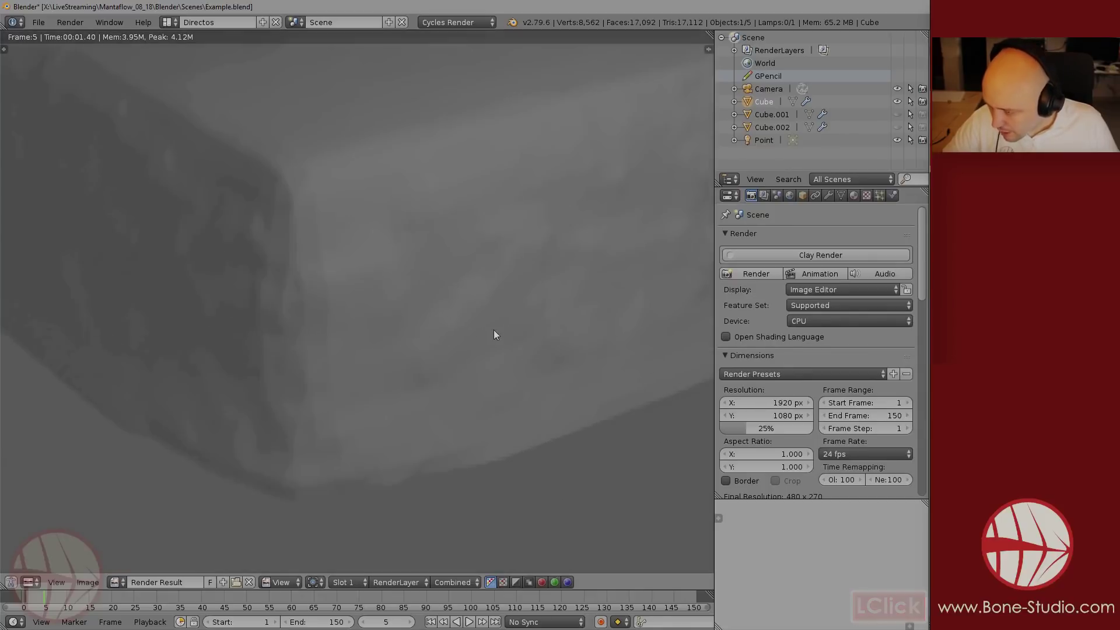
scroll(381, 325, down, 3)
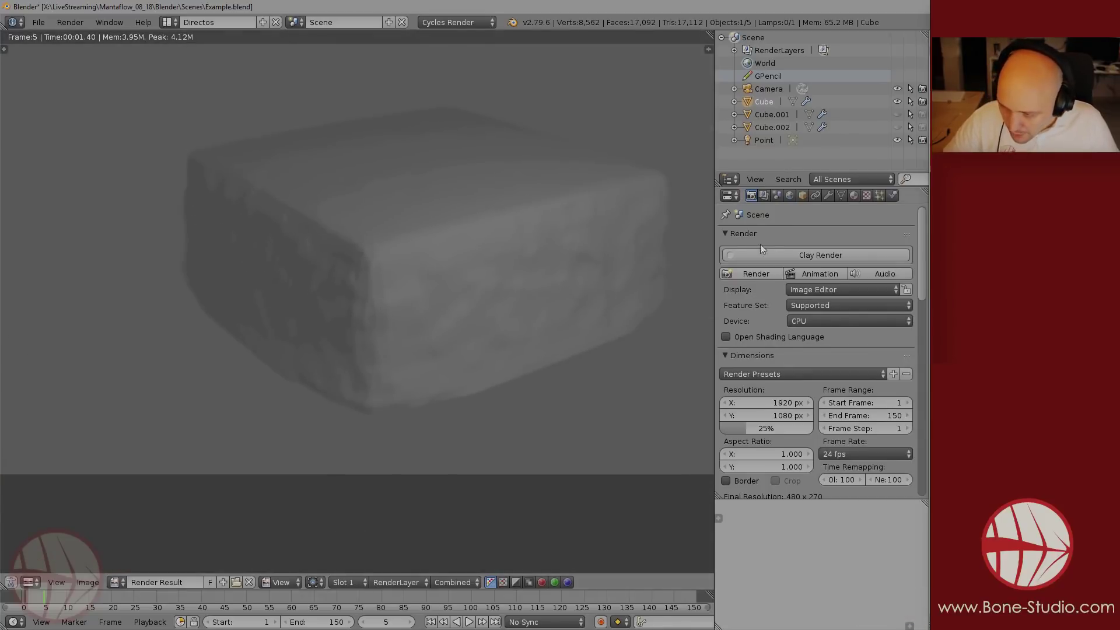
- Set the motion blur shutter to 3.00
key(Escape)
scroll(795, 439, down, 6)
scroll(795, 438, down, 1)
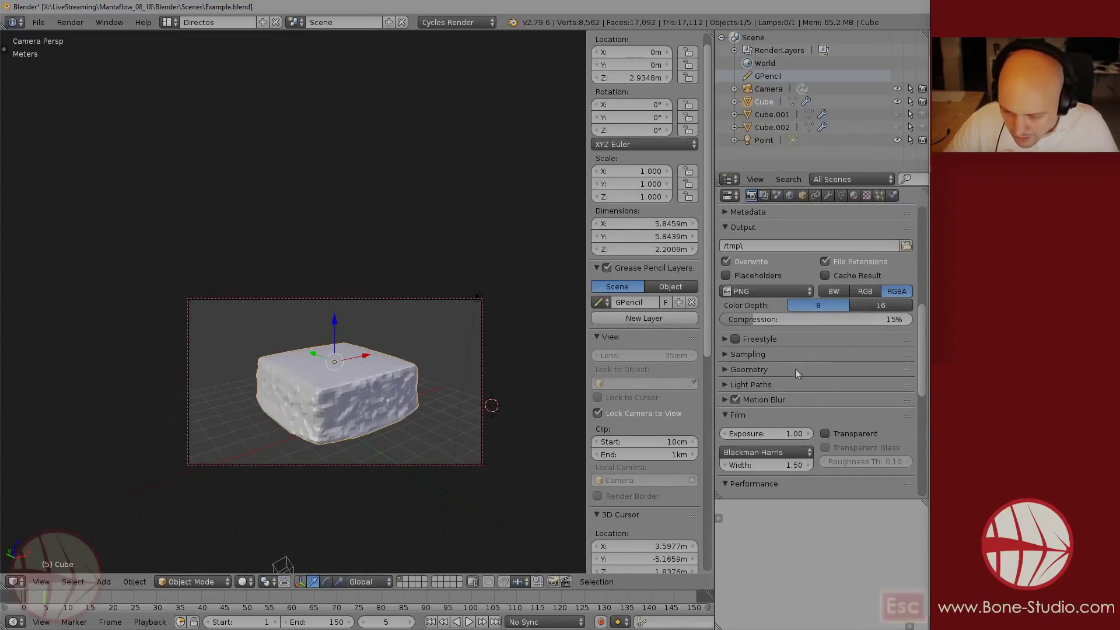
click(795, 399)
click(851, 435)
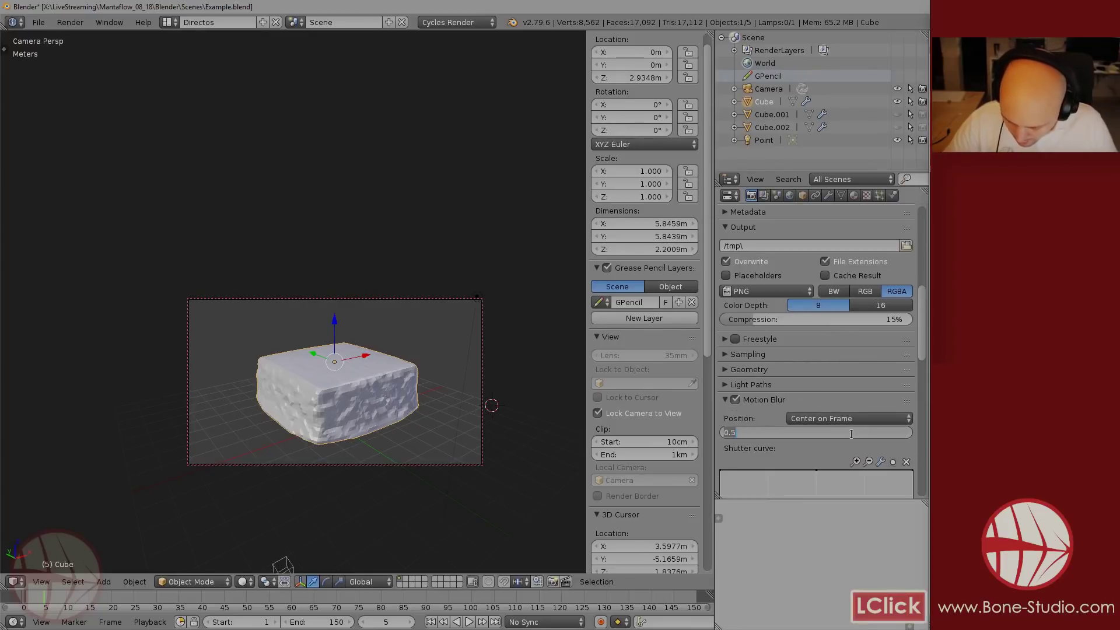
text(3)
key(Return)
- Render frame 5 to check the stronger motion blur on the liquid
scroll(758, 435, up, 15)
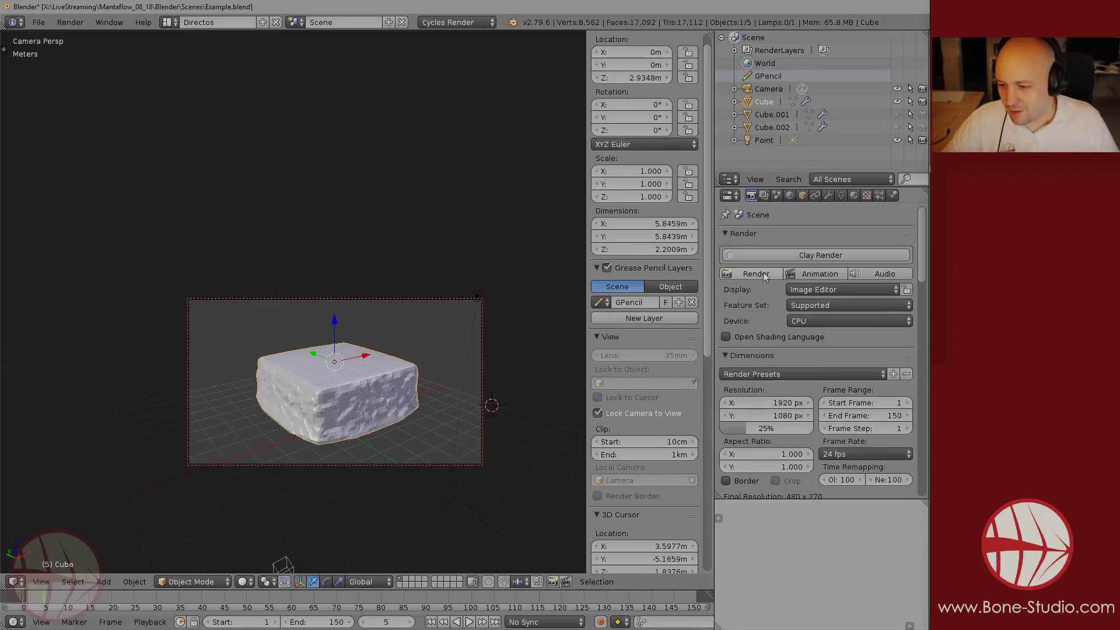
click(764, 273)
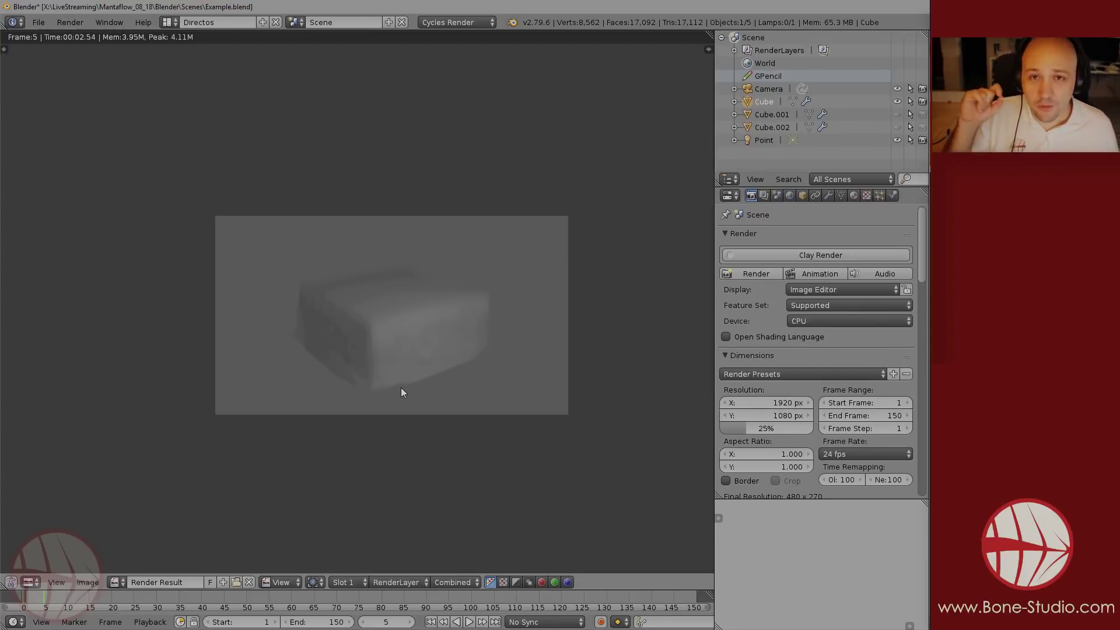
key(Escape)
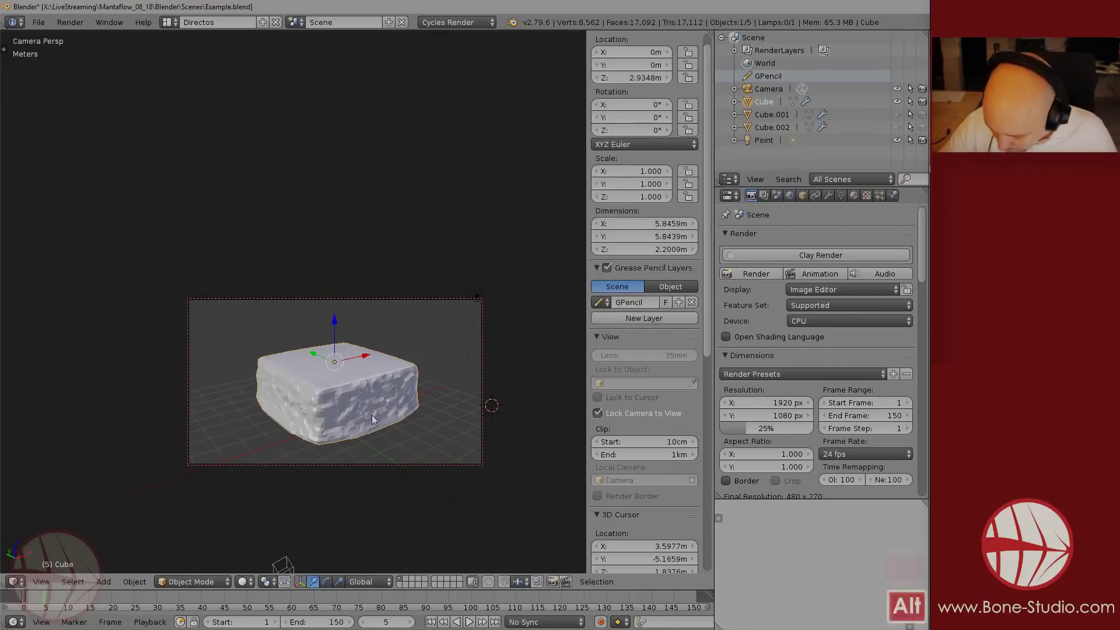
- Play the liquid animation, stop at frame 13 and test-render that frame
key(alt+a)
key(alt+a)
click(79, 596)
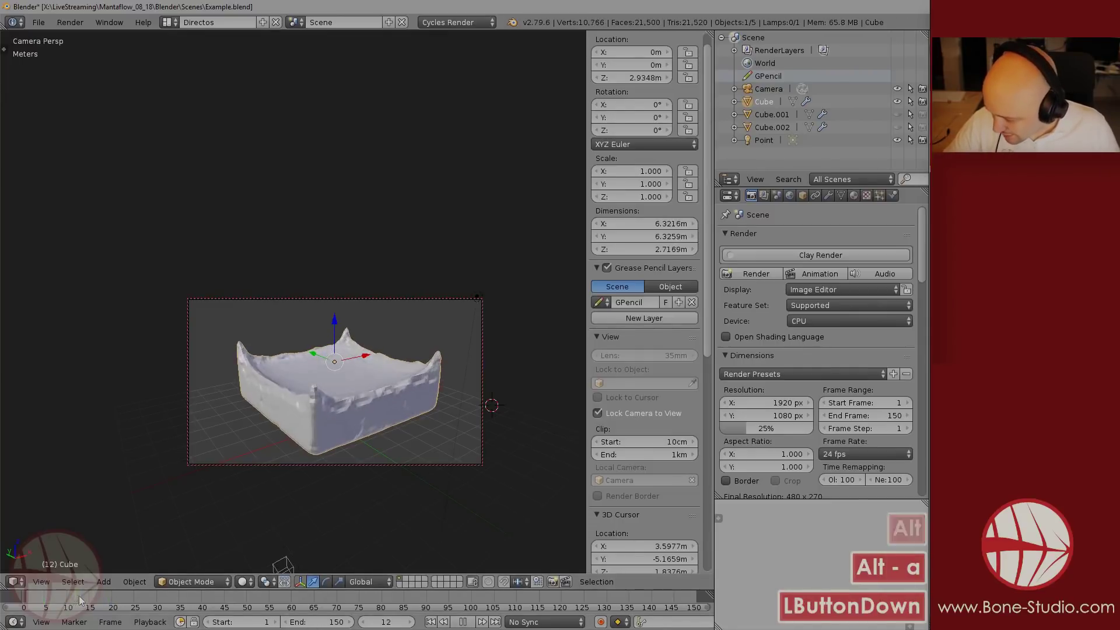
click(752, 275)
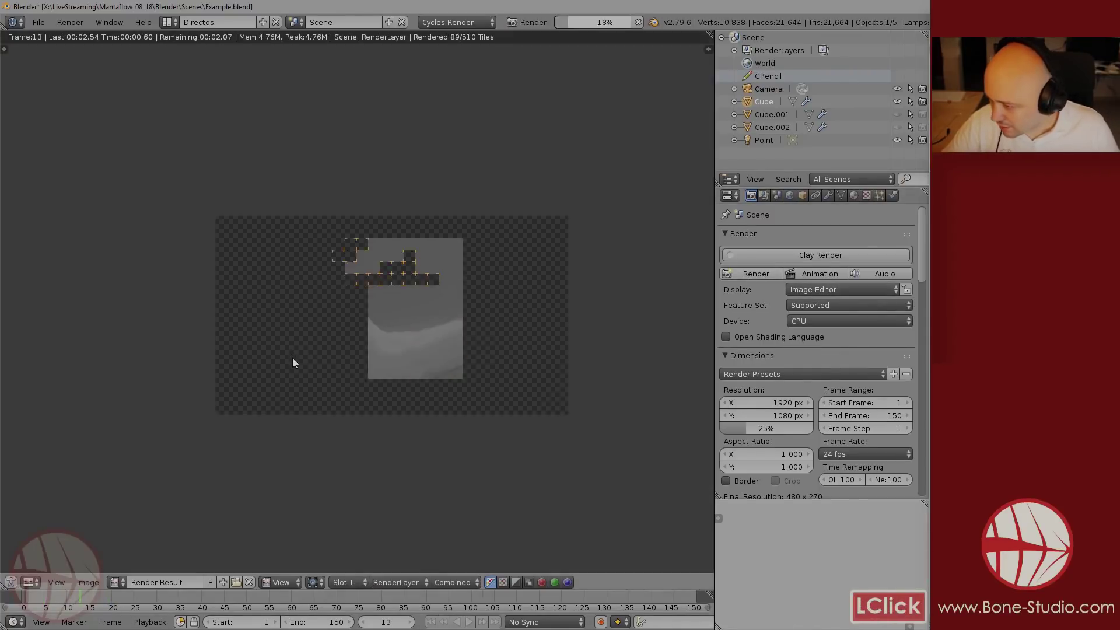
key(Escape)
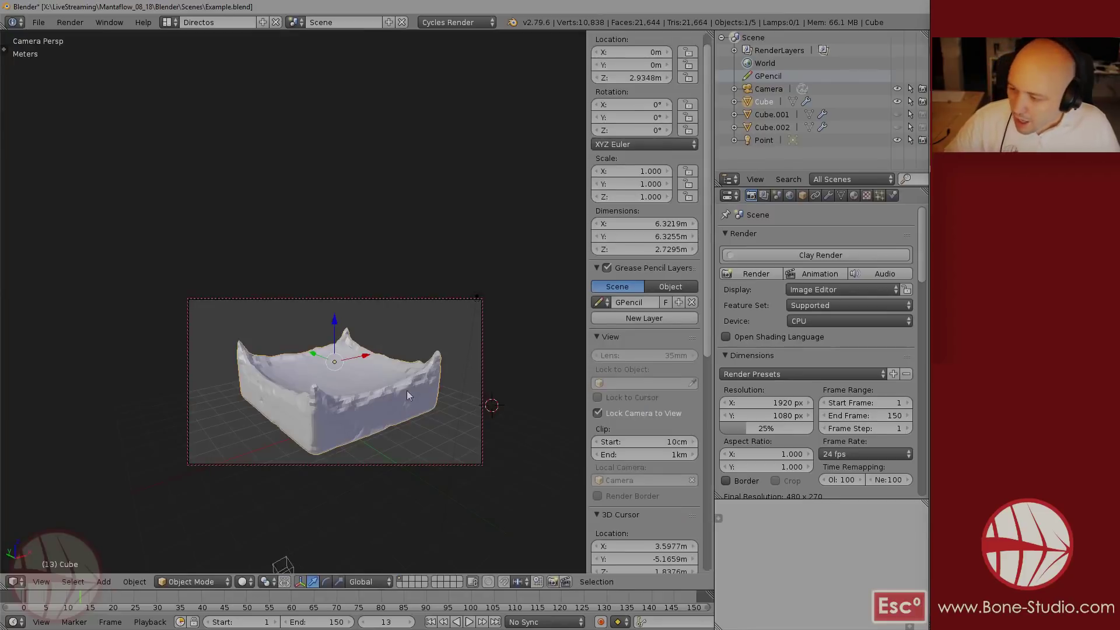
- Apply smooth shading to the liquid mesh
right_click(360, 381)
key(n)
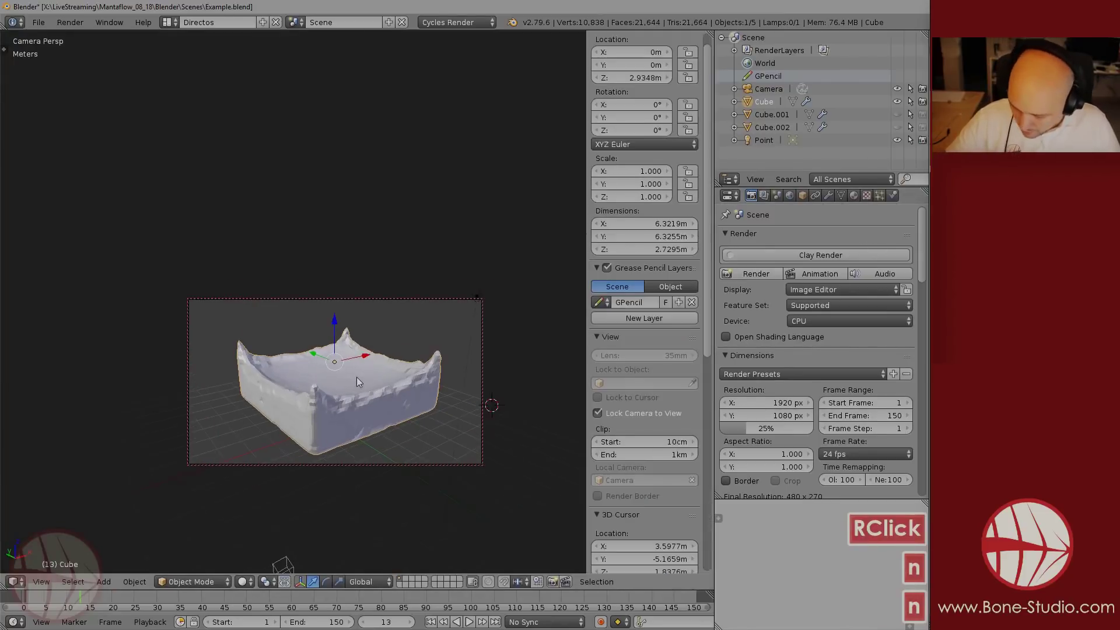
key(t)
click(35, 222)
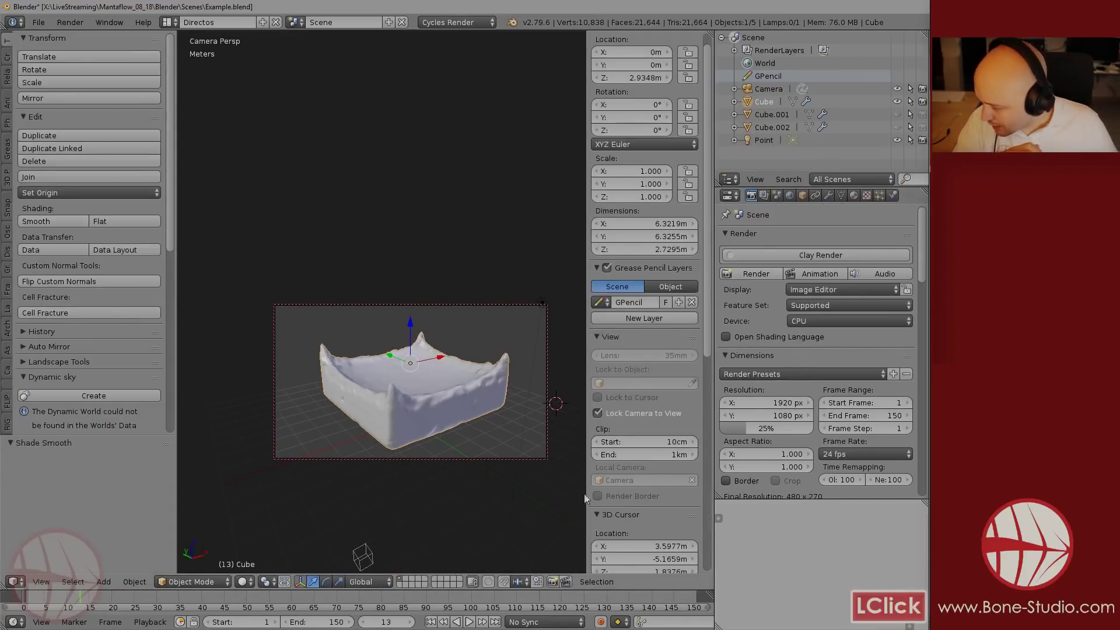
- Change the liquid's material to Principled BSDF with Transmission at 1.000 and preview it in rendered shading
click(854, 196)
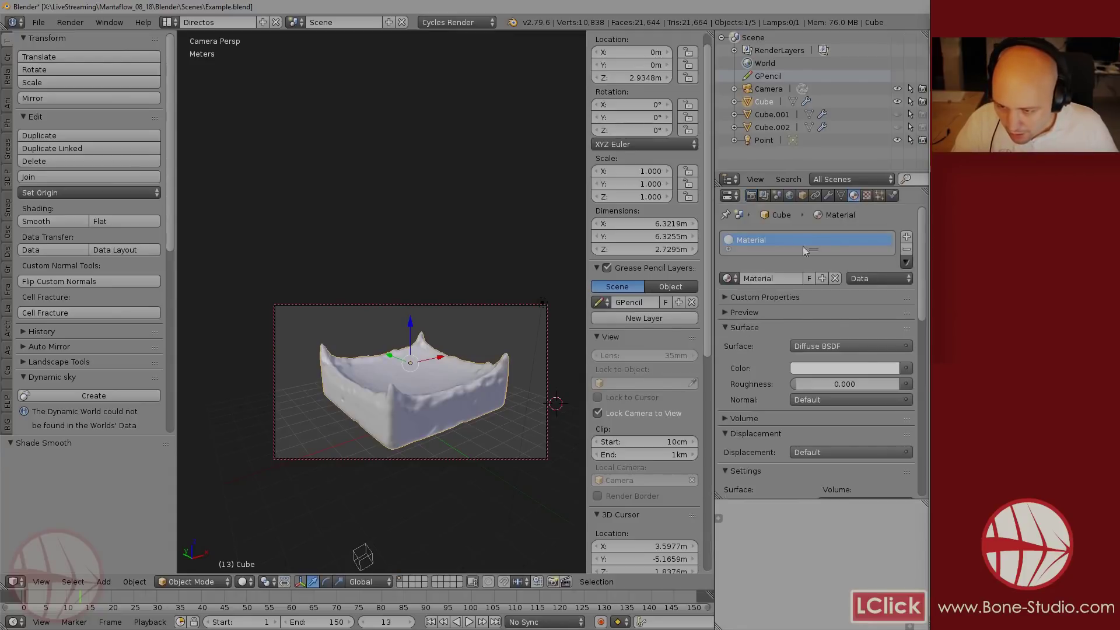
click(817, 347)
click(825, 192)
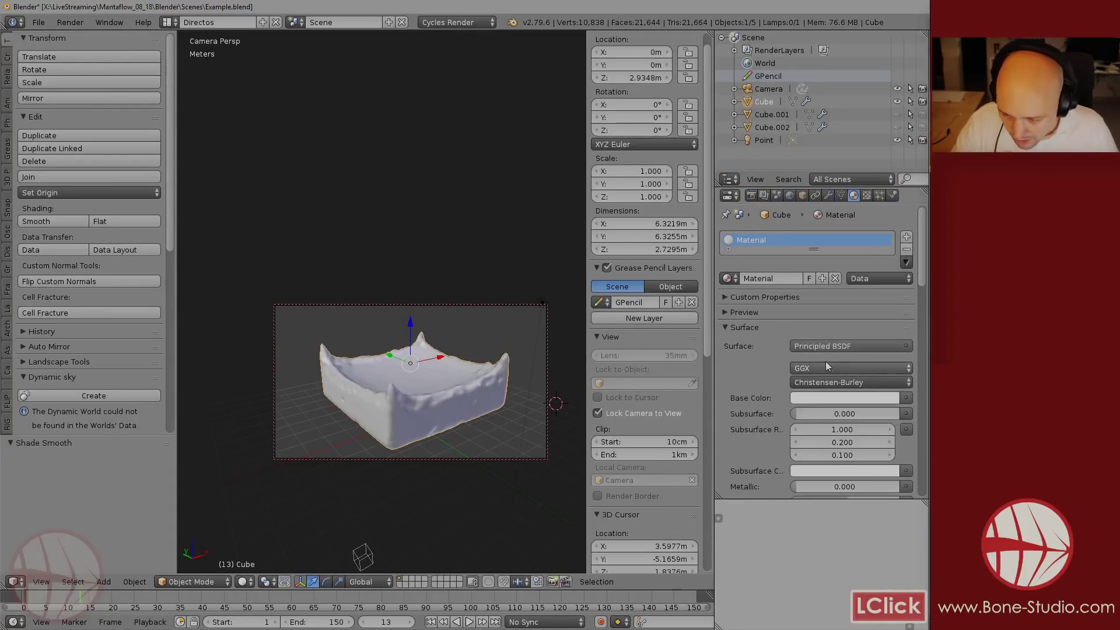
scroll(838, 394, down, 10)
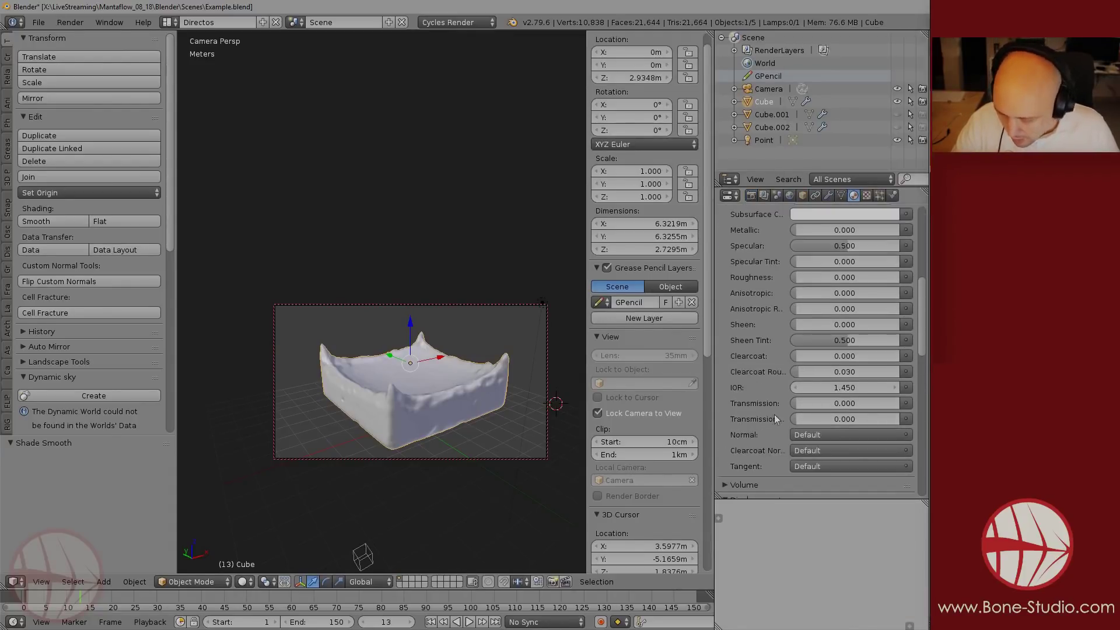
drag(817, 403, 896, 403)
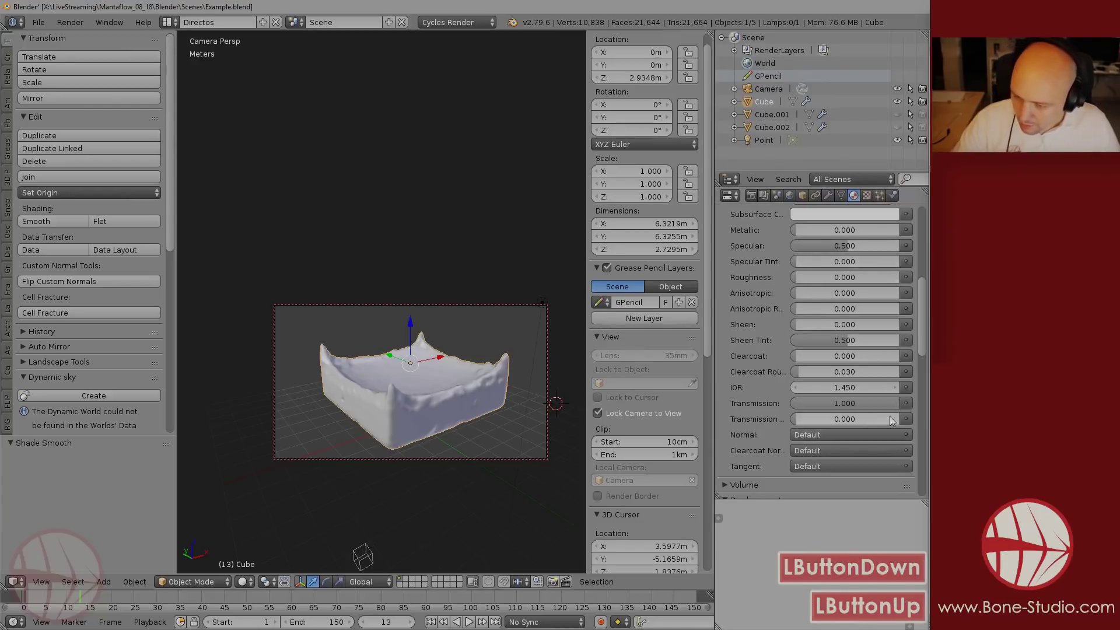
key(shift+z)
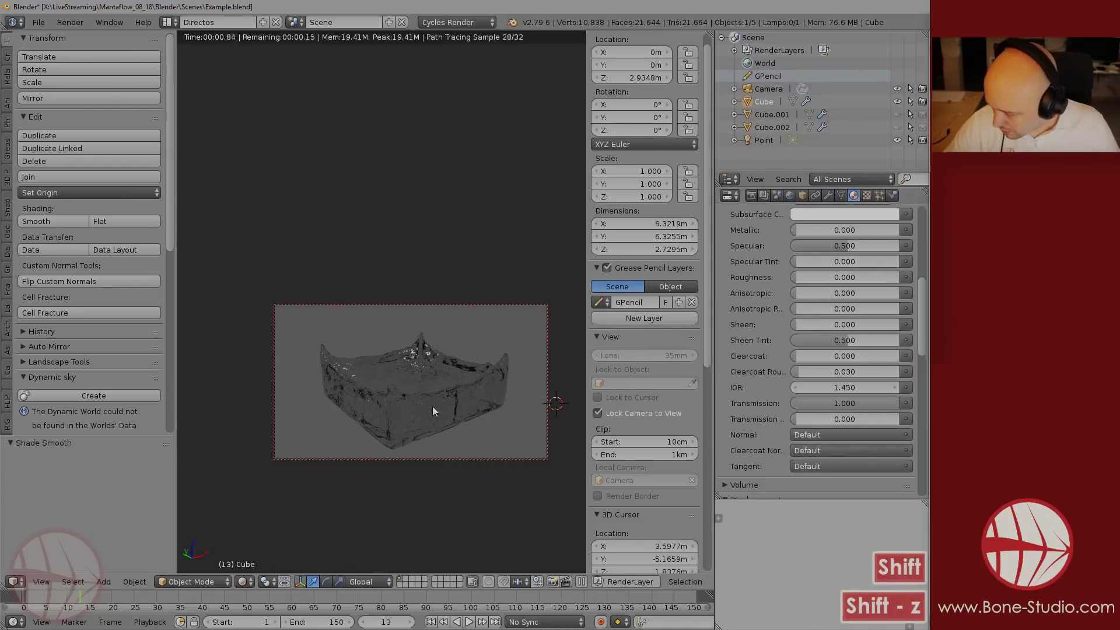
key(shift+z)
- Go back to frame 5 and render it to check the transparent liquid with motion blur
click(53, 600)
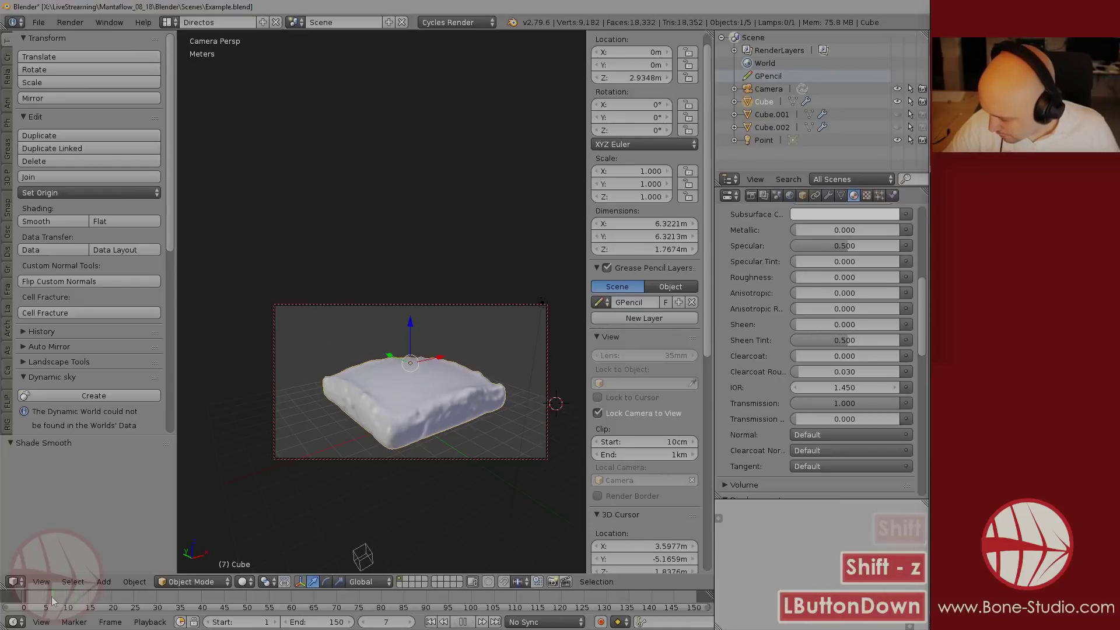
drag(52, 600, 45, 601)
click(762, 196)
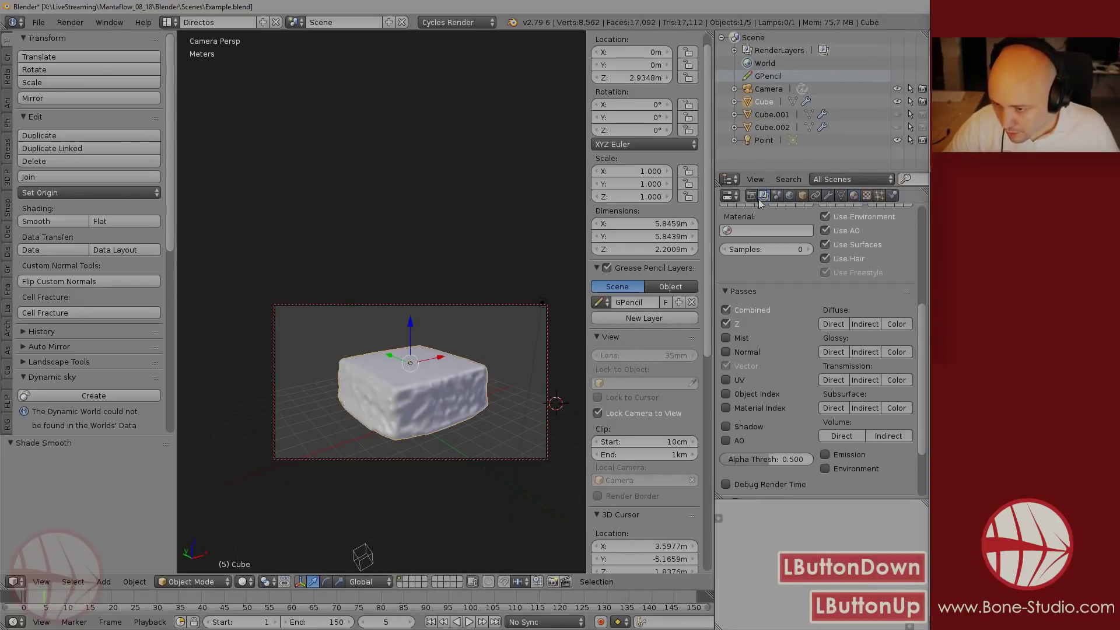
click(752, 196)
double_click(756, 274)
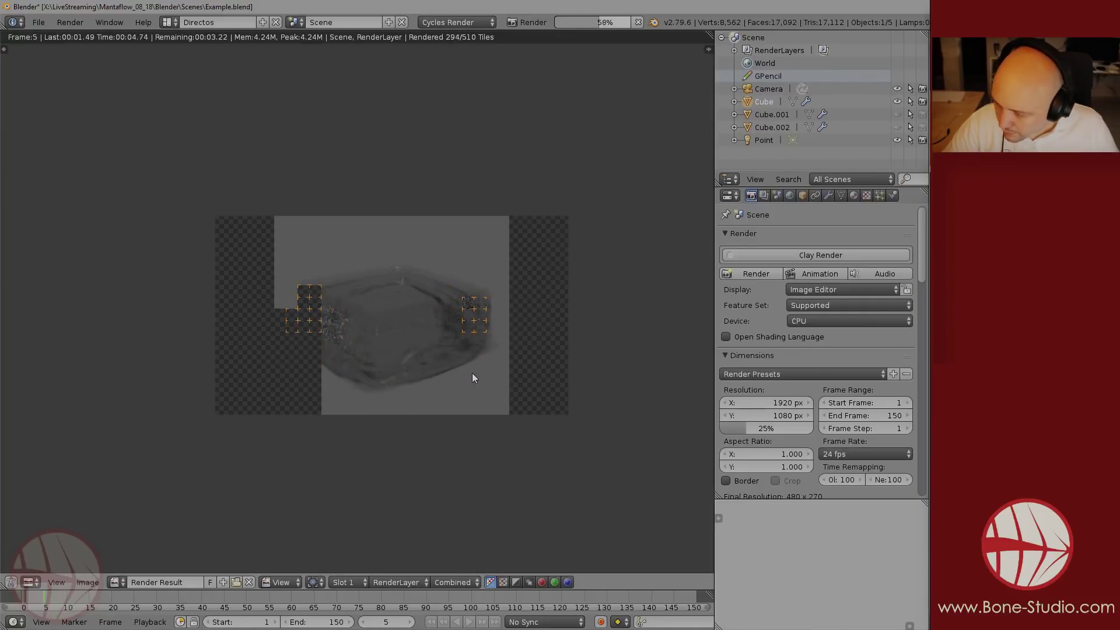
key(Escape)
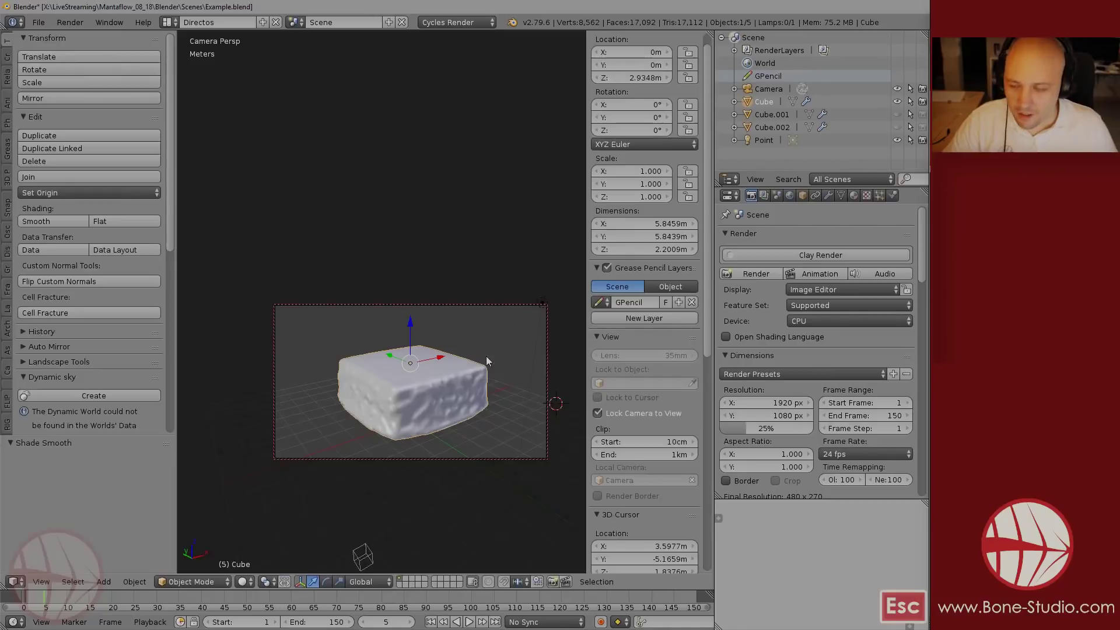
- Move to frame 18 and turn off motion blur for the render
drag(157, 600, 104, 599)
scroll(767, 374, down, 10)
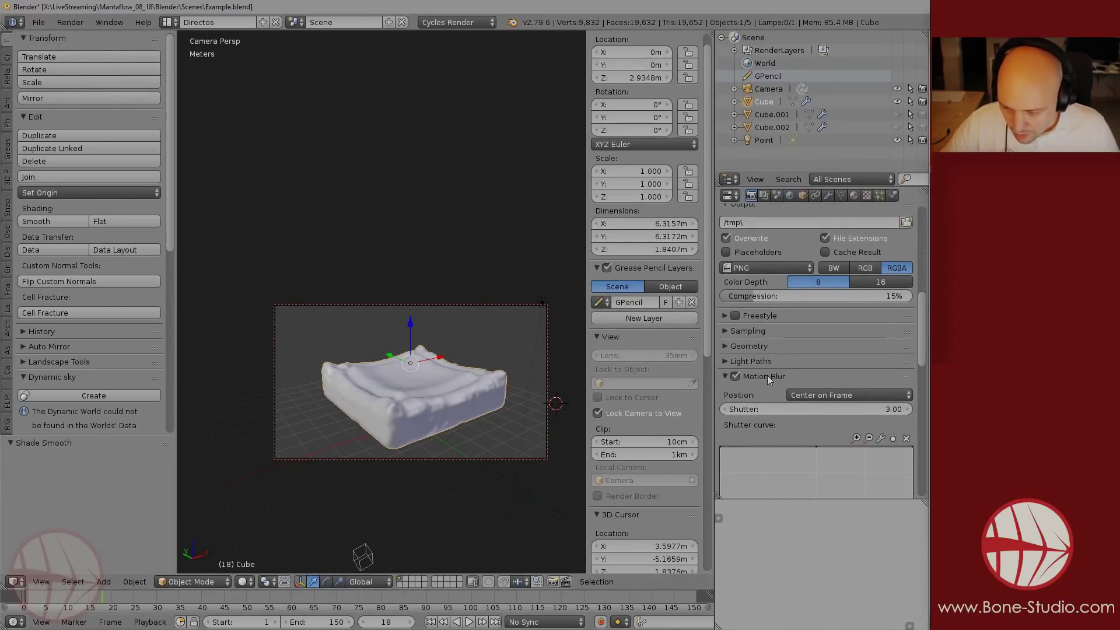
click(736, 376)
- Download the Blender Institute HDRI from the Dutch Landscape Pack through the Blender Cloud Texture Browser
click(790, 195)
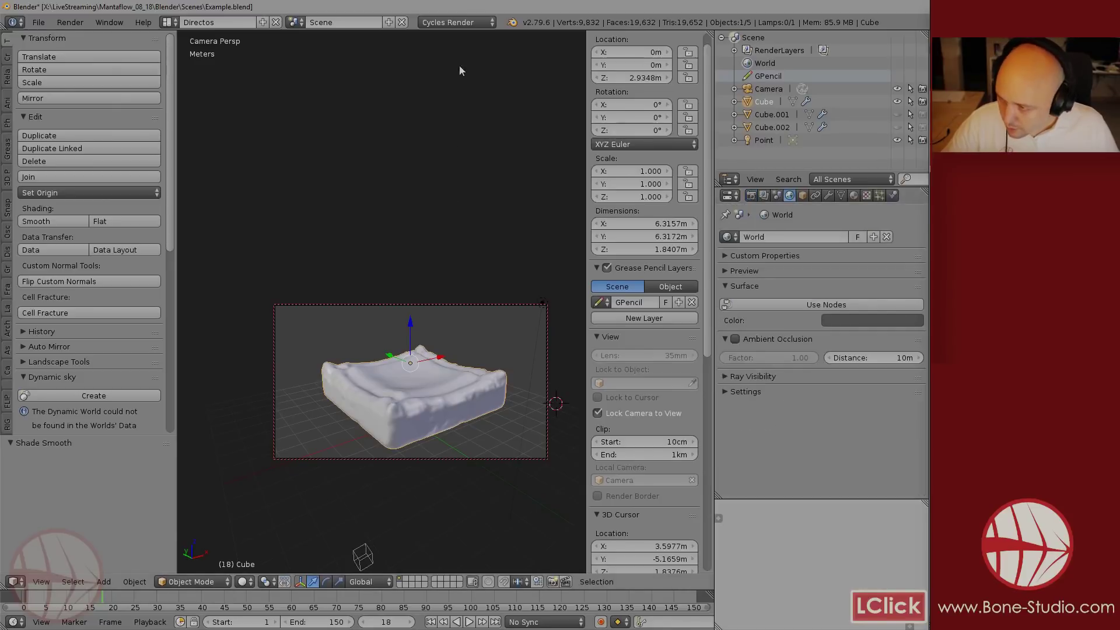
key(space)
text(tex)
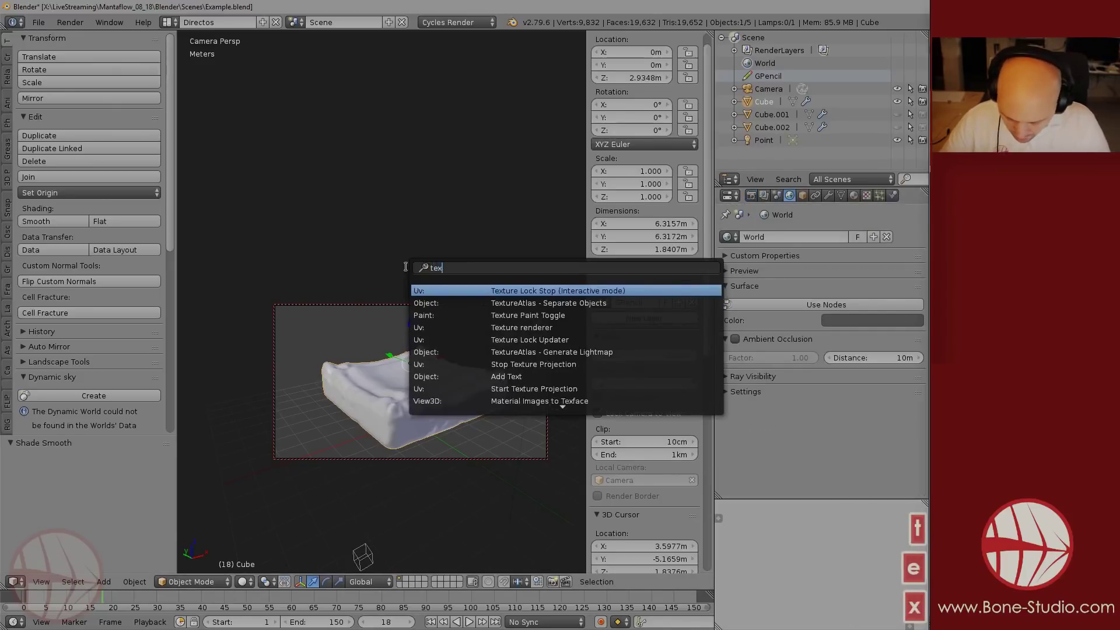
text(ture clo)
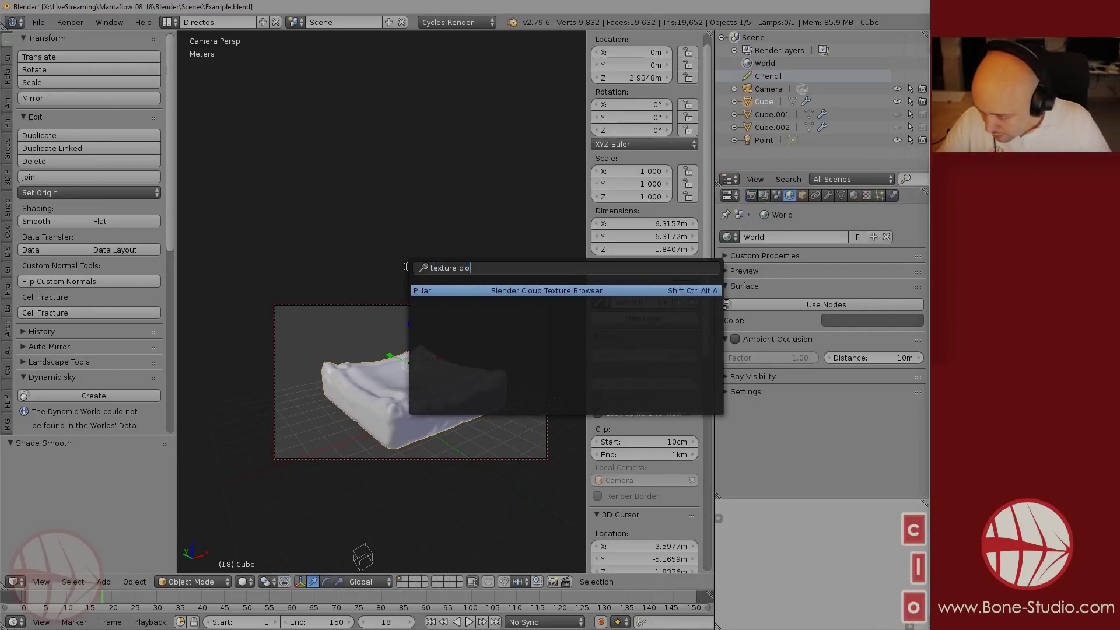
key(Return)
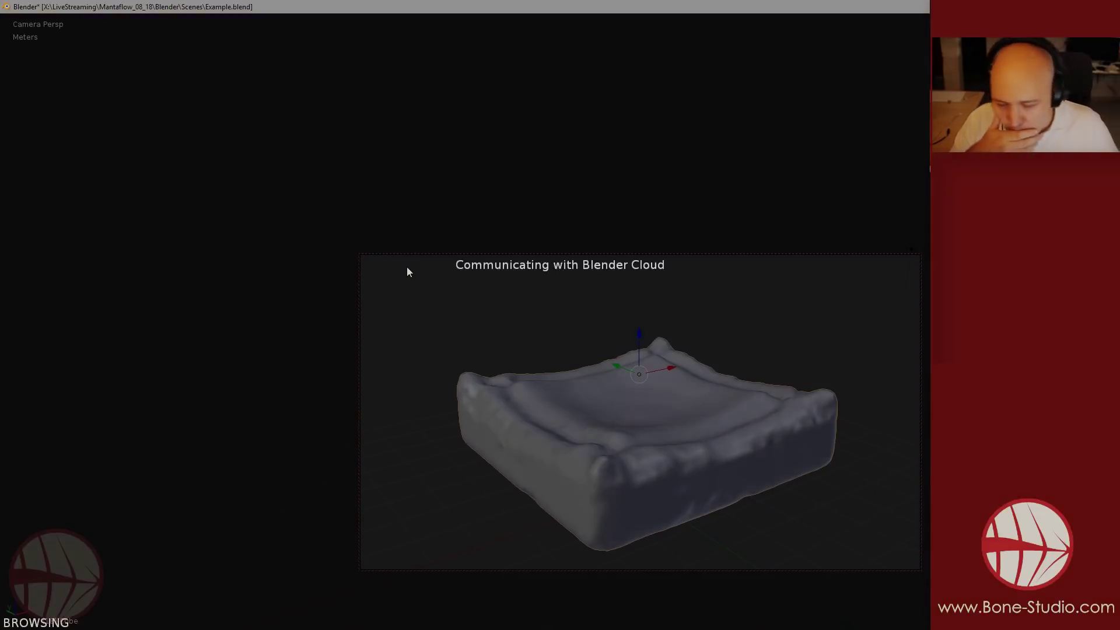
click(145, 61)
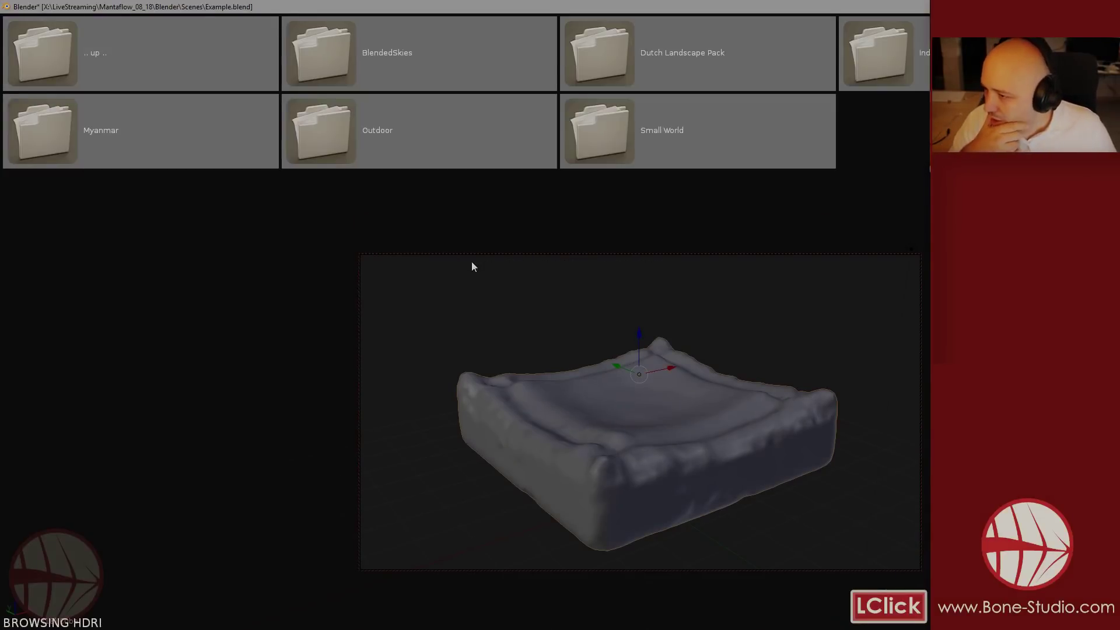
click(683, 58)
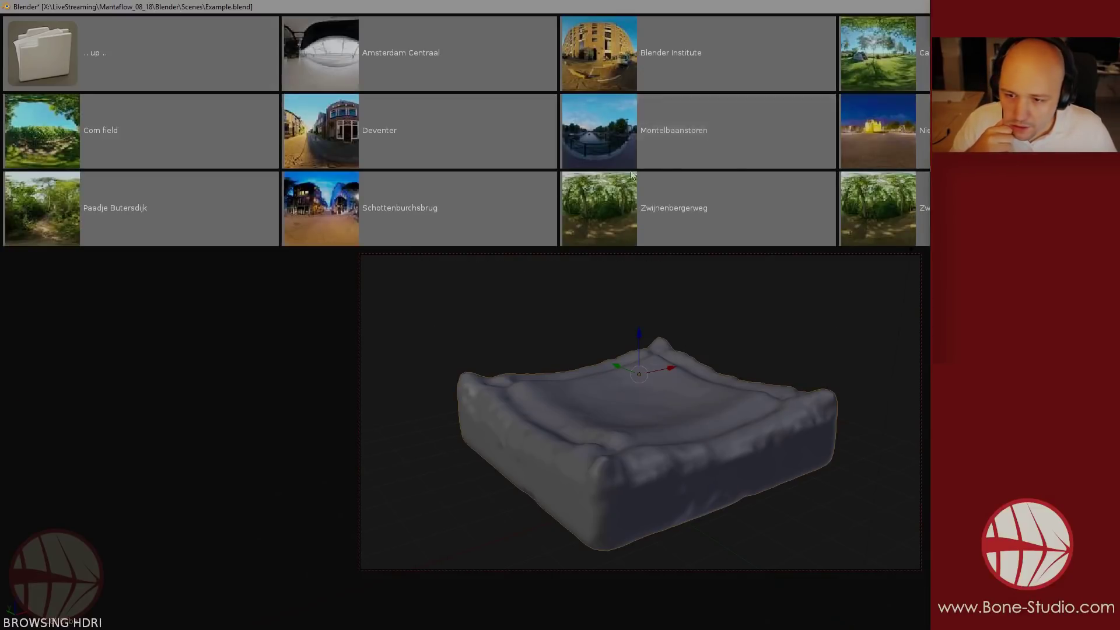
click(657, 53)
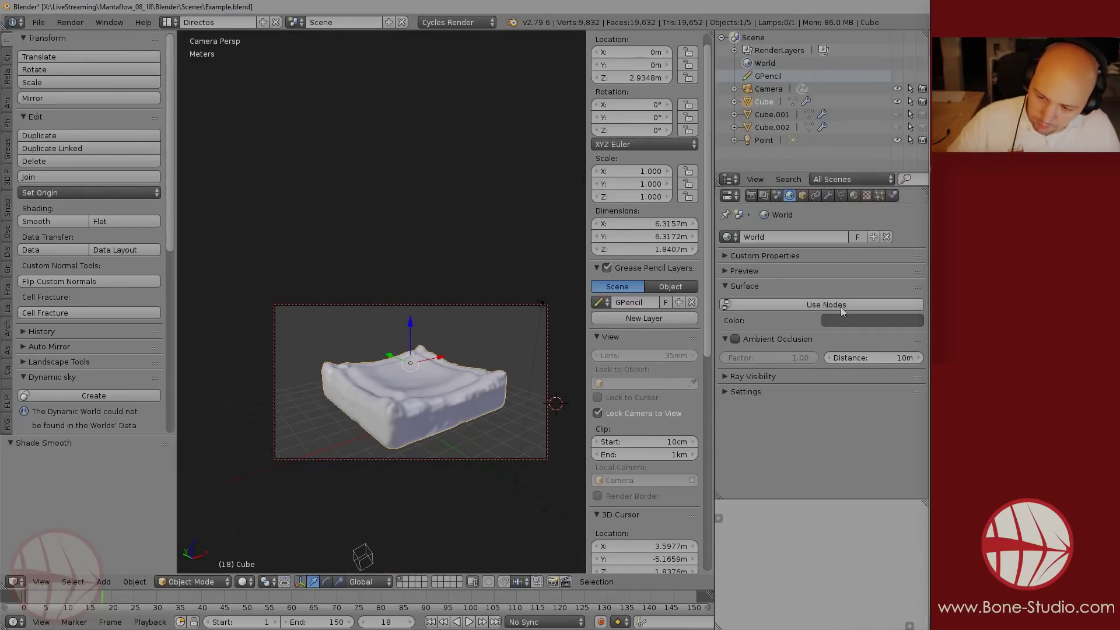
- Light the world with an Environment Texture using the Blender Institute HDRI and preview it briefly in rendered shading
click(790, 303)
click(919, 326)
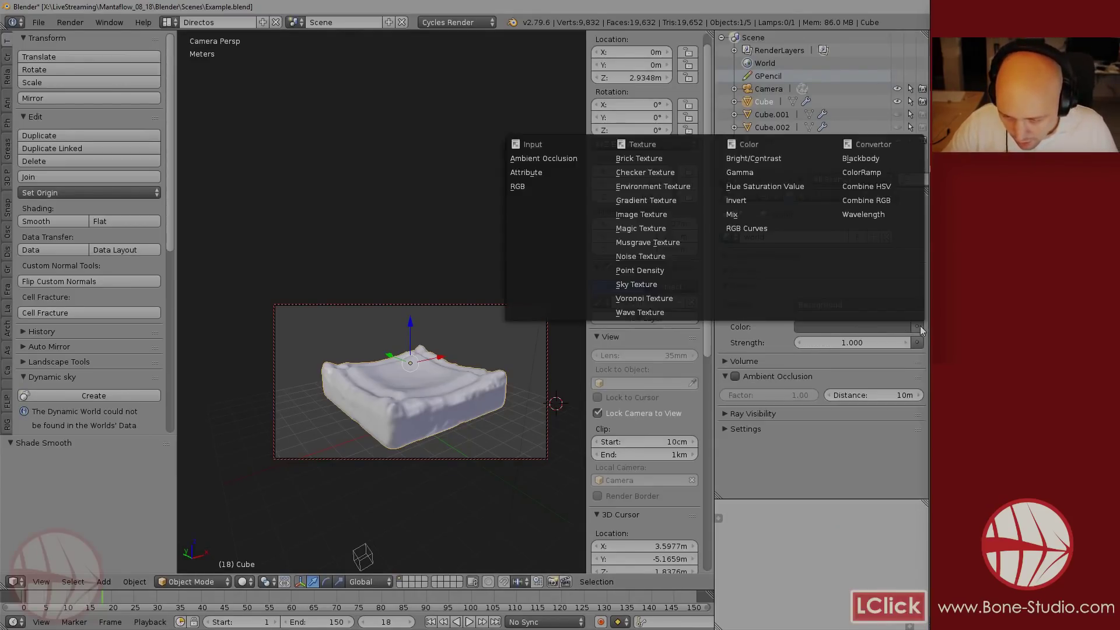
click(648, 186)
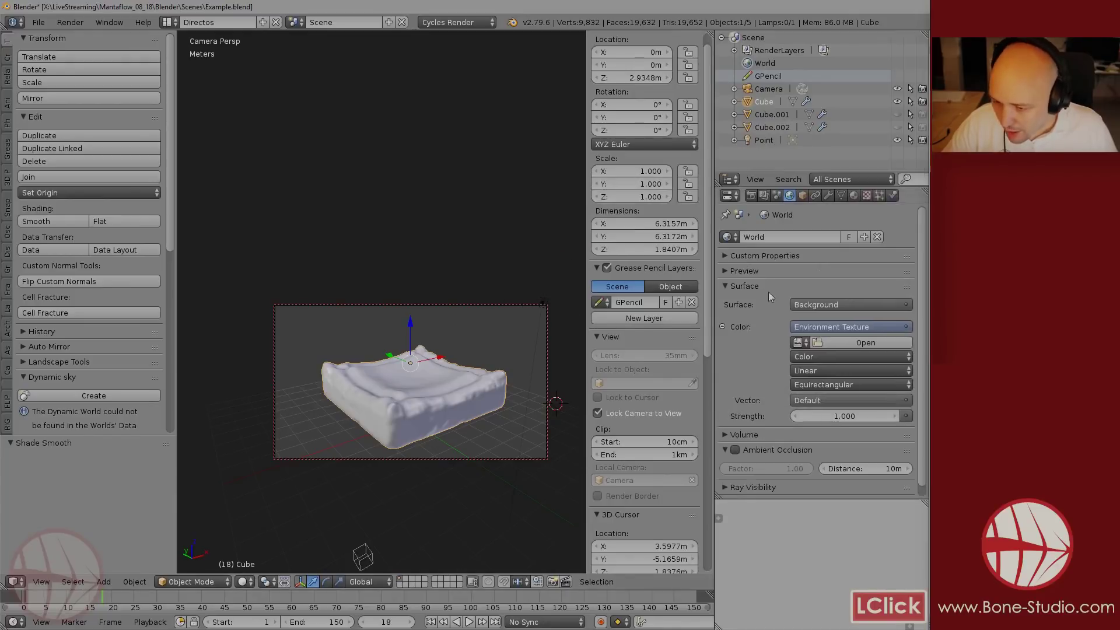
click(803, 342)
click(840, 362)
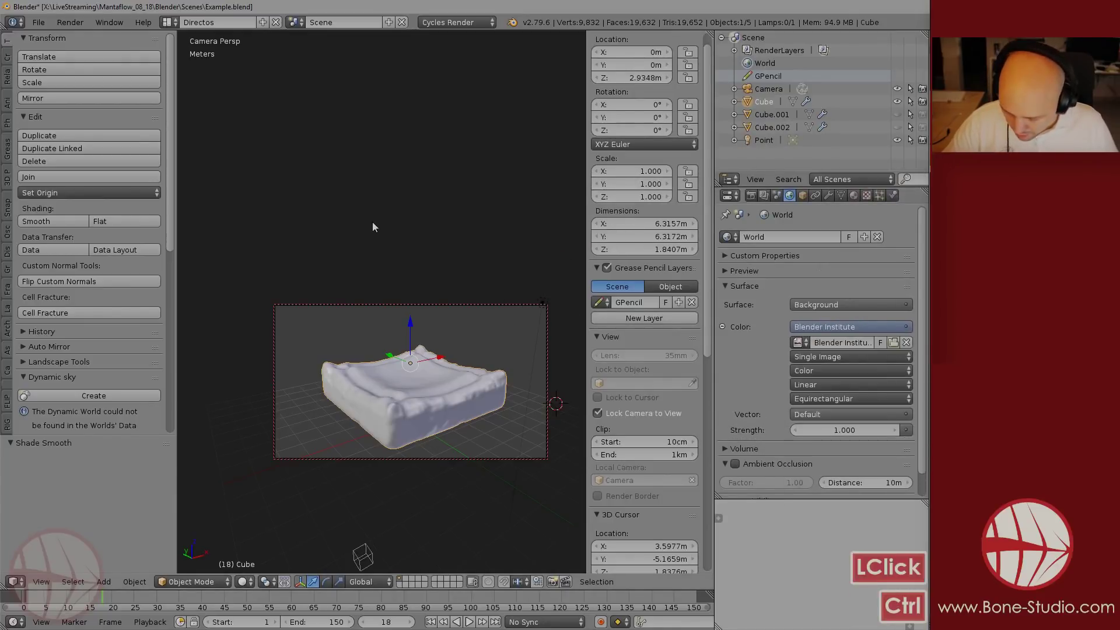
key(shift+z)
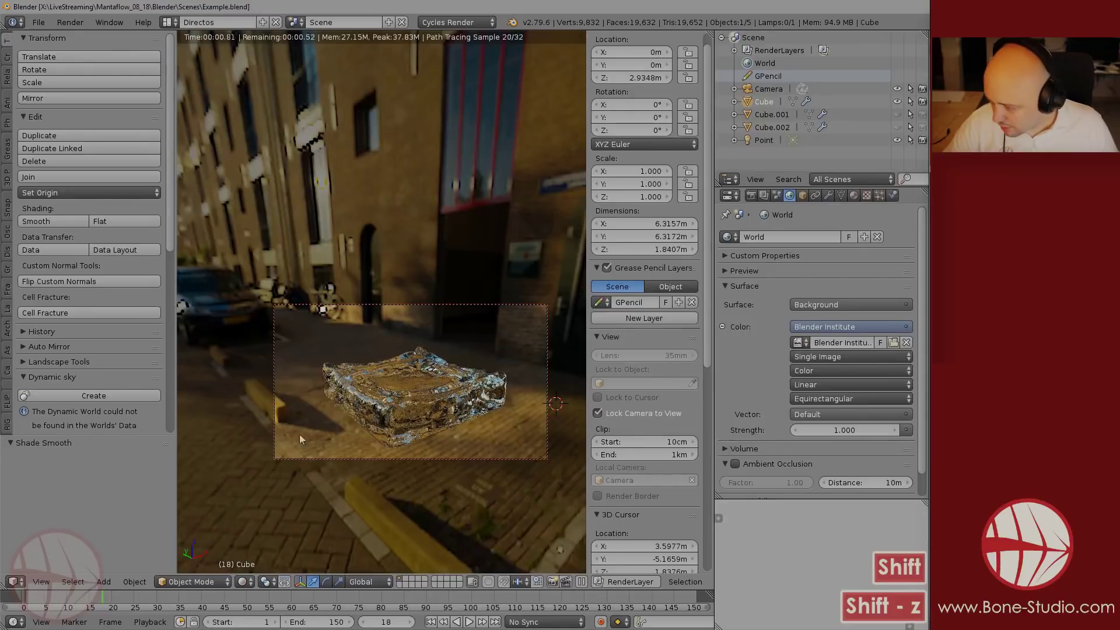
key(shift+z)
- Add a mesh plane at the scene origin as a ground and scale it up about 17 times
key(shift+c)
key(shift+a)
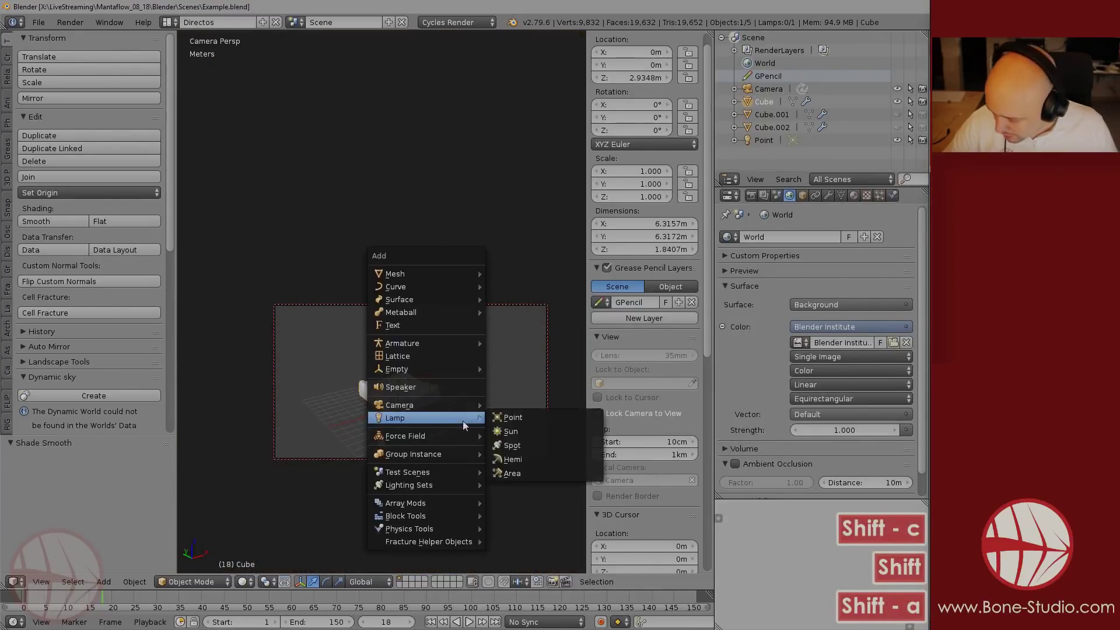
click(428, 274)
click(547, 273)
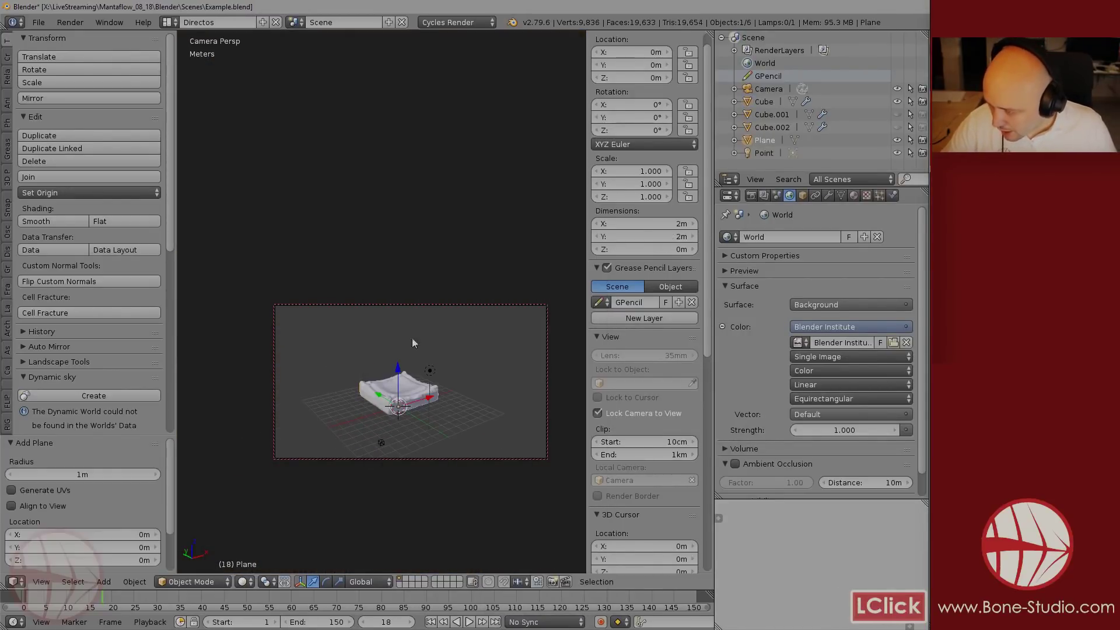
key(s)
click(571, 198)
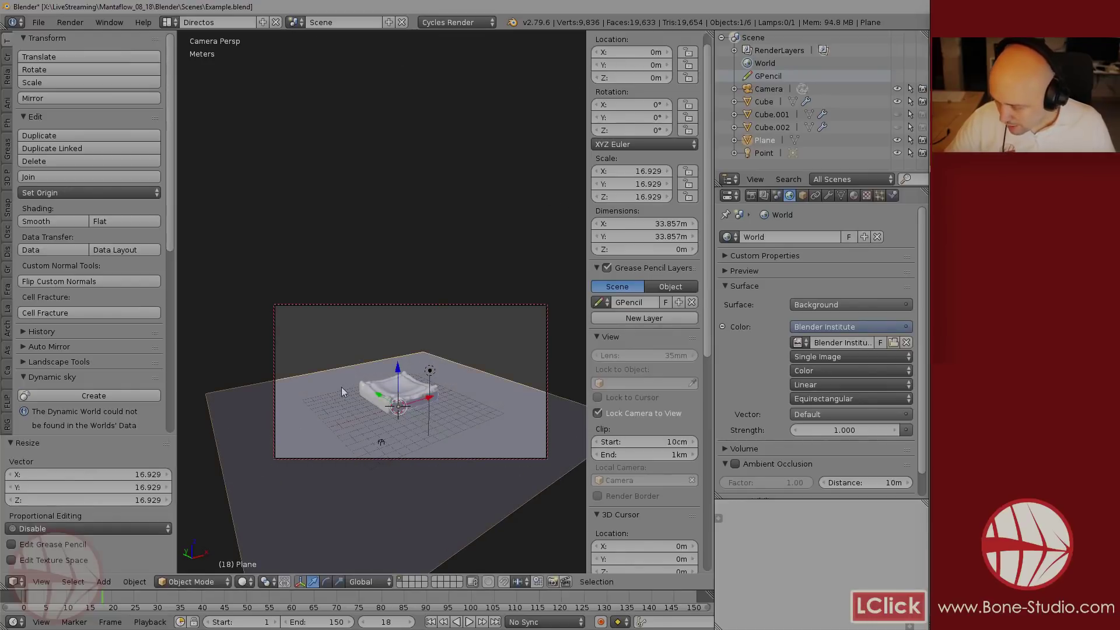
shift+middle_drag(341, 387, 412, 433)
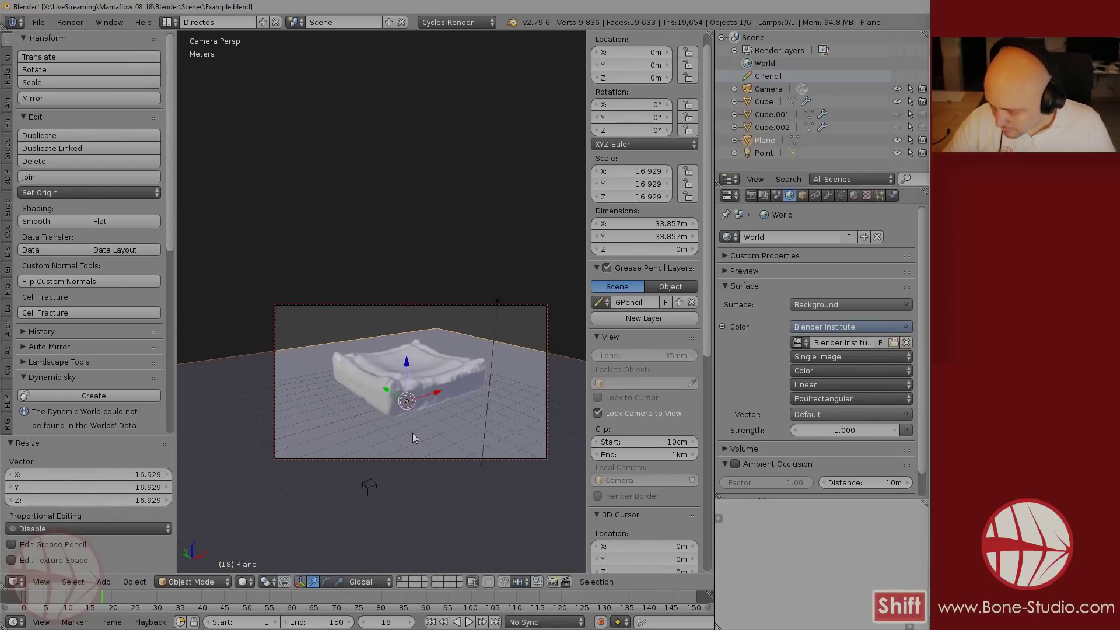
- Preview the ground plane in rendered shading and enlarge it to a scale of about 65
key(shift+z)
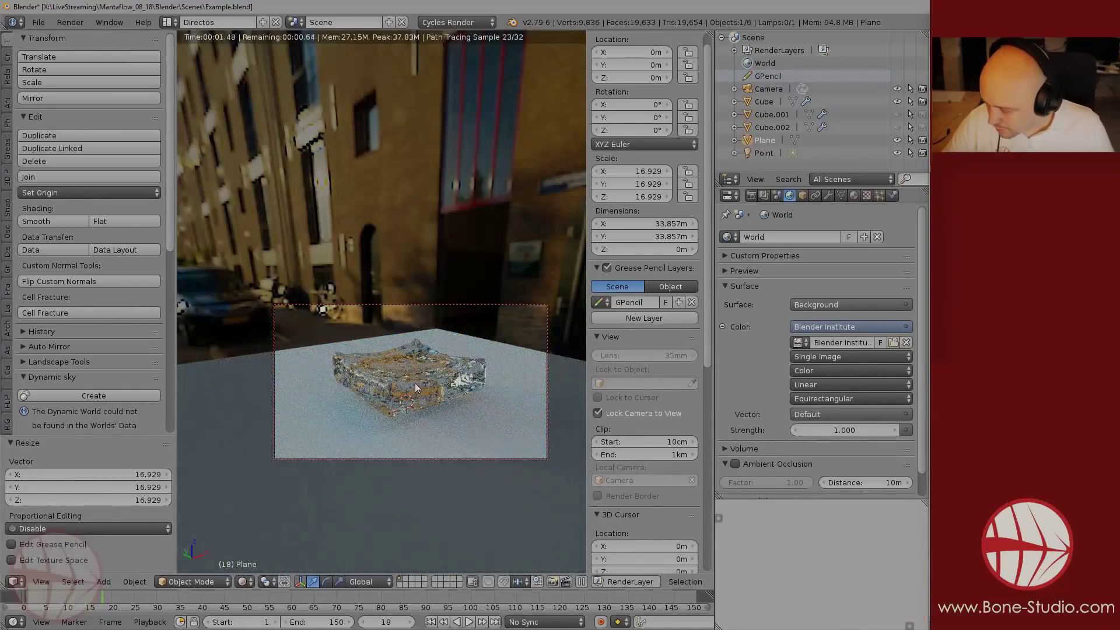
key(shift+z)
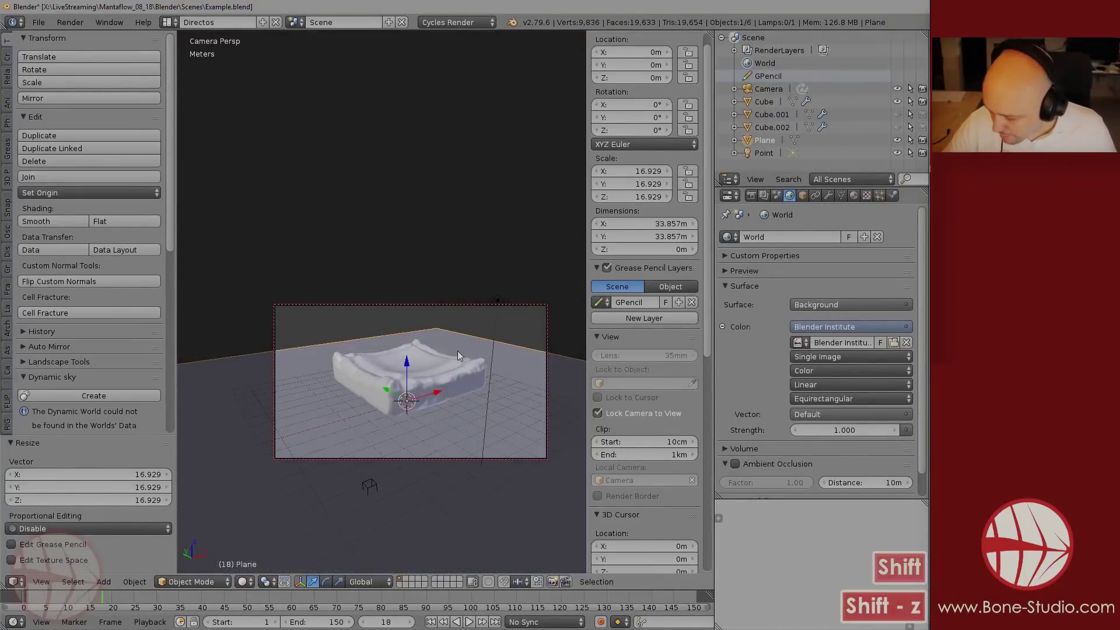
key(s)
click(289, 474)
key(shift+z)
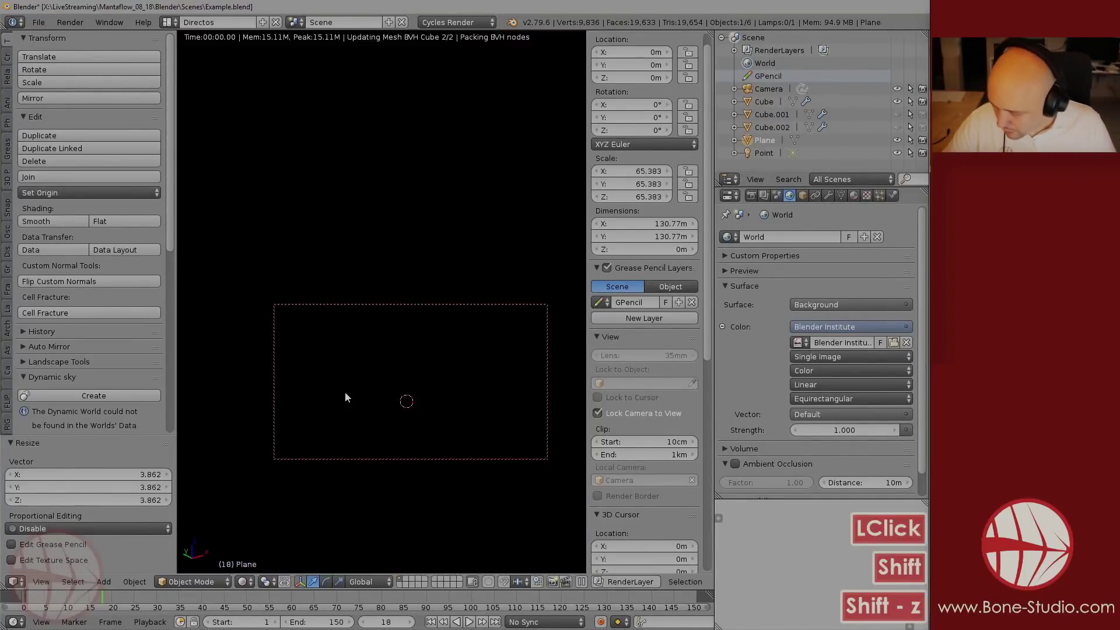
key(shift+z)
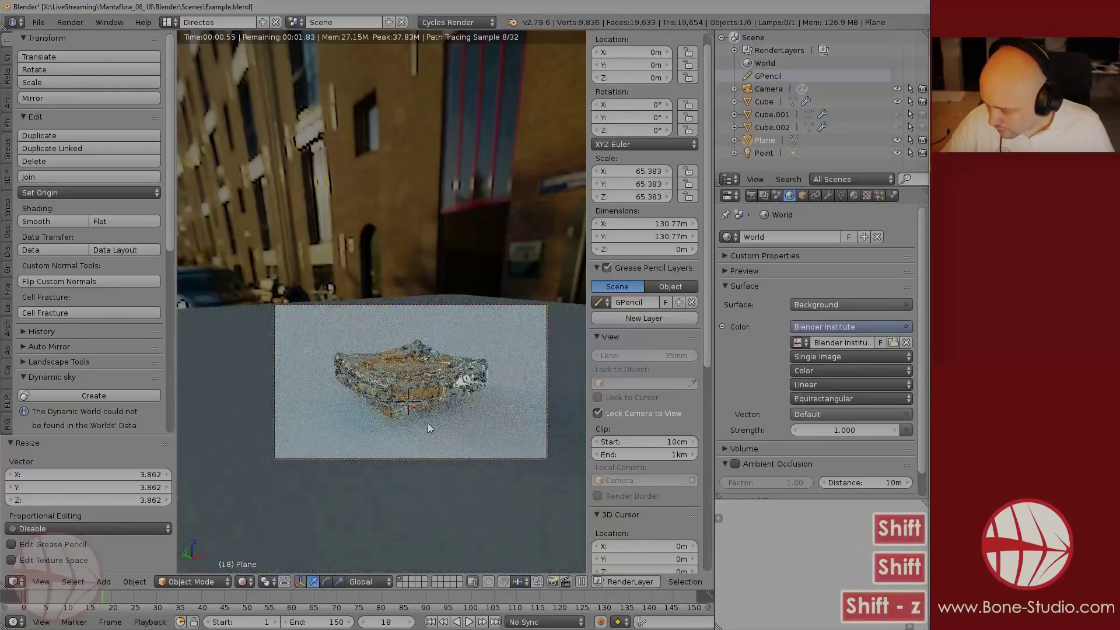
- Set the render border around the camera frame and move the animation to frame 20
key(ctrl+b)
drag(274, 305, 546, 458)
click(751, 195)
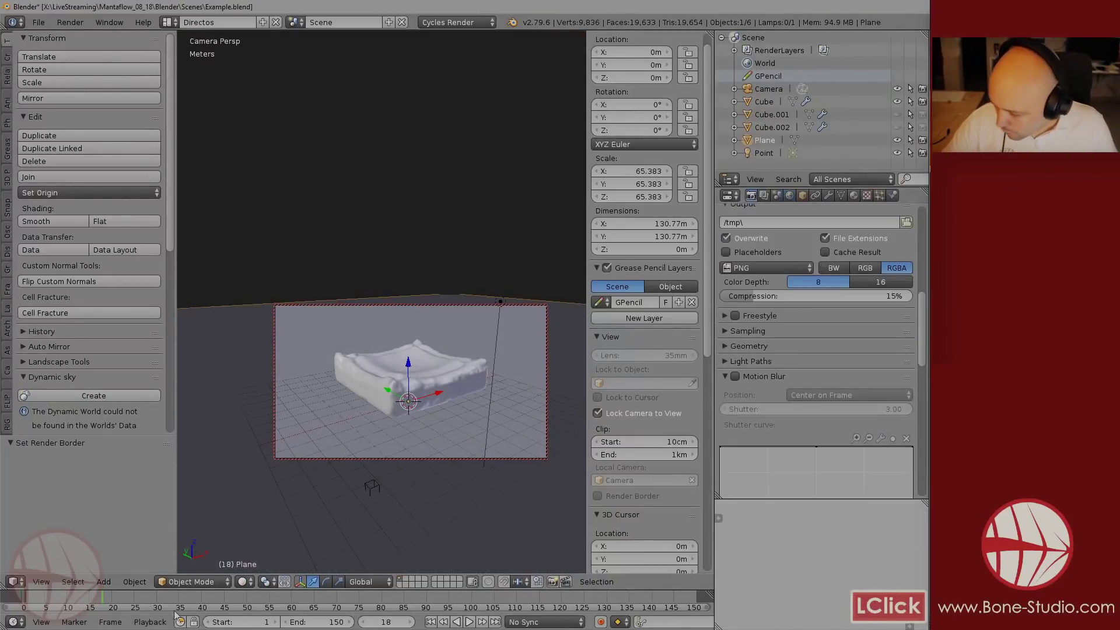
drag(175, 609, 112, 599)
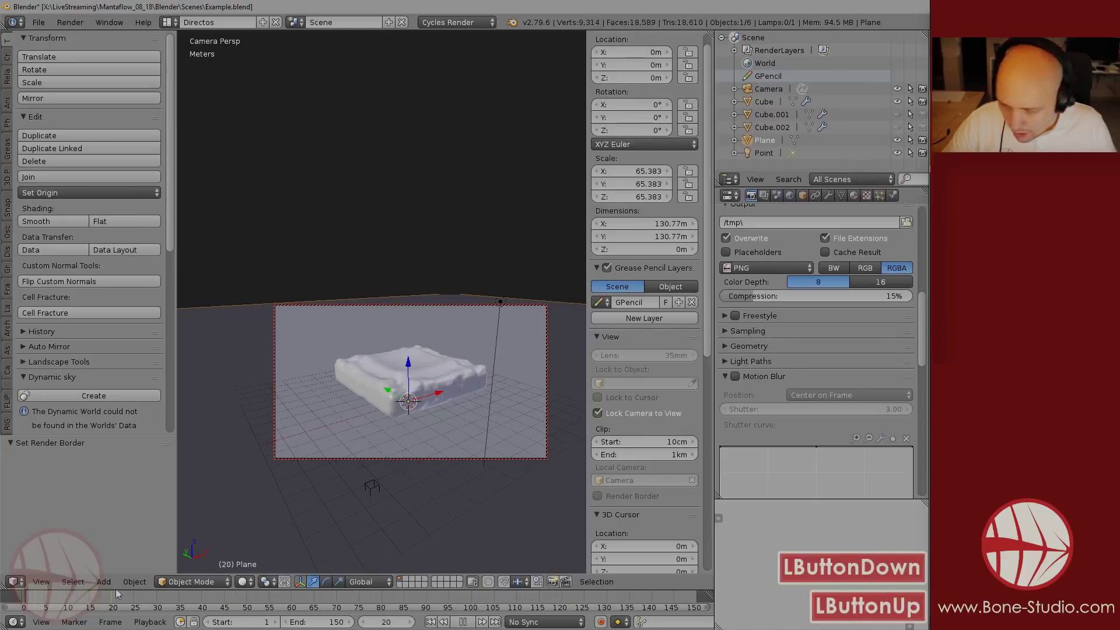
- Select the liquid domain cube and free its baked fluid mesh in the Mantaflow settings
click(893, 196)
right_click(445, 380)
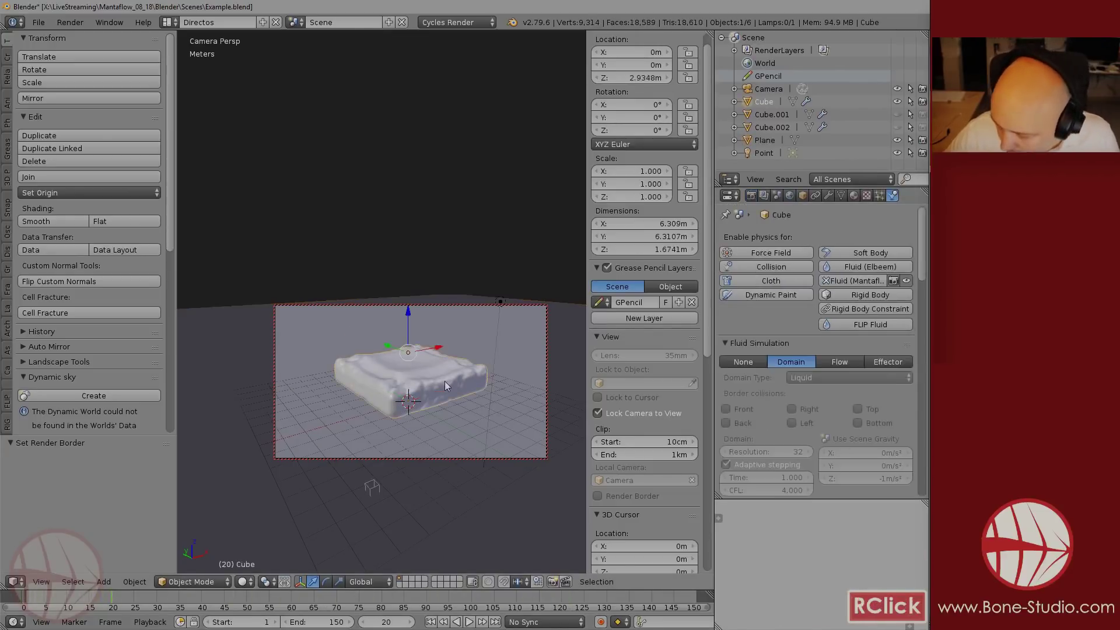
scroll(810, 347, down, 5)
scroll(809, 347, down, 5)
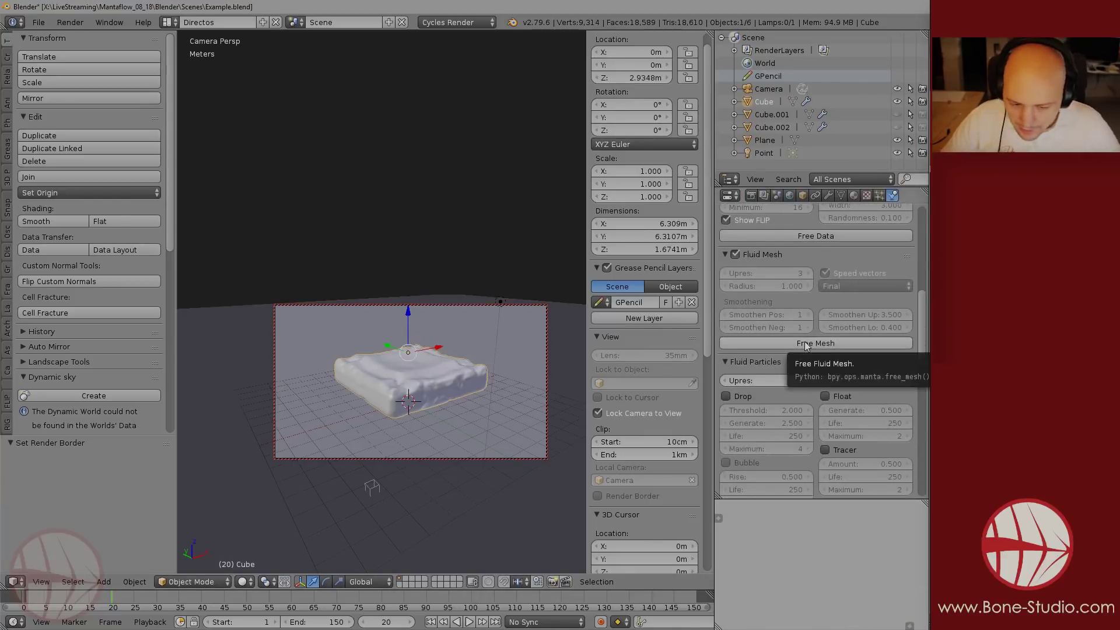
scroll(791, 350, down, 5)
scroll(808, 331, up, 1)
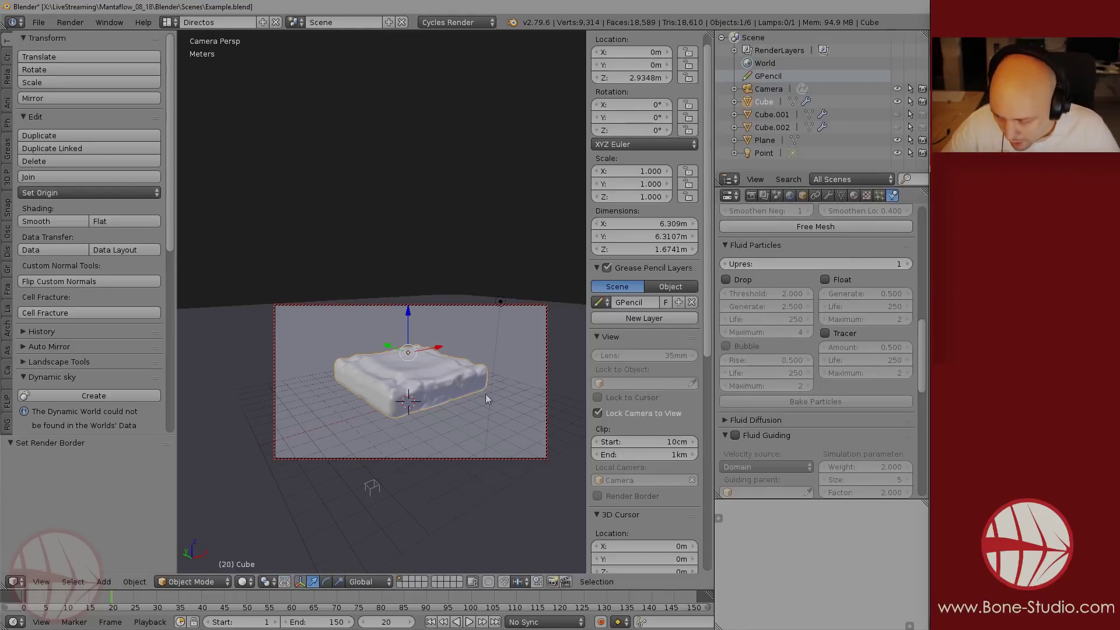
scroll(800, 394, up, 4)
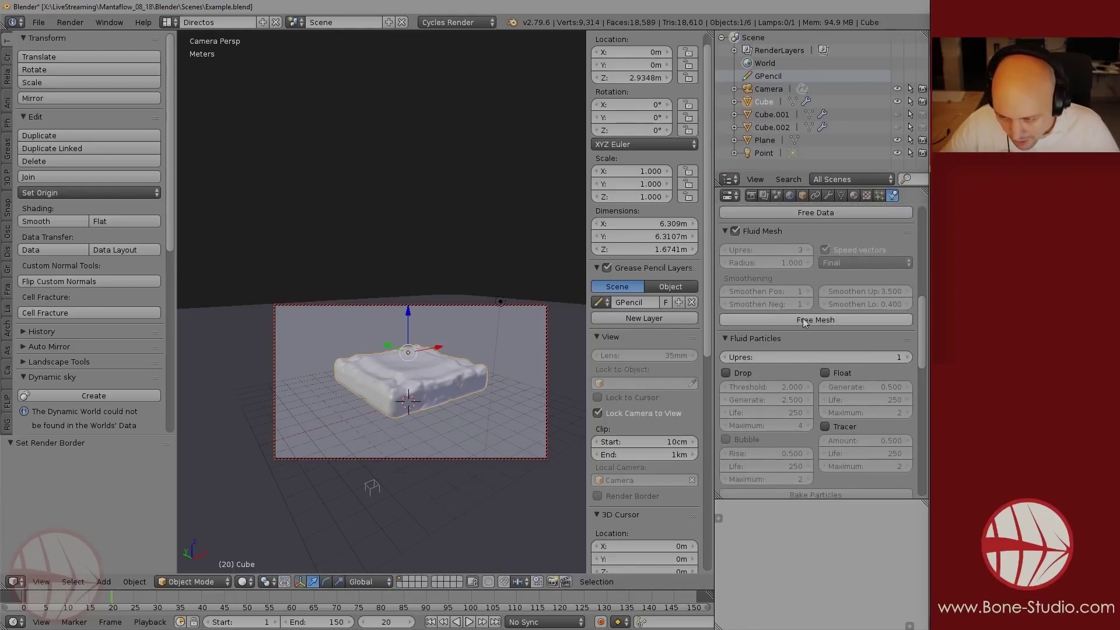
click(804, 318)
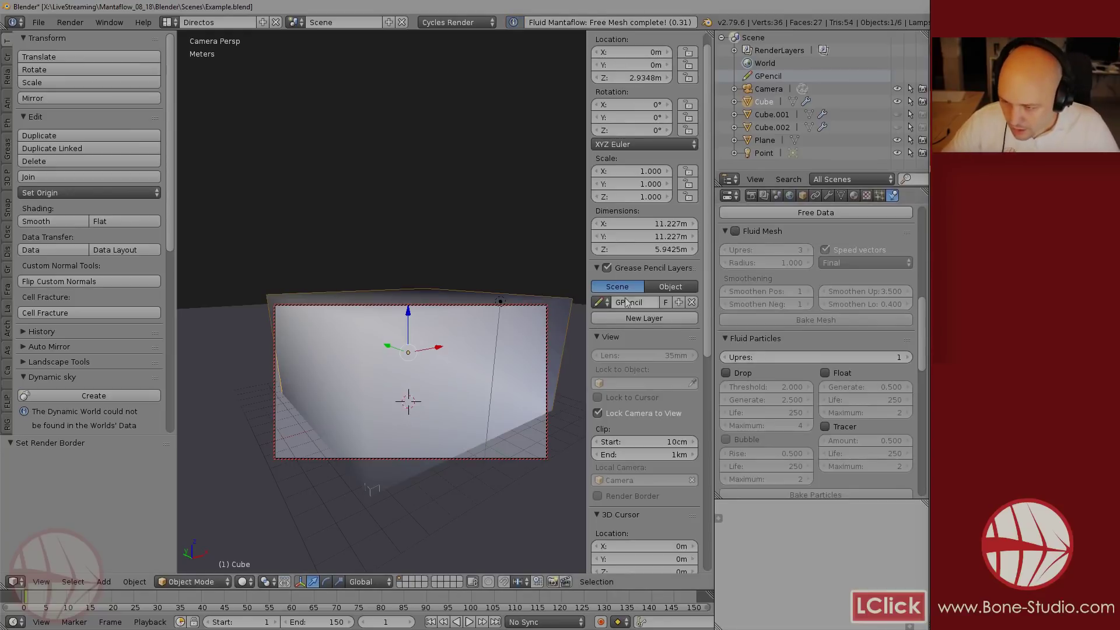
- Set the domain cube's maximum draw type to Wire
click(803, 196)
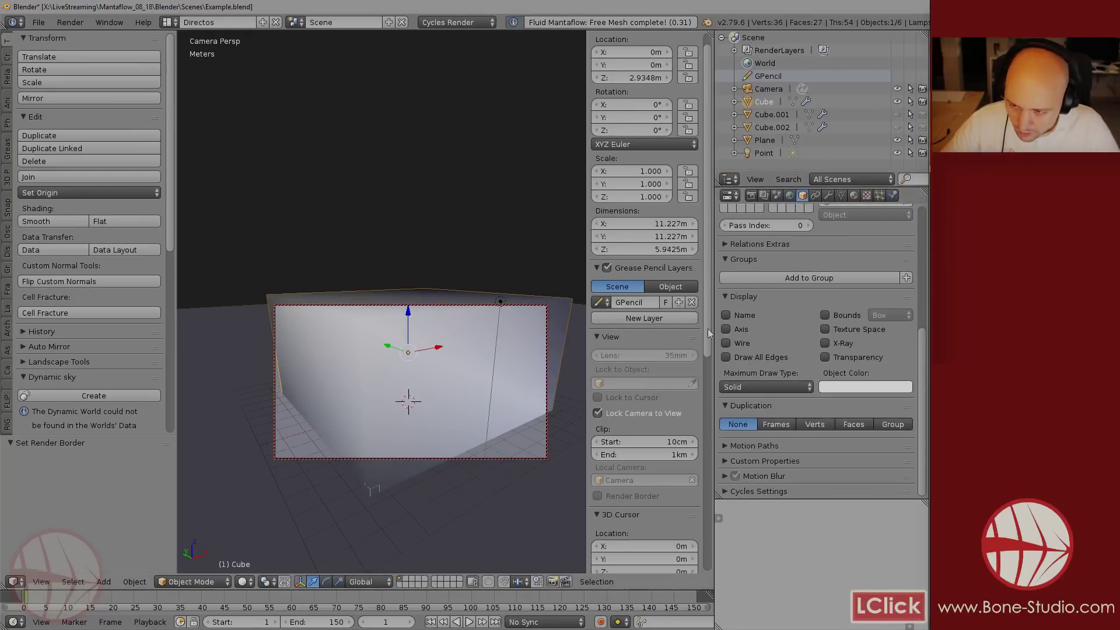
click(751, 387)
click(752, 358)
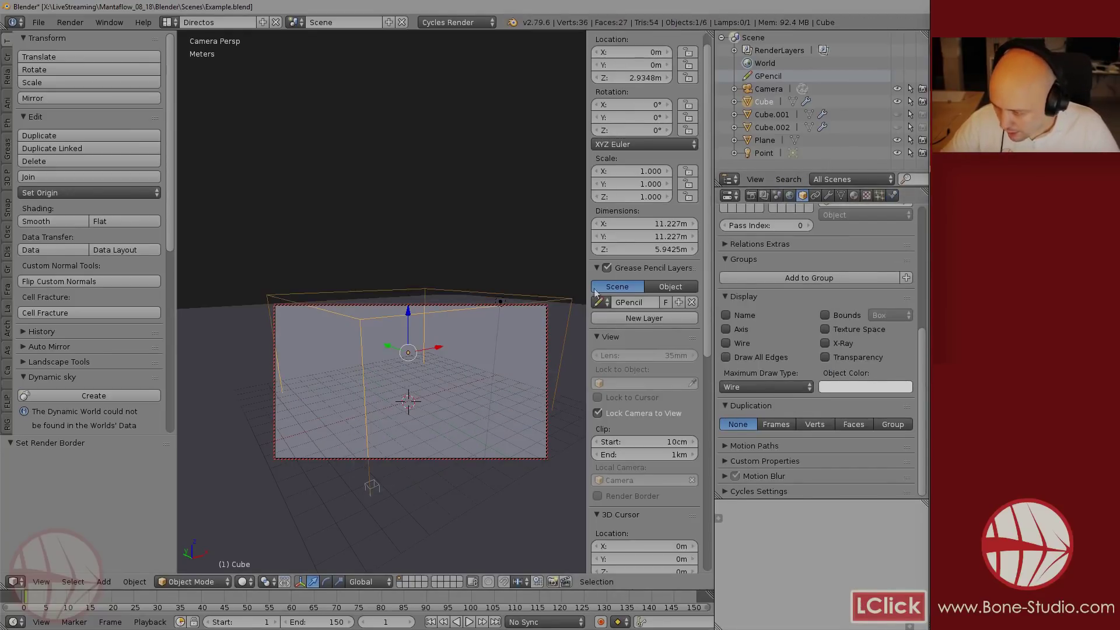
- Show the domain's FLIP Particles in the viewport and play the simulation up to frame 22
click(880, 196)
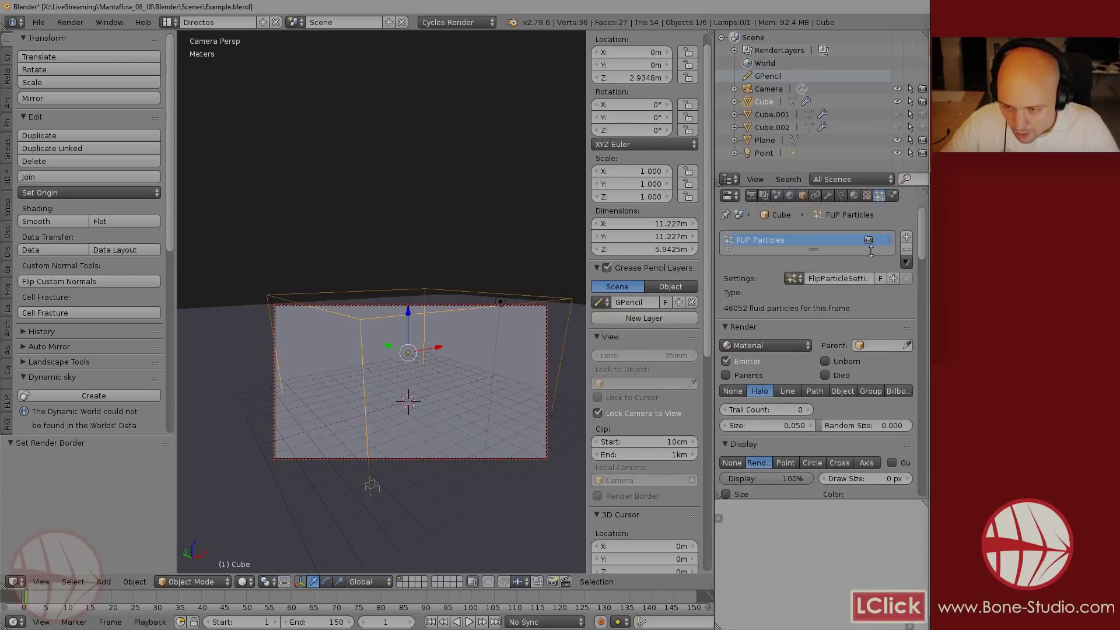
click(893, 196)
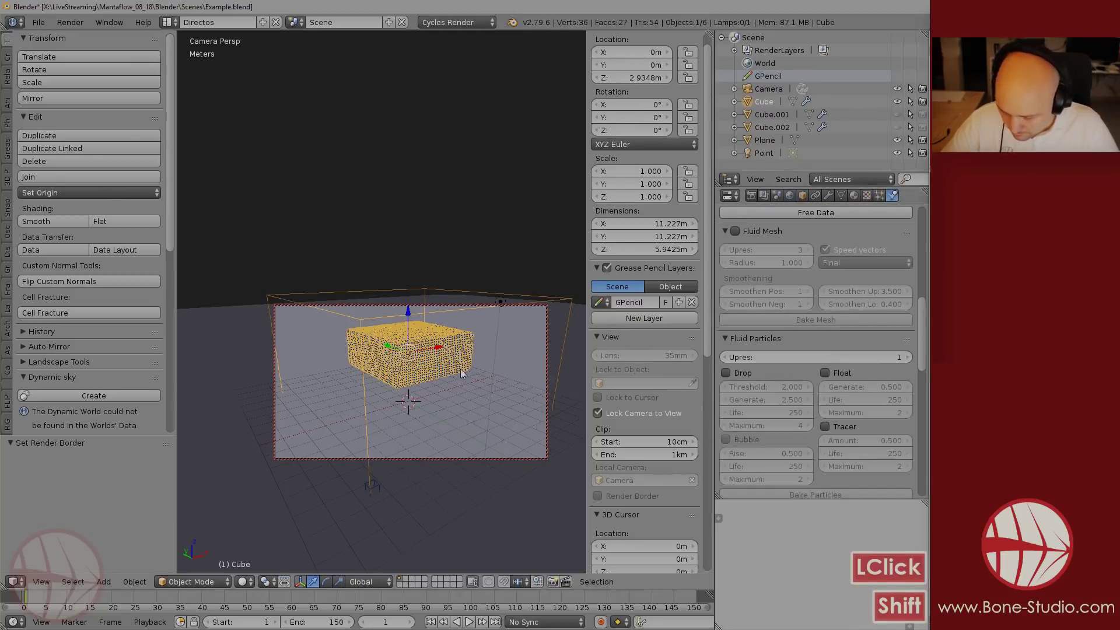
key(alt+a)
scroll(811, 310, down, 6)
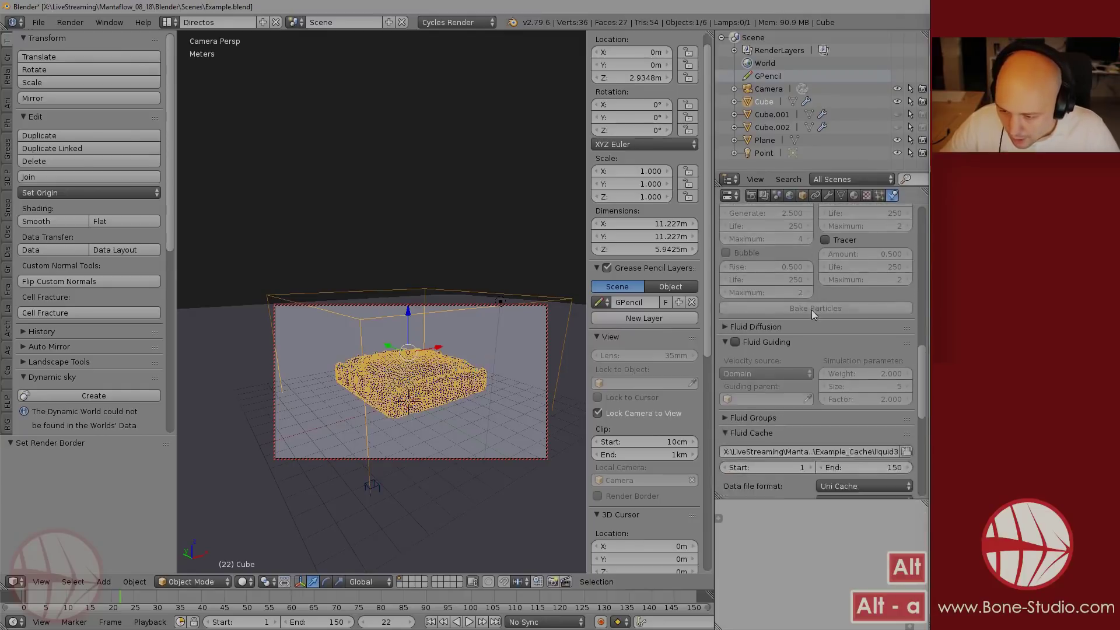
- Save the scene over the existing Example.blend file
scroll(814, 314, up, 5)
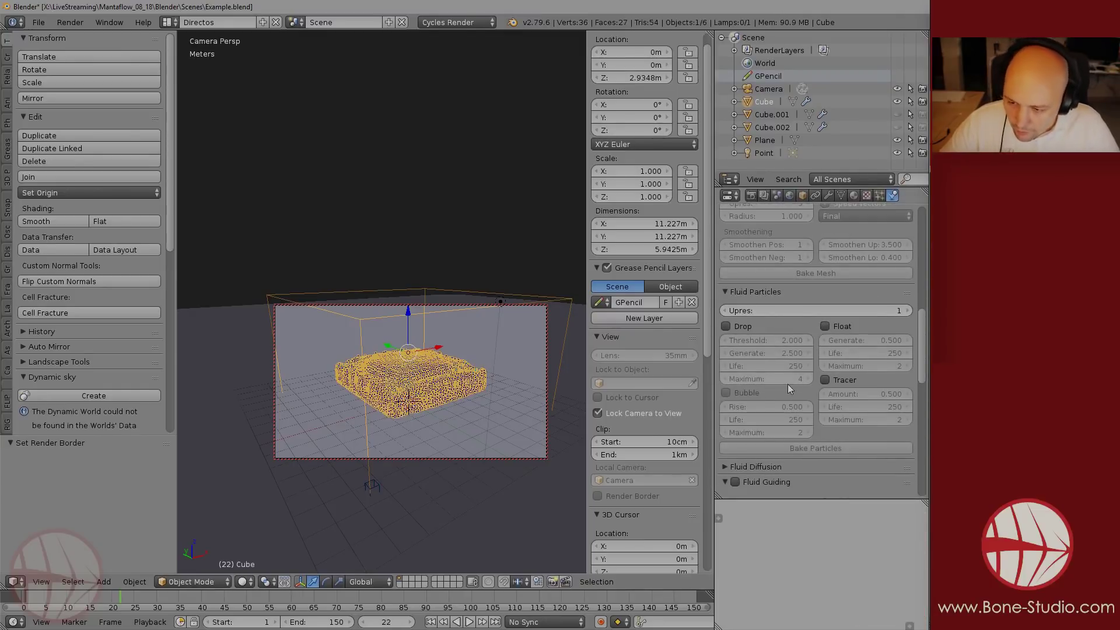
key(ctrl+s)
click(326, 308)
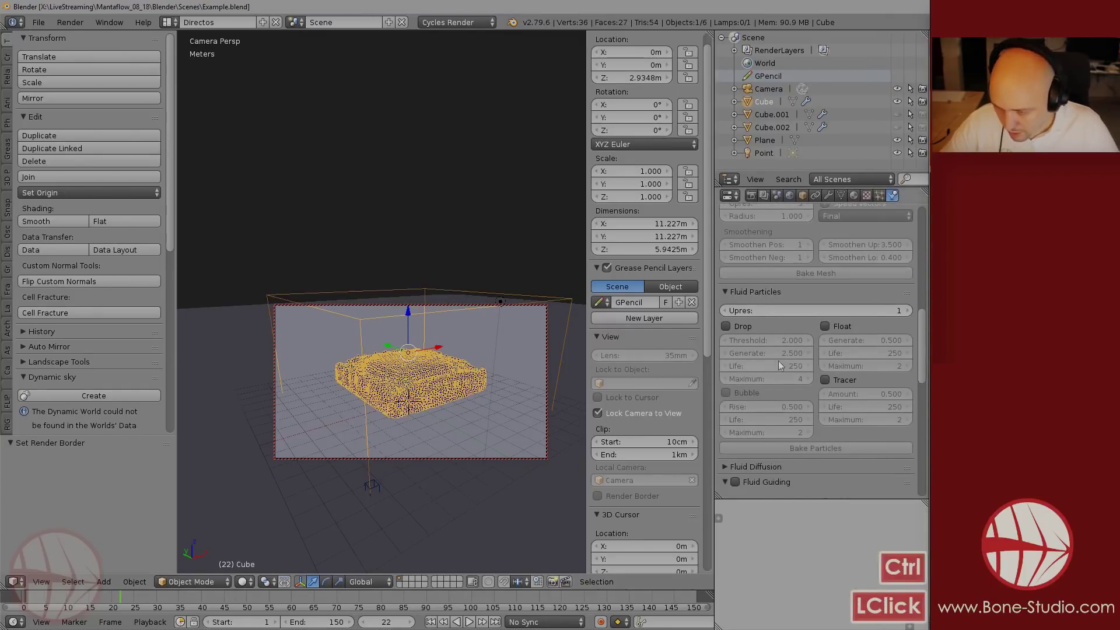
- Enable Float and Drop particles for the liquid domain and set the Float particles' Generate value to 20.9
click(825, 326)
click(730, 327)
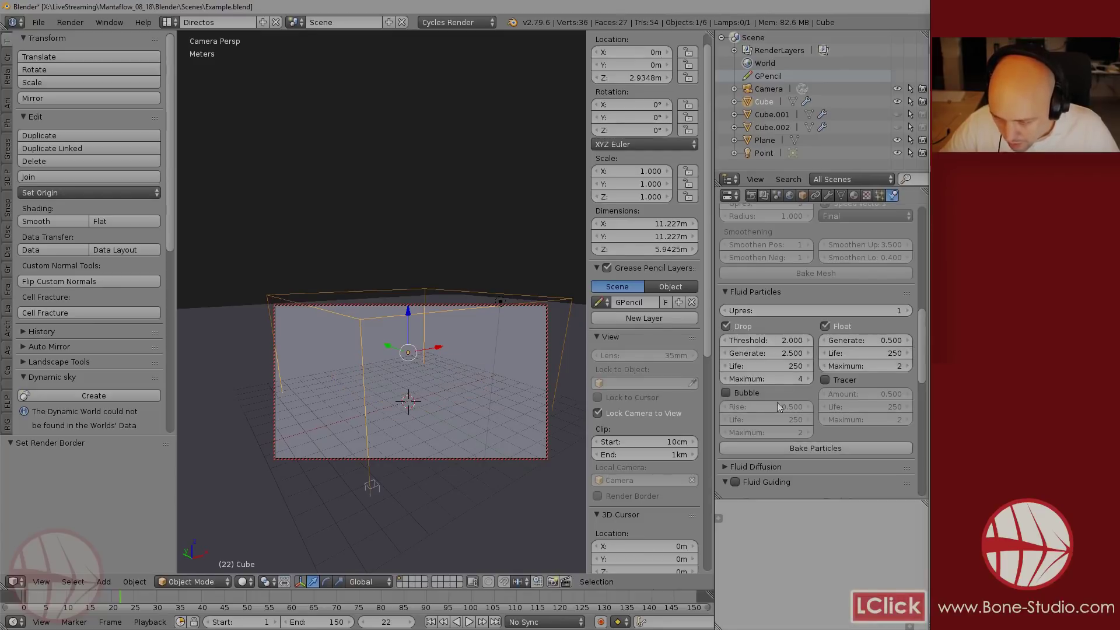
click(863, 340)
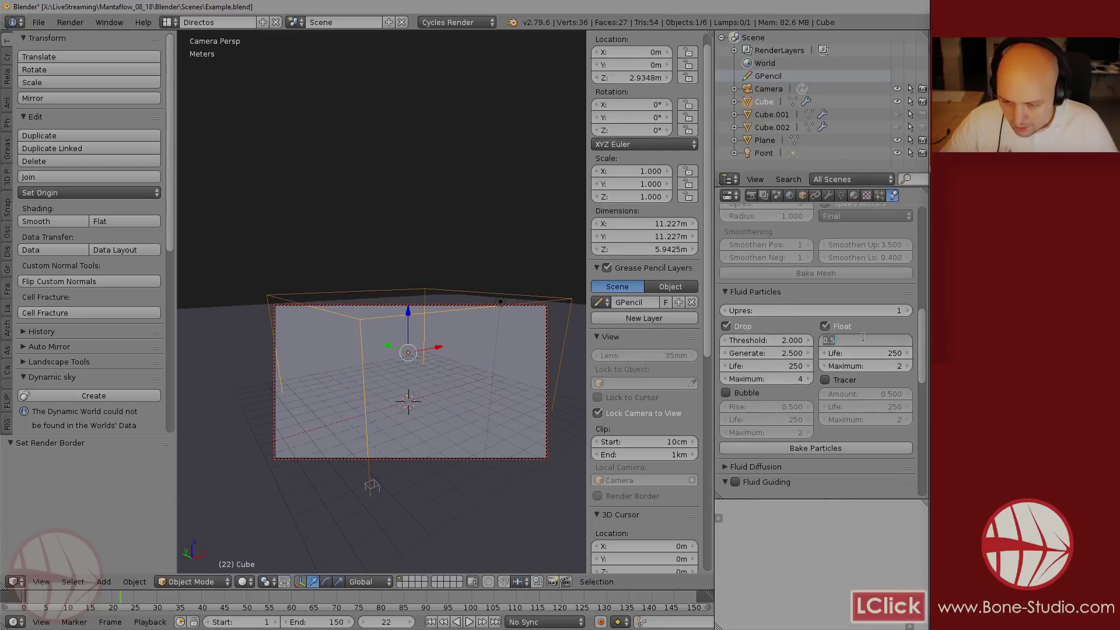
key(Home)
key(Delete)
text(20)
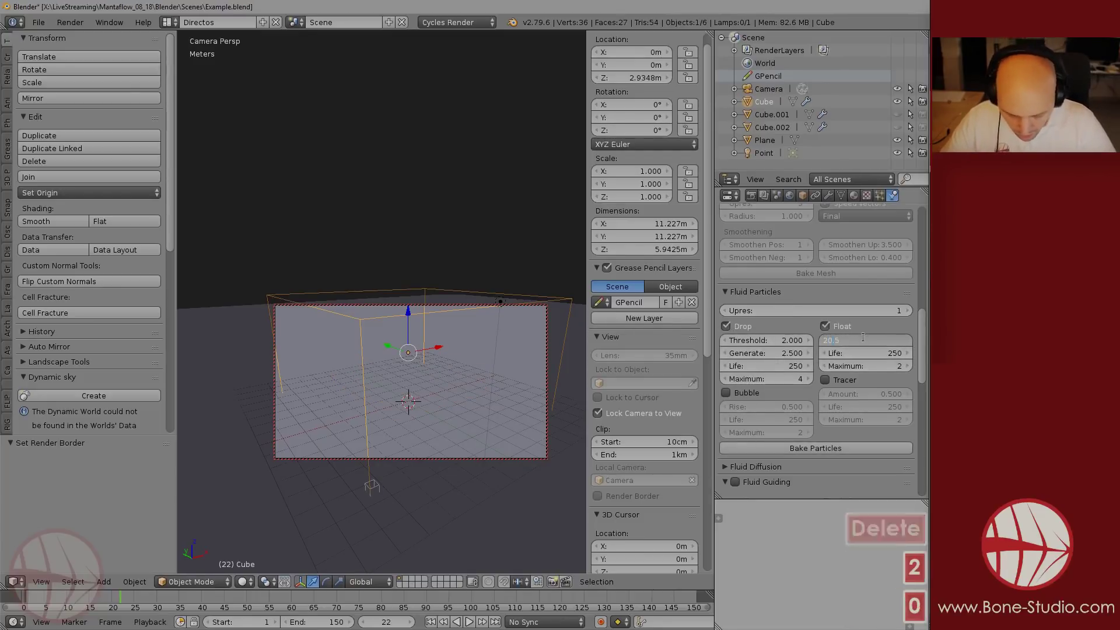
key(End)
key(BackSpace)
text(9)
key(Left)
key(Left)
key(Left)
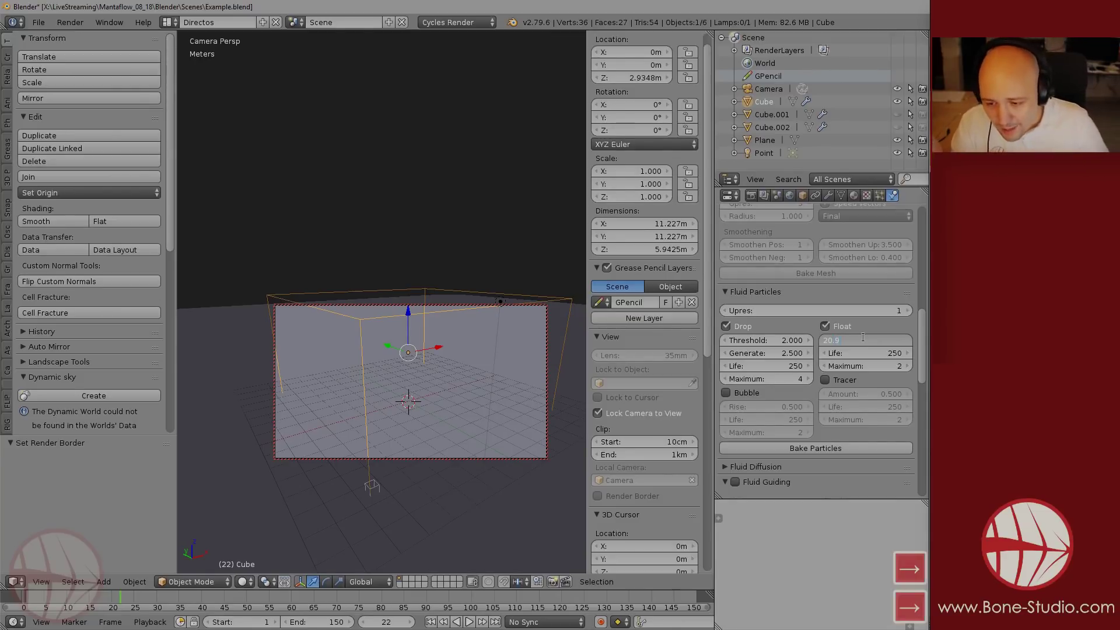
key(shift+Right)
key(shift+Right)
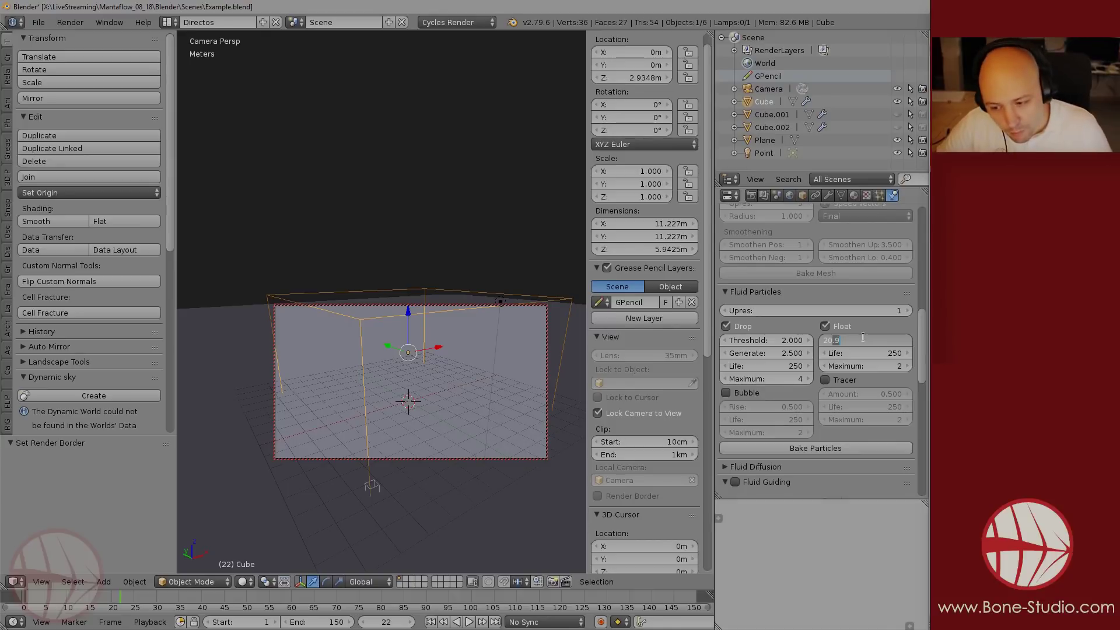
key(Right)
key(Left)
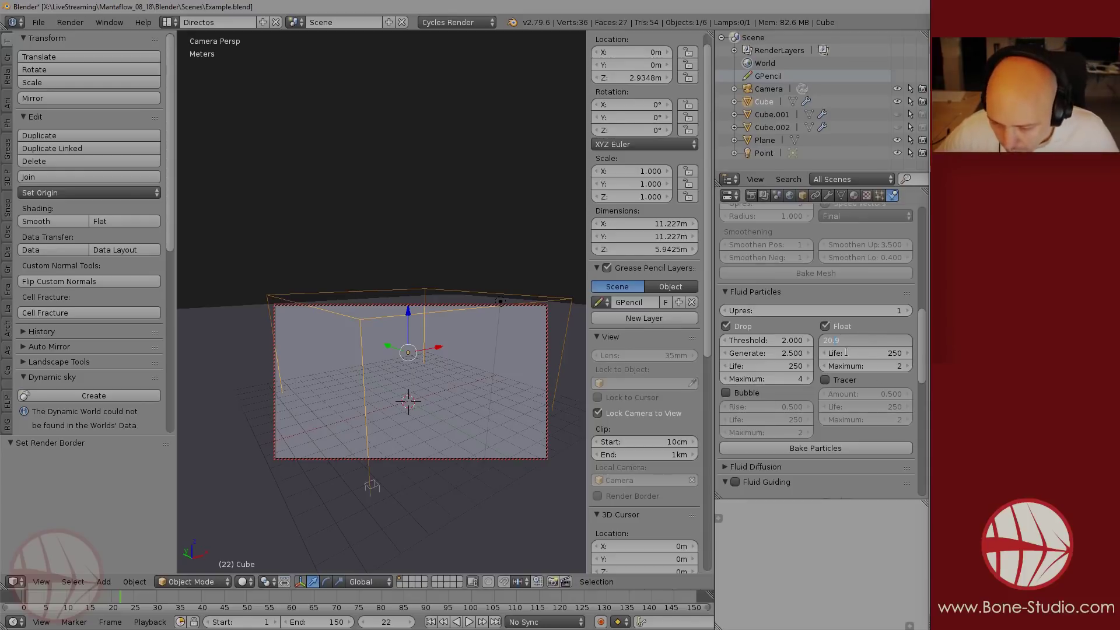
- Set the Float particles' Maximum to 200
click(862, 366)
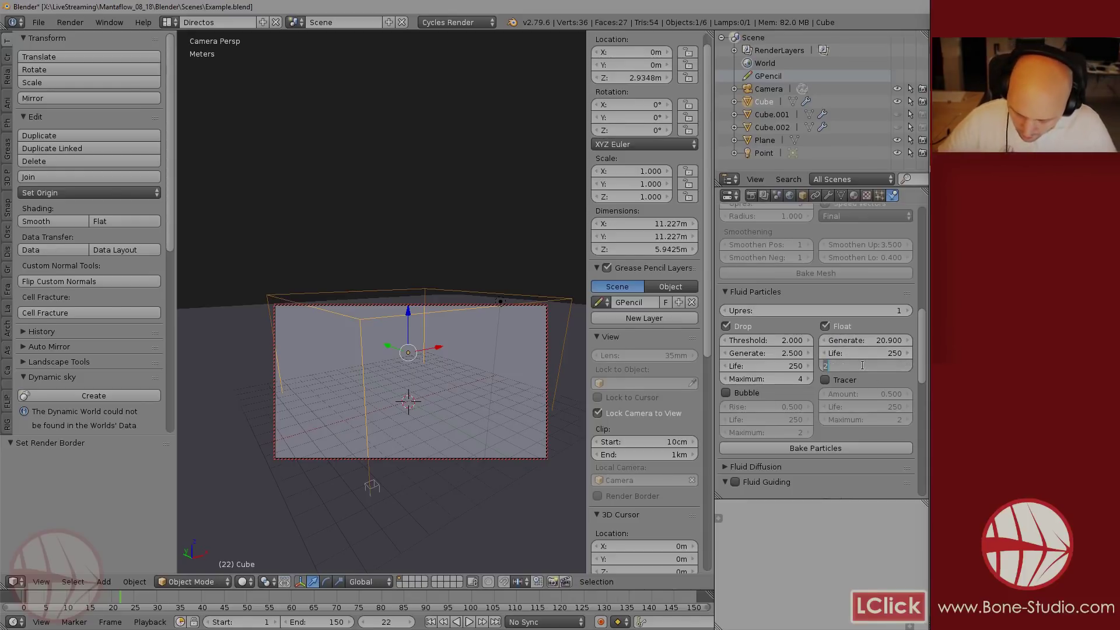
text(200)
key(Return)
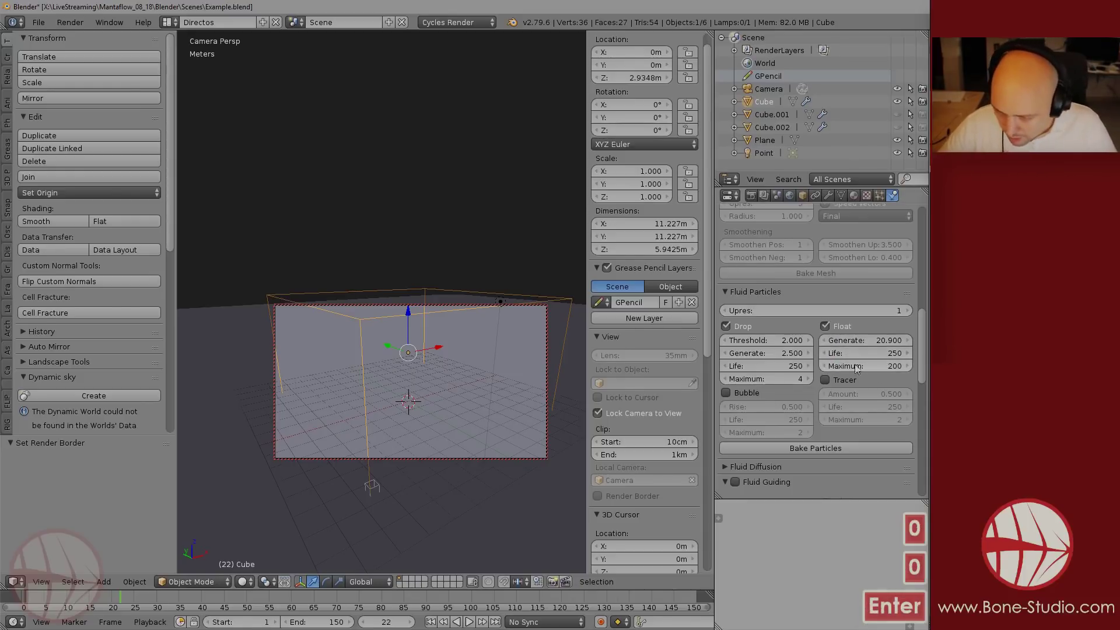
- Open the Drop particles' Generate value for editing and remove its leading digit
click(756, 353)
key(Home)
key(Delete)
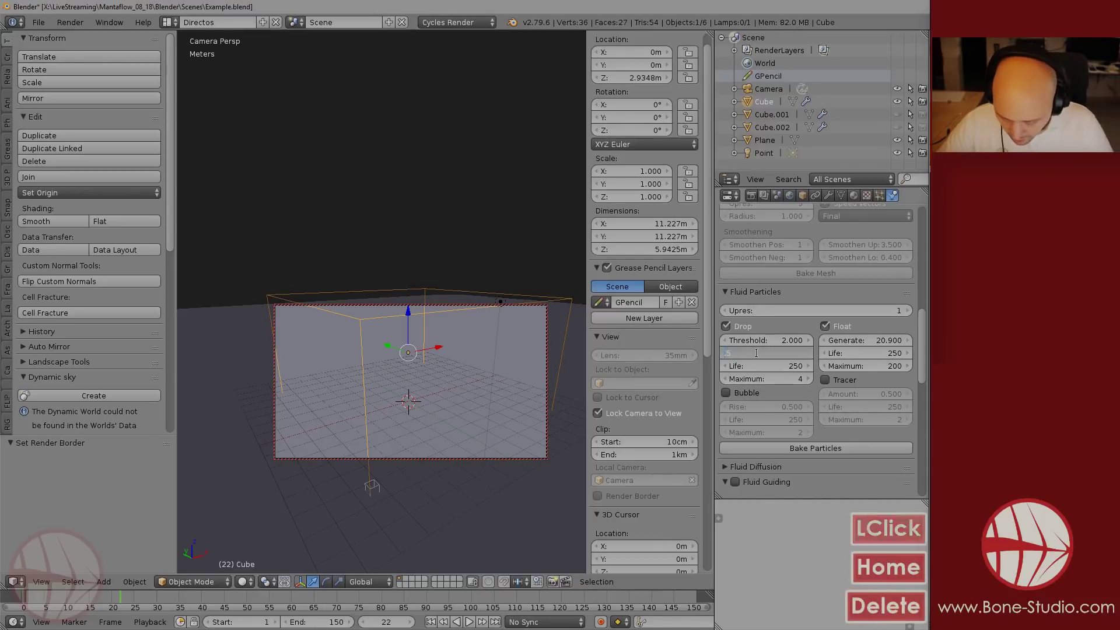
- Set the Drop particles' Generate value to 10.5 and Maximum to 200, and save the file
text(10)
key(Right)
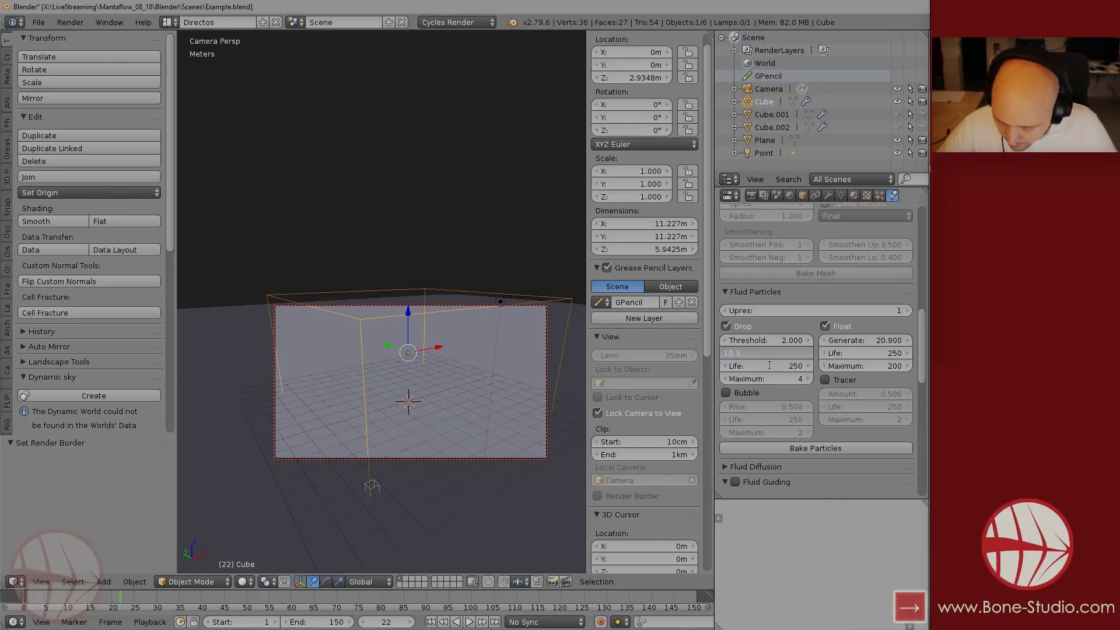
click(783, 379)
text(200)
key(Return)
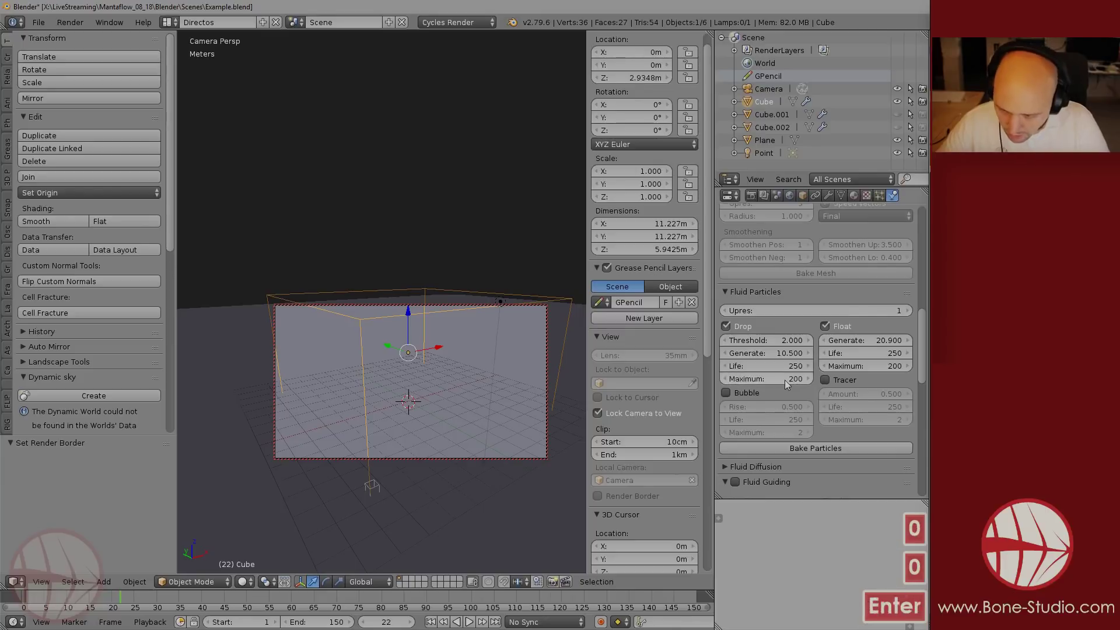
key(ctrl+s)
click(335, 345)
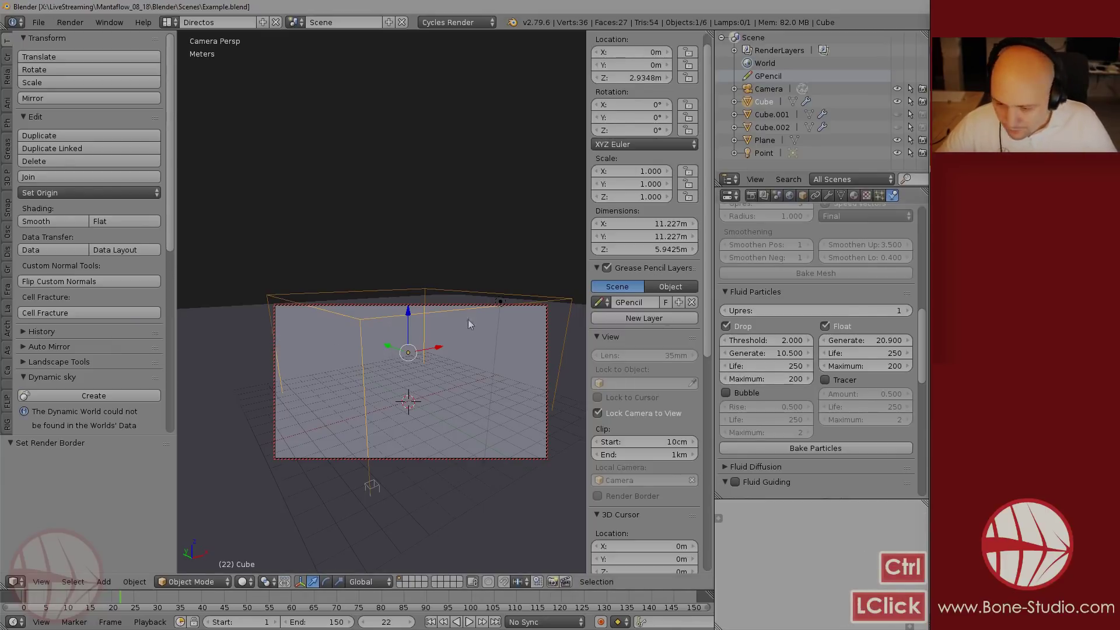
- Set the fluid particles' Upres to 3, bake the particles and pause the bake partway
click(817, 448)
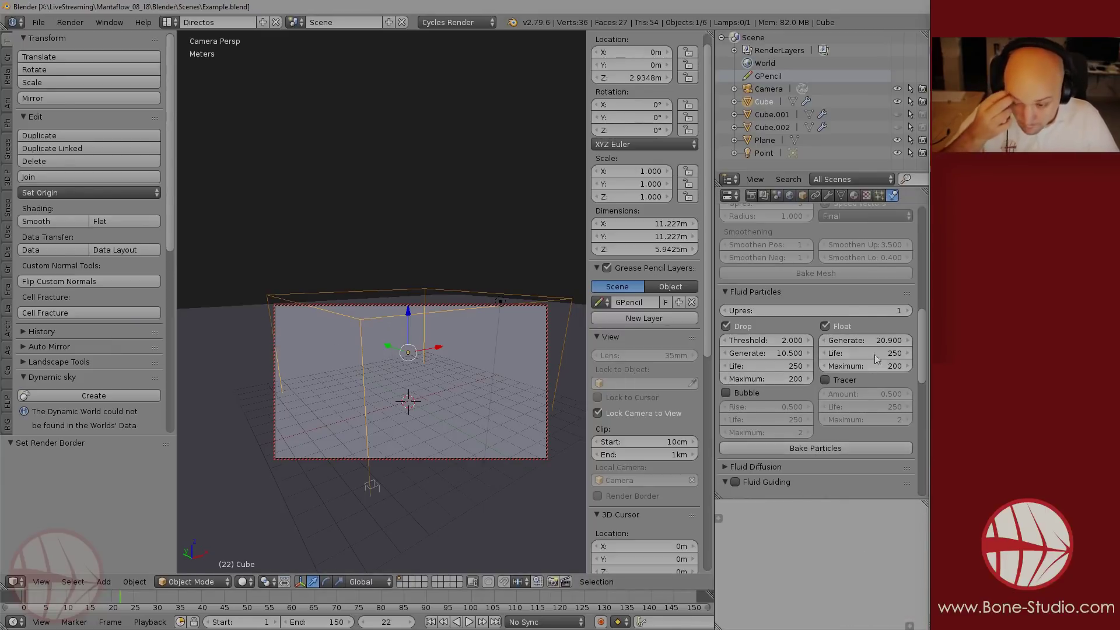
drag(759, 311, 768, 311)
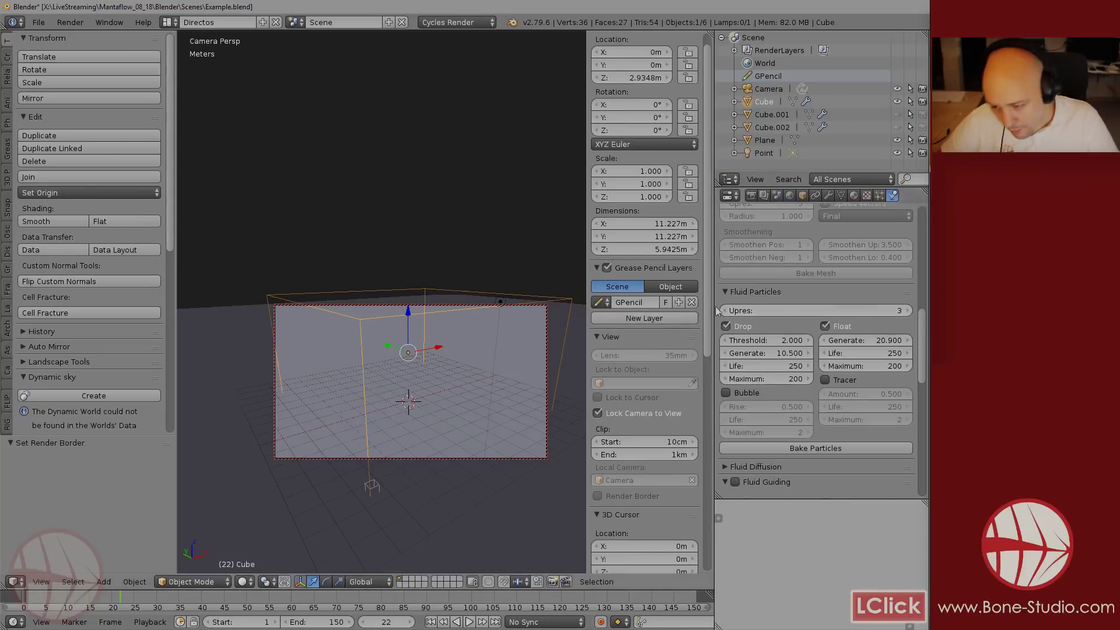
click(809, 449)
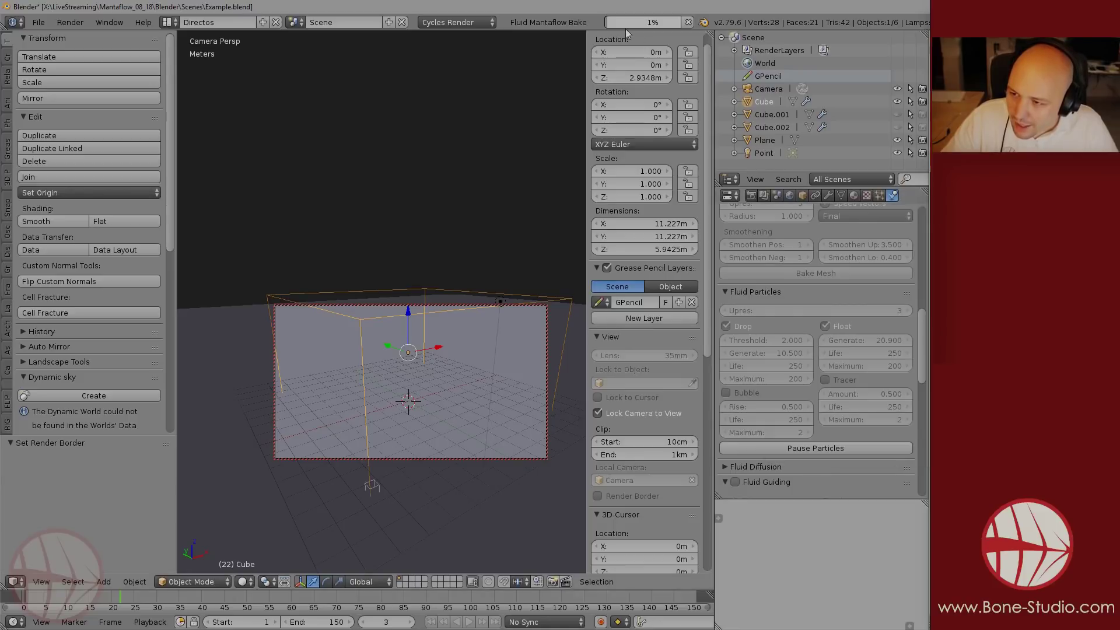
mouse_move(655, 24)
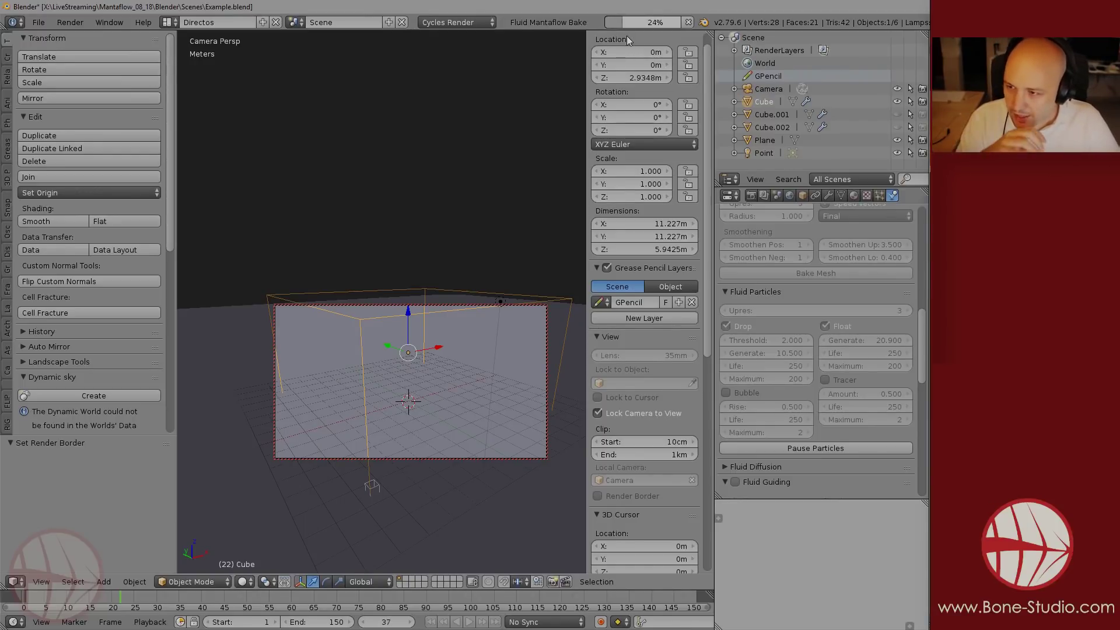
click(825, 448)
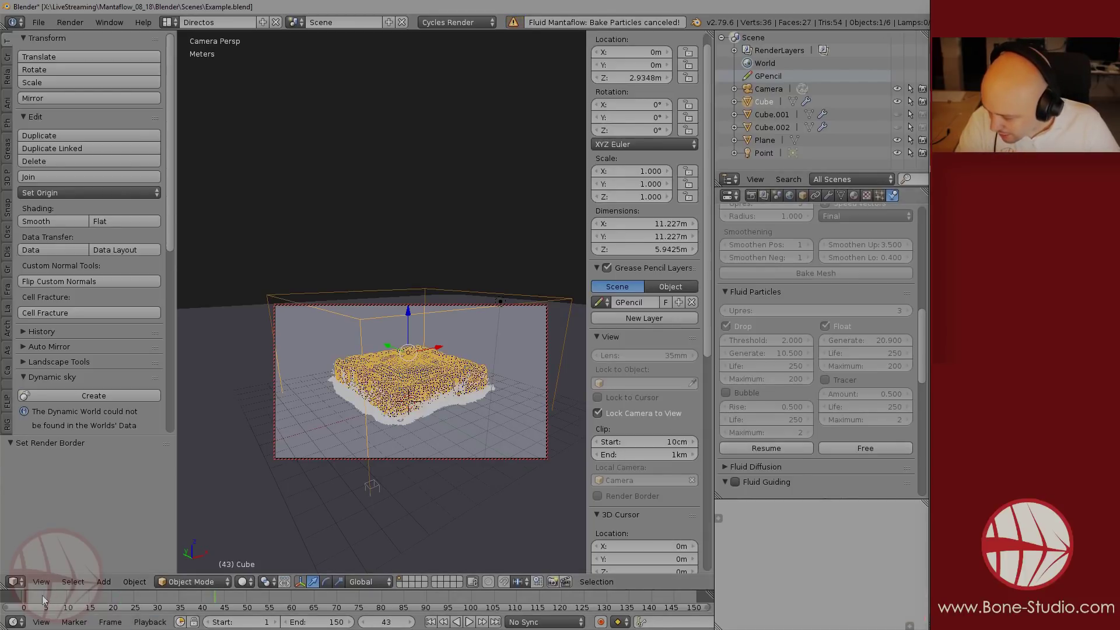
- Play back the partly baked particle simulation from the start of the timeline
drag(42, 596, 96, 616)
key(alt+a)
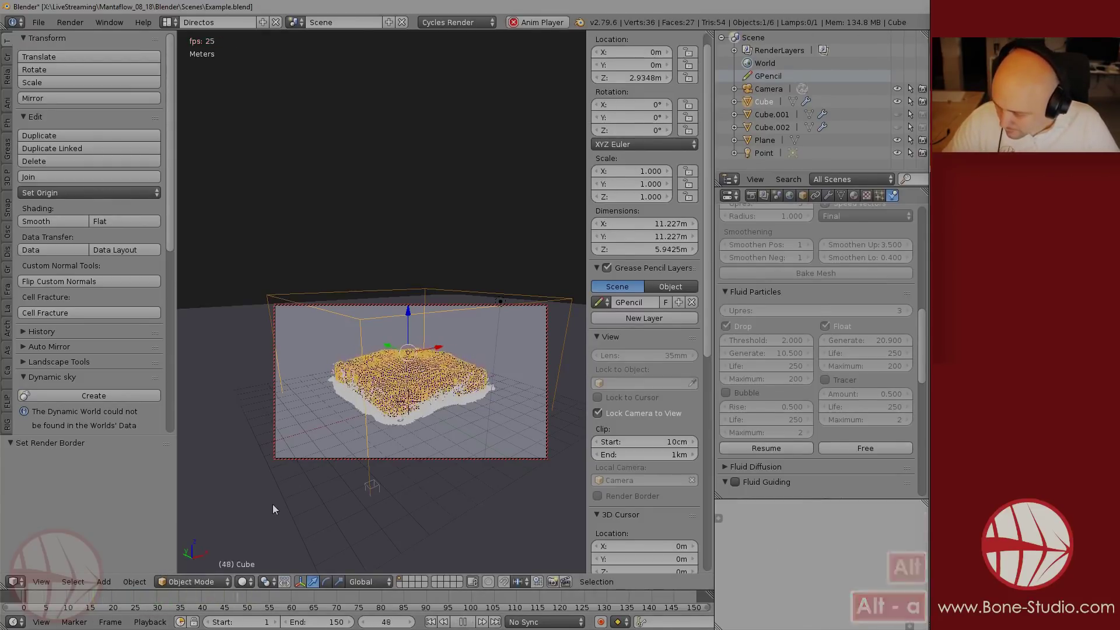
key(alt+a)
- Hide the FLIP Particles in the viewport, show the Float Particles and replay the simulation from the first frame
scroll(861, 292, up, 10)
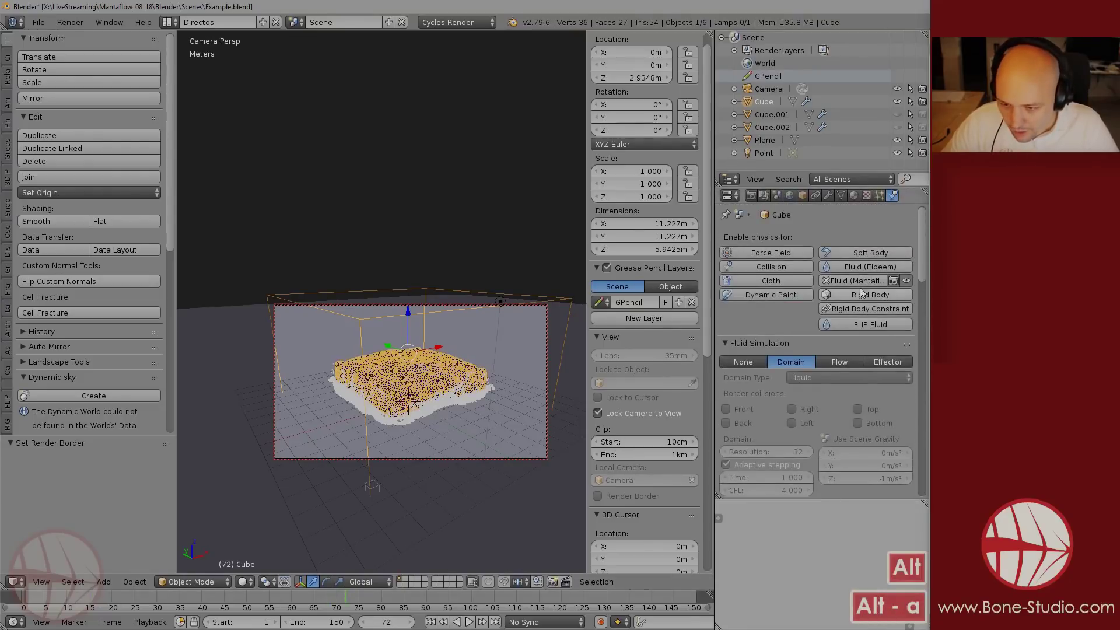
click(879, 196)
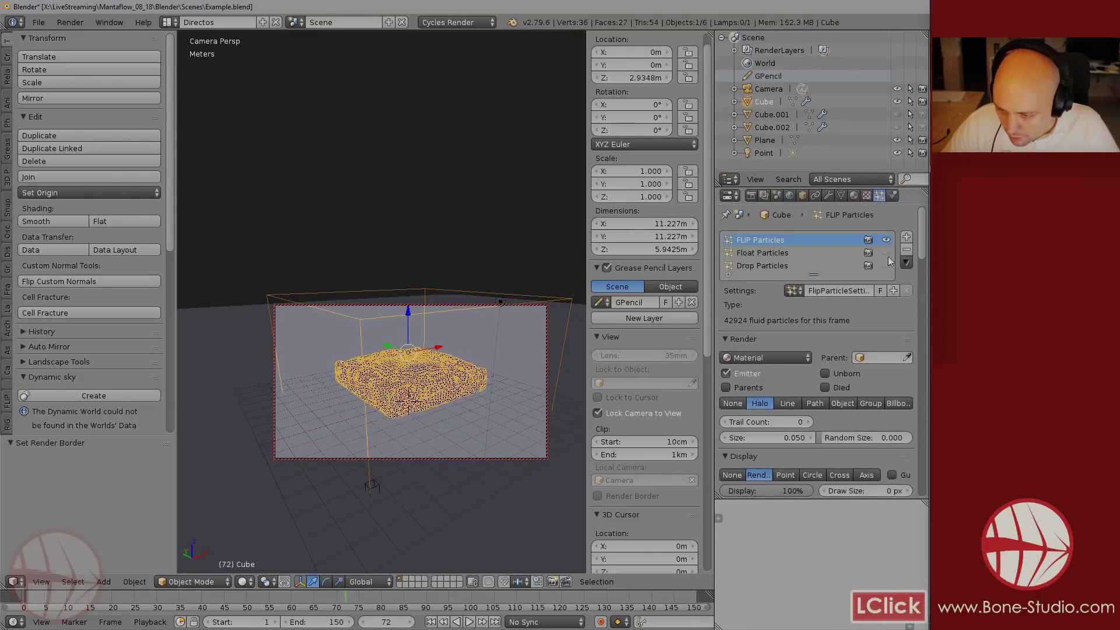
click(886, 240)
click(885, 253)
key(alt+a)
key(alt+a)
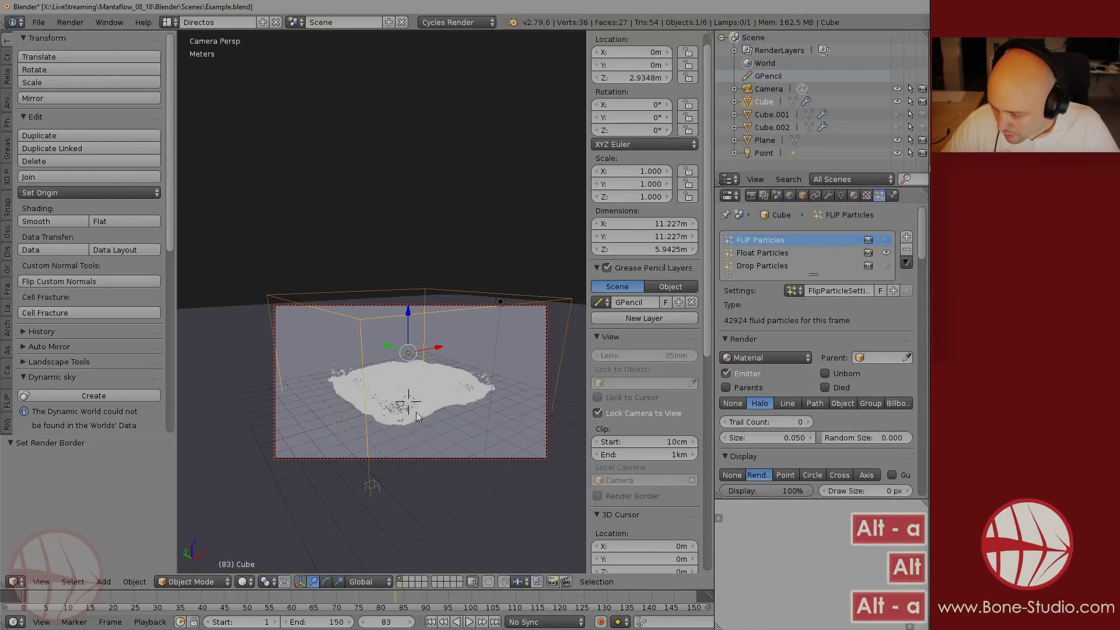
key(shift+Left)
key(alt+a)
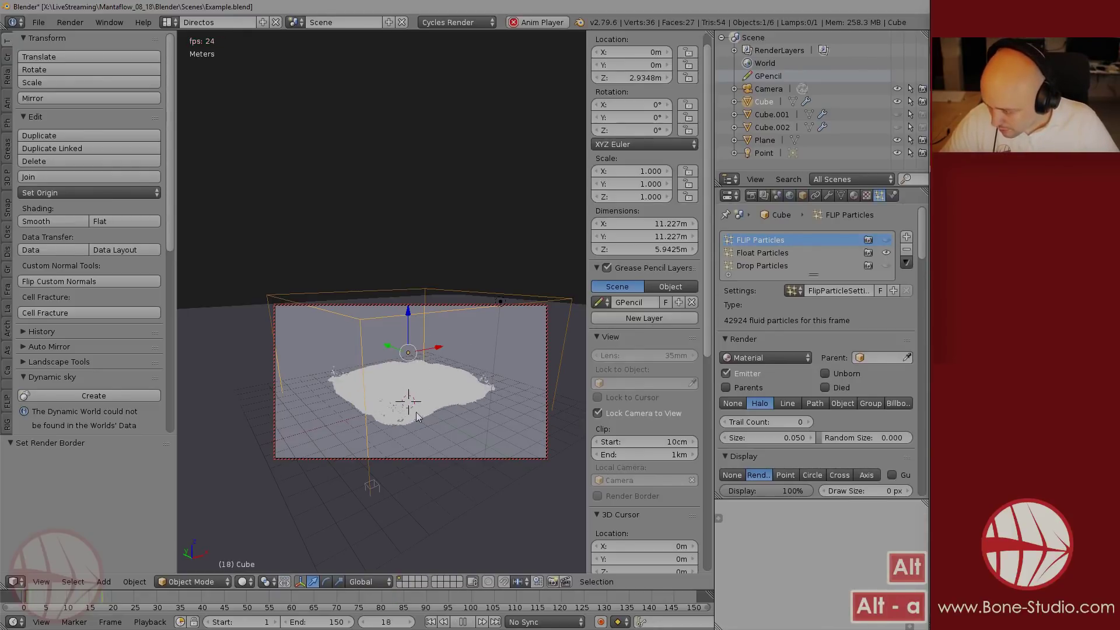
key(alt+a)
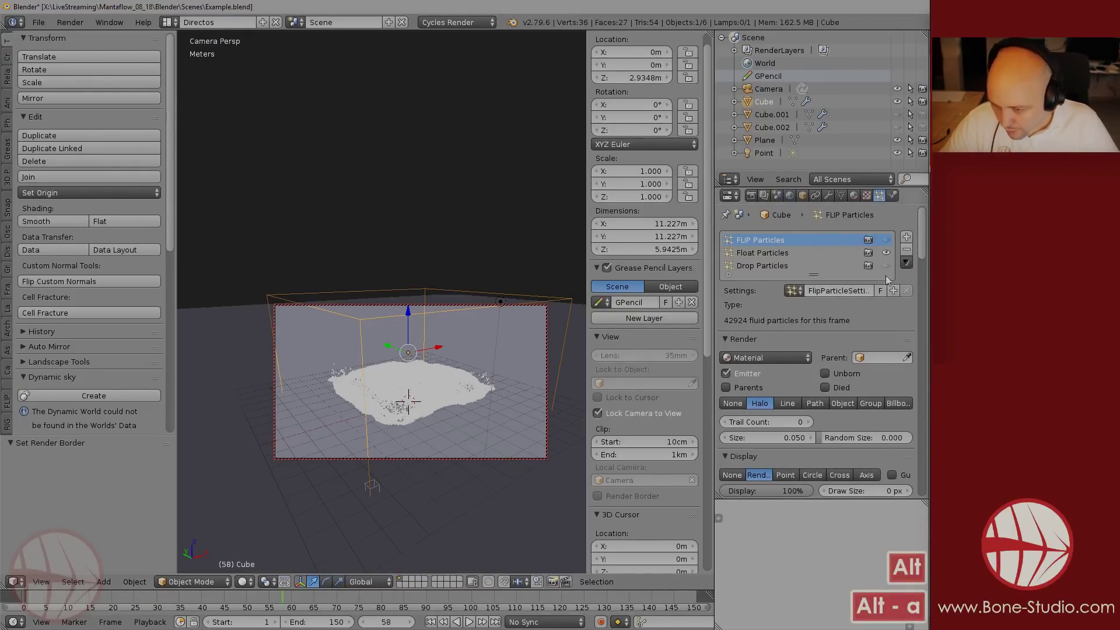
- Show the Drop Particles instead of the Float Particles, replay the simulation and return to the first frame
click(885, 253)
click(886, 266)
key(shift+Left)
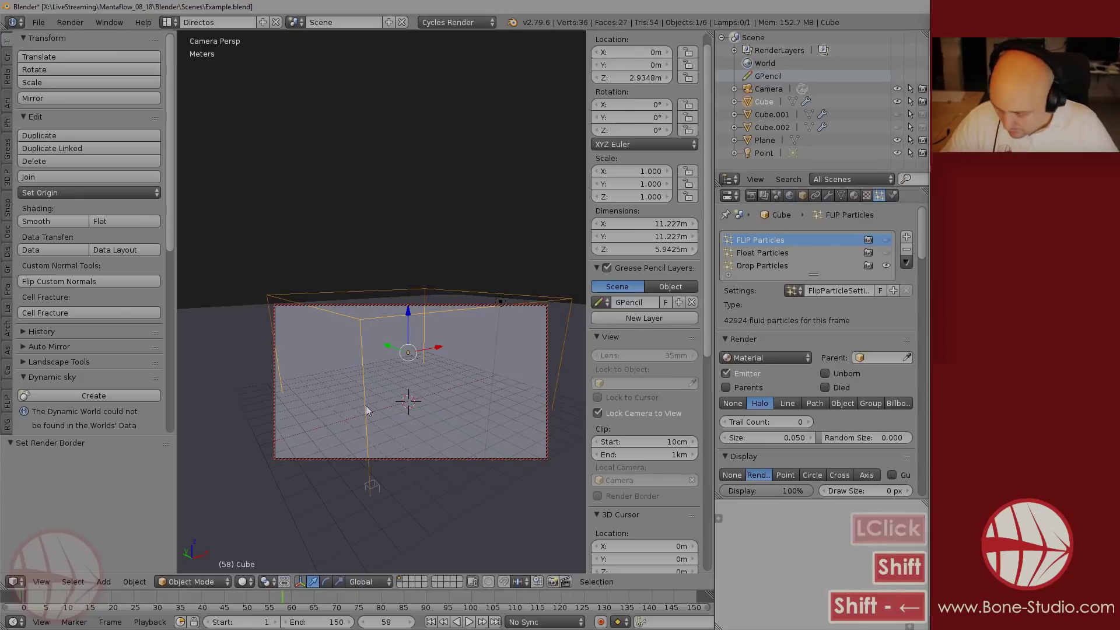
key(alt+a)
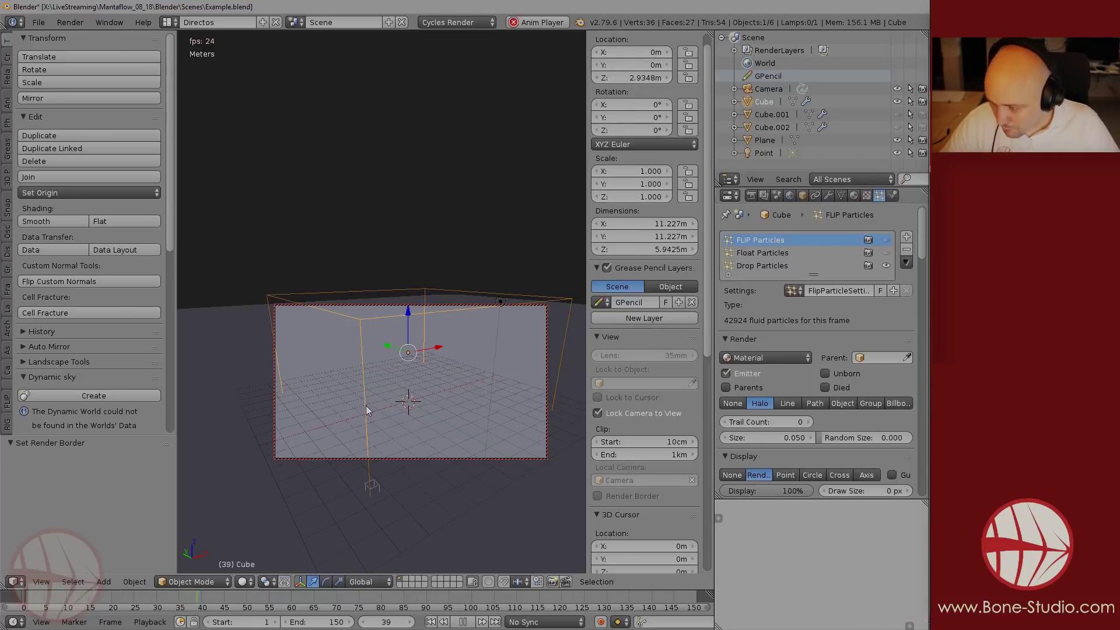
key(alt+a)
key(shift+Left)
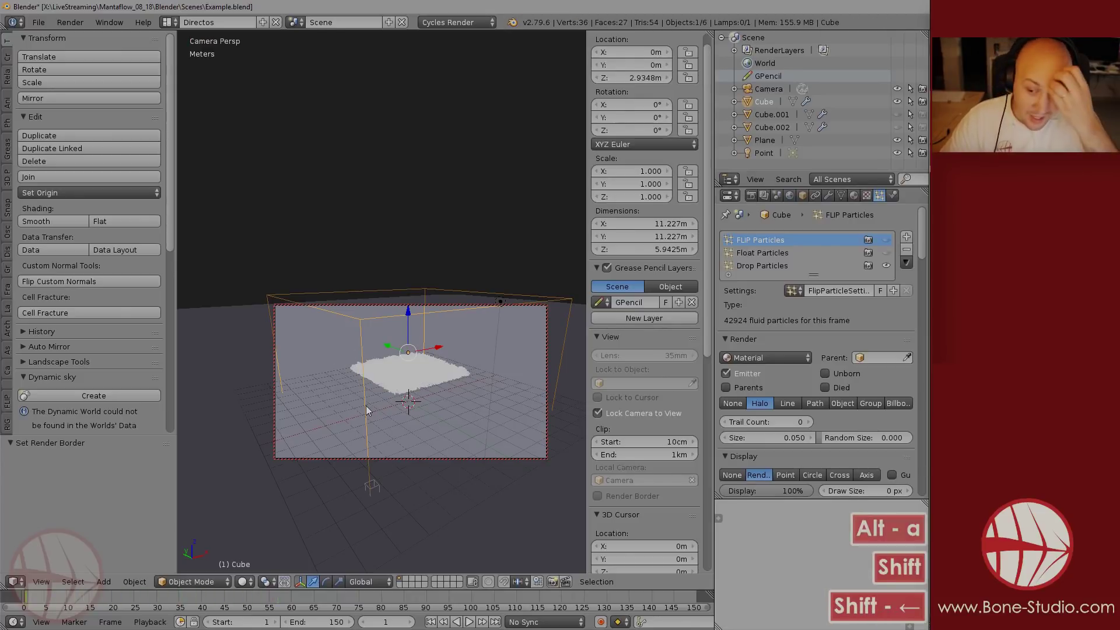
- Show the Float Particles in the viewport again and free the domain's baked fluid particles
click(886, 253)
click(893, 196)
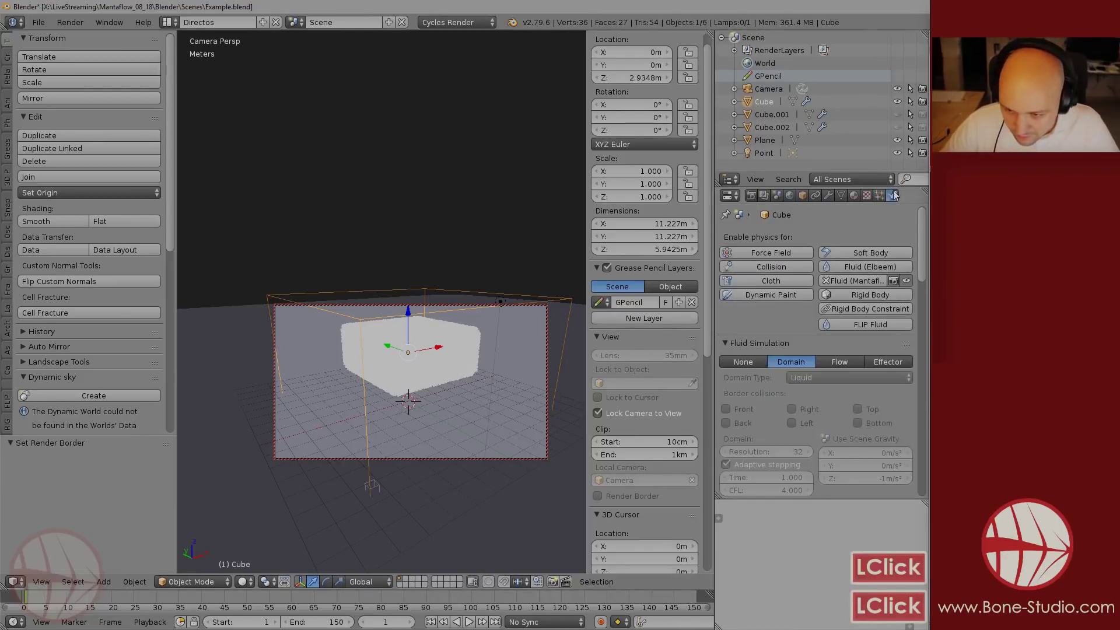
scroll(796, 371, down, 5)
scroll(797, 376, down, 8)
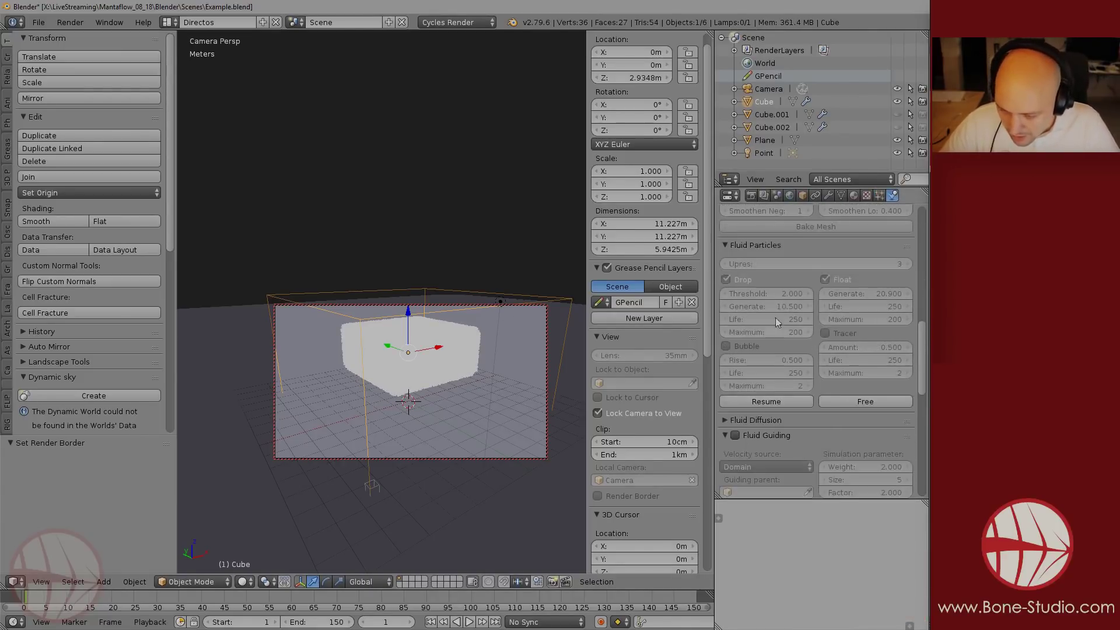
click(866, 402)
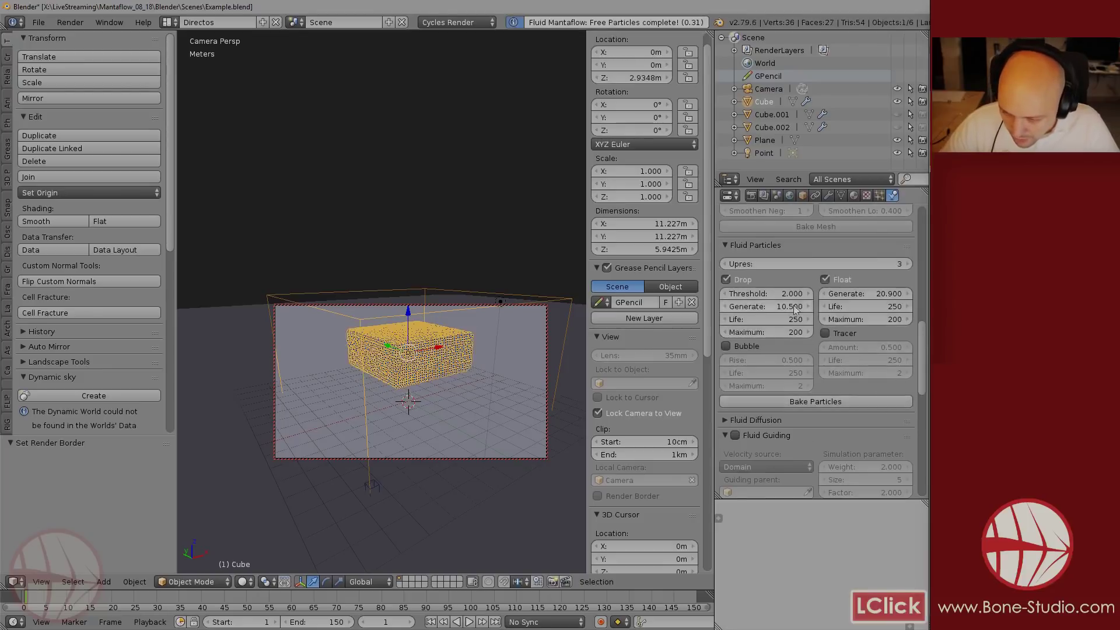
- Disable both Drop and Float particle generation in the domain's fluid particle settings
click(726, 279)
click(839, 277)
scroll(791, 354, up, 10)
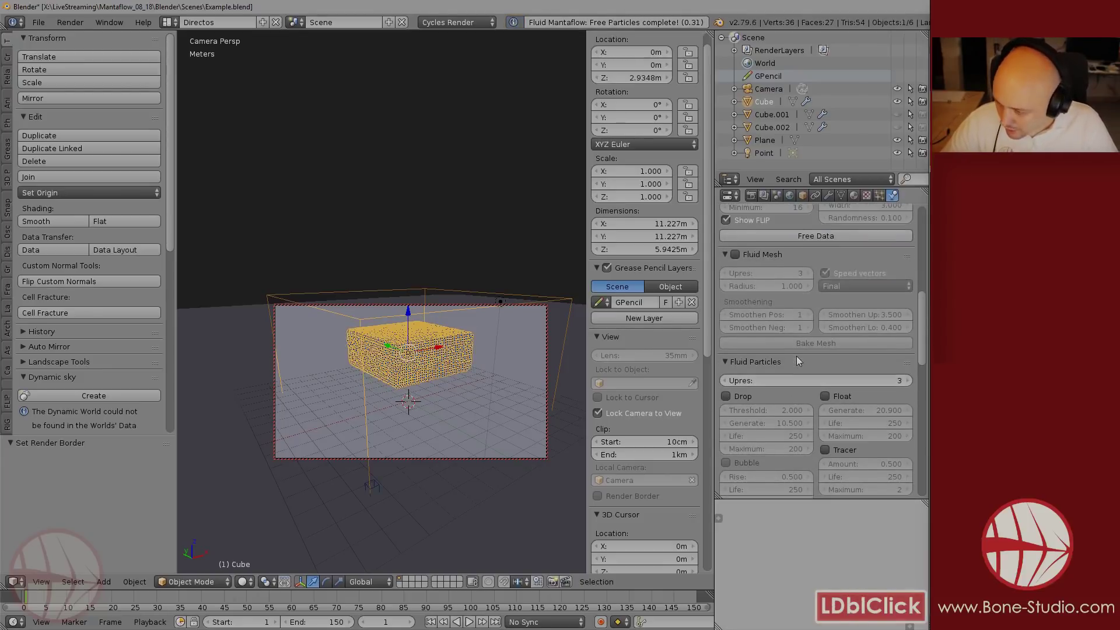
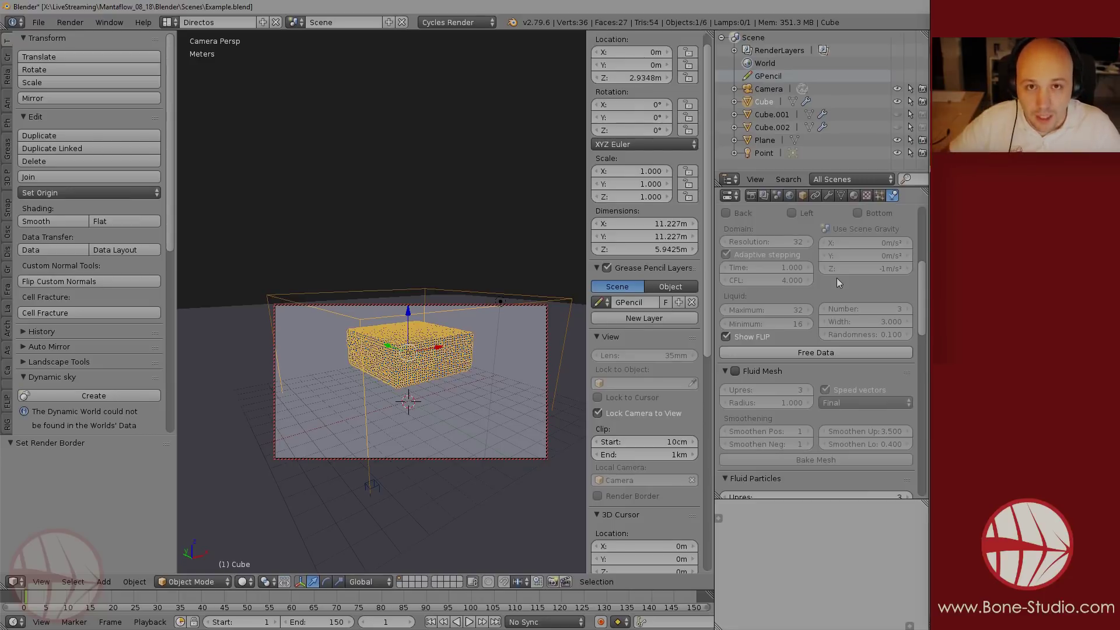
scroll(845, 326, down, 10)
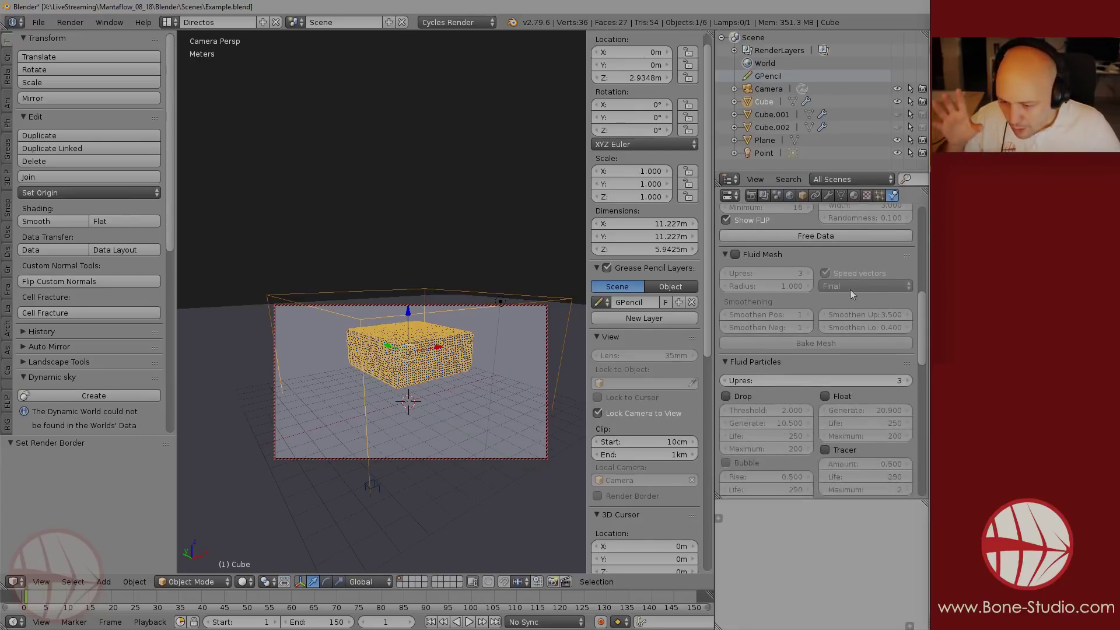
scroll(811, 309, down, 5)
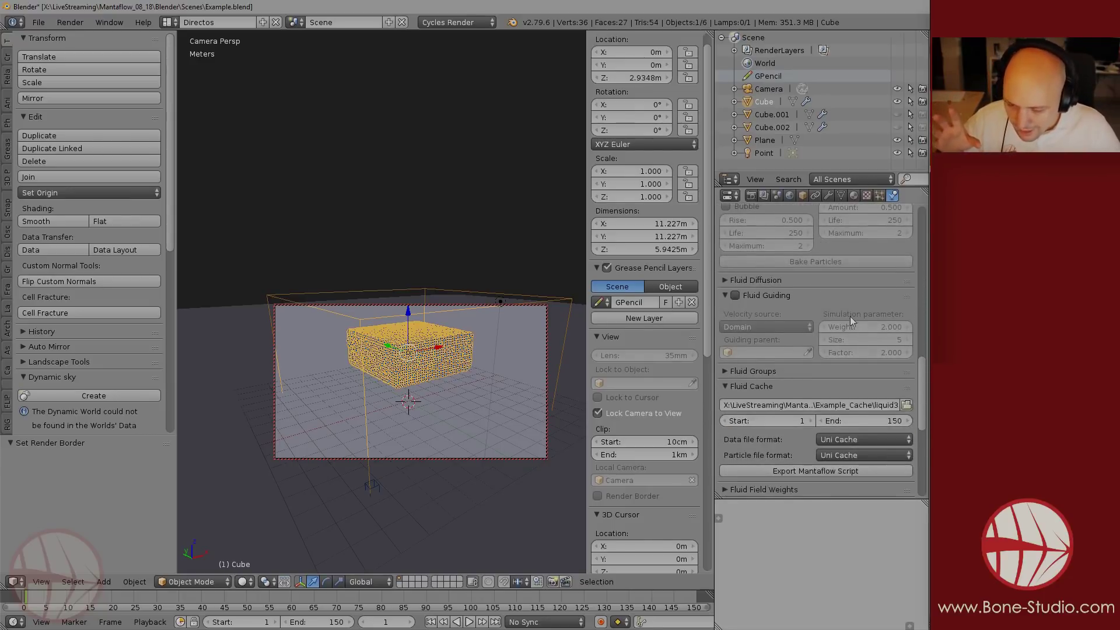
scroll(849, 316, up, 3)
scroll(852, 402, up, 1)
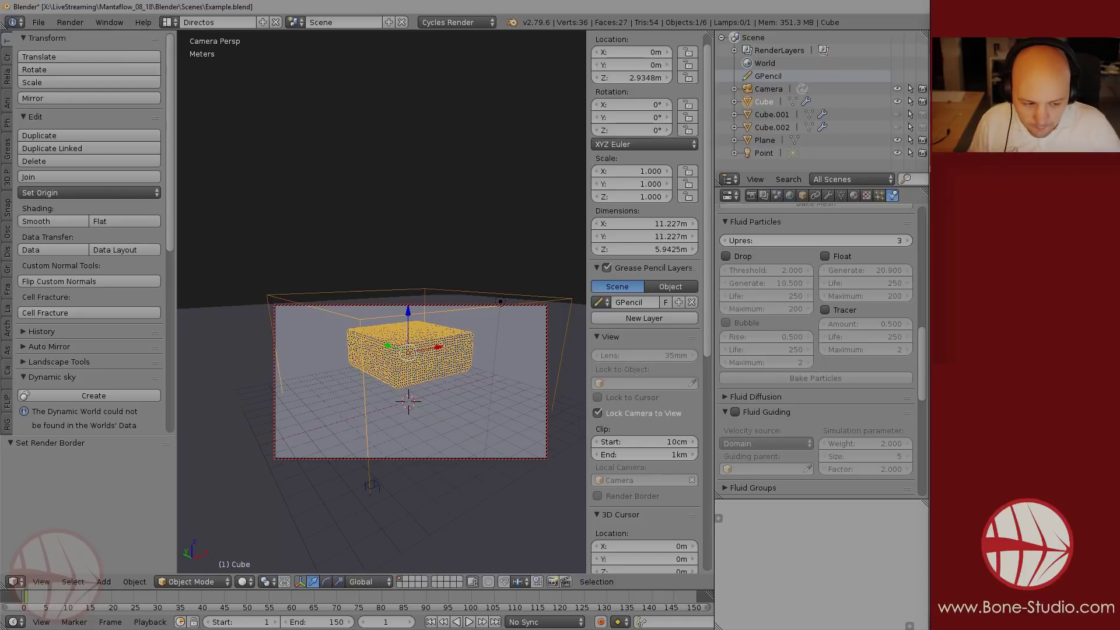
click(760, 351)
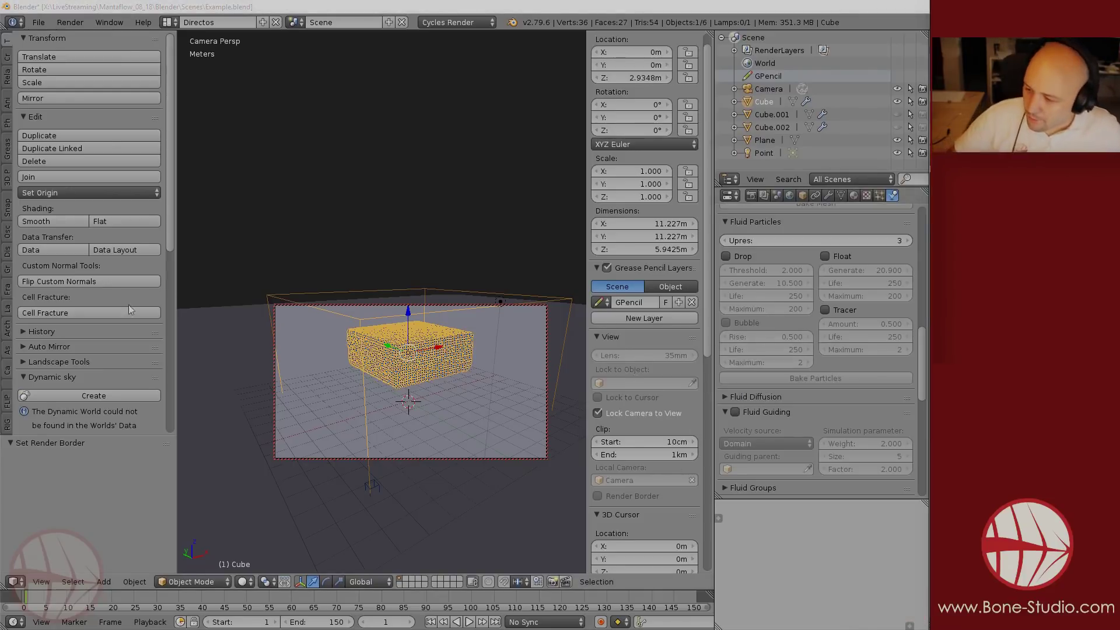
- Play back the base fluid simulation from different angles, return to the first frame and undo the camera movement
key(shift+Left)
key(alt+a)
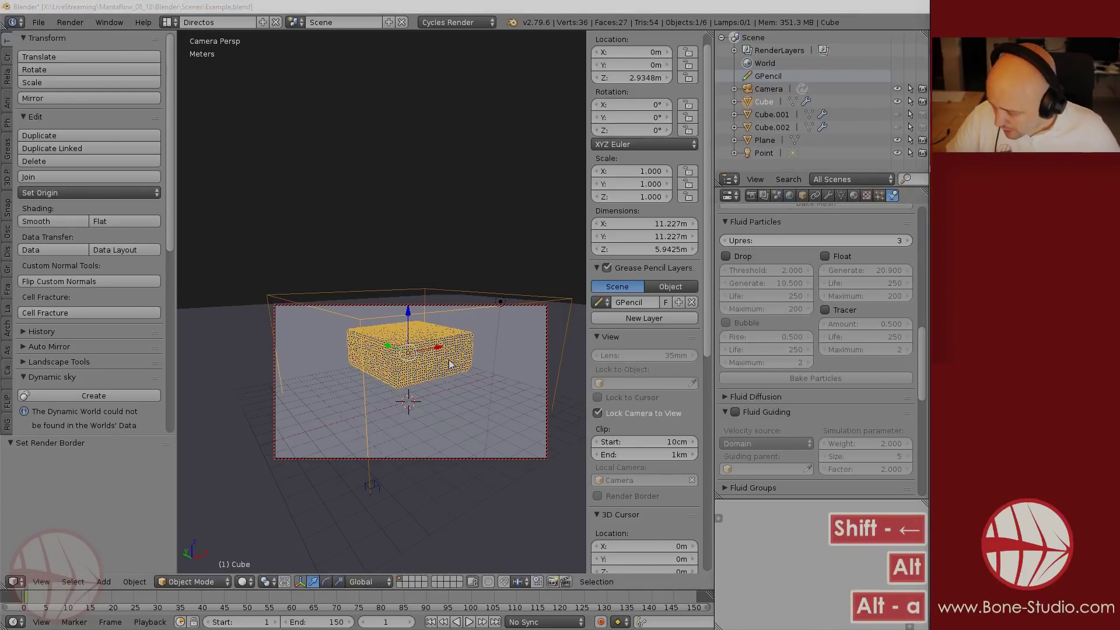
click(517, 223)
key(alt+a)
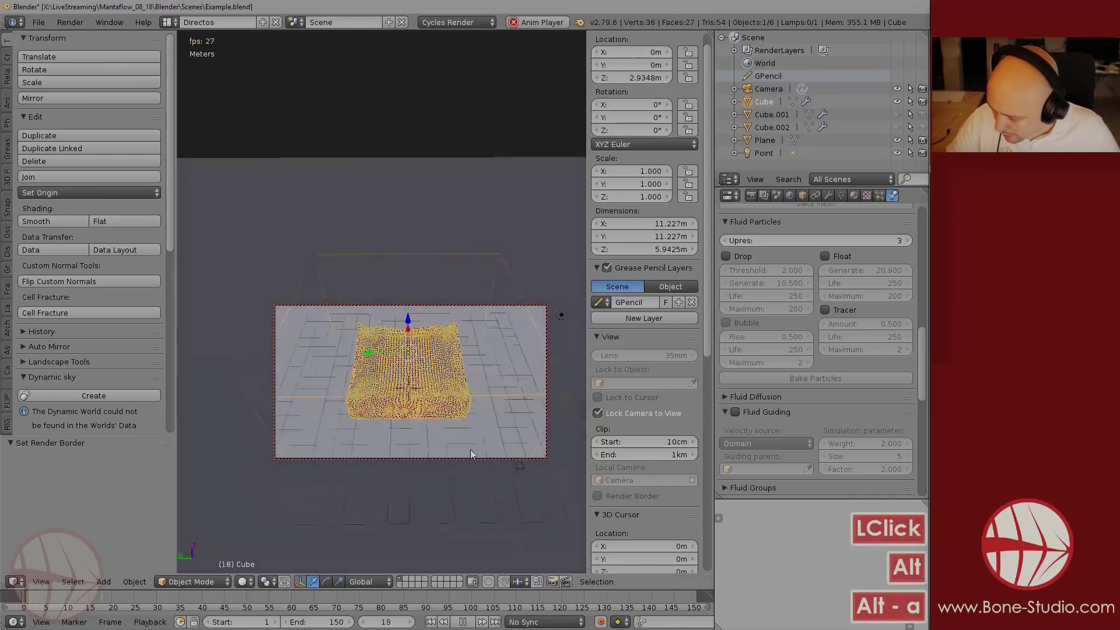
key(alt+a)
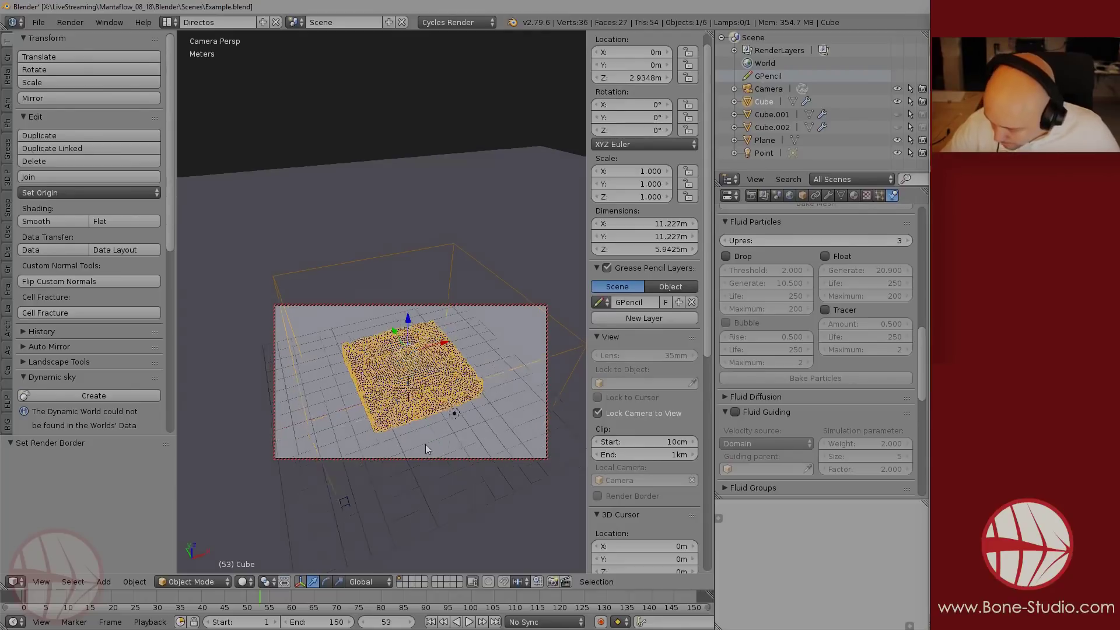
key(shift+Left)
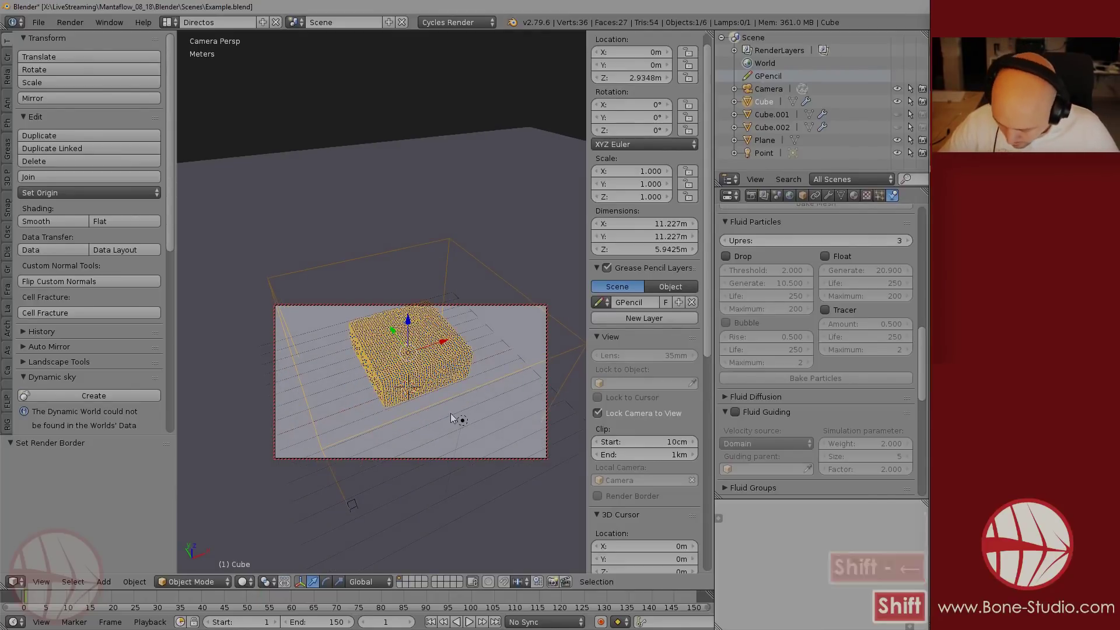
key(shift+c)
key(ctrl+z)
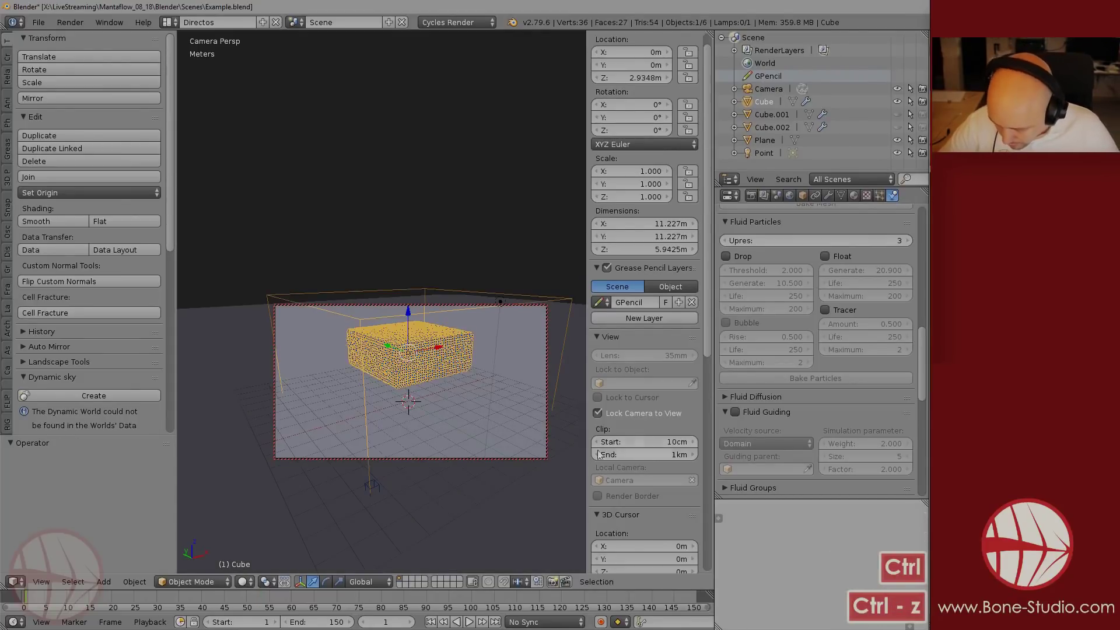
- Unlock the camera from the view and examine the fluid block in a free perspective with different shading
click(623, 414)
mouse_move(510, 377)
middle_down()
mouse_move(392, 376)
mouse_move(446, 479)
middle_up()
scroll(392, 377, up, 1)
mouse_move(446, 480)
middle_down()
mouse_move(411, 432)
mouse_move(401, 377)
middle_up()
key(shift+z)
key(shift+z)
key(shift+z)
scroll(417, 395, down, 4)
scroll(401, 379, down, 5)
key(shift+z)
scroll(405, 388, up, 5)
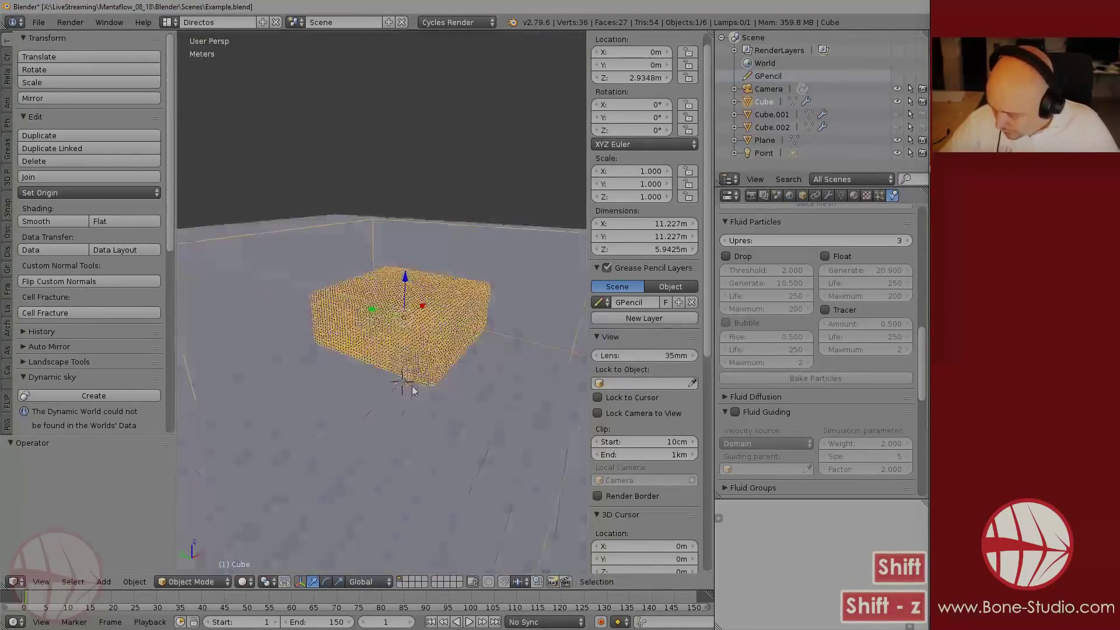
- Add a mesh cylinder to the scene and raise it about 1.53 m along the global Z axis
key(shift+a)
mouse_move(411, 347)
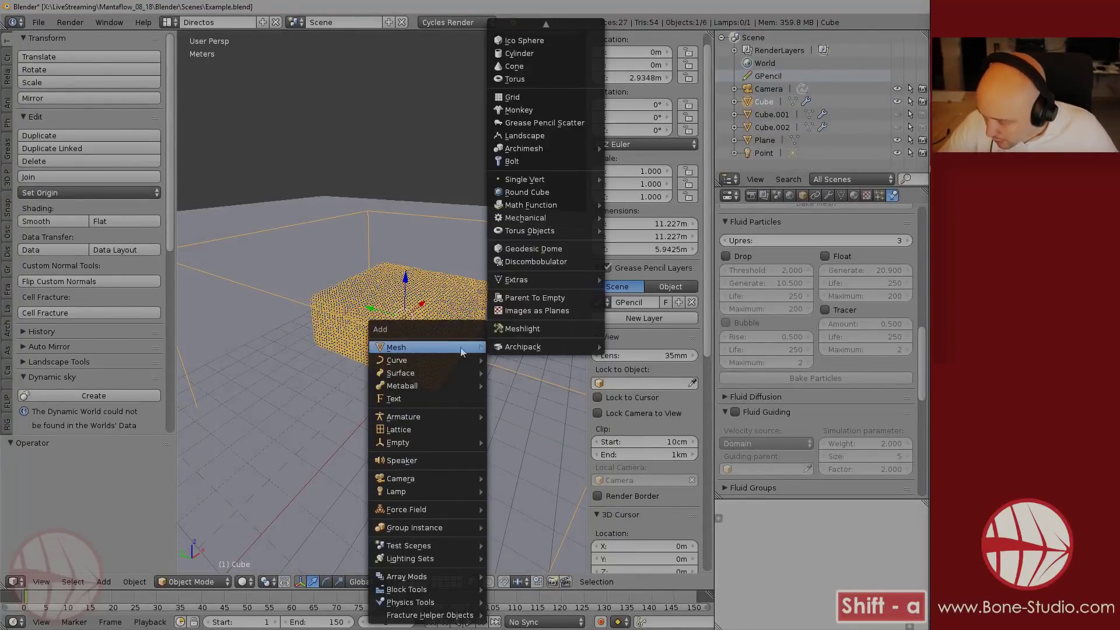
click(547, 57)
middle_drag(408, 350, 455, 385)
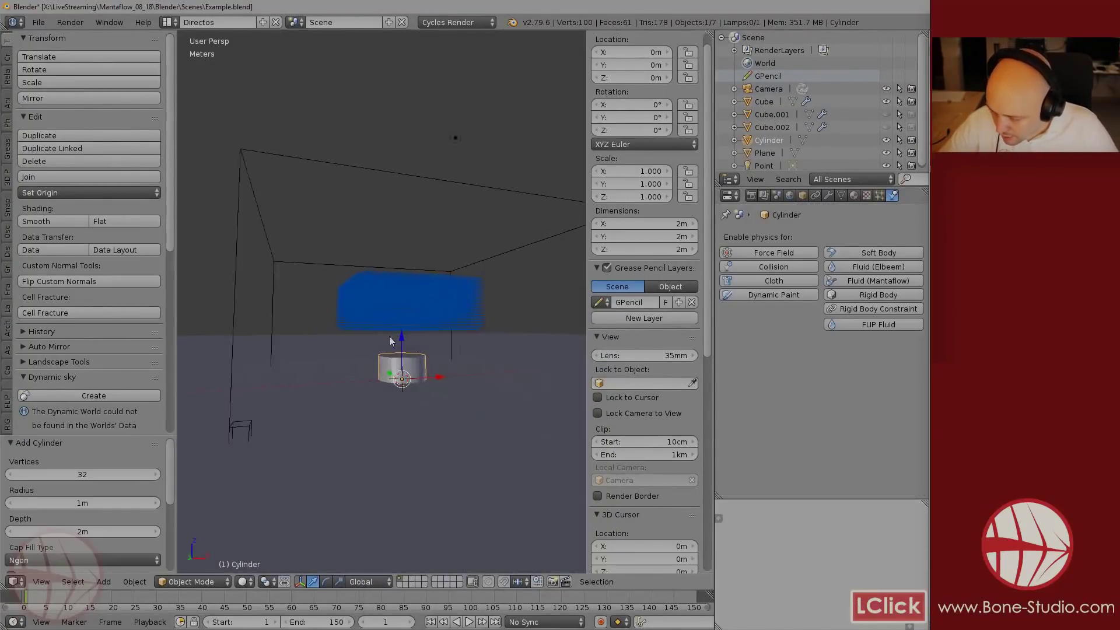
key(g)
key(z)
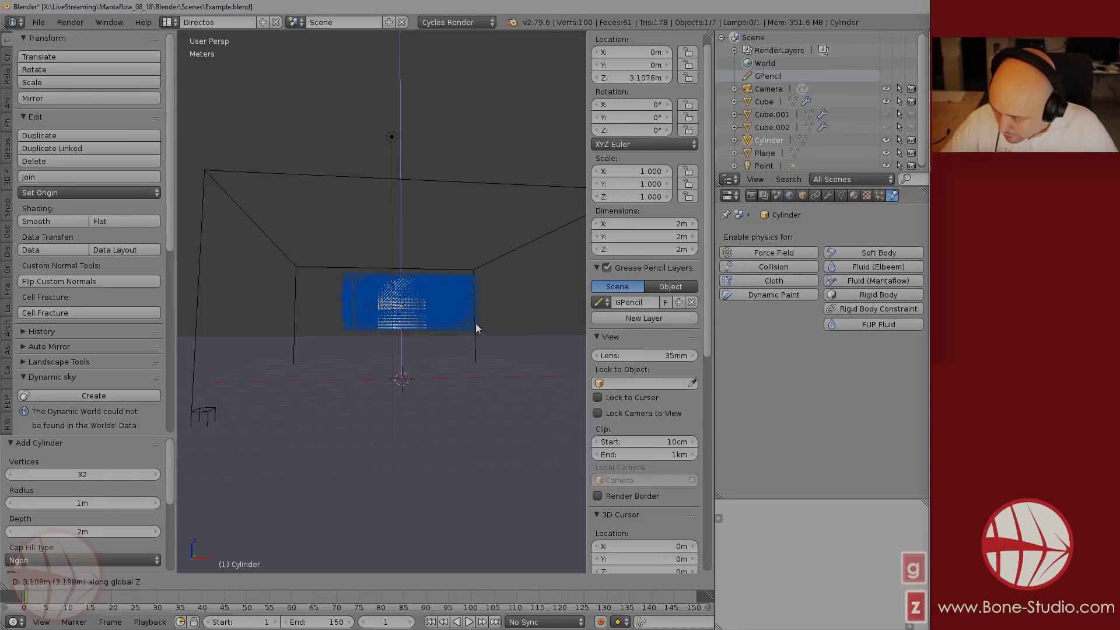
click(476, 367)
- Select four side faces of the cylinder, evenly spaced around its circumference, in Edit Mode
key(Tab)
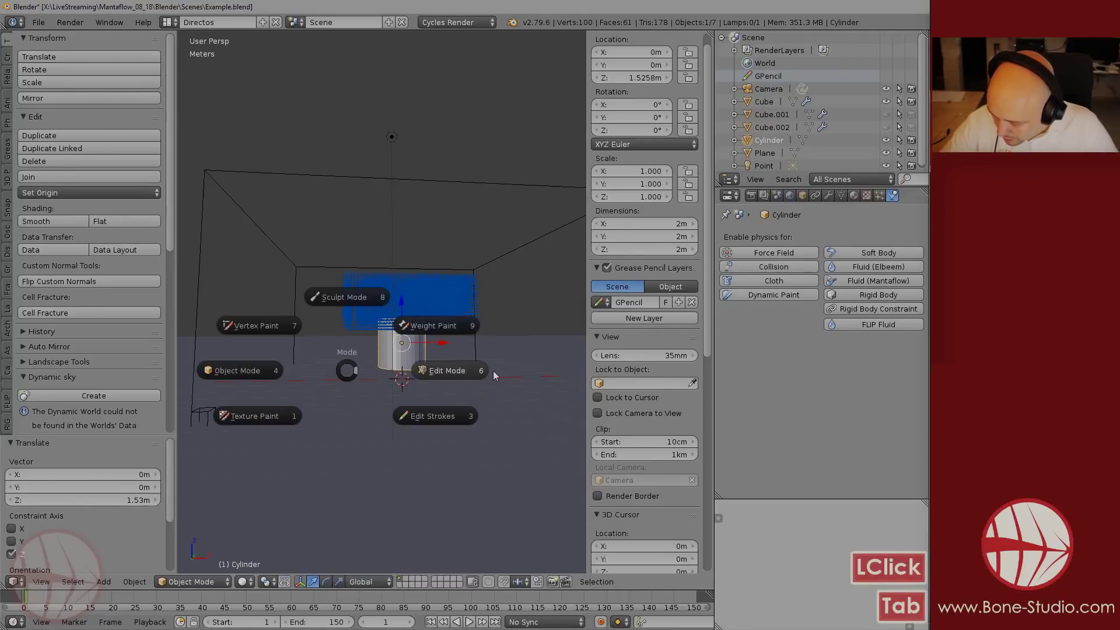
scroll(363, 350, up, 5)
right_click(410, 344)
middle_drag(409, 345, 520, 344)
shift+right_click(341, 344)
middle_drag(340, 344, 476, 408)
scroll(384, 399, down, 2)
middle_drag(376, 367, 357, 399)
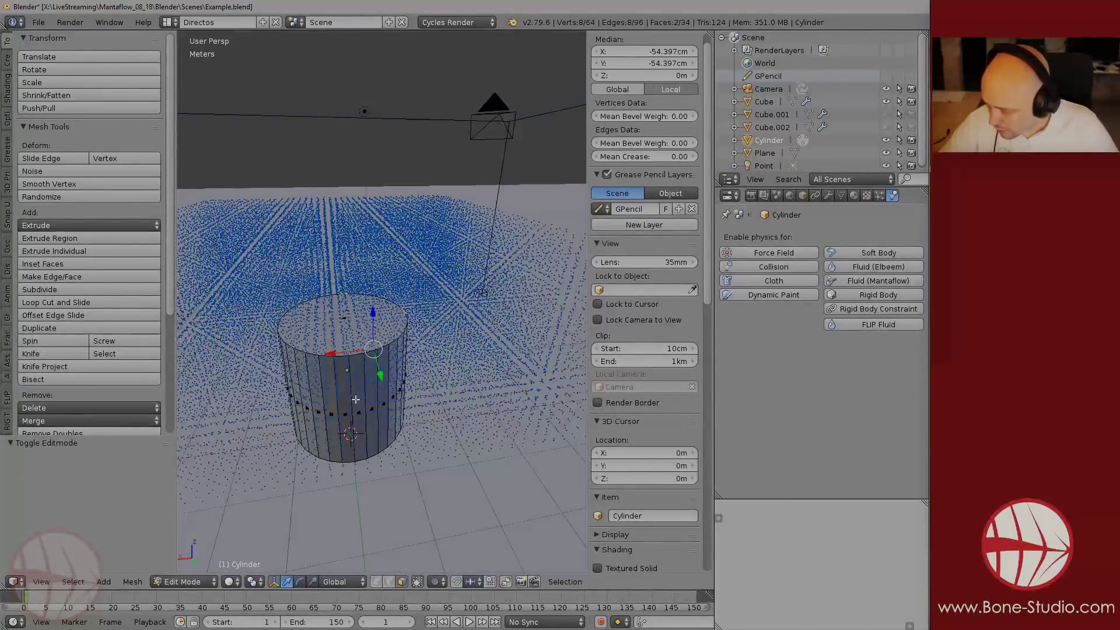
shift+right_click(350, 416)
middle_drag(285, 433, 363, 420)
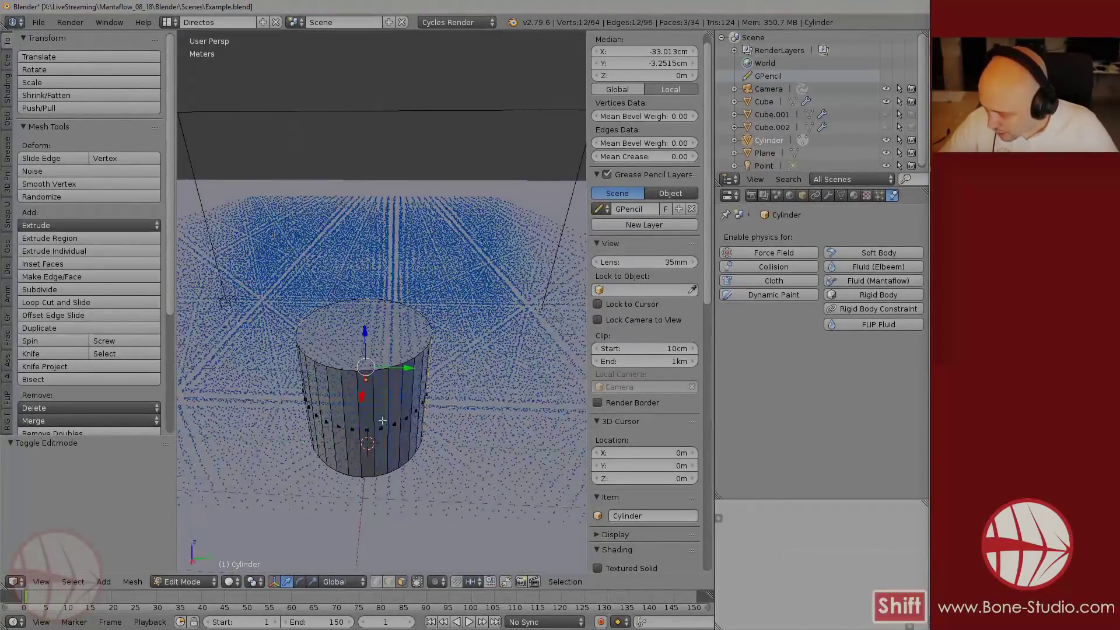
shift+right_click(363, 420)
- Extrude the four faces and scale them outward without Z into paddles, about 4.73 m across overall, and return to Object Mode
key(e)
right_click(578, 455)
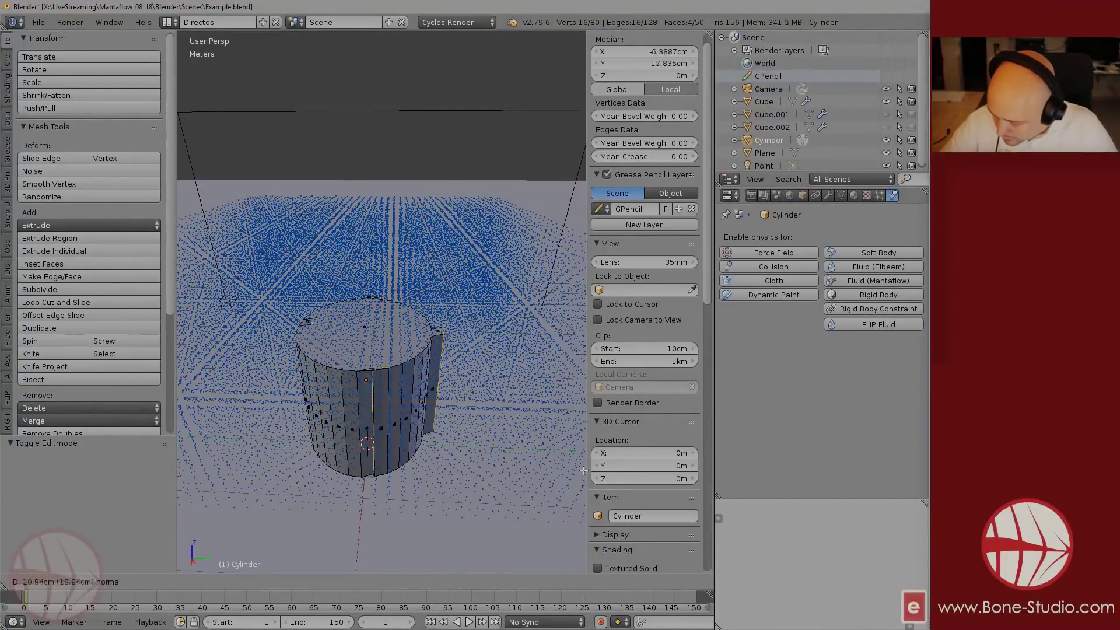
key(s)
key(shift+z)
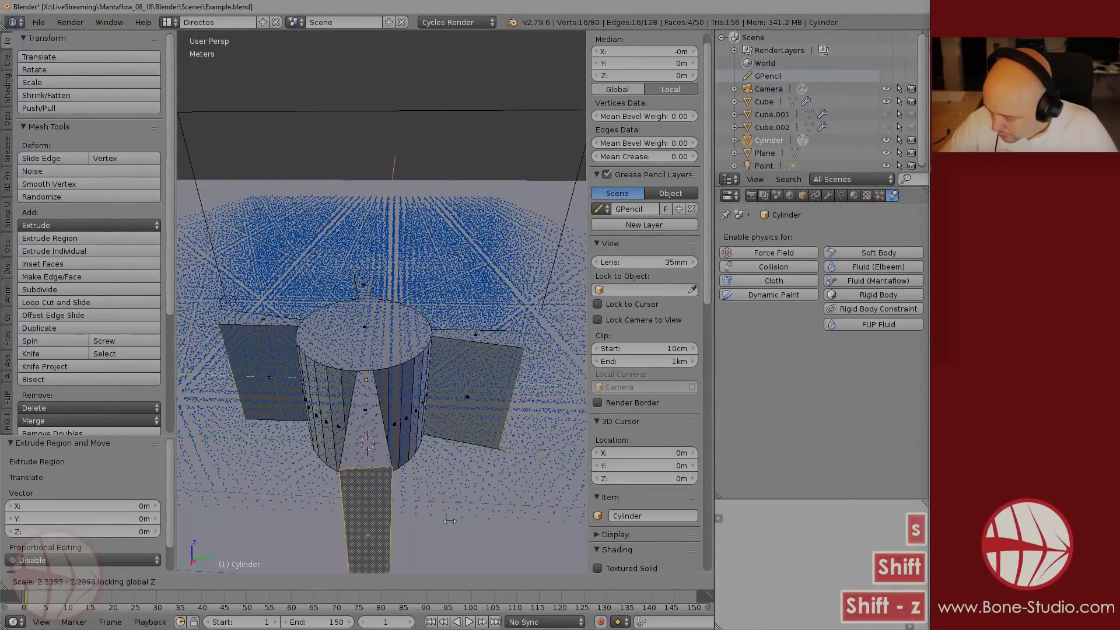
click(462, 467)
scroll(462, 468, down, 3)
middle_drag(462, 467, 394, 436)
key(Tab)
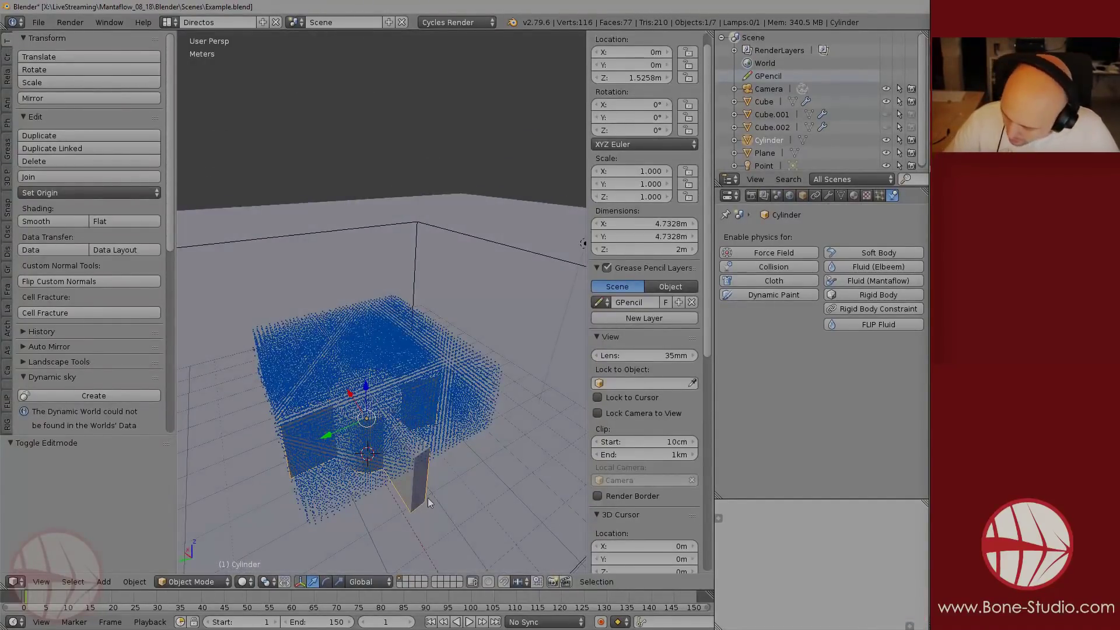
- Keyframe the cylinder's rotation from 0° at frame 1 to 1180° around Z at frame 150 and play it back
key(i)
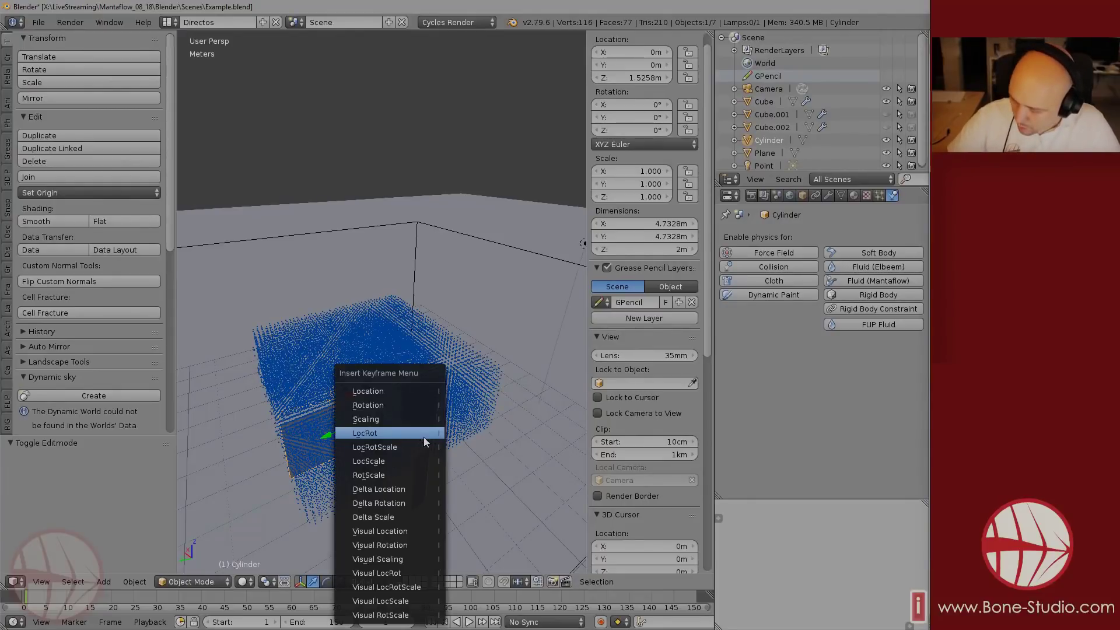
click(403, 409)
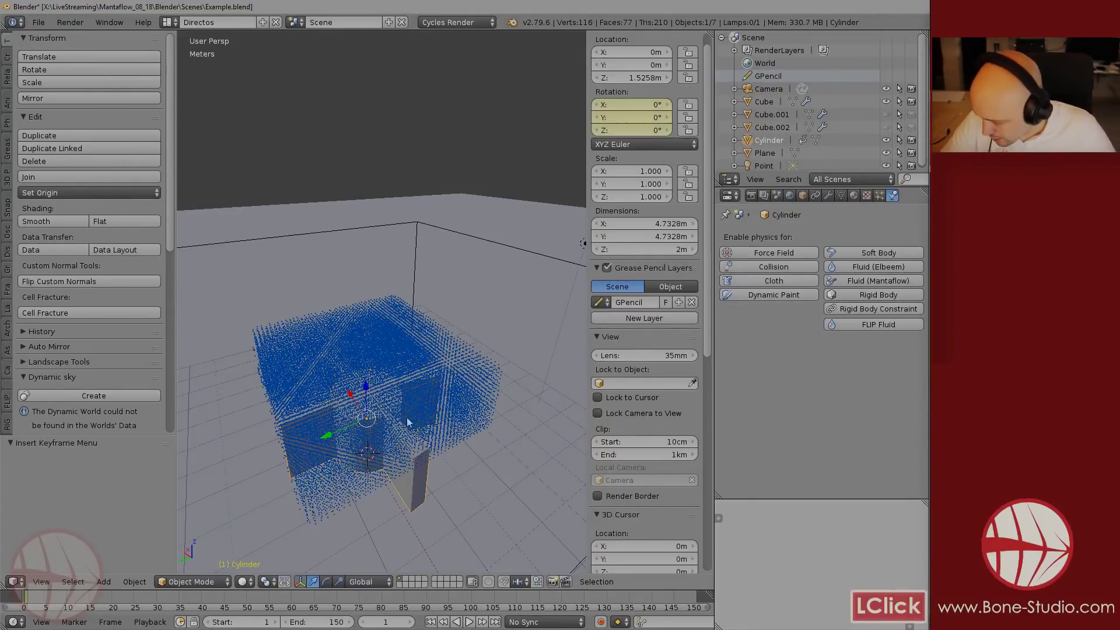
click(696, 596)
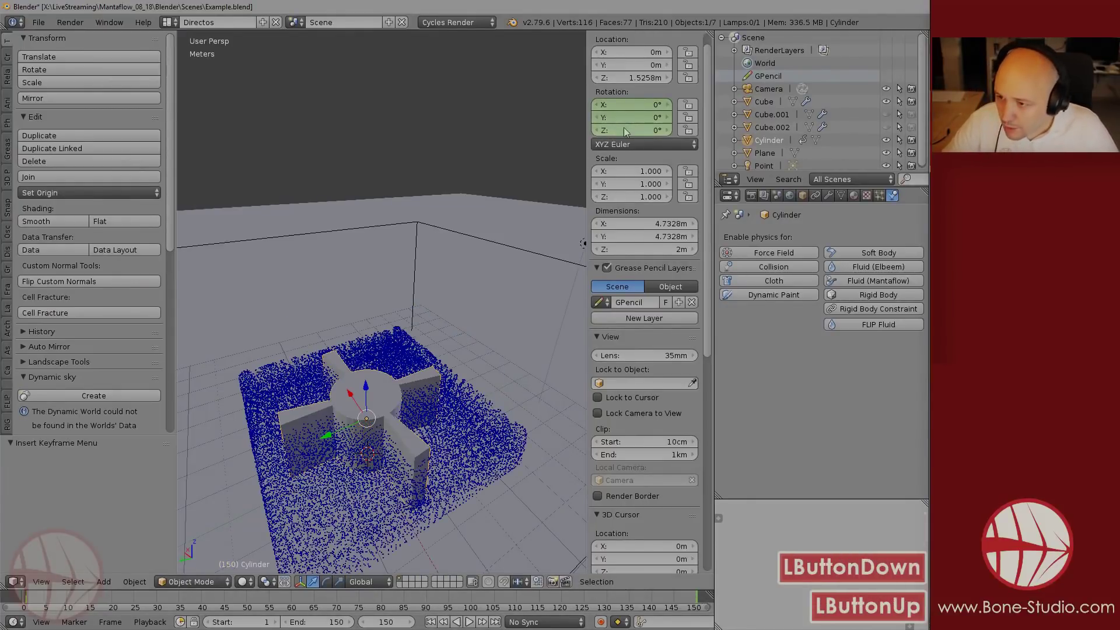
mouse_move(622, 130)
mouse_down()
mouse_move(1108, 130)
mouse_move(616, 128)
mouse_up()
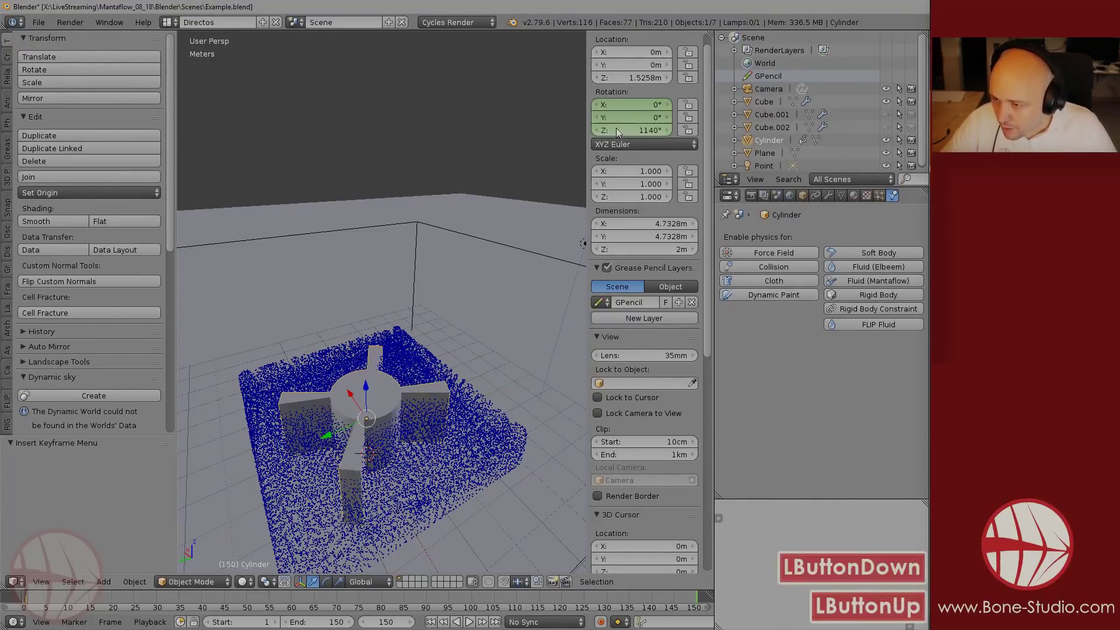
click(634, 130)
text(1180)
key(Return)
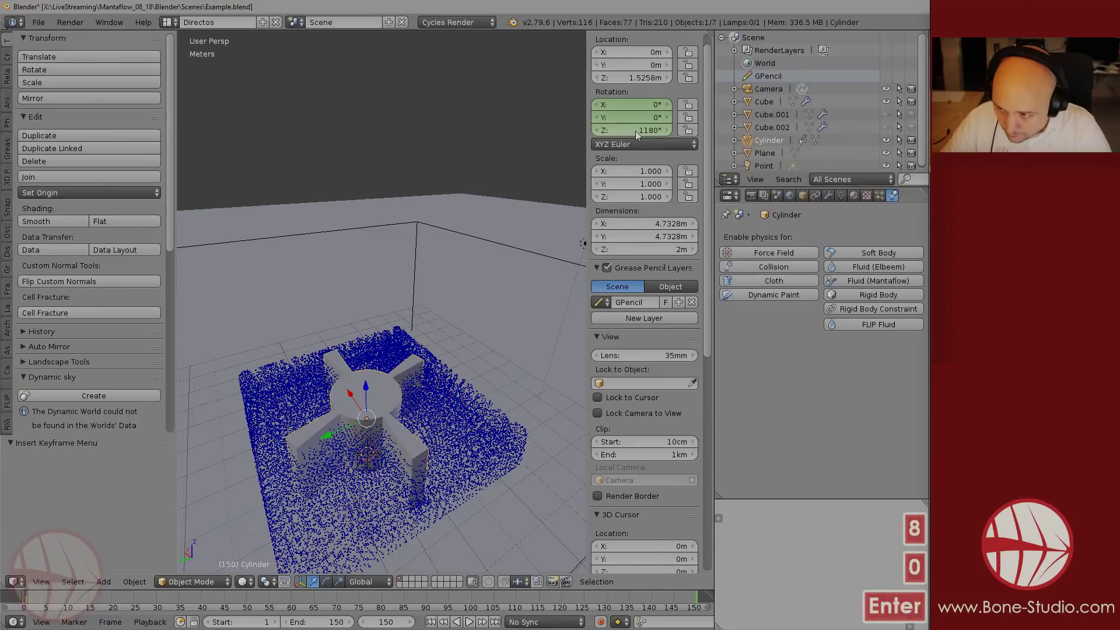
key(shift+Left)
key(alt+a)
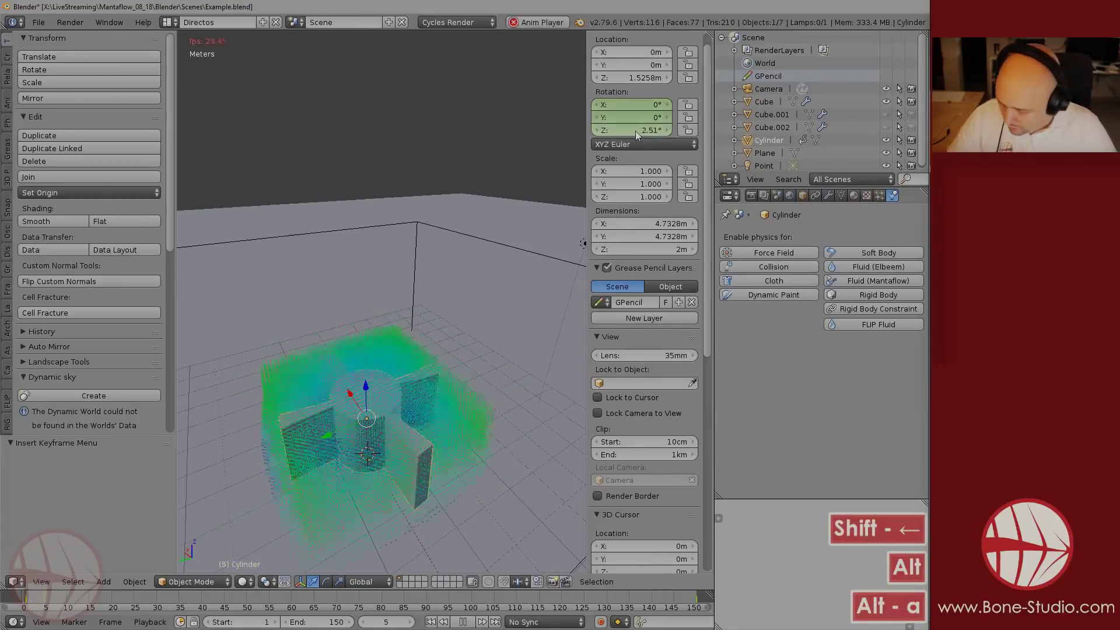
key(alt+a)
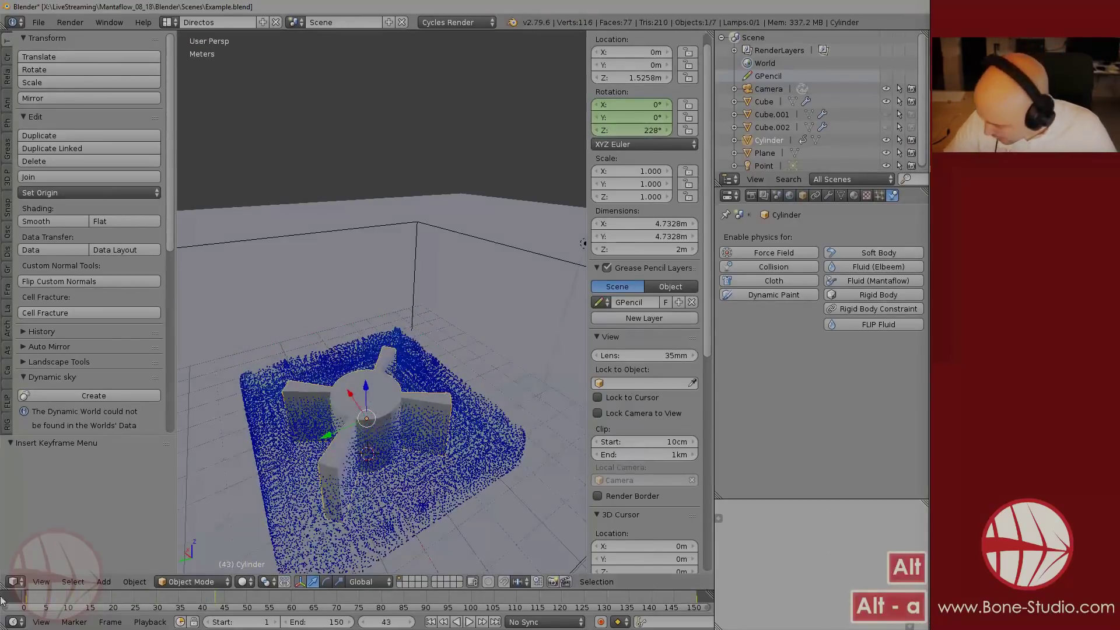
- Set all the cylinder's rotation keyframes to Linear interpolation in a temporary Graph Editor area, and close that area
drag(4, 586, 5, 508)
click(13, 582)
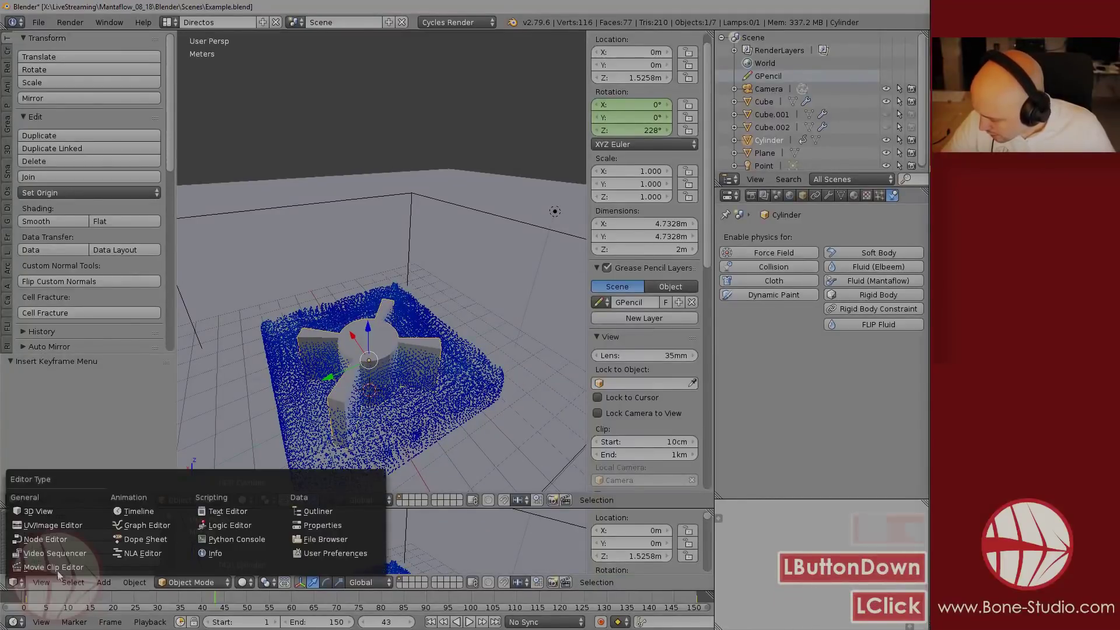
click(141, 525)
key(a)
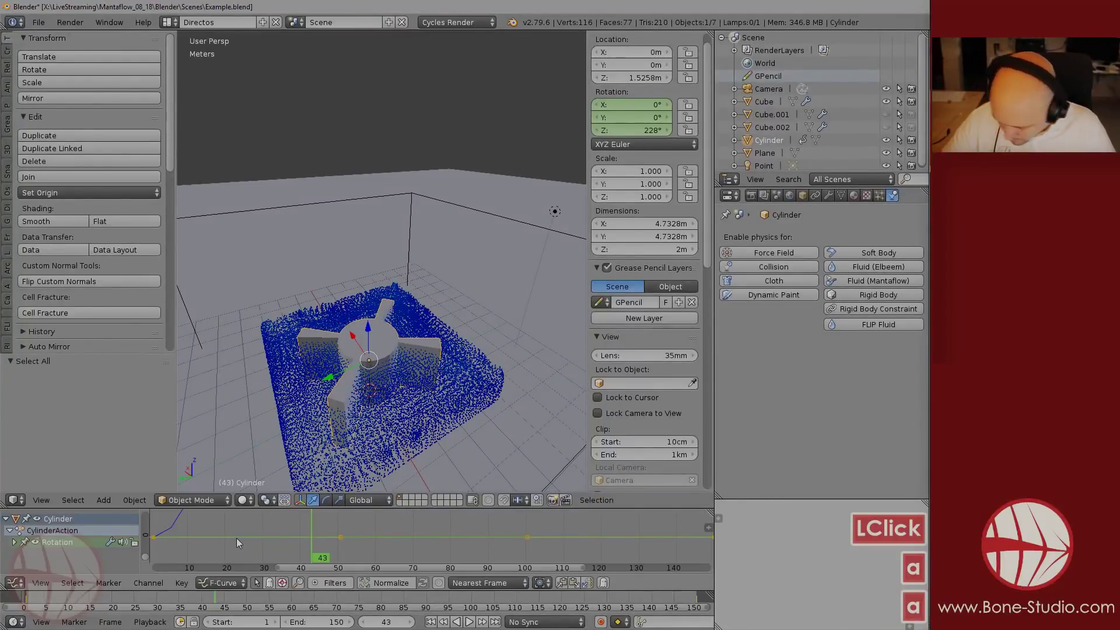
key(i)
key(t)
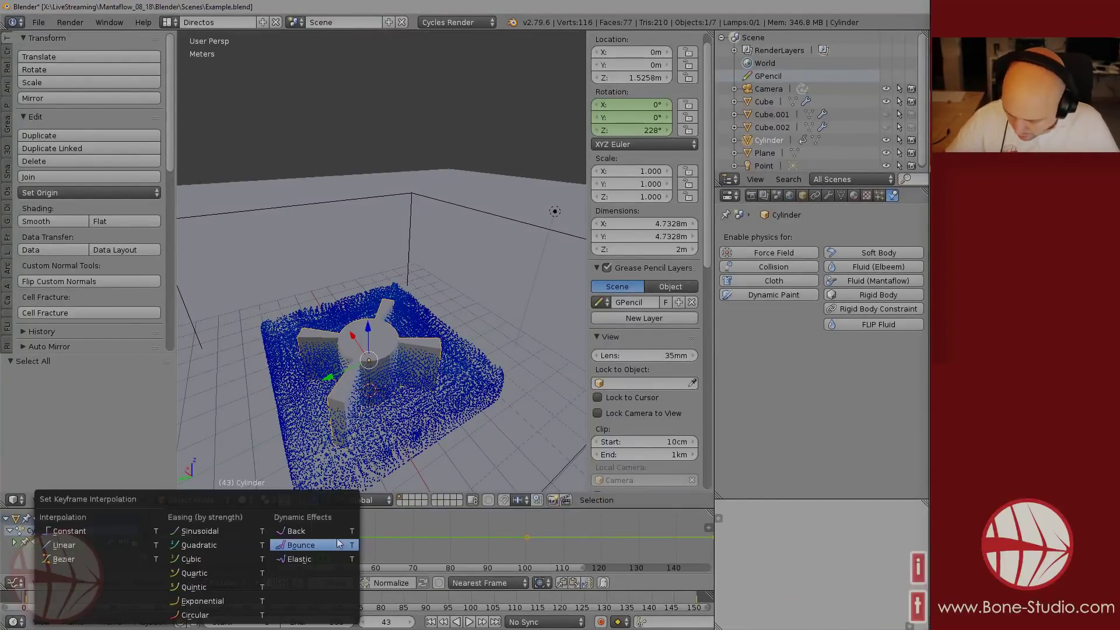
click(68, 546)
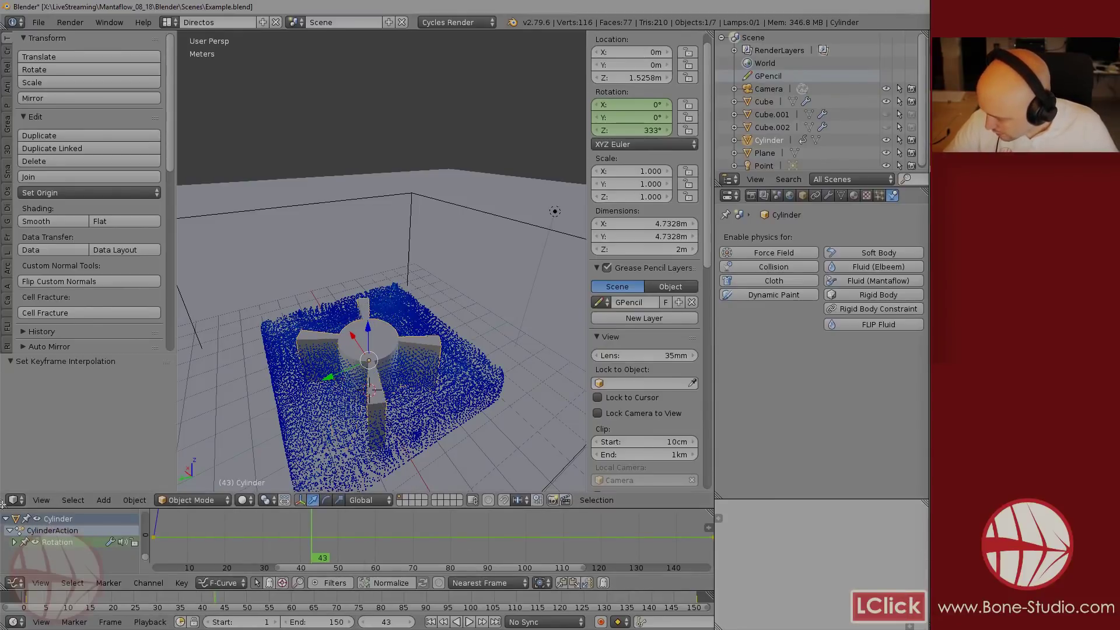
drag(3, 503, 35, 549)
- Play back and scrub the cylinder's rotation through the fluid, ending on the first frame
key(alt+a)
key(shift+Left)
key(alt+a)
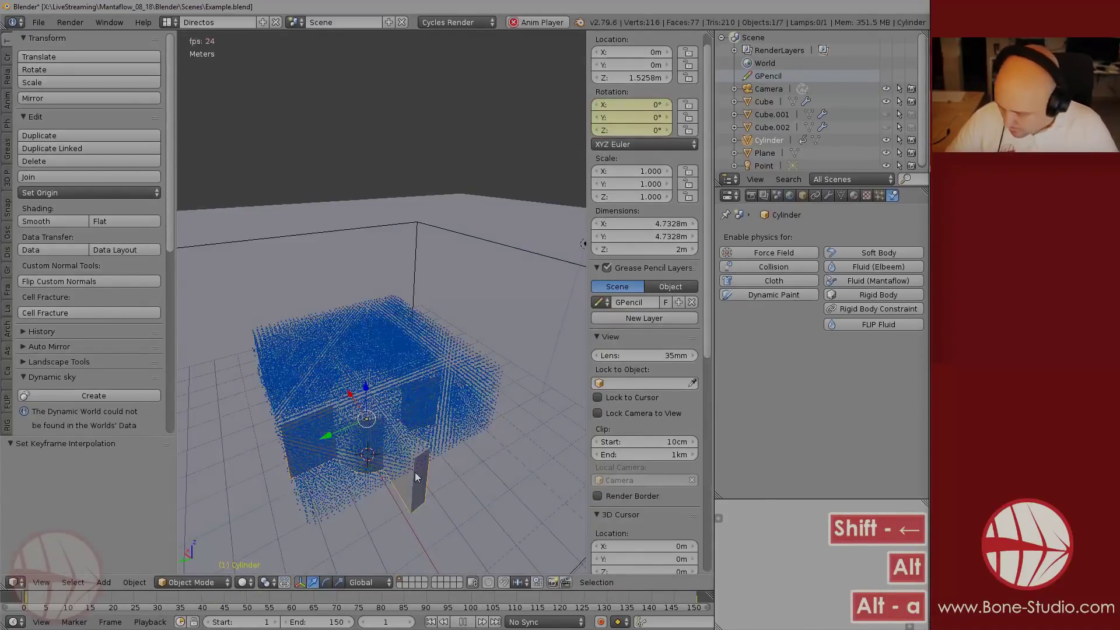
key(alt+a)
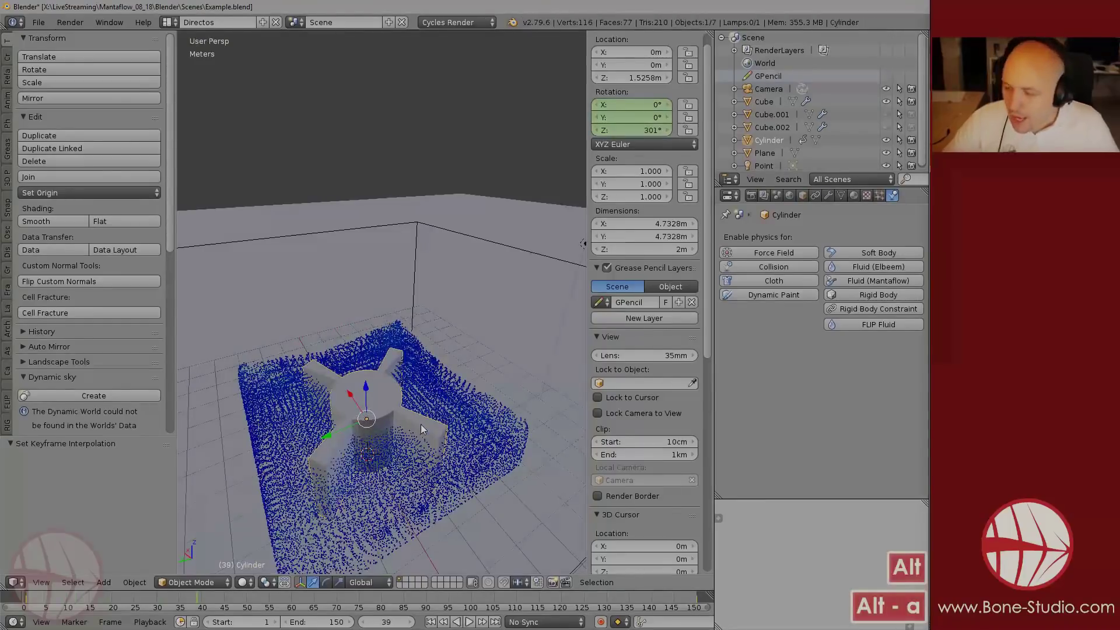
click(99, 607)
drag(99, 606, 35, 606)
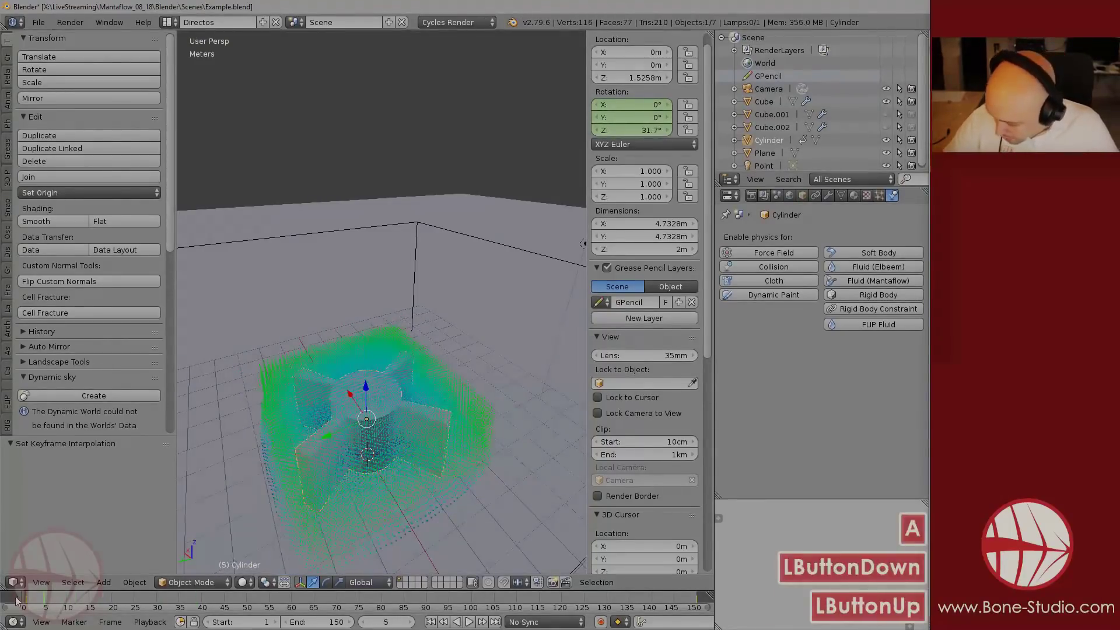
key(shift+Left)
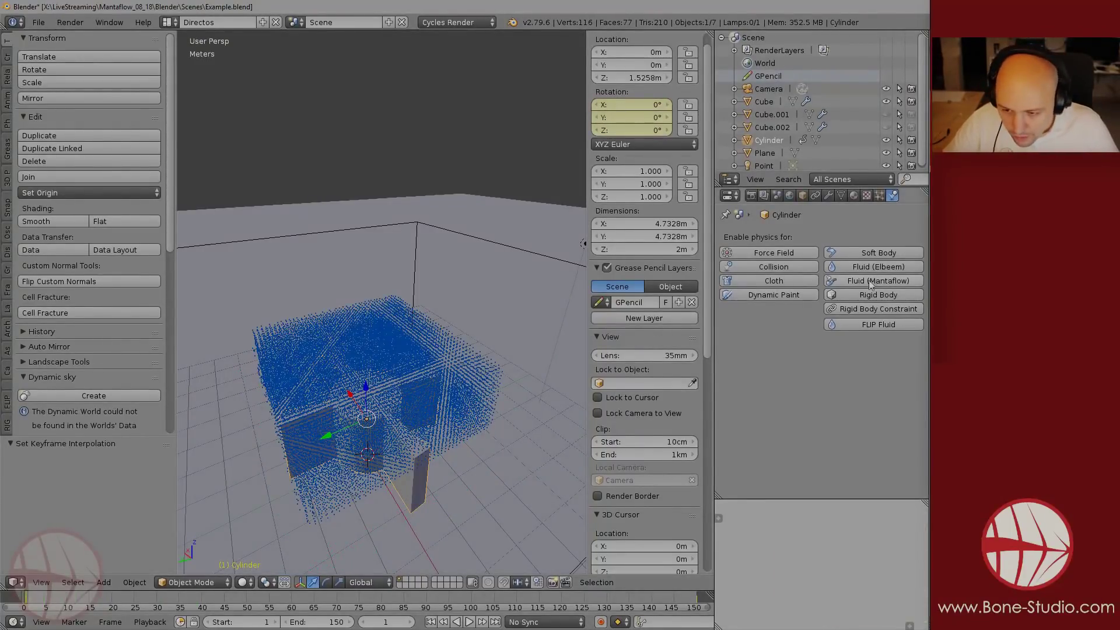
- Enable Mantaflow fluid physics on the cylinder as an Effector of type Collision
click(845, 282)
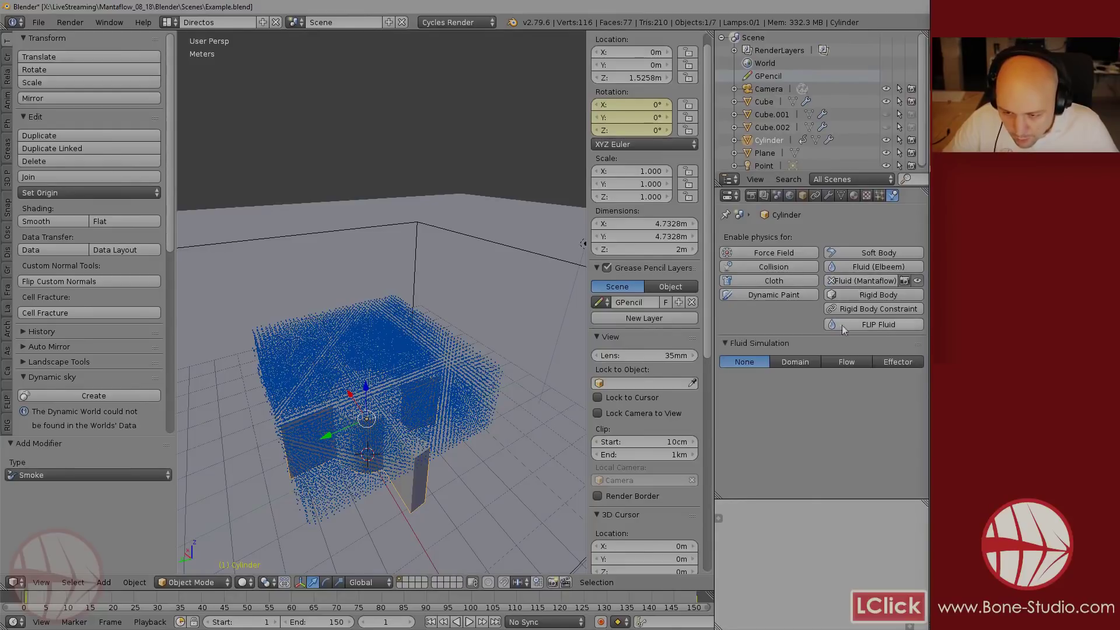
click(911, 362)
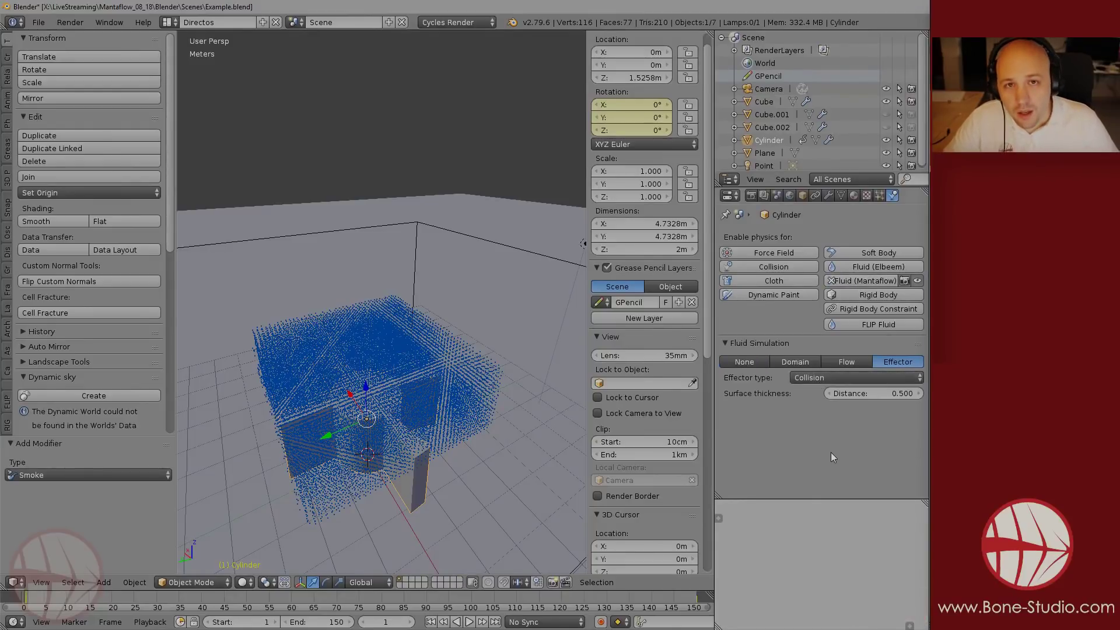
mouse_move(461, 367)
middle_down()
mouse_move(477, 366)
mouse_move(418, 360)
mouse_move(412, 445)
mouse_move(411, 358)
mouse_move(402, 360)
middle_up()
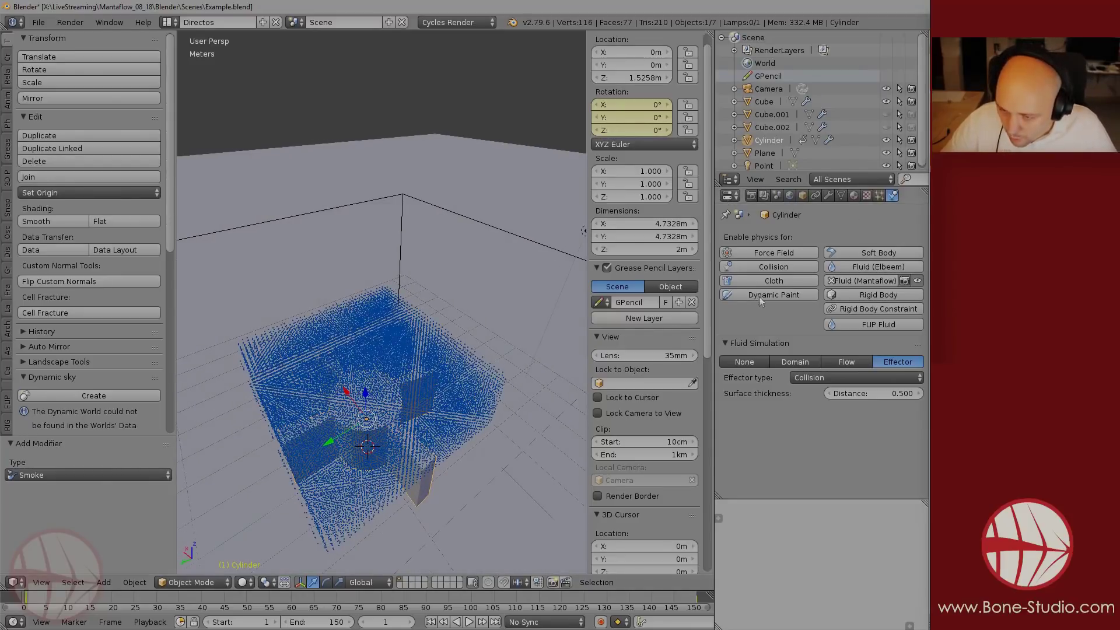
- Select the fluid domain cube and free its baked liquid data
right_click(492, 227)
scroll(492, 227, down, 3)
scroll(811, 343, down, 5)
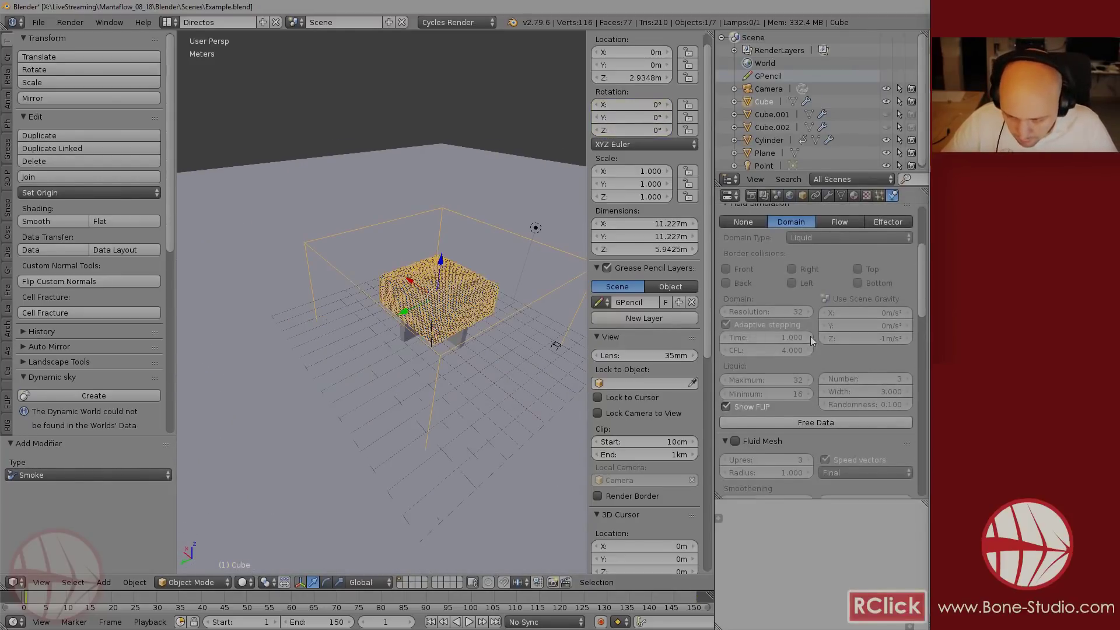
click(815, 423)
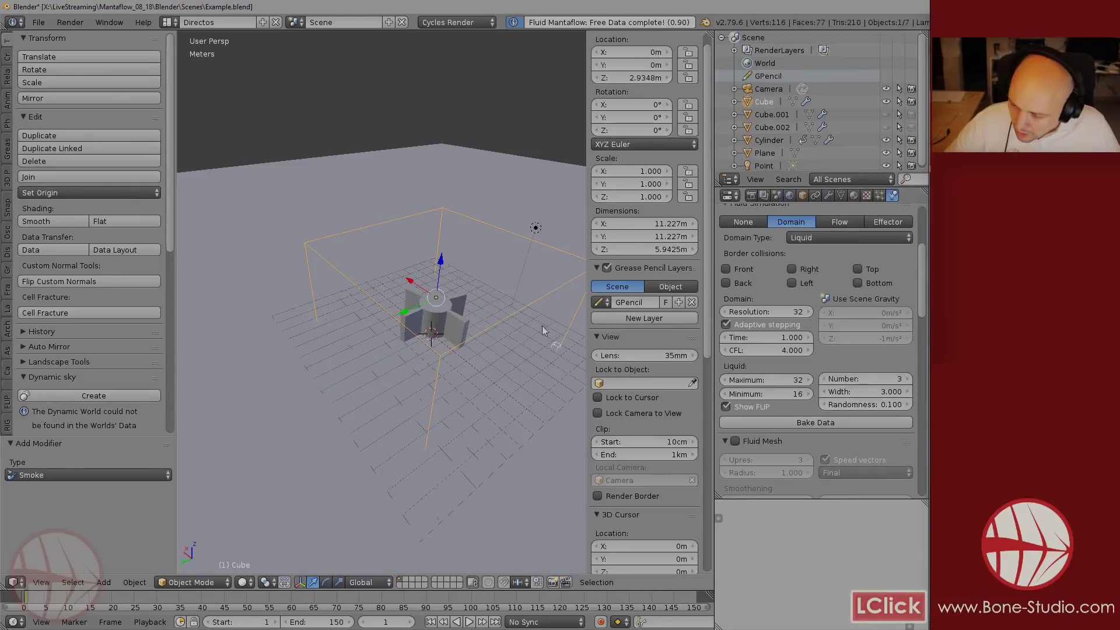
- Save the file, start baking the domain's liquid data and pause the bake at about frame 75
middle_drag(542, 331, 517, 369)
key(ctrl+s)
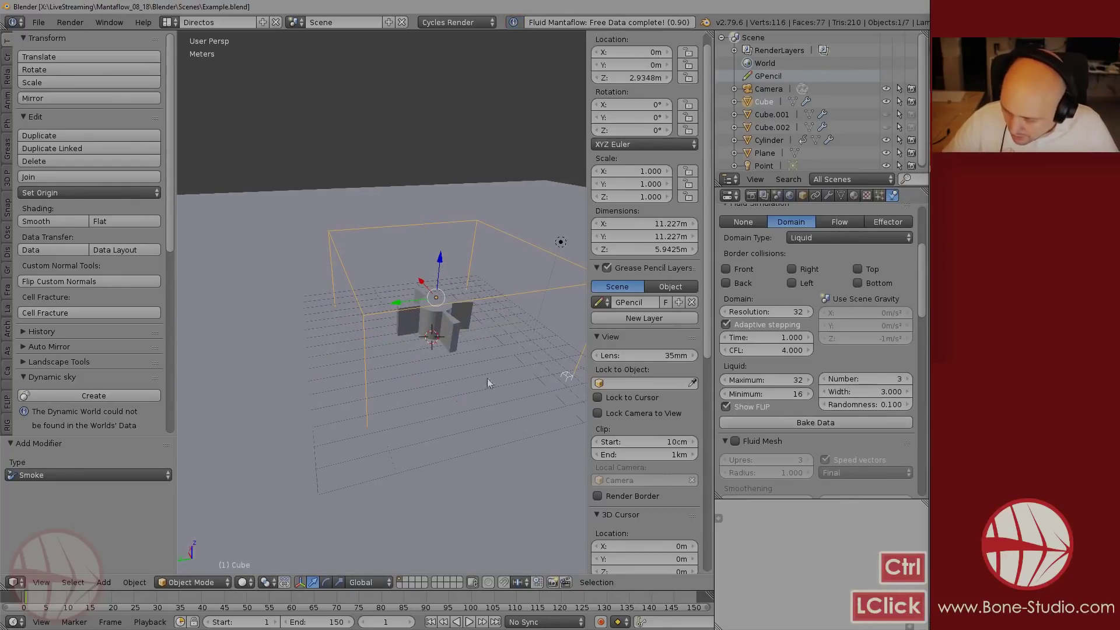
click(816, 422)
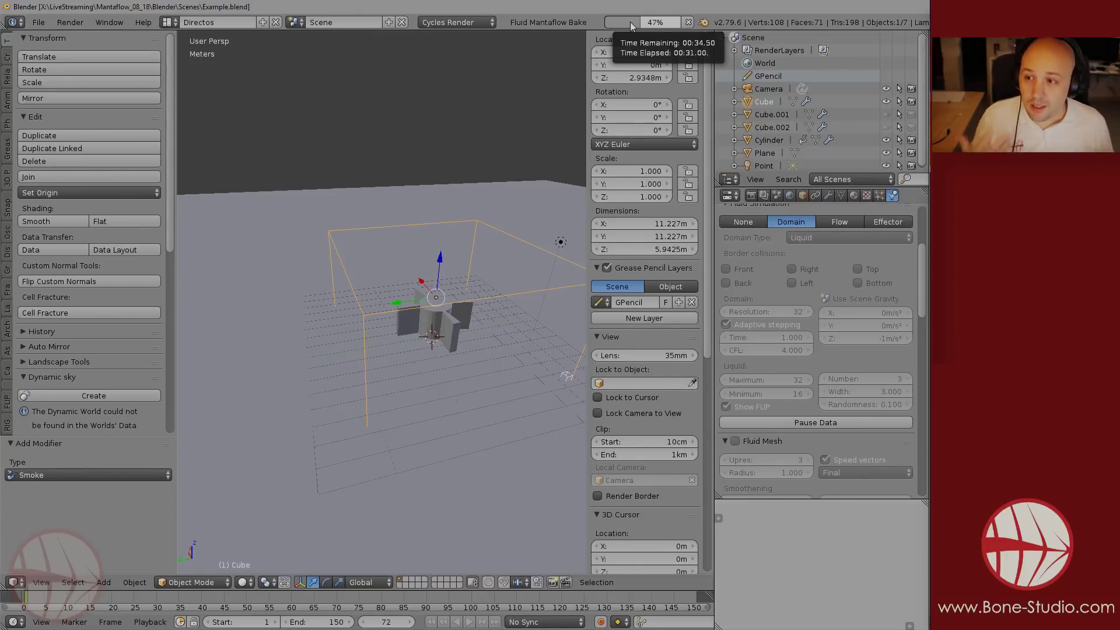
click(848, 422)
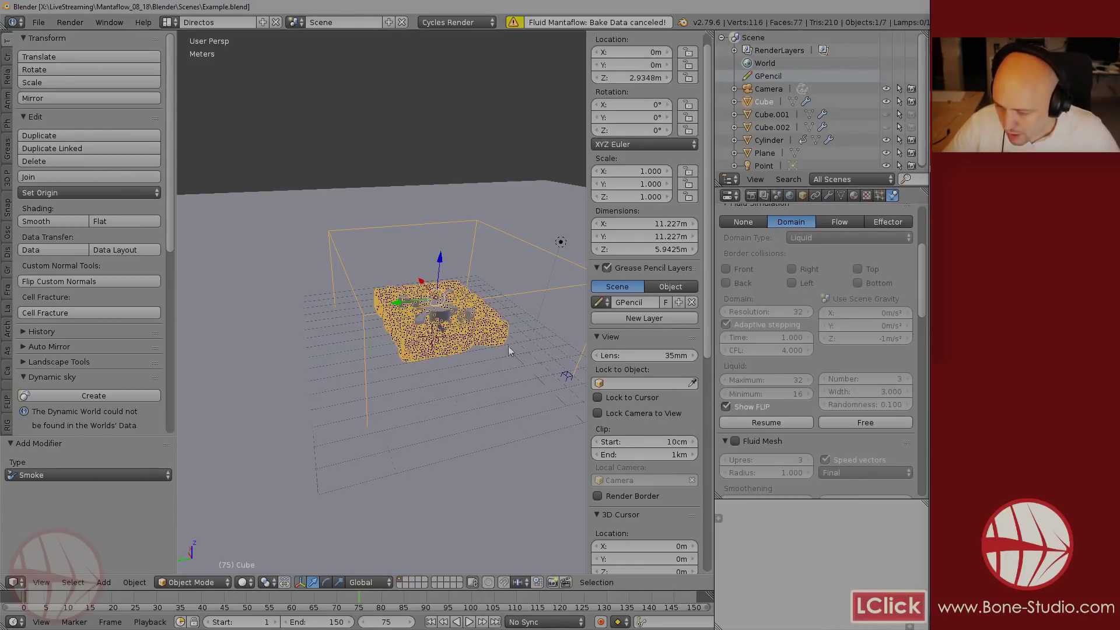
- Play back the partly baked simulation from the first frame and examine the paddle wheel stirring the fluid from different angles
middle_drag(443, 327, 493, 391)
key(alt+a)
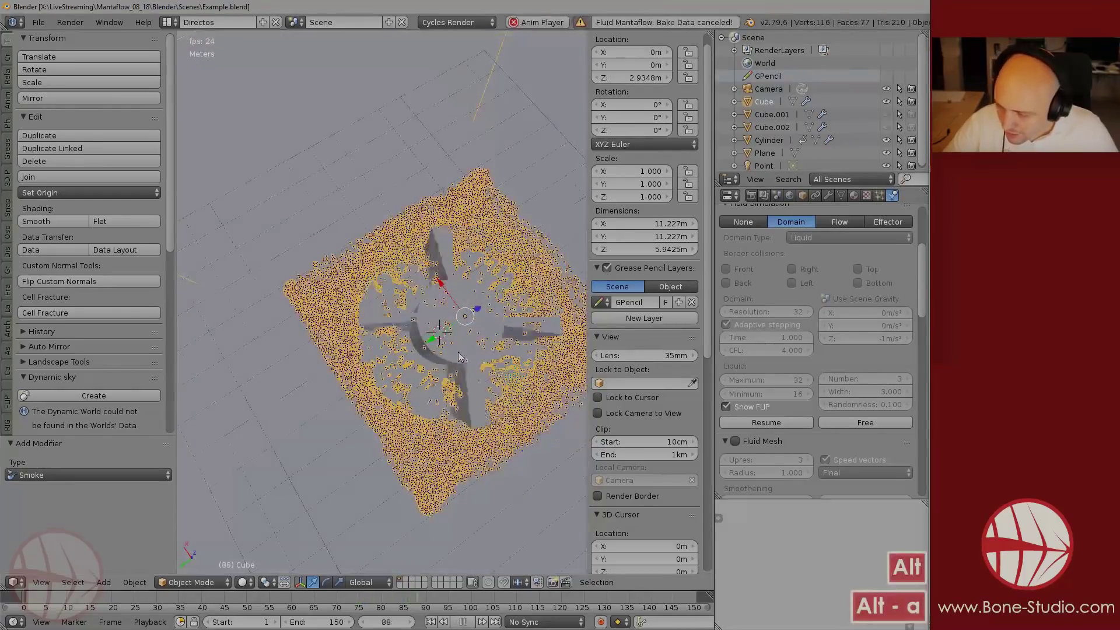
key(shift+Left)
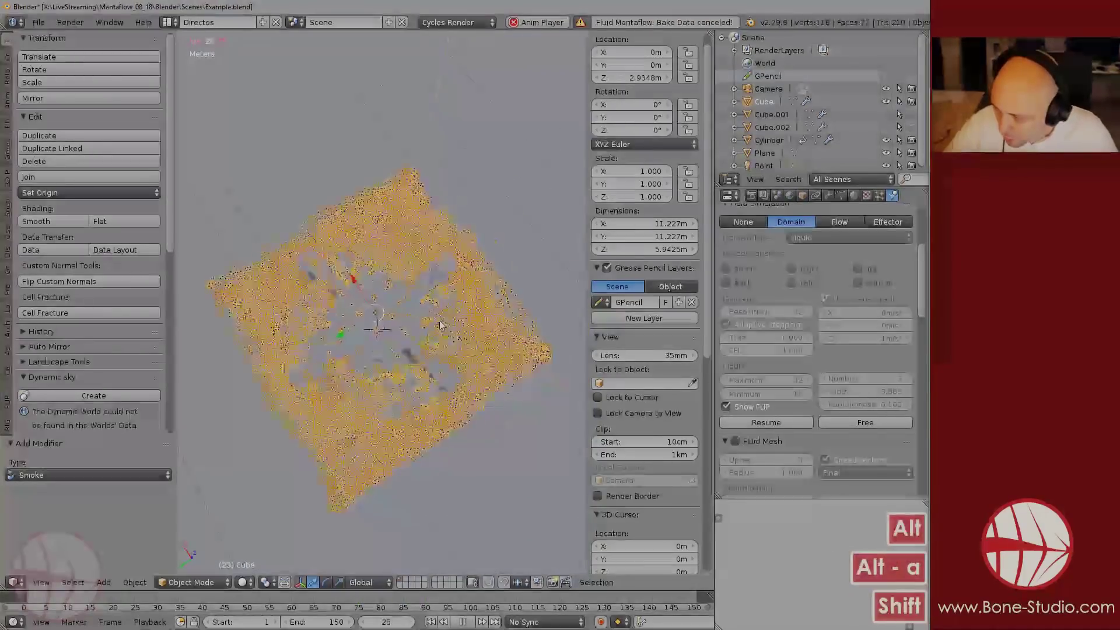
middle_drag(403, 403, 385, 364)
key(alt+a)
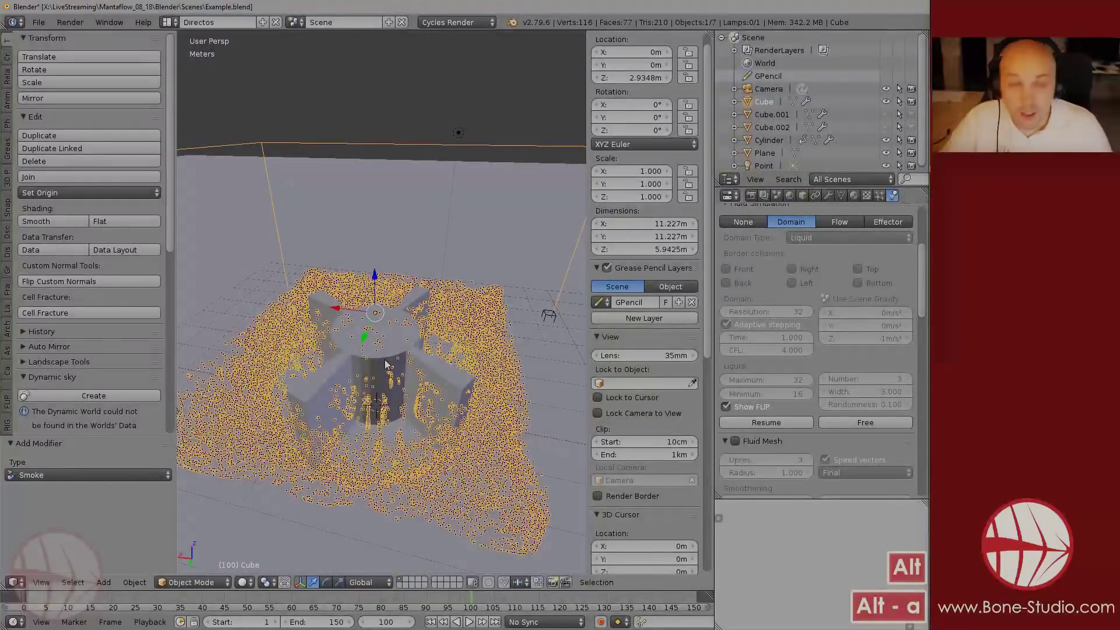
- Select the paddle-wheel cylinder and play back the baked liquid from the first frame, examining the stirring from above
right_click(384, 360)
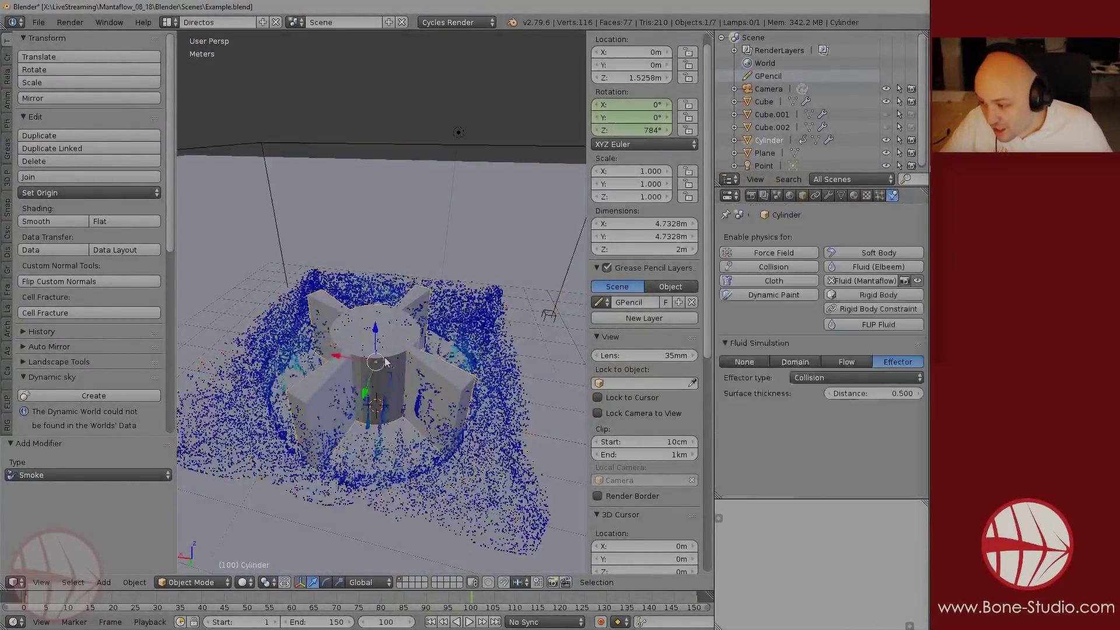
key(alt+a)
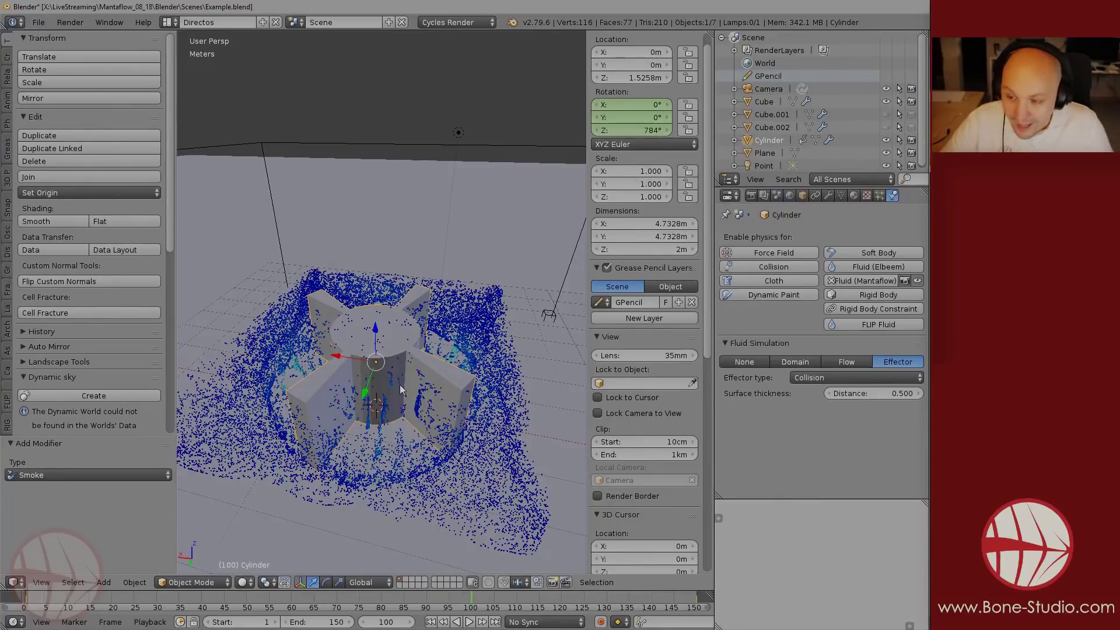
middle_drag(416, 379, 396, 390)
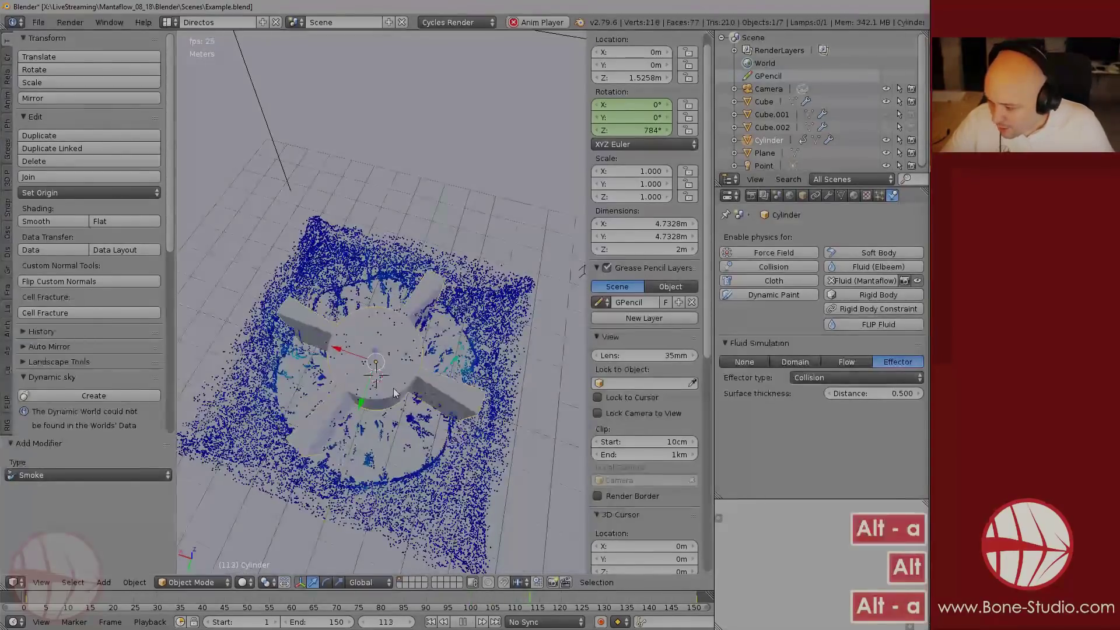
key(shift+Left)
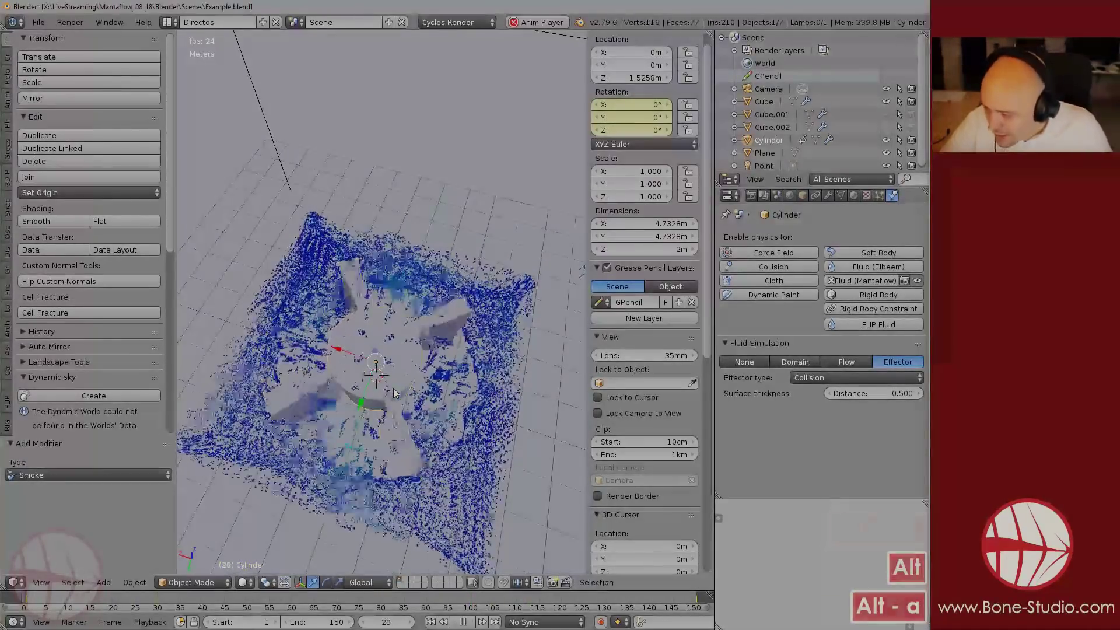
key(alt+a)
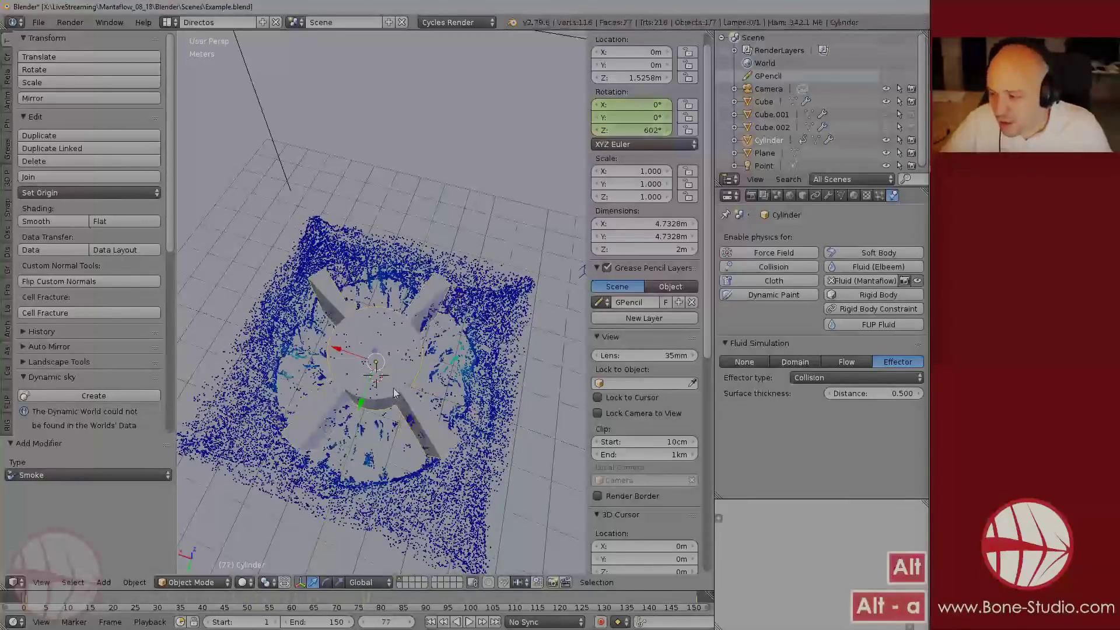
key(shift+Left)
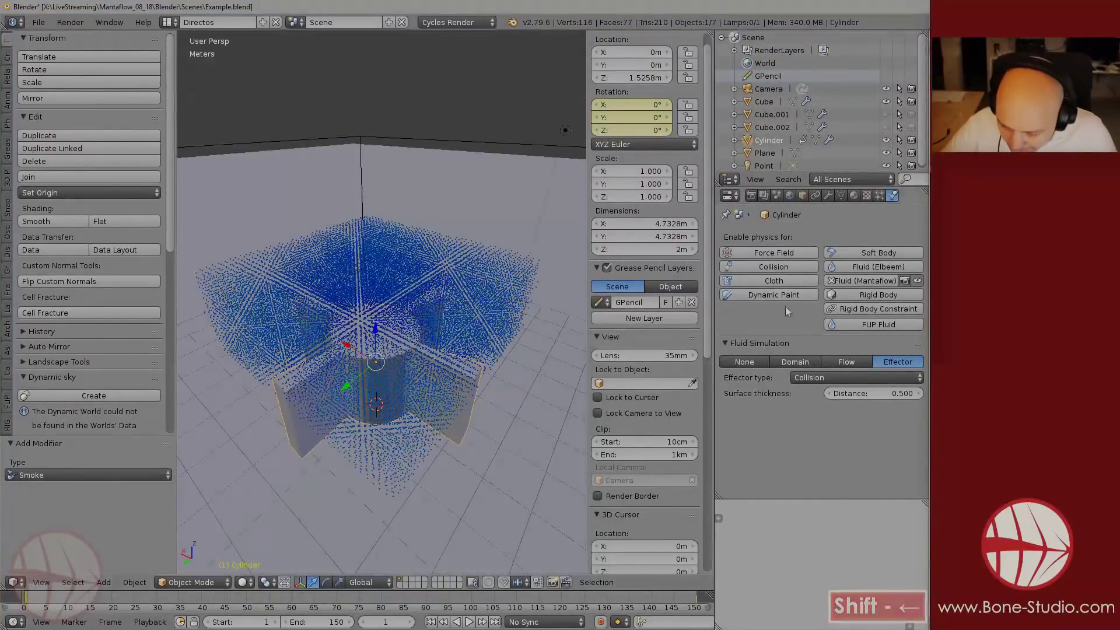
- Free the baked liquid data of the fluid domain cube
right_click(531, 146)
scroll(816, 357, down, 10)
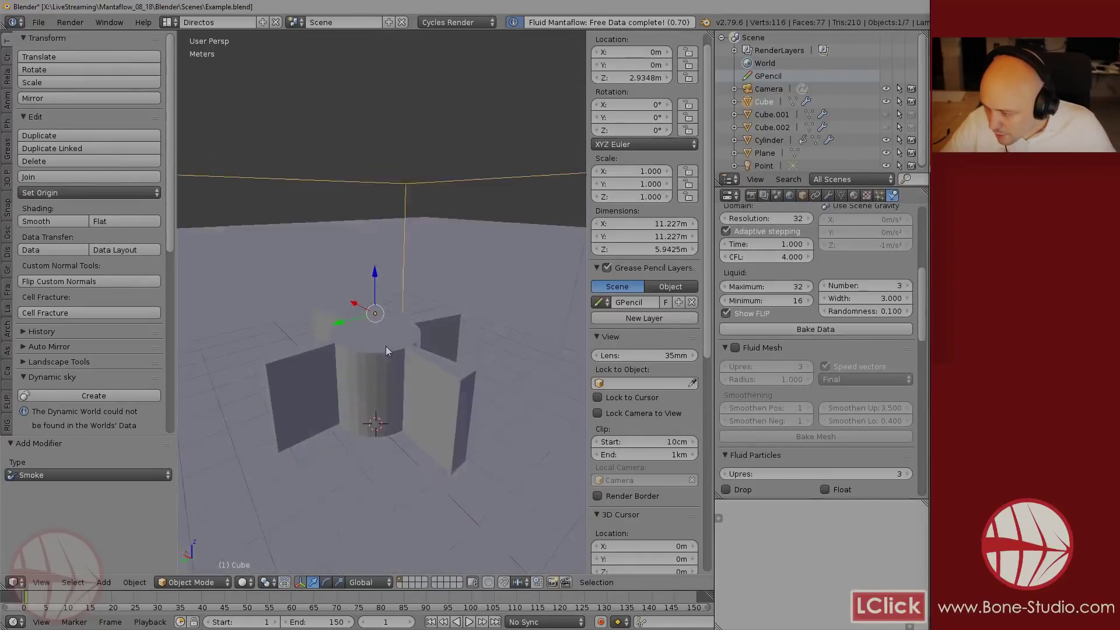
- Change the paddle-wheel cylinder's effector type to Guide
right_click(429, 425)
scroll(501, 292, down, 4)
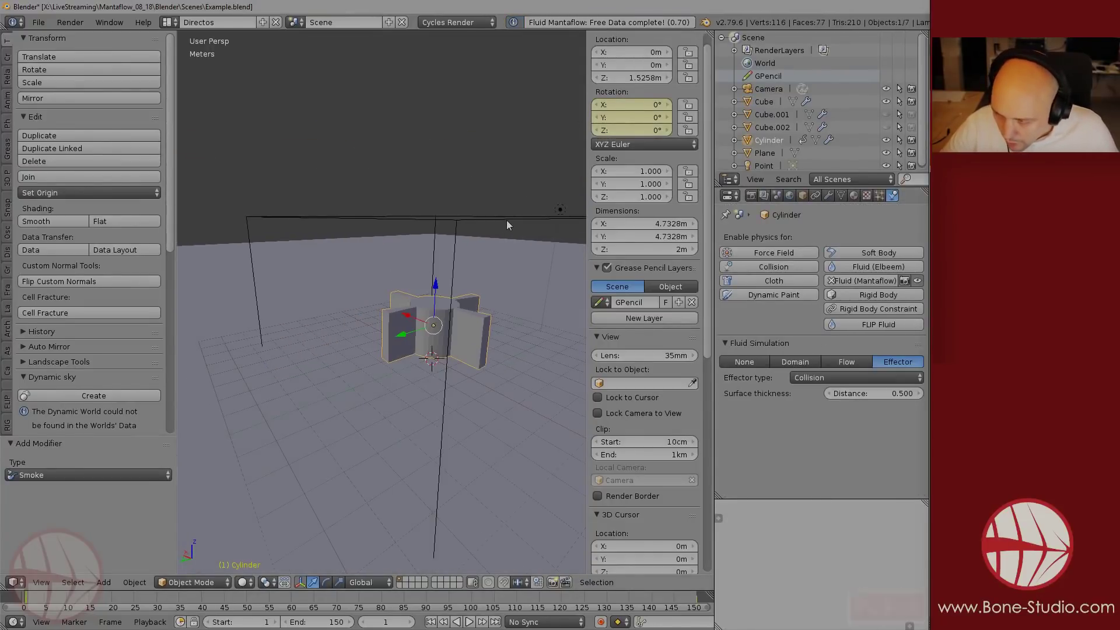
middle_drag(504, 287, 461, 303)
click(848, 377)
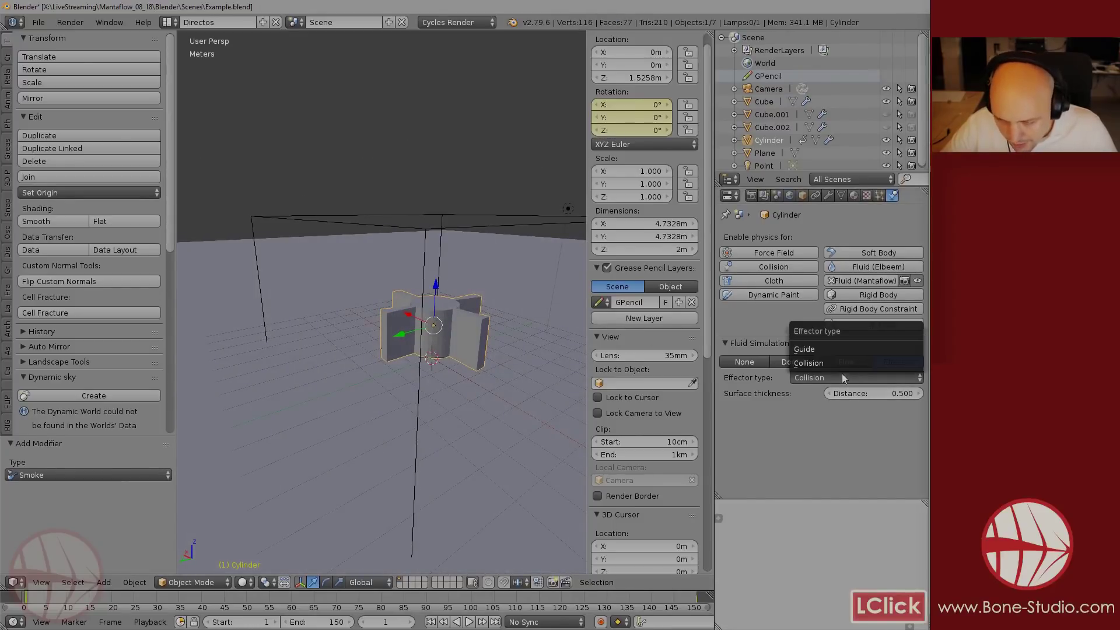
click(813, 348)
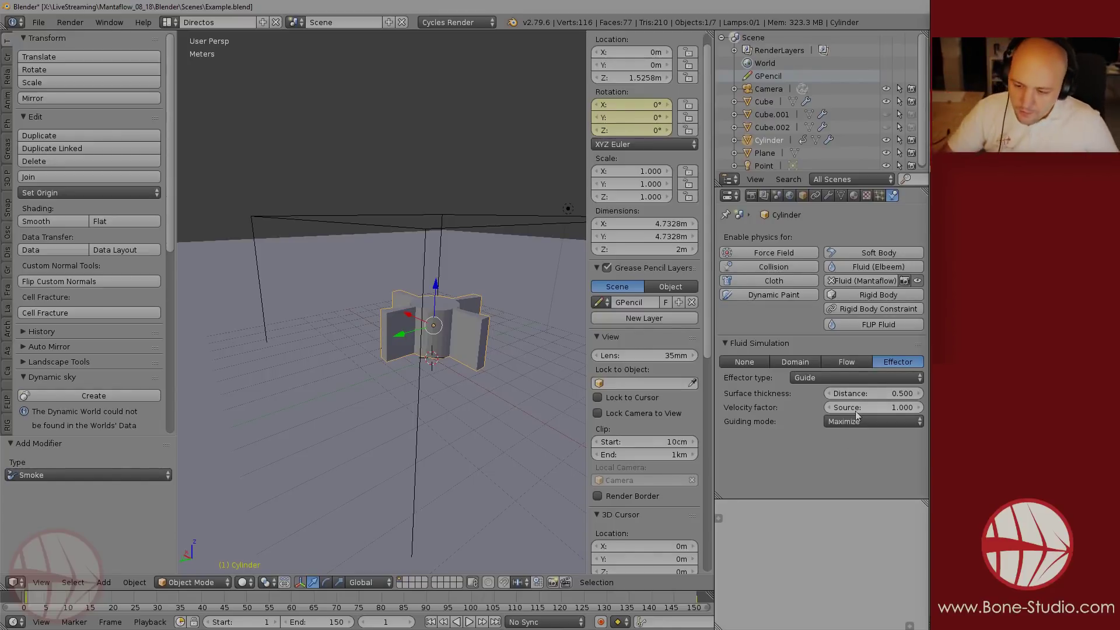
- Examine the cylinder's guiding mode options and choose Maximize
click(837, 422)
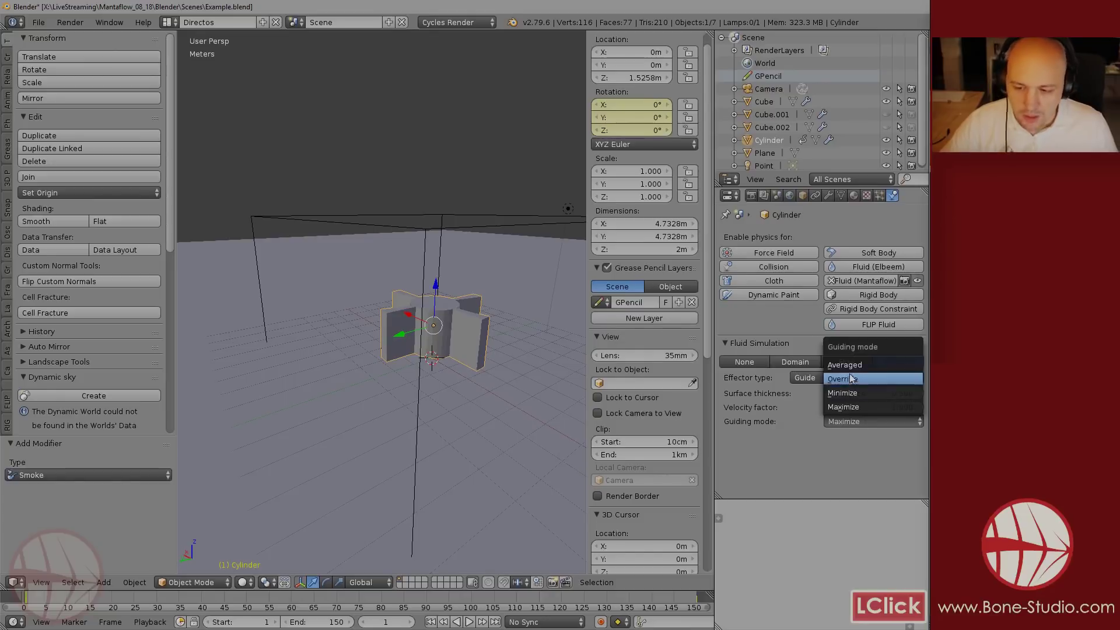
click(841, 407)
click(840, 426)
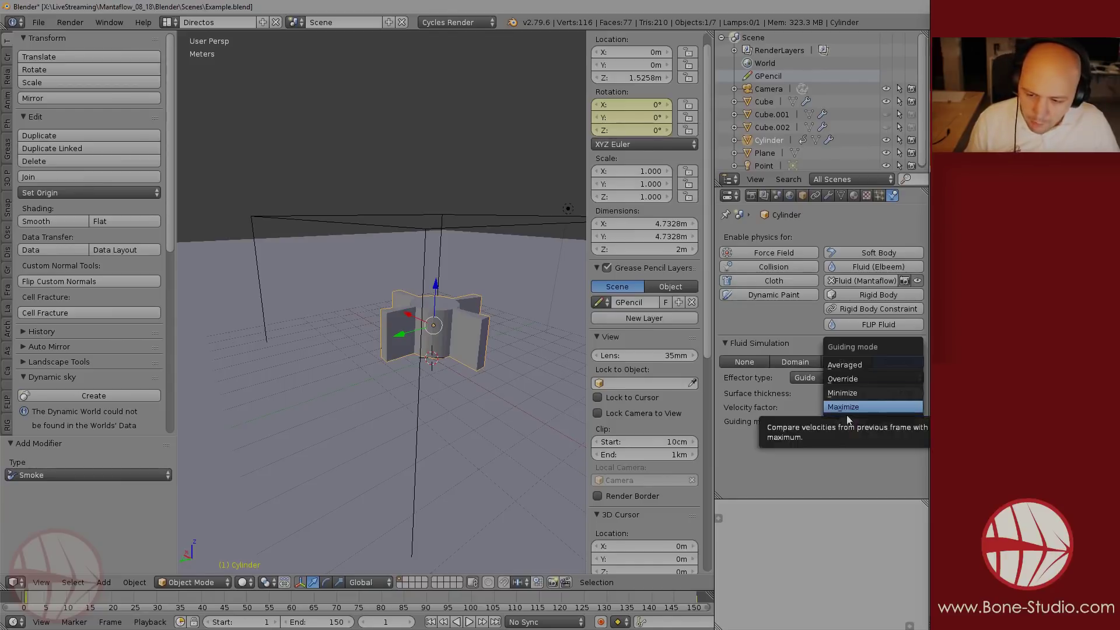
click(849, 409)
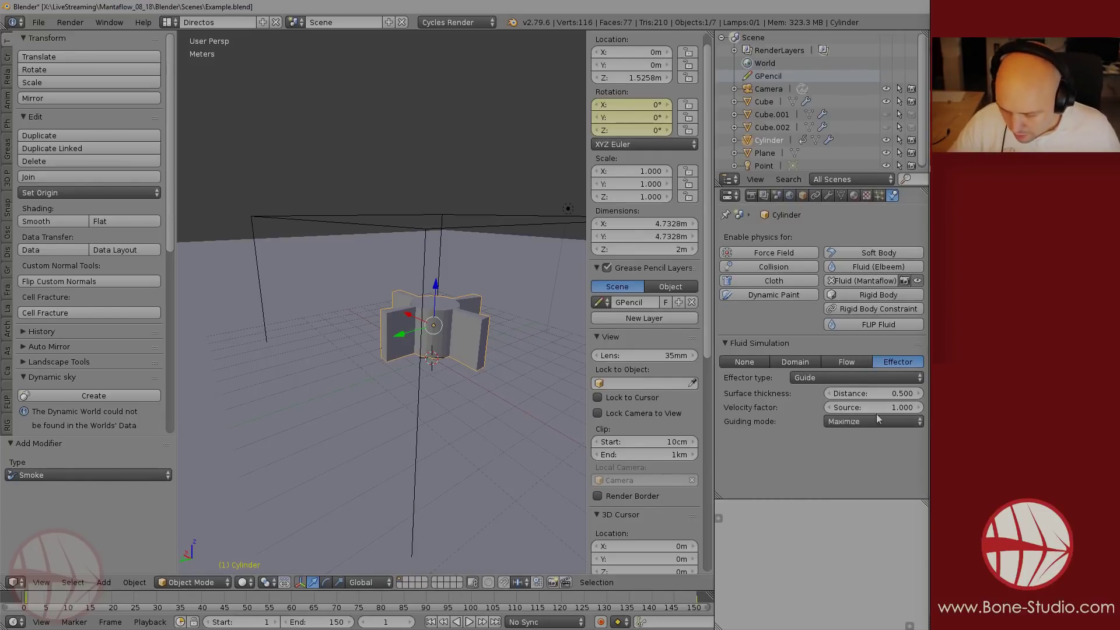
- Enable Fluid Guiding on the domain cube
right_click(477, 213)
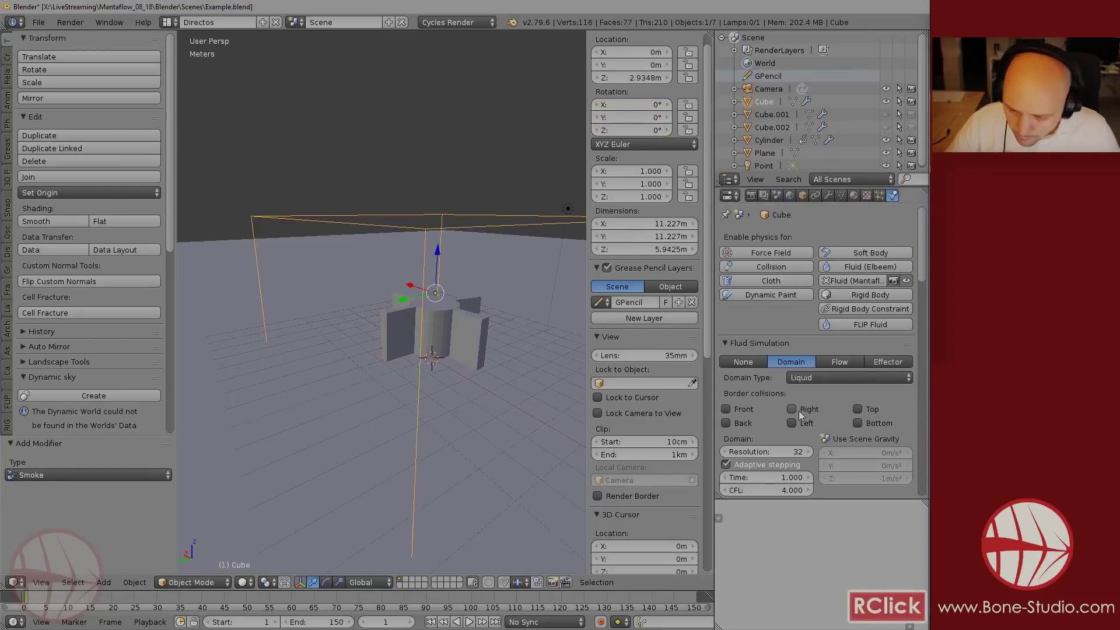
scroll(800, 412, down, 10)
scroll(782, 327, down, 8)
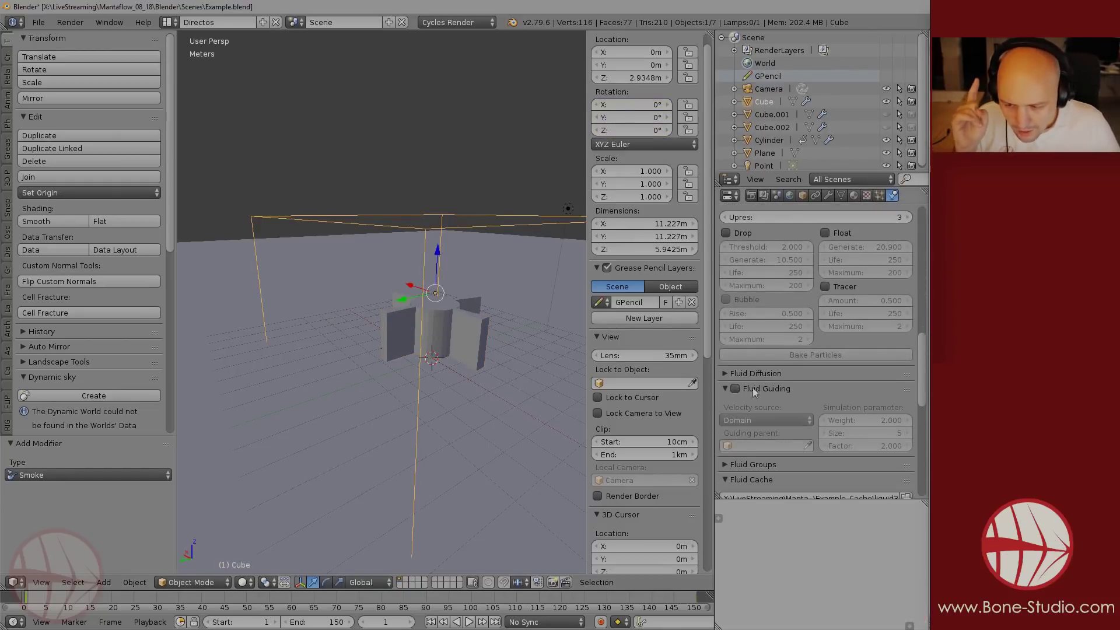
click(737, 390)
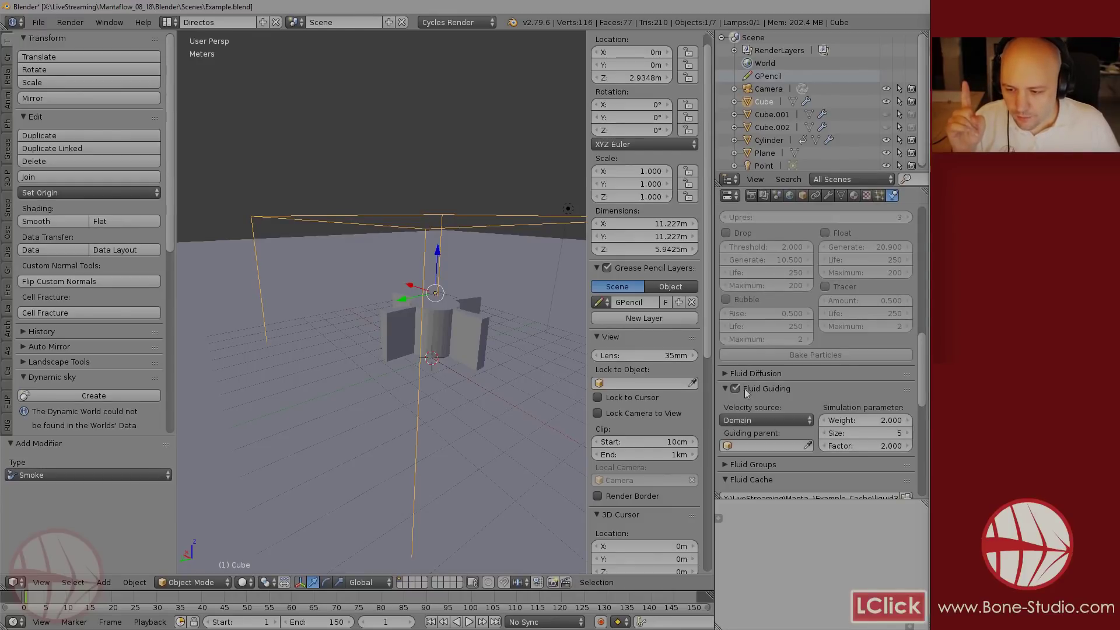
- Review the domain's liquid bake and Fluid Guiding settings alongside the cylinder's guide effector settings
scroll(842, 369, up, 10)
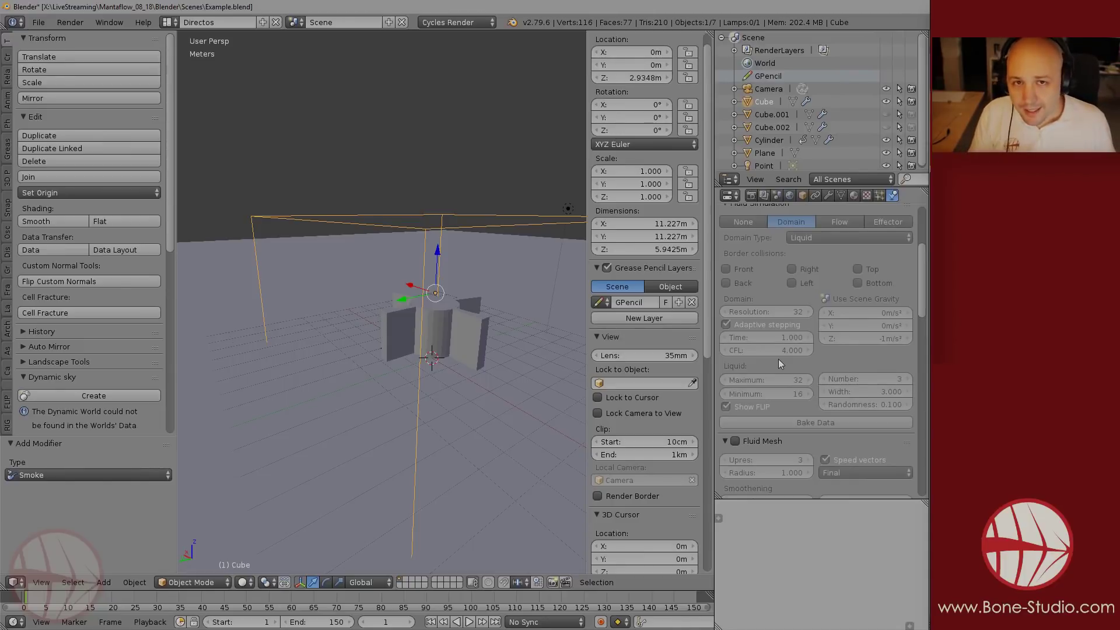
scroll(779, 359, down, 8)
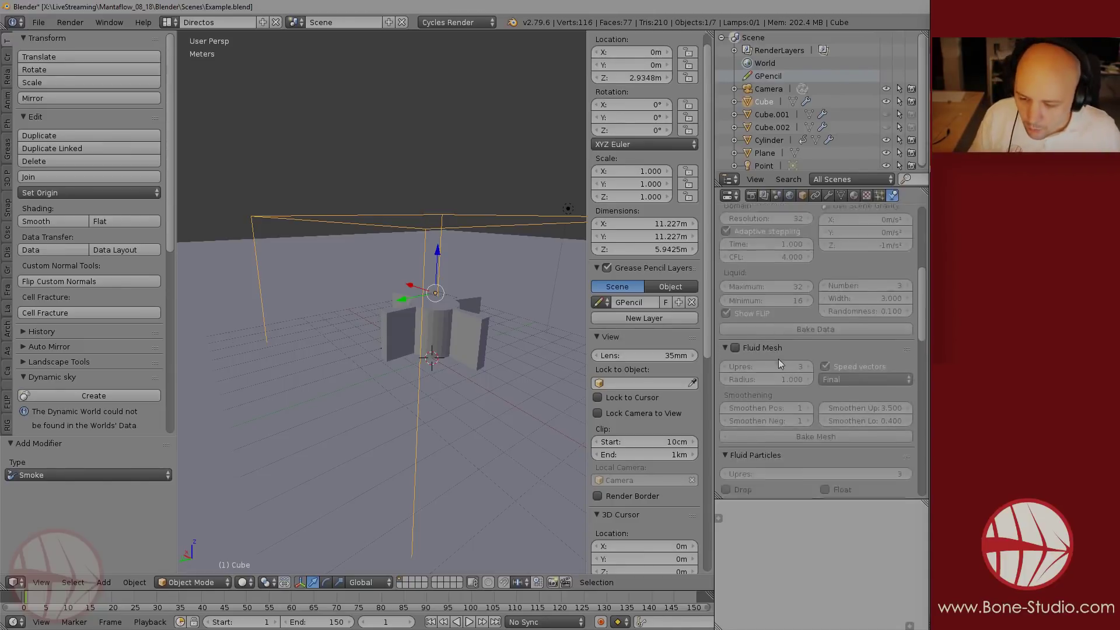
right_click(457, 331)
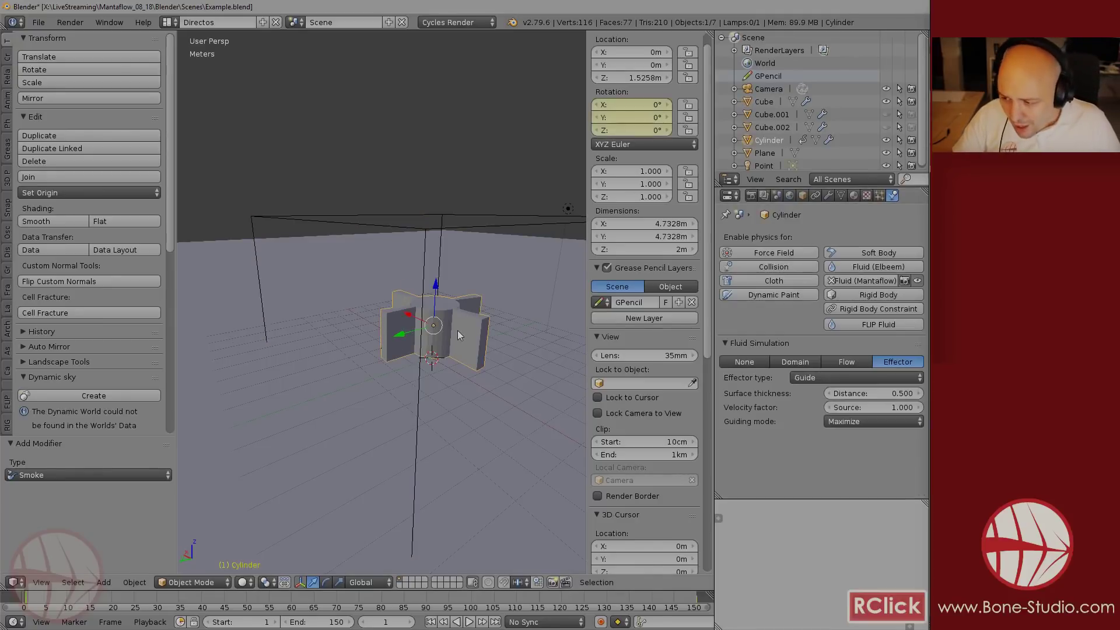
right_click(523, 219)
scroll(811, 421, down, 10)
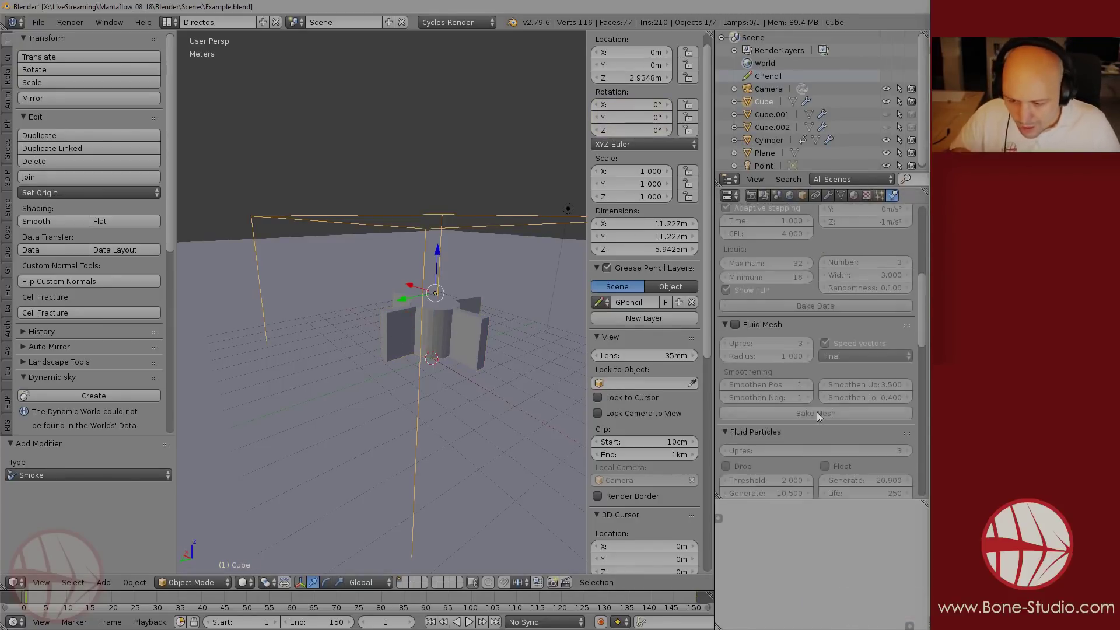
scroll(805, 403, down, 7)
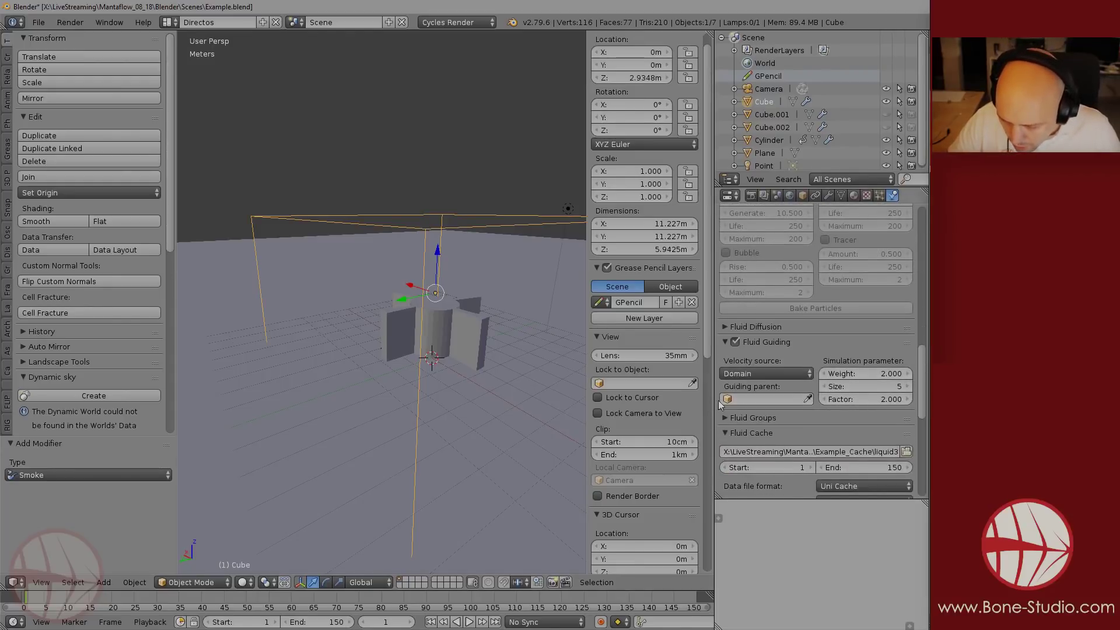
- Rename the paddle-wheel cylinder to Helix
right_click(452, 340)
scroll(653, 405, down, 9)
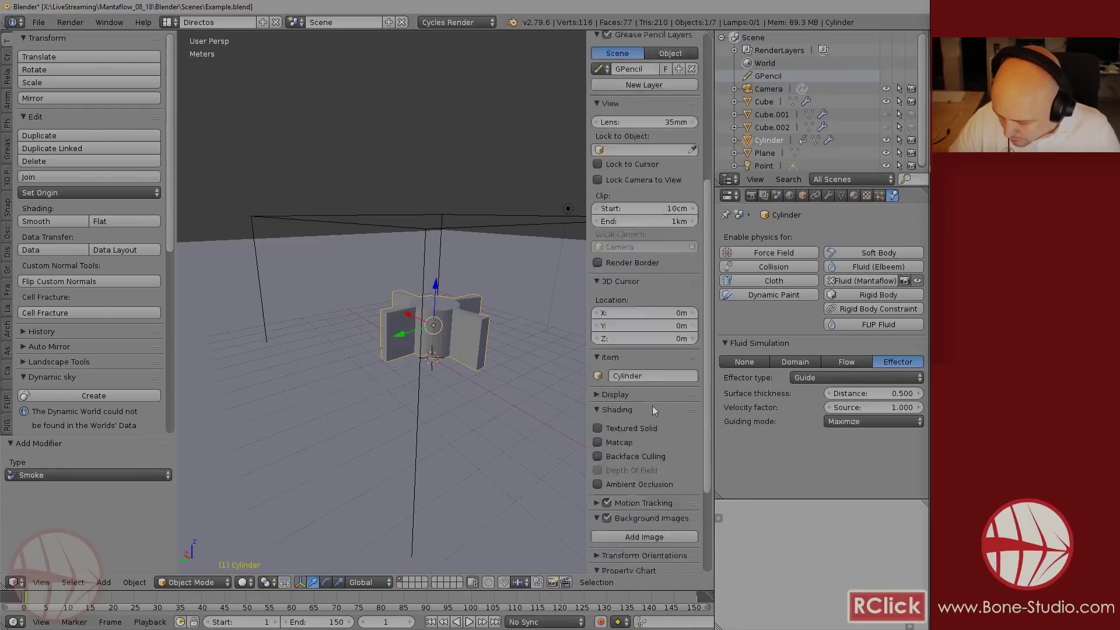
click(657, 399)
text(Helix)
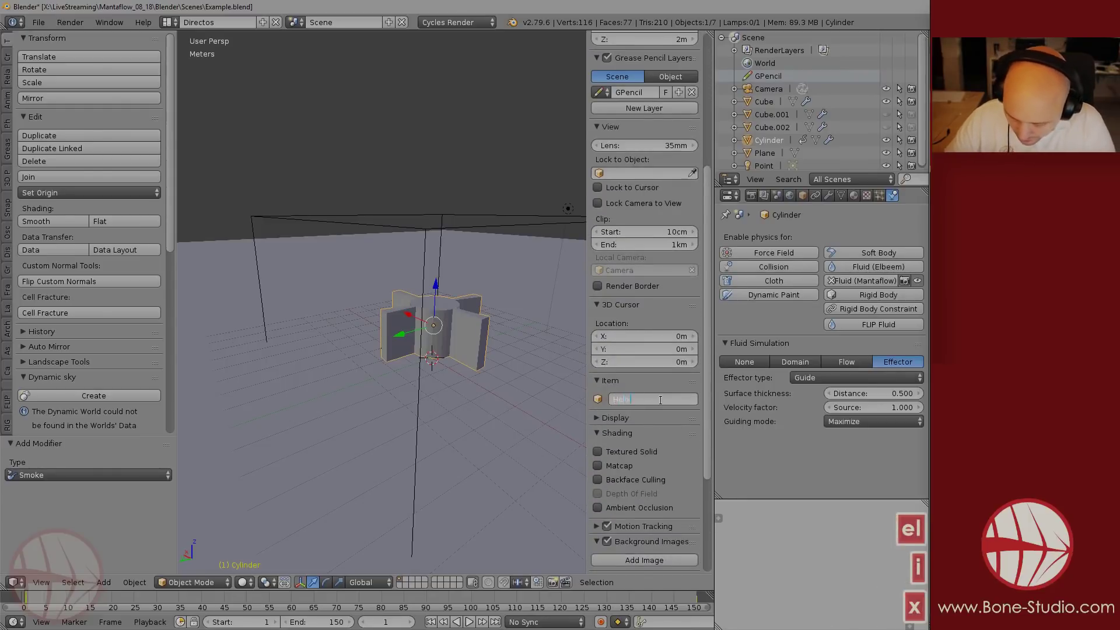
key(Return)
- Try to assign Helix as the domain's guiding parent from the list of scene objects
right_click(526, 224)
scroll(784, 363, down, 10)
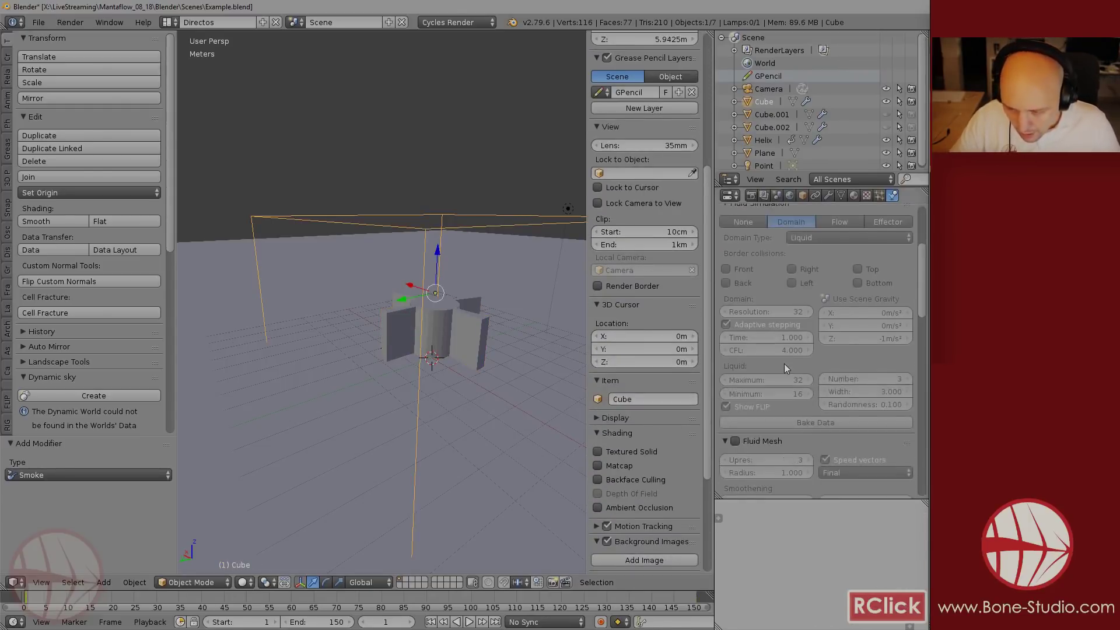
click(775, 352)
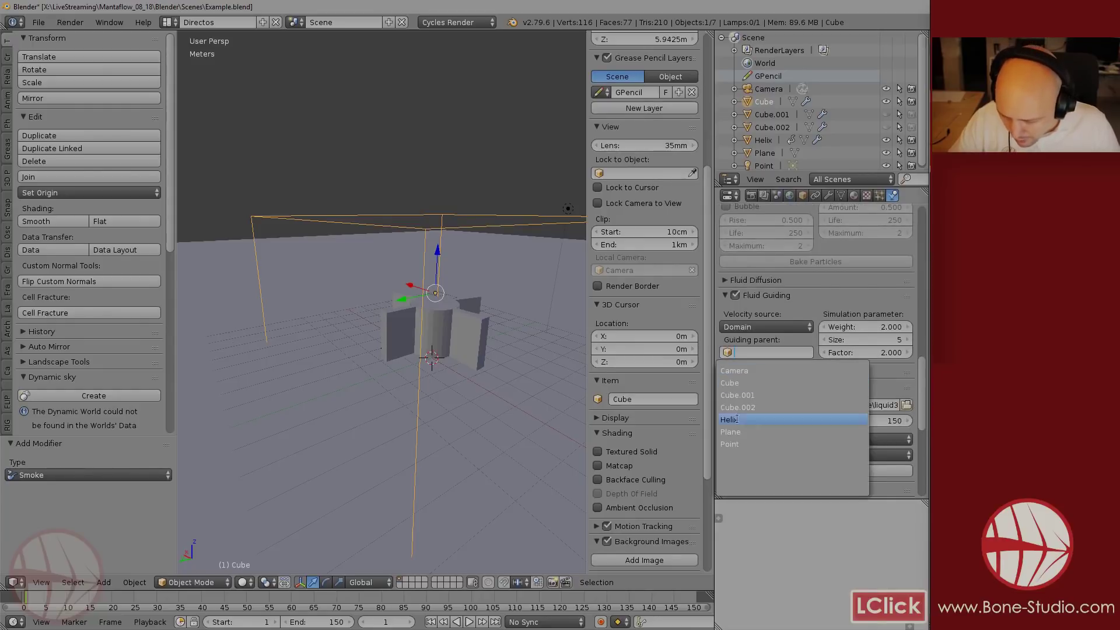
click(764, 352)
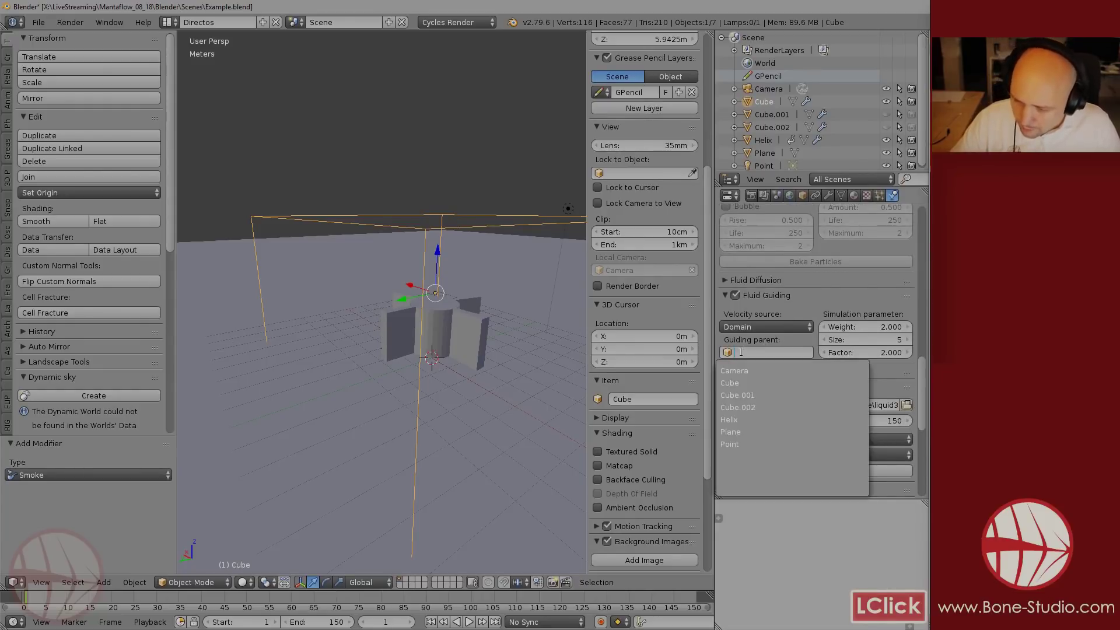
click(737, 422)
- Try to pick the paddle wheel in the viewport as guiding parent with the eyedropper, toggling Fluid Guiding off and on between attempts
click(808, 353)
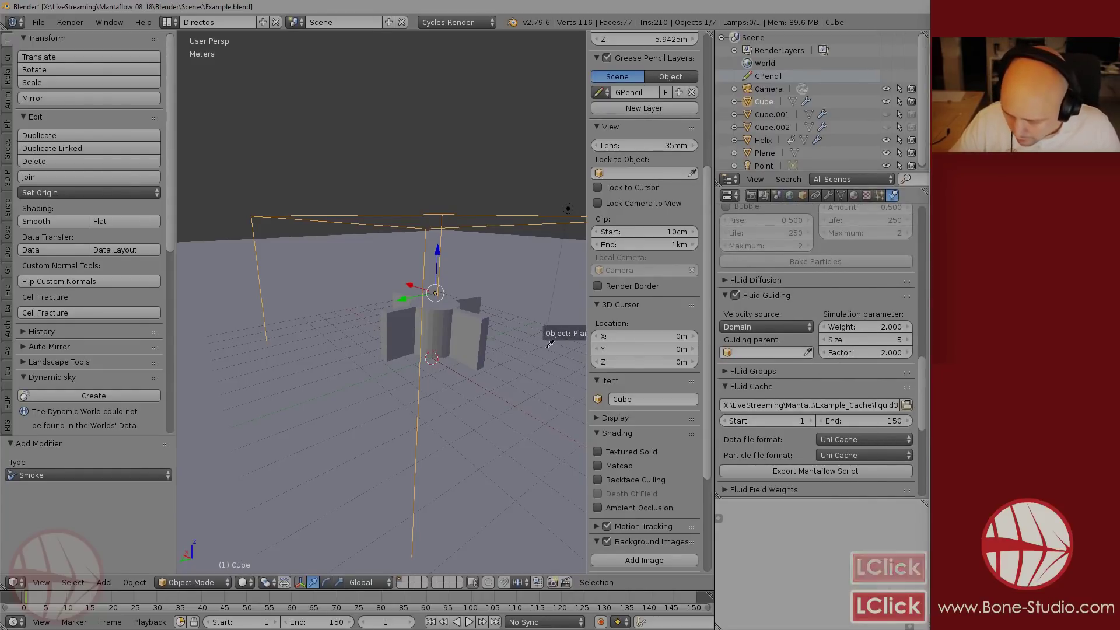
click(477, 330)
click(839, 281)
click(790, 285)
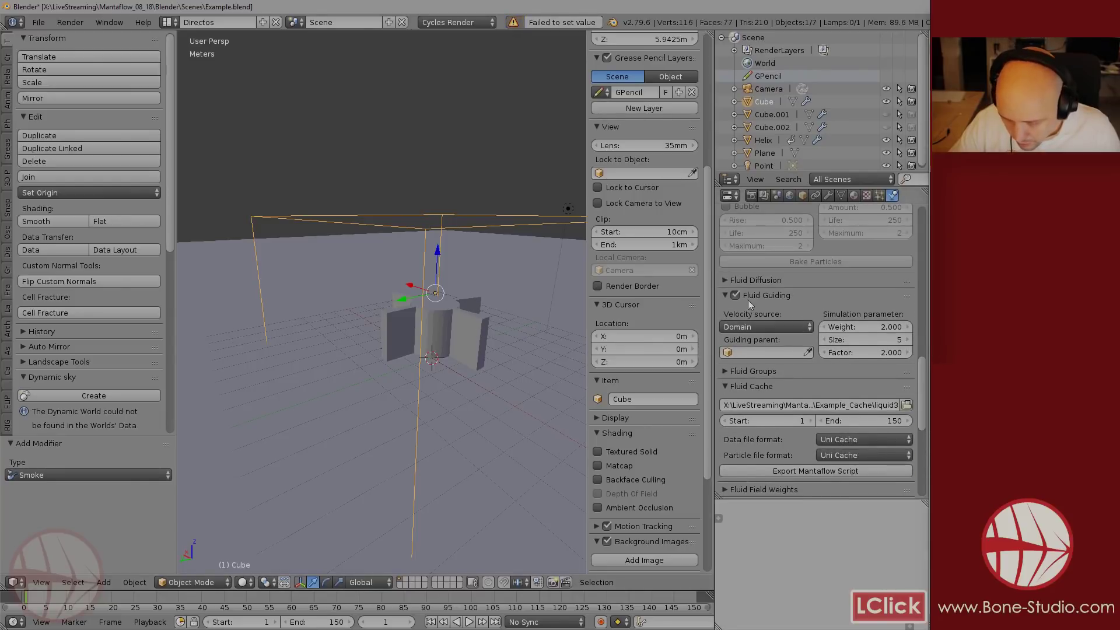
double_click(736, 295)
click(808, 352)
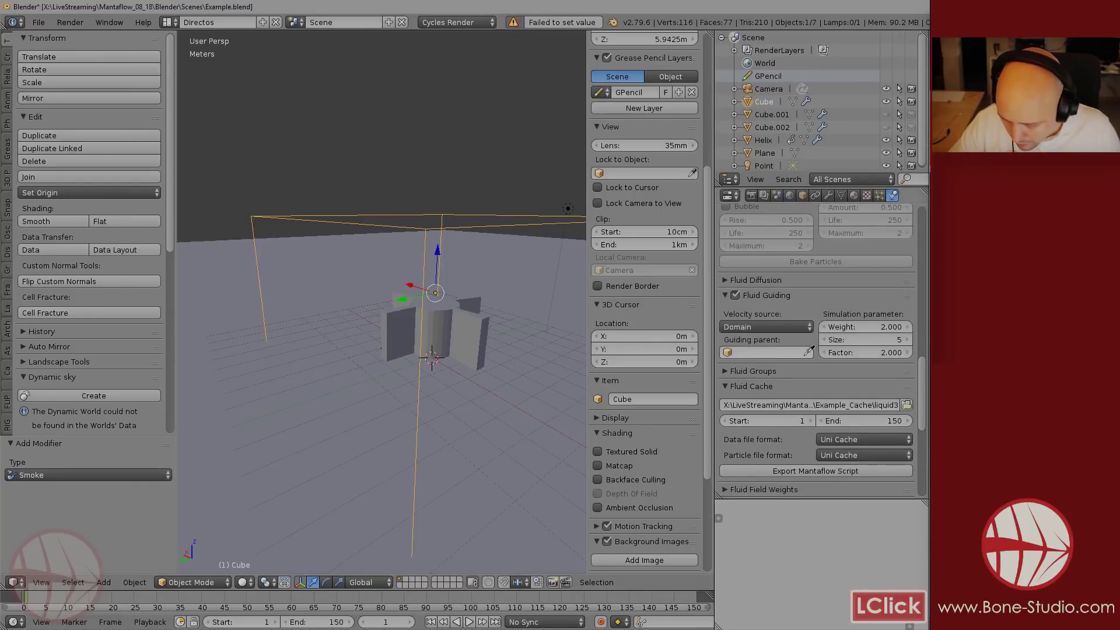
click(445, 325)
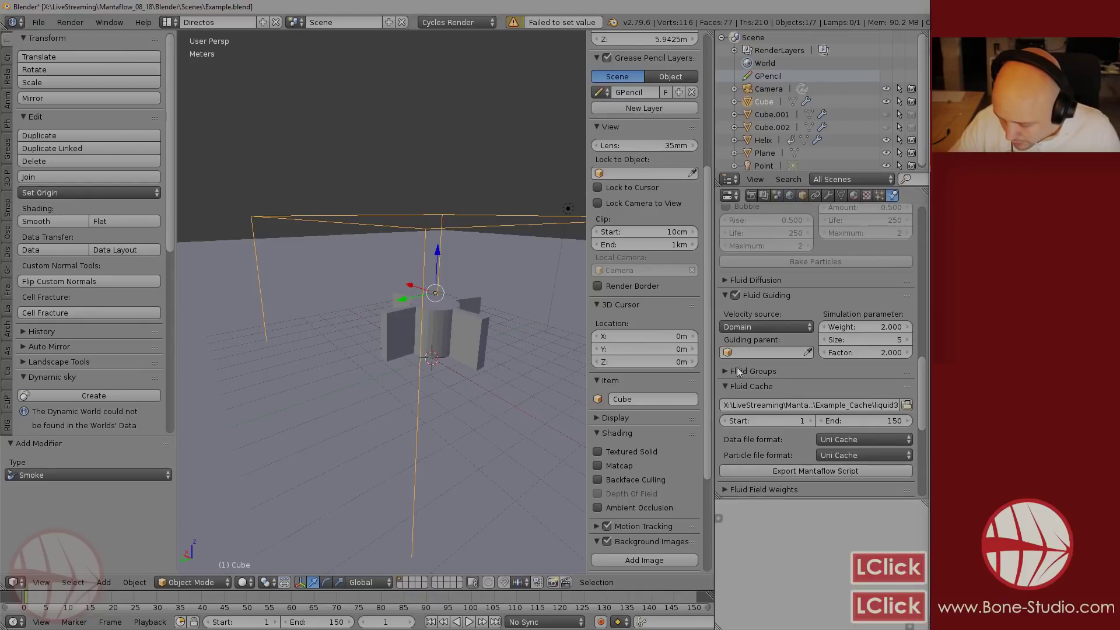
- Set the velocity source of the domain's Fluid Guiding to Effector
click(738, 325)
click(740, 322)
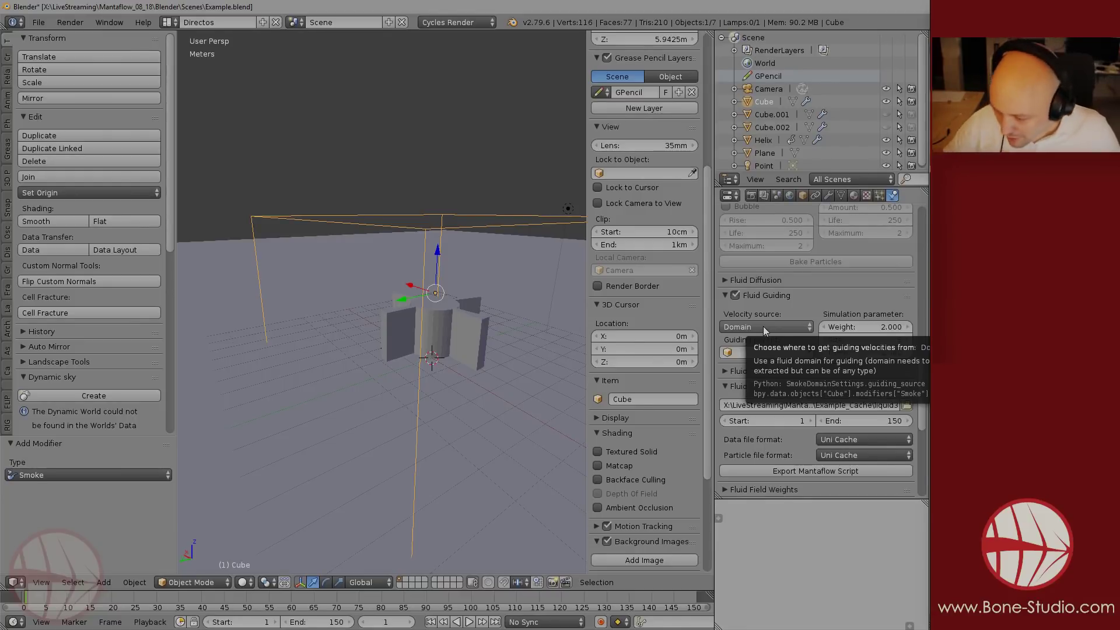
click(763, 326)
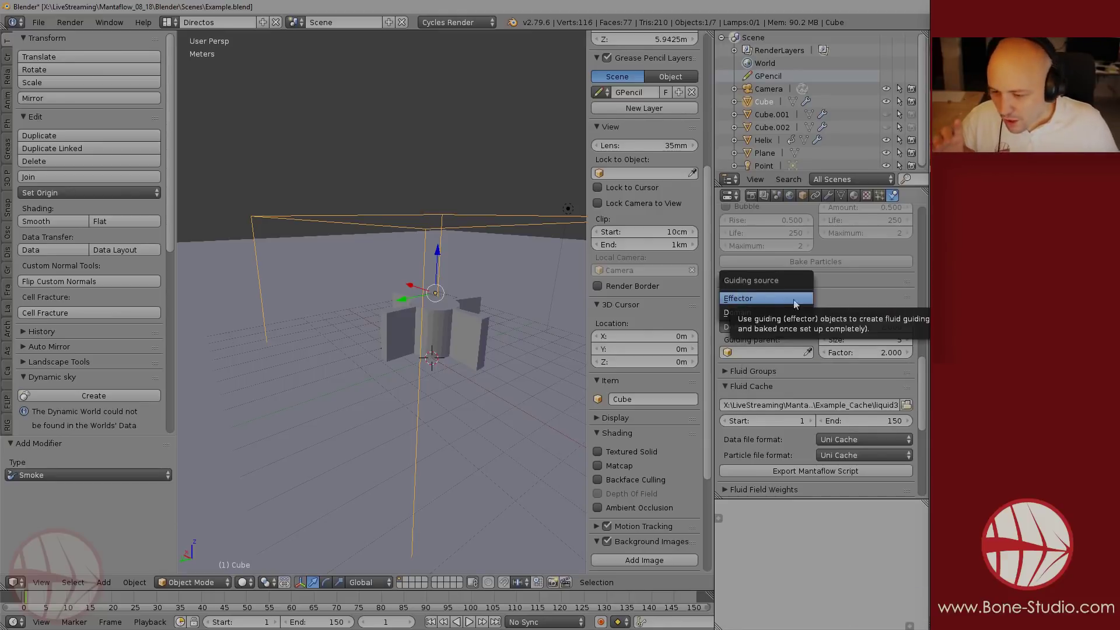
click(747, 300)
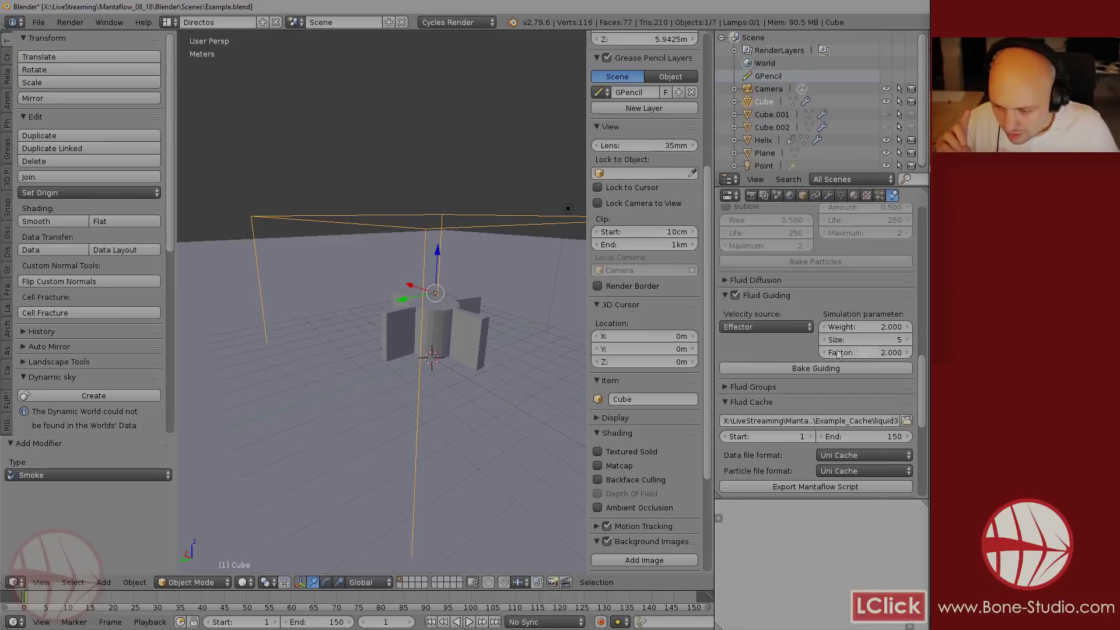
- Check the guide effector settings of Helix and return to the domain cube's Fluid Guiding settings
right_click(467, 299)
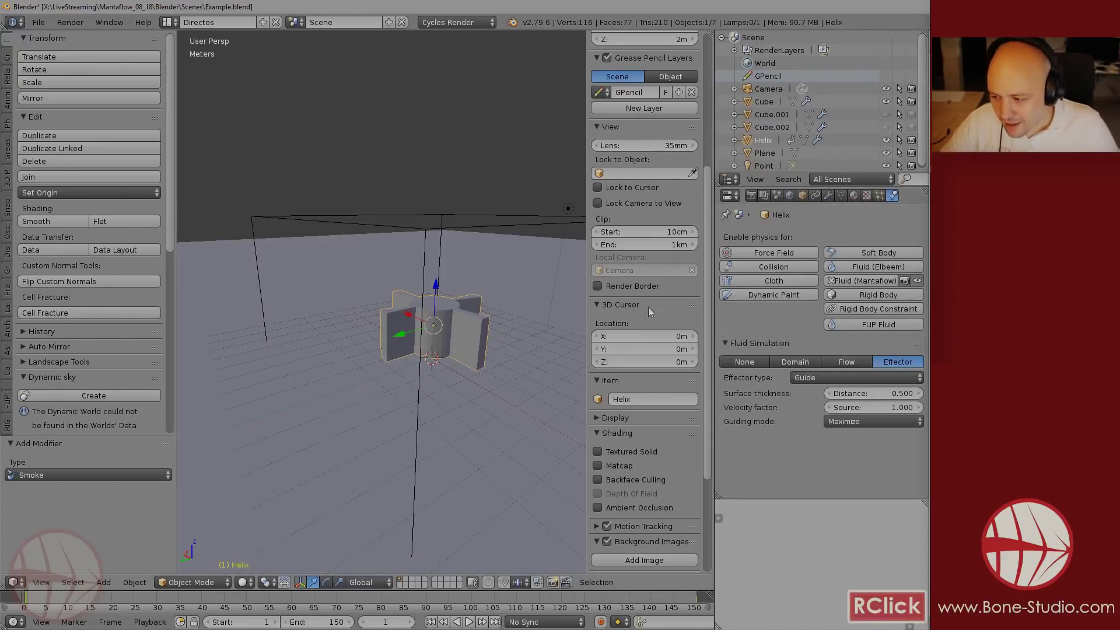
right_click(505, 222)
scroll(814, 405, down, 10)
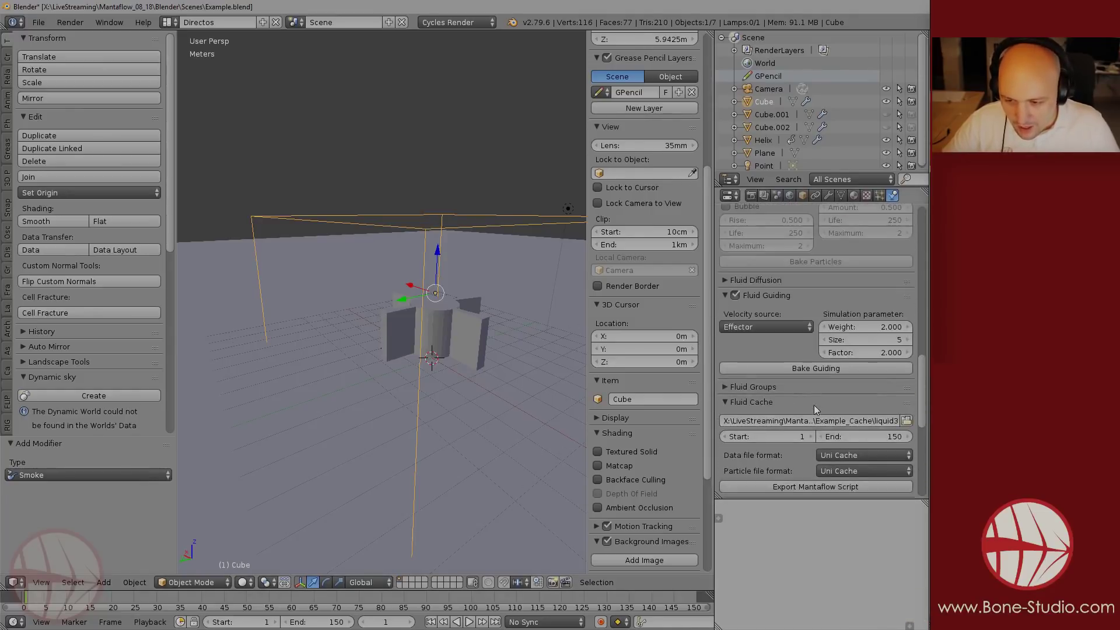
- Bake the domain's fluid guiding and, once complete, start baking its liquid data
click(809, 368)
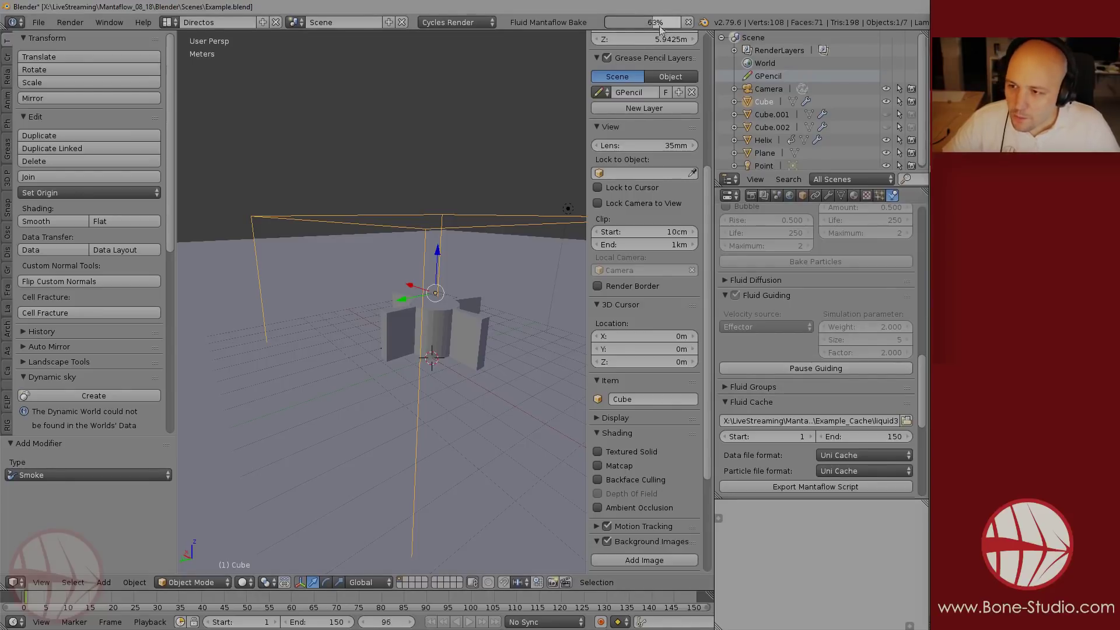
mouse_move(635, 19)
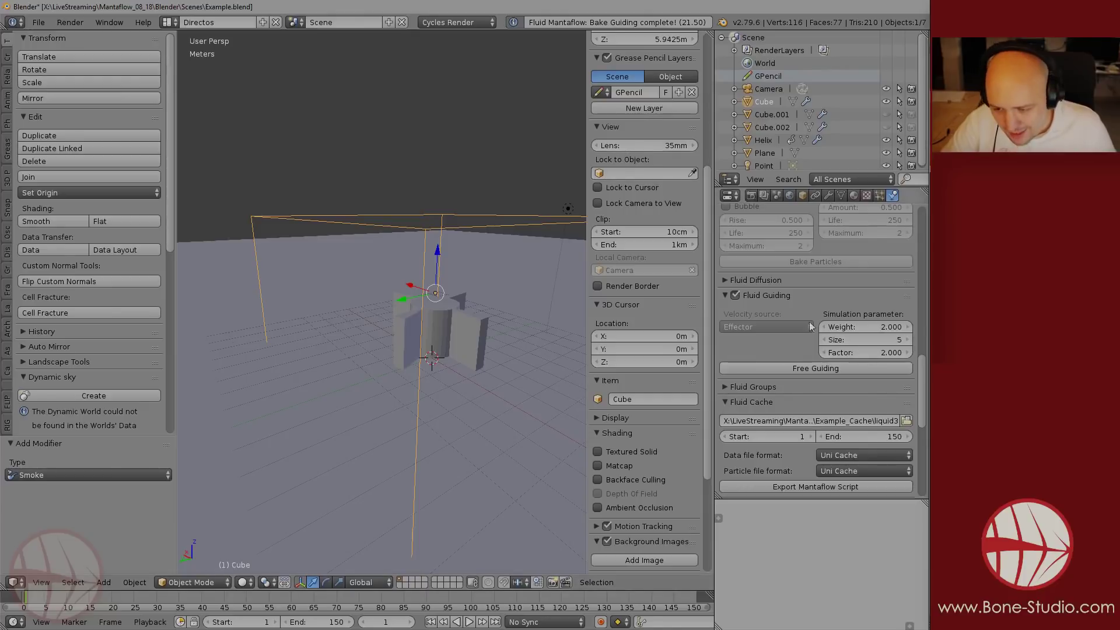
scroll(807, 390, up, 15)
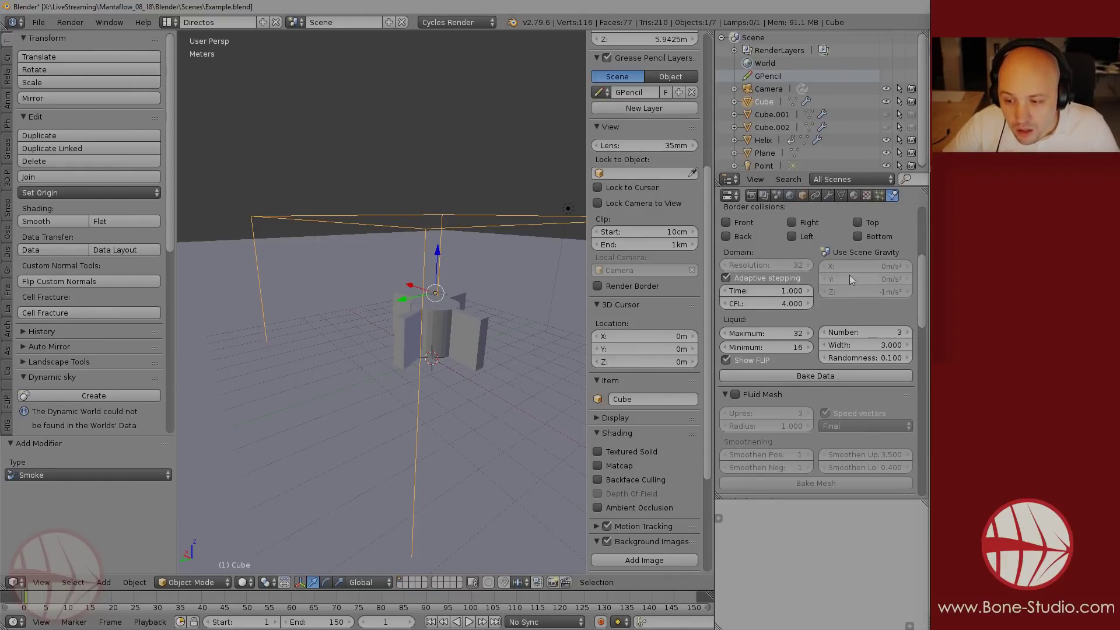
scroll(840, 292, down, 10)
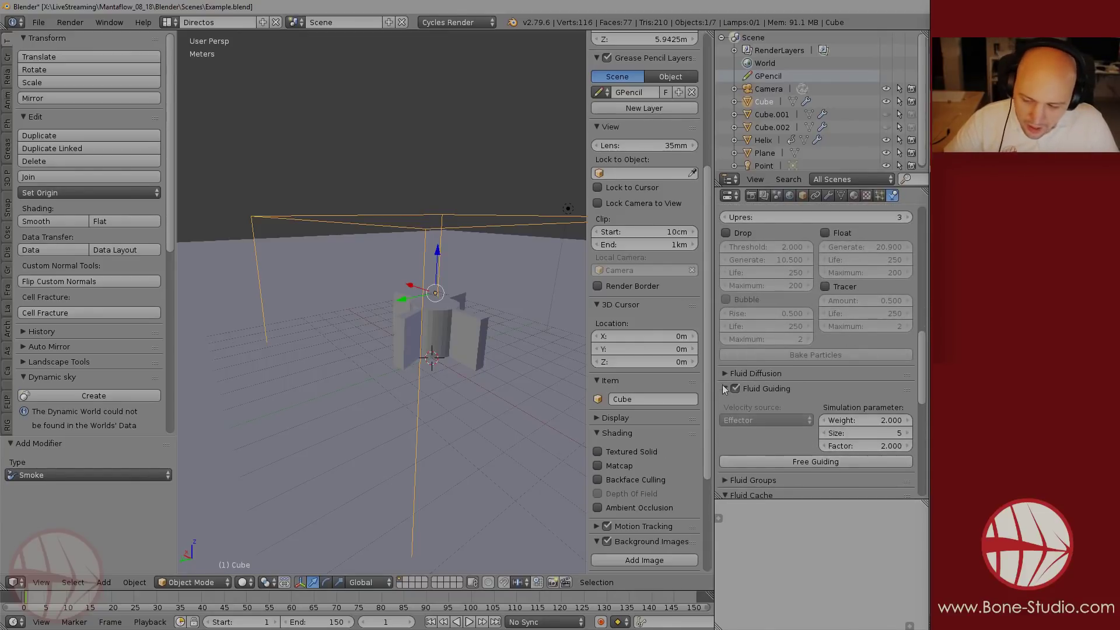
scroll(799, 373, up, 8)
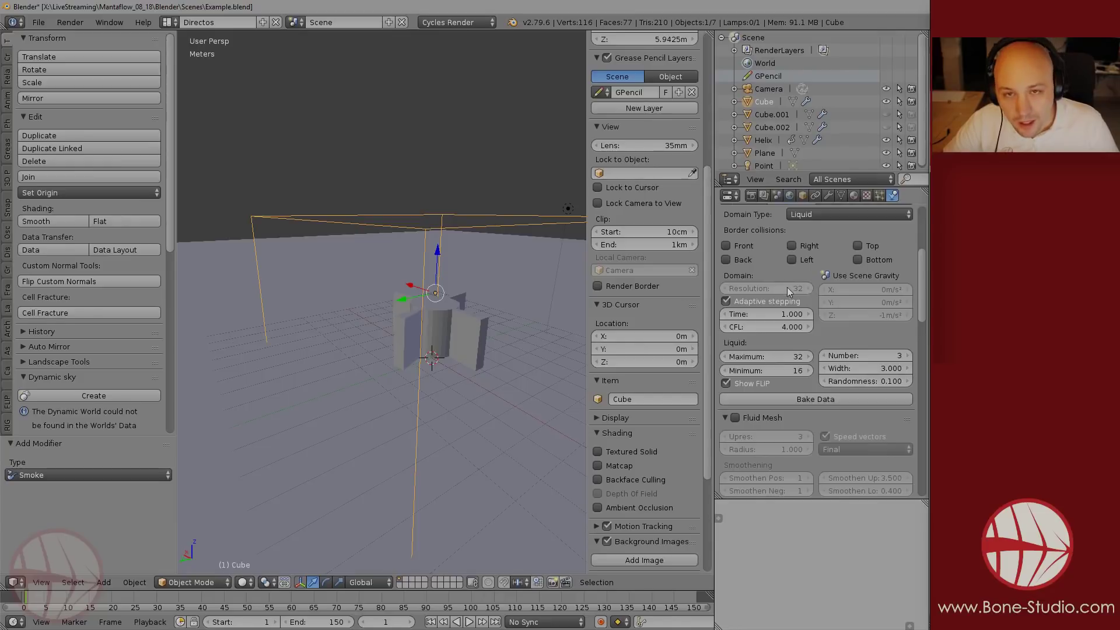
scroll(788, 289, down, 3)
scroll(811, 303, down, 7)
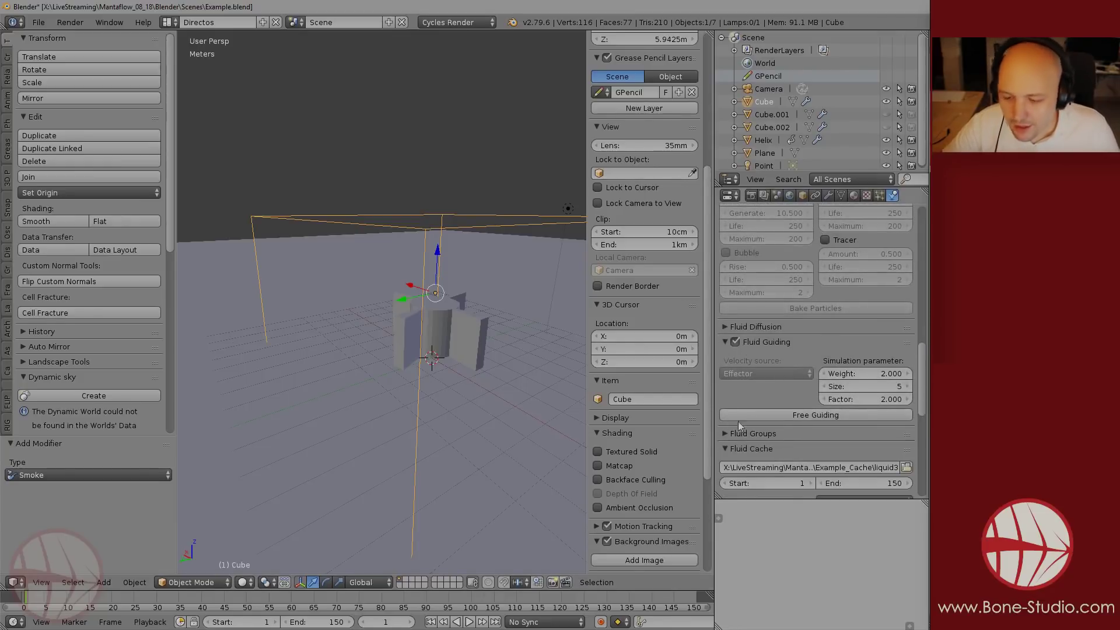
scroll(811, 383, up, 10)
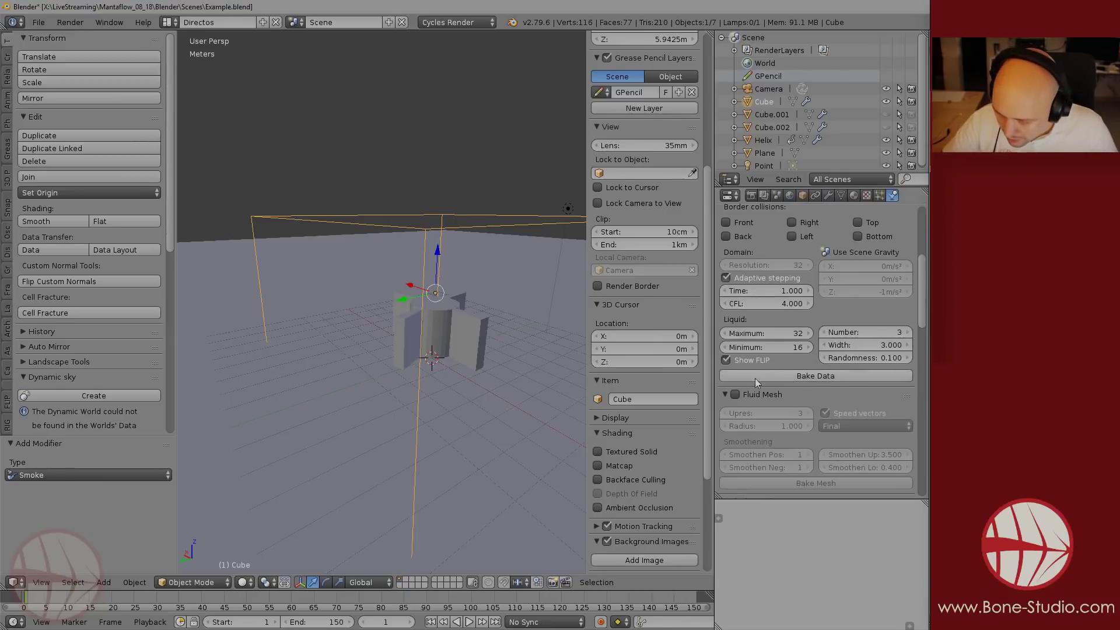
click(816, 376)
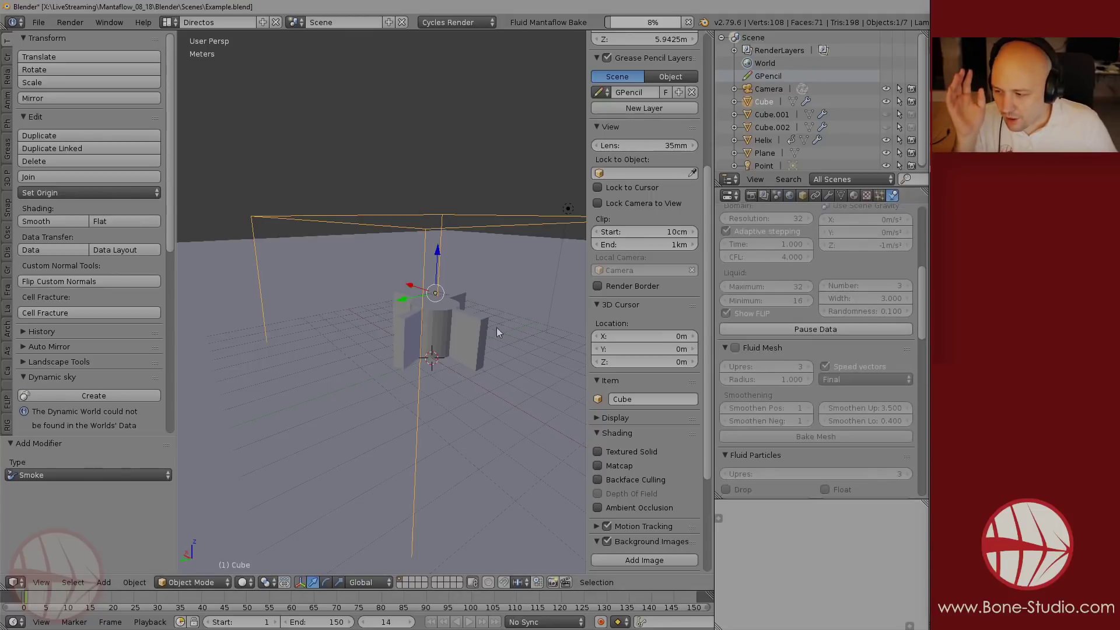
- Check the guide effector settings of Helix and the domain cube's Fluid Guiding settings while the data bakes
right_click(478, 328)
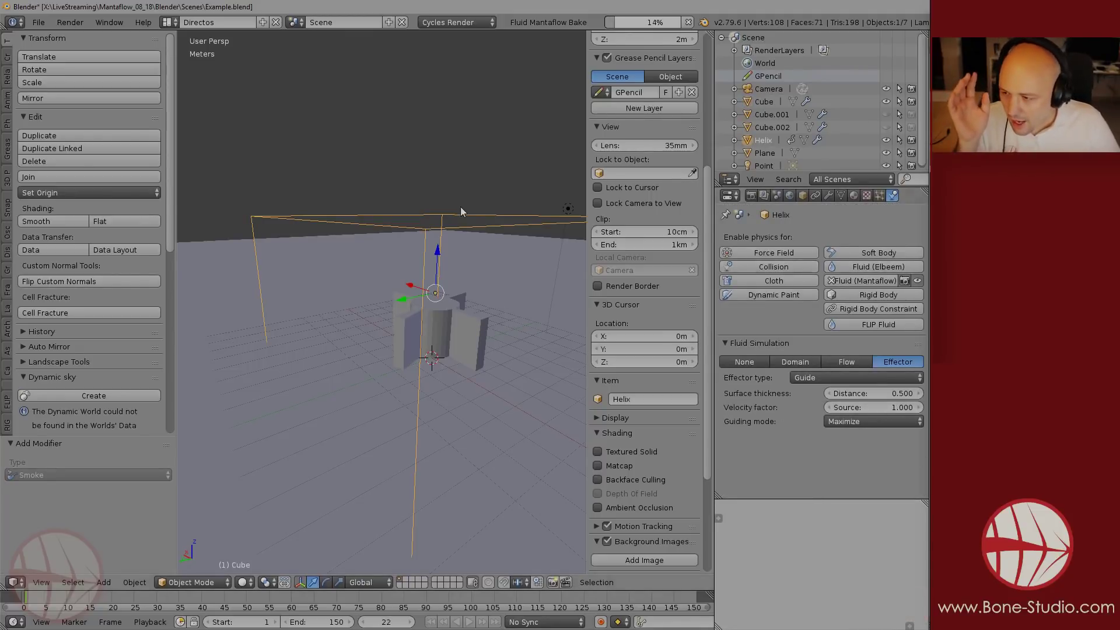
right_click(482, 217)
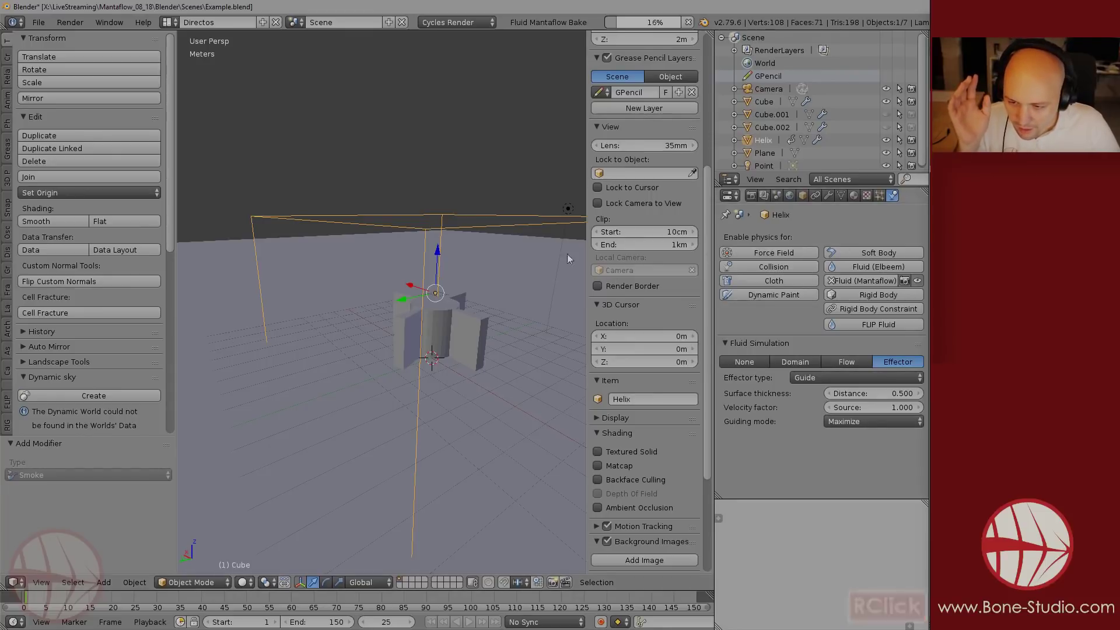
right_click(497, 232)
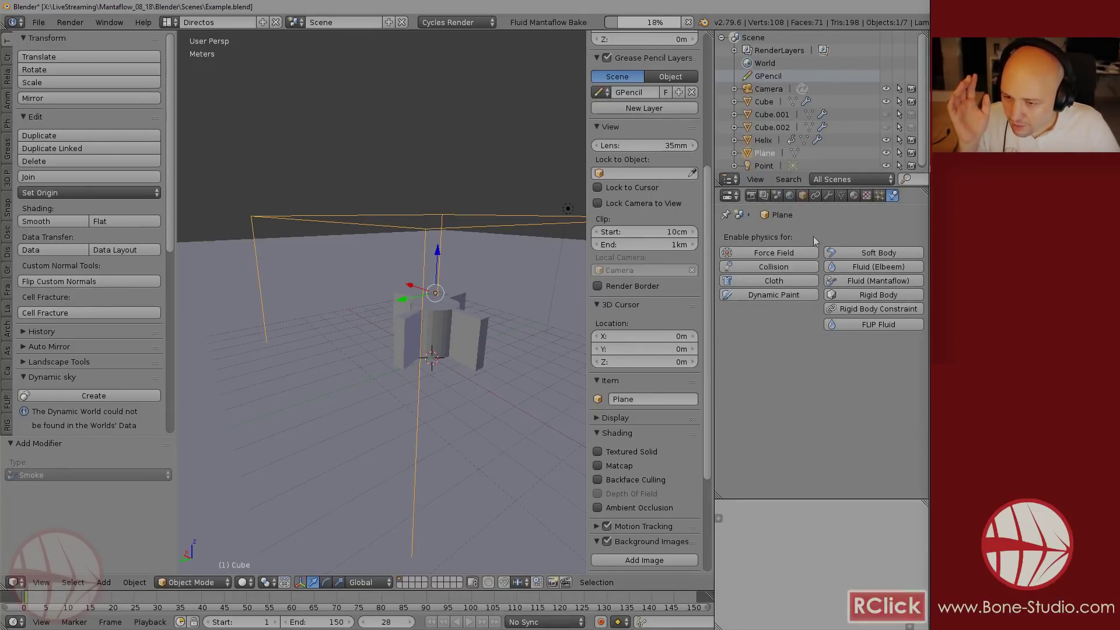
right_click(554, 223)
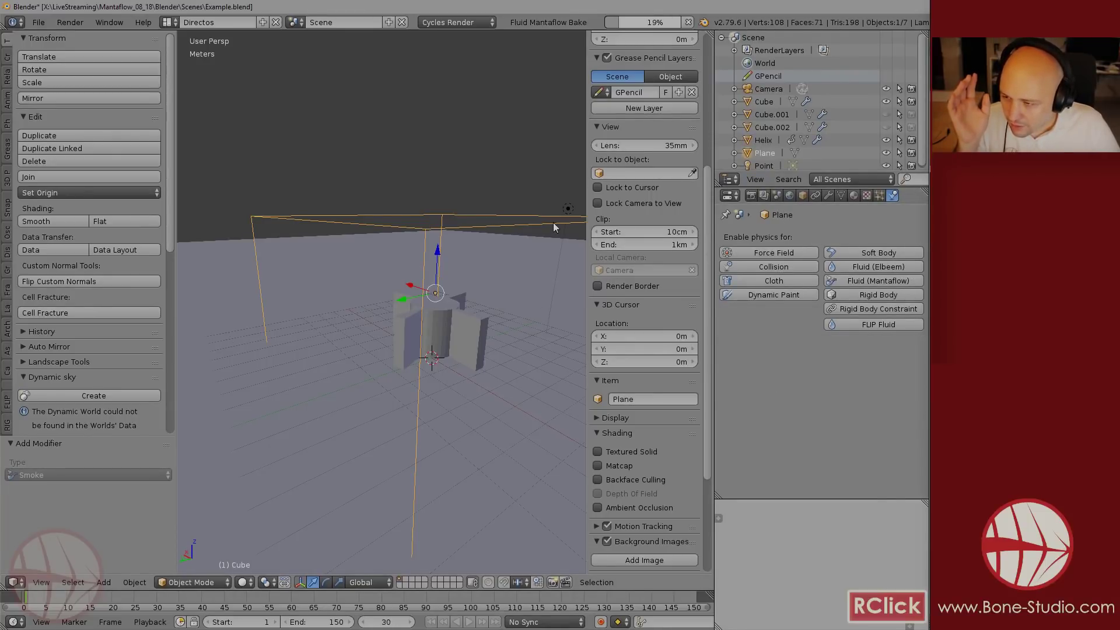
click(764, 102)
scroll(836, 367, down, 15)
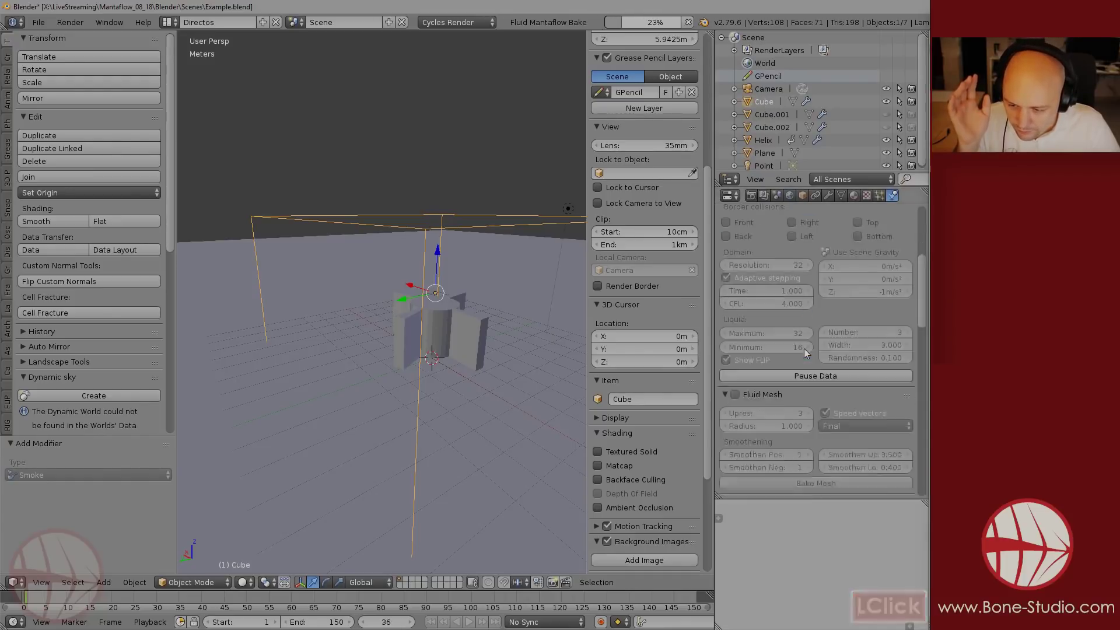
scroll(835, 368, down, 7)
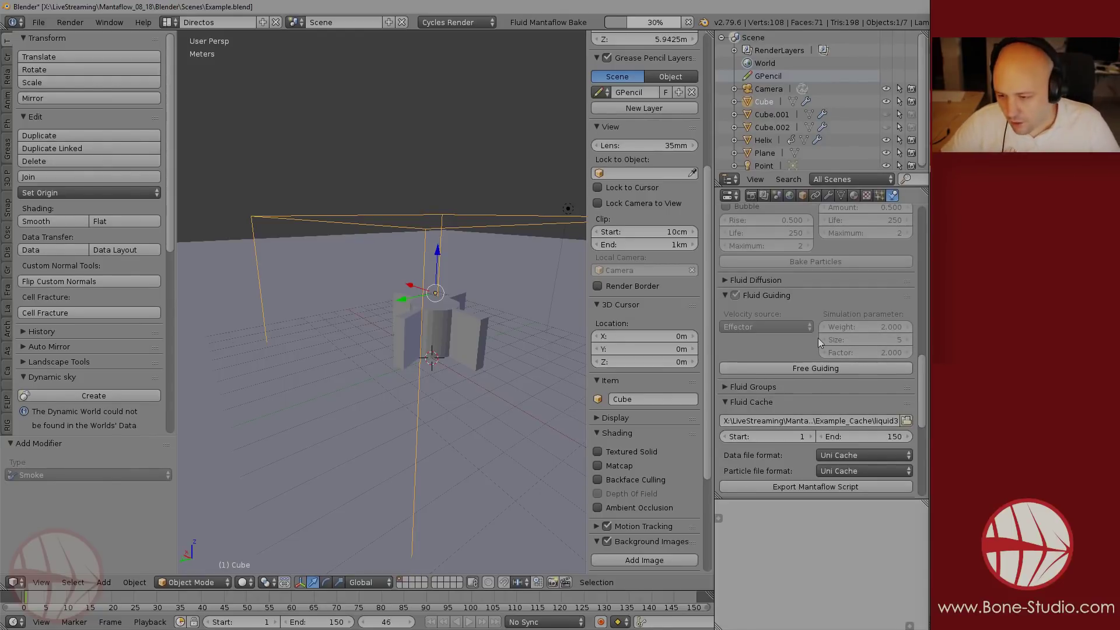
scroll(822, 338, up, 8)
scroll(820, 342, up, 7)
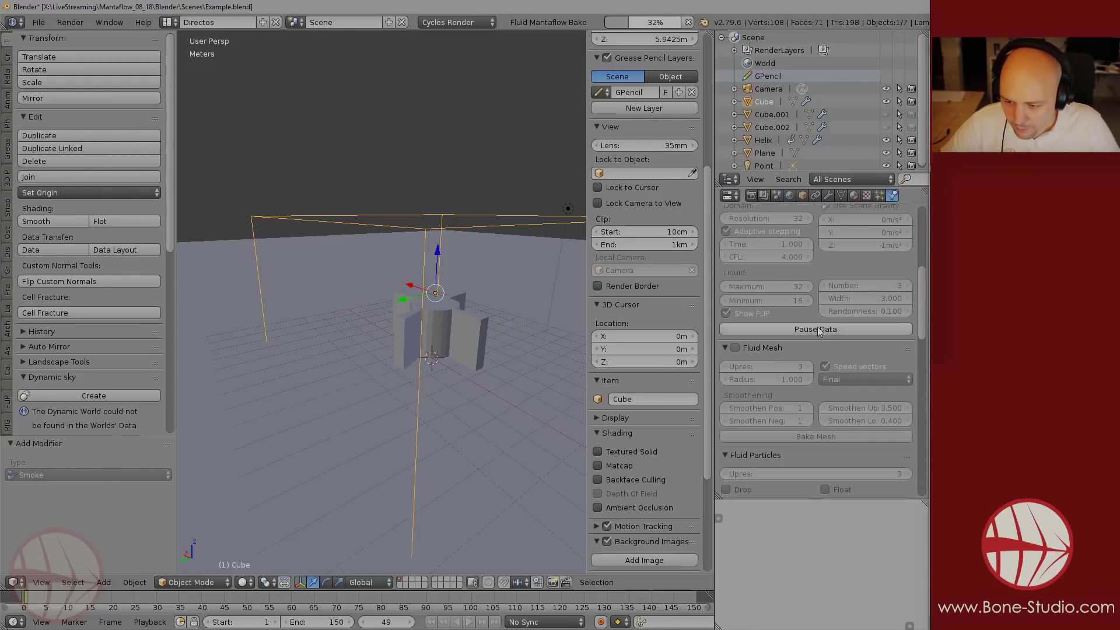
- Pause the liquid data bake and play back the already baked frames from frame 1
click(820, 330)
middle_drag(414, 301, 432, 336)
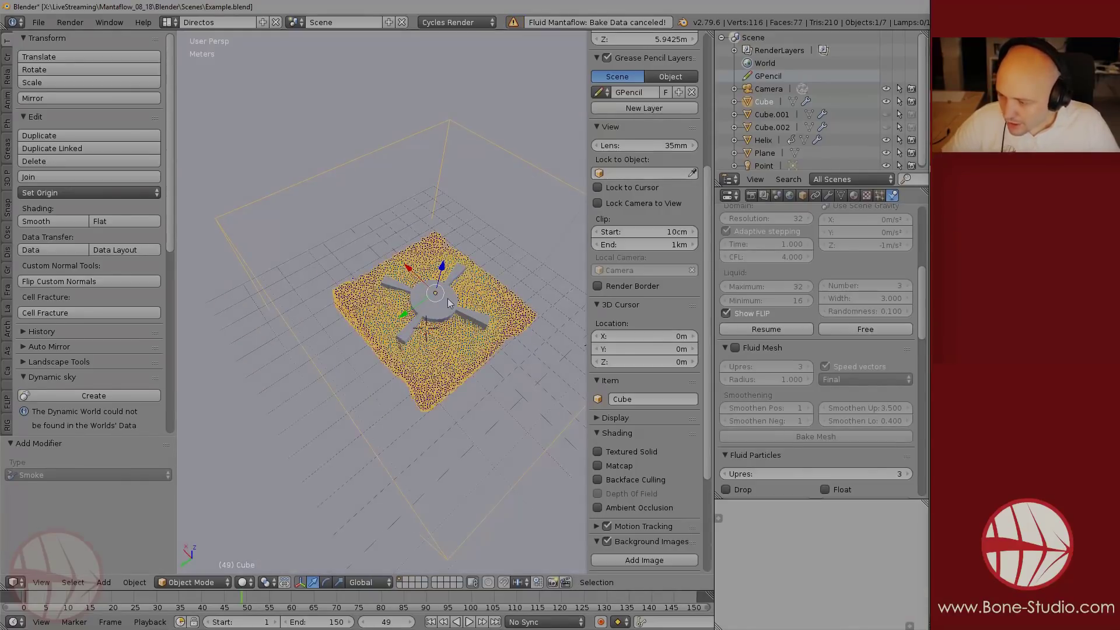
scroll(448, 301, up, 4)
scroll(449, 305, down, 6)
scroll(448, 308, down, 3)
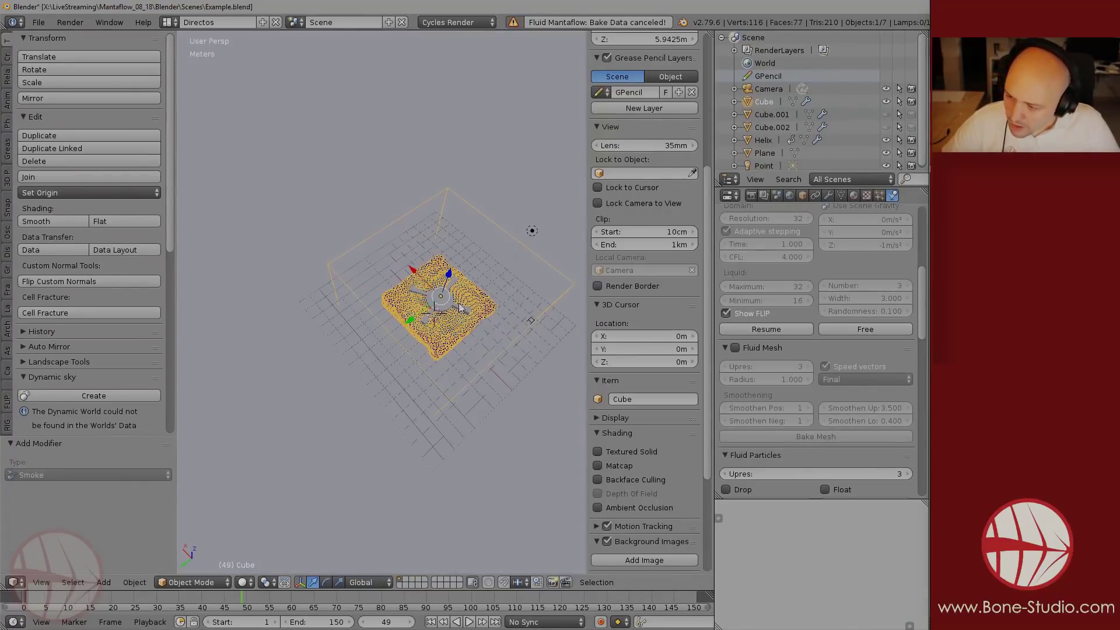
key(shift+Left)
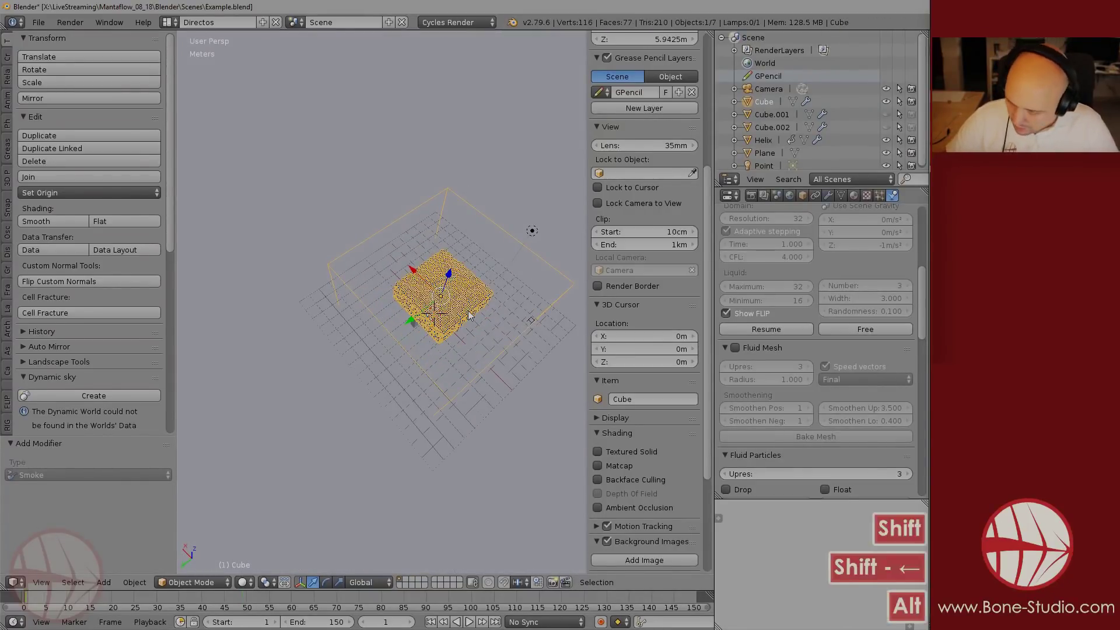
key(alt+a)
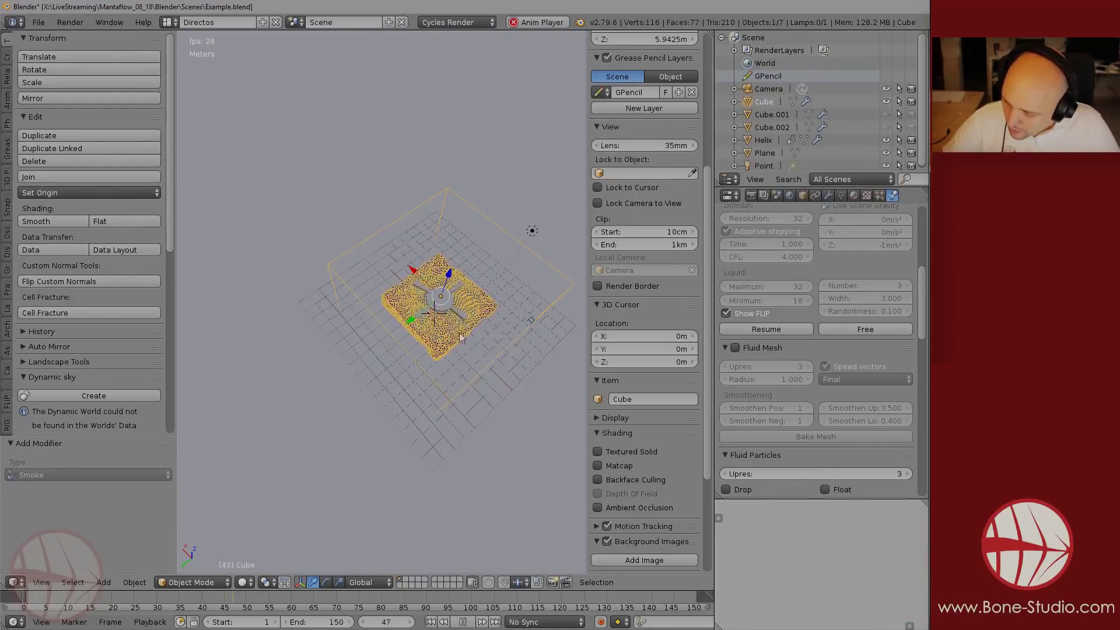
key(alt+a)
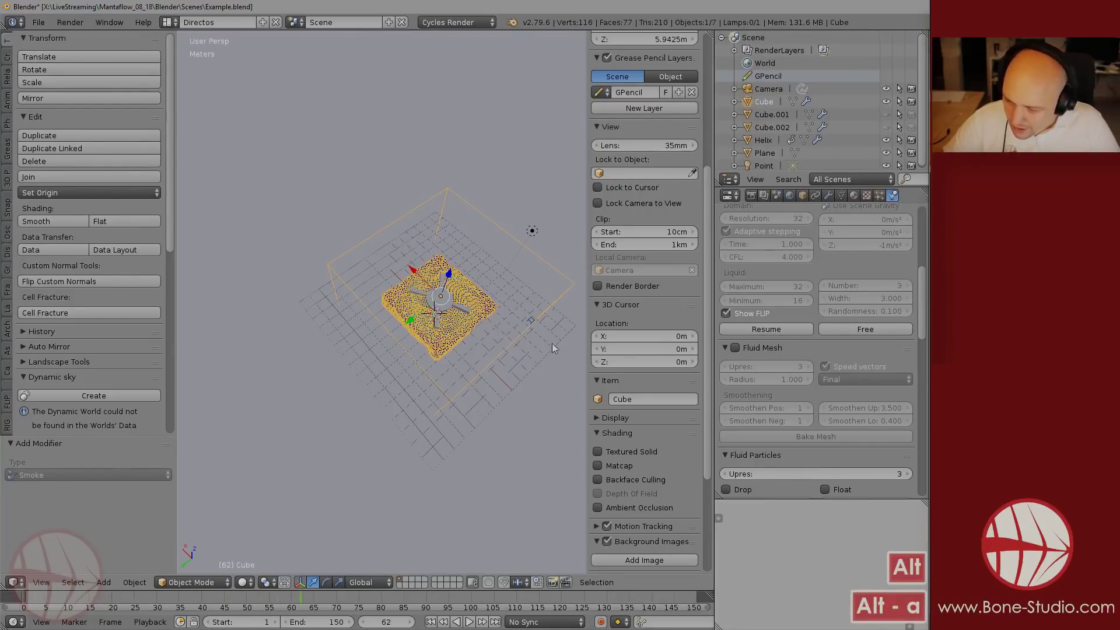
- Resume the liquid data bake to completion and review the domain's guiding, cache and display settings meanwhile
click(766, 329)
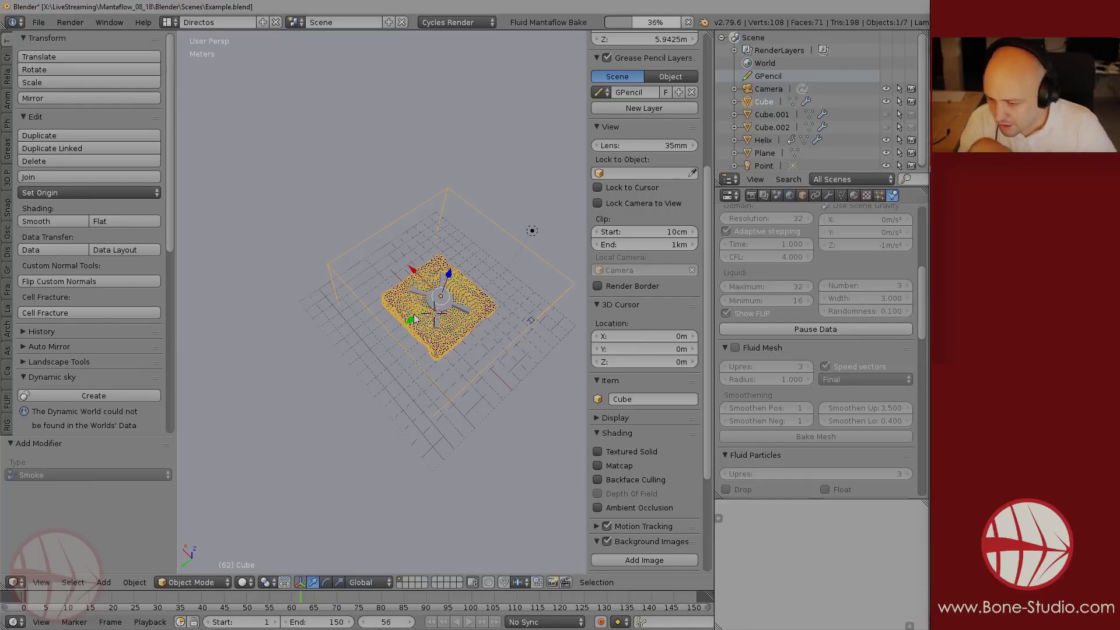
scroll(796, 371, down, 6)
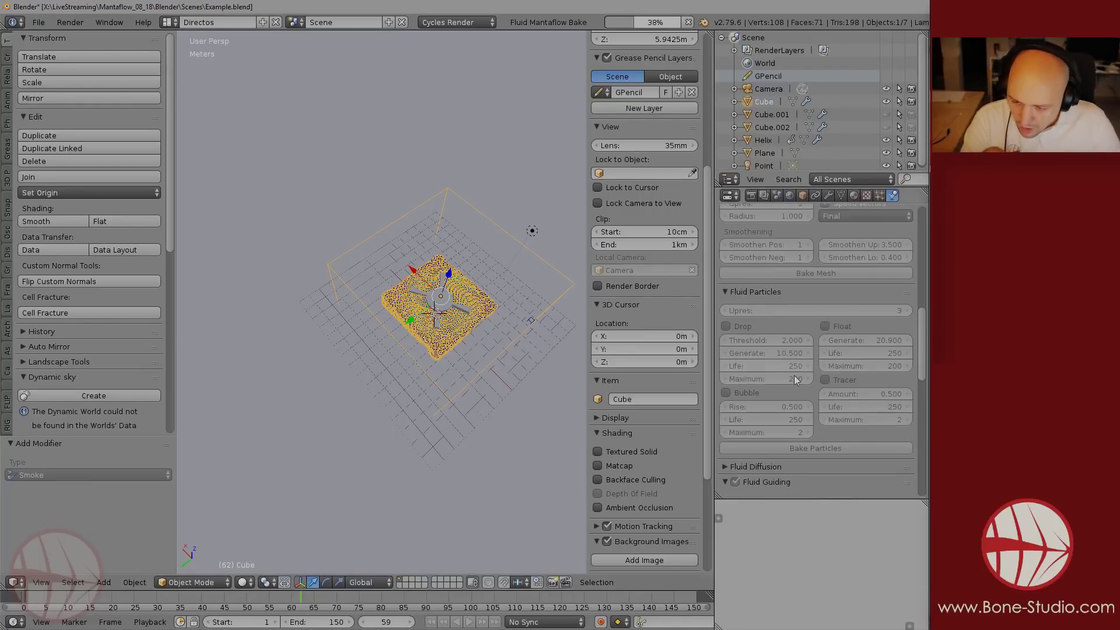
scroll(794, 379, down, 5)
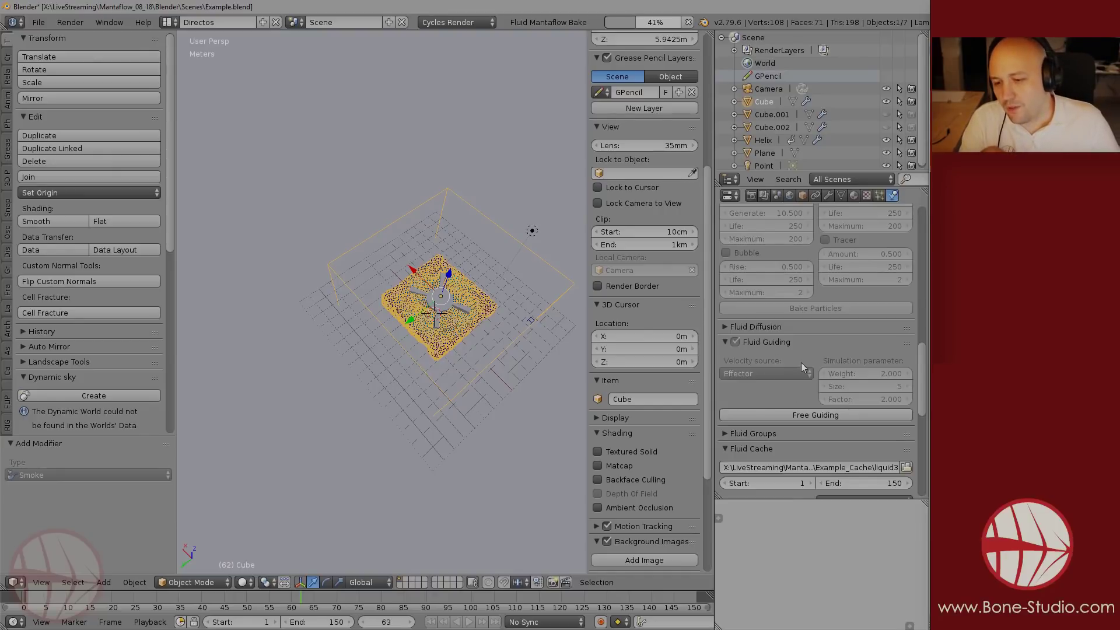
scroll(800, 366, down, 2)
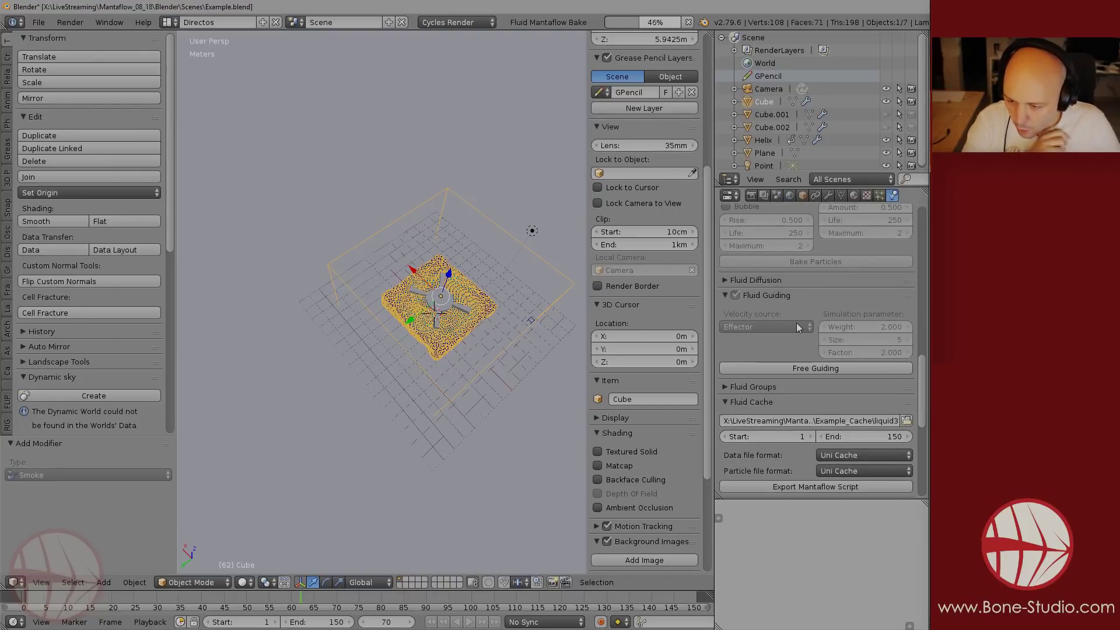
scroll(797, 325, down, 5)
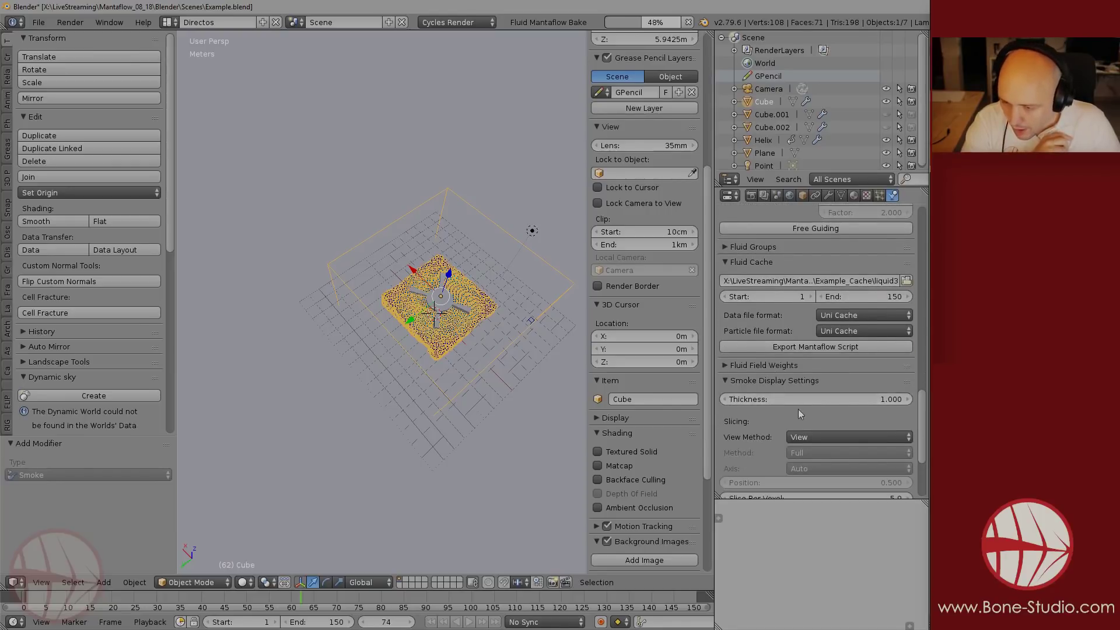
scroll(767, 443, up, 10)
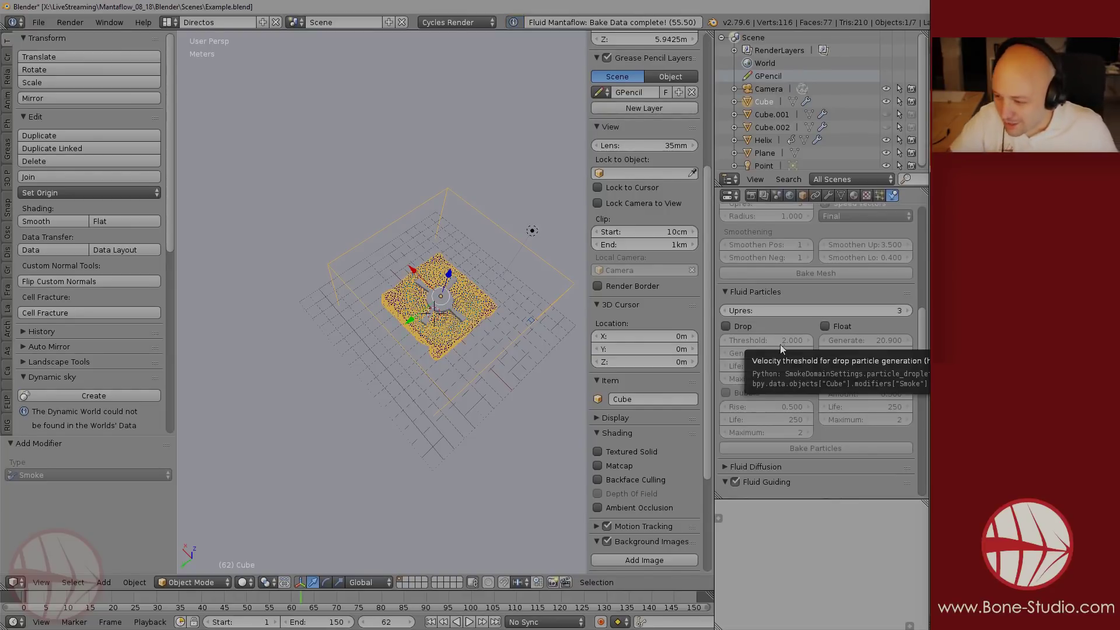
- Play back the completed liquid simulation from frame 1 in a close view of the paddle wheel
scroll(484, 327, up, 5)
shift+middle_drag(485, 331, 410, 343)
key(shift+Left)
key(alt+a)
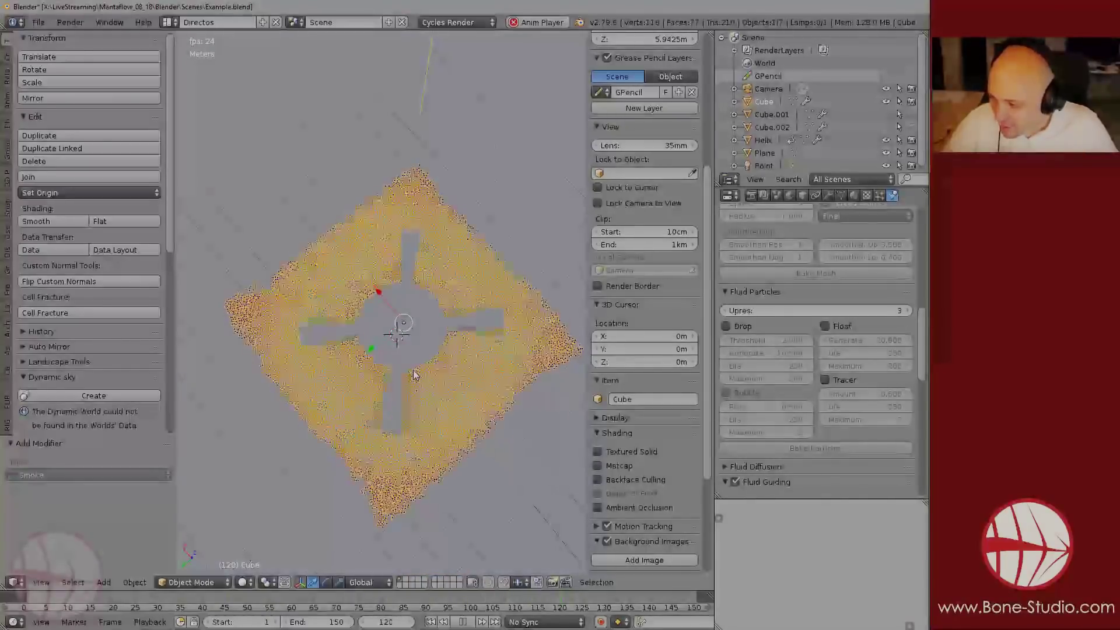
key(alt+a)
- Hide the paddle wheel and play back the guided liquid particles without it from a lower viewing angle
alt+right_click(432, 332)
key(h)
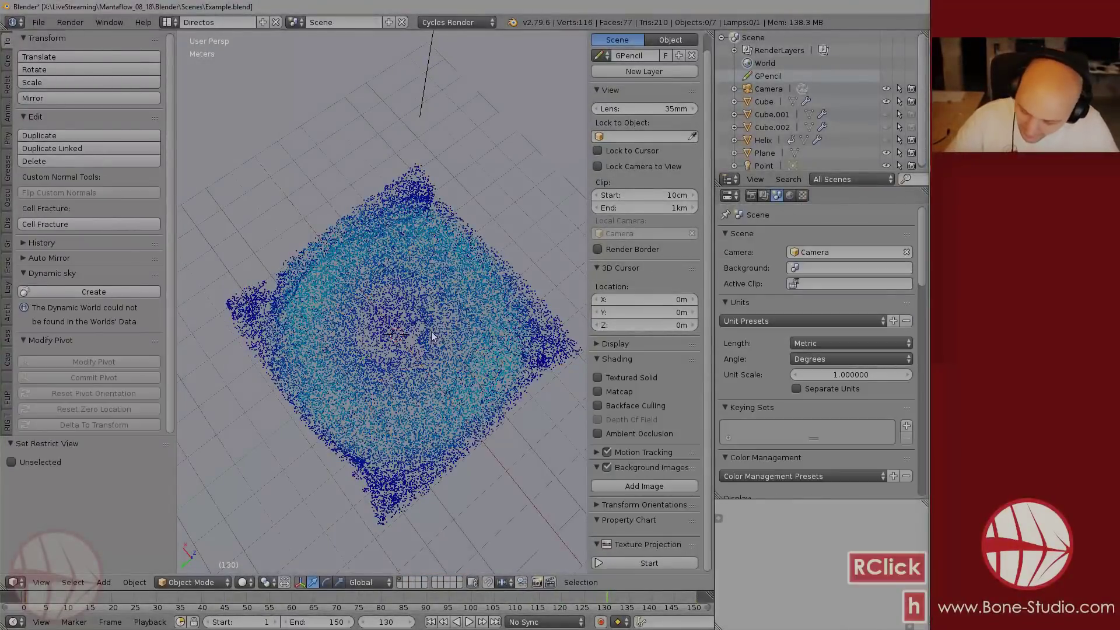
middle_drag(432, 331, 409, 327)
key(alt+a)
key(alt+a)
key(alt+a)
key(alt+a)
- Turn off the viewport display of the domain cube's FLIP Particles system
right_click(438, 264)
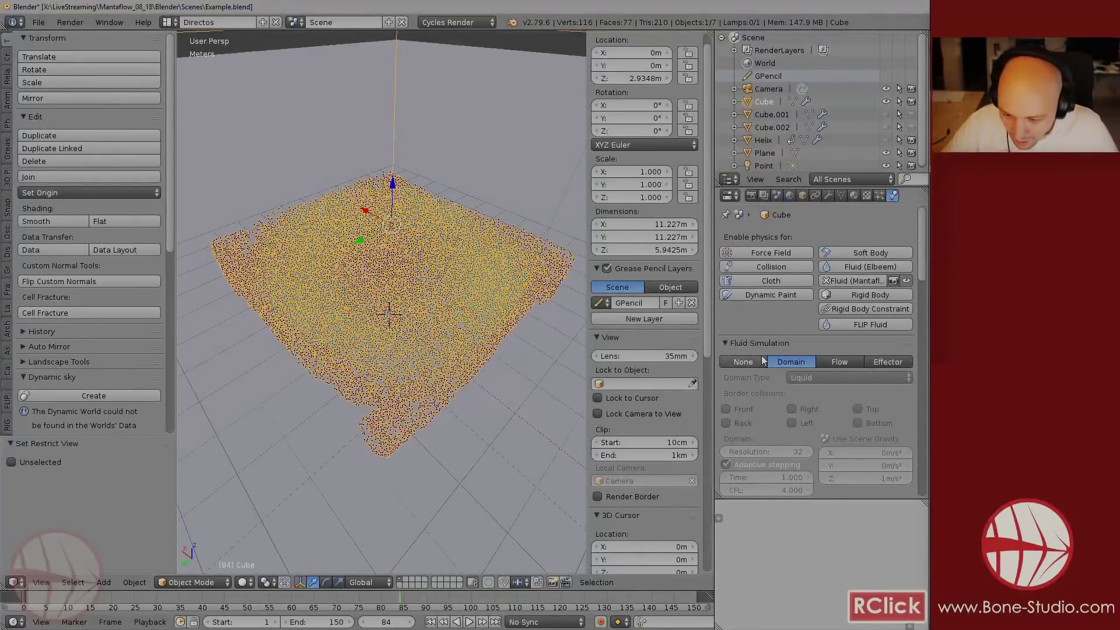
click(879, 195)
click(886, 240)
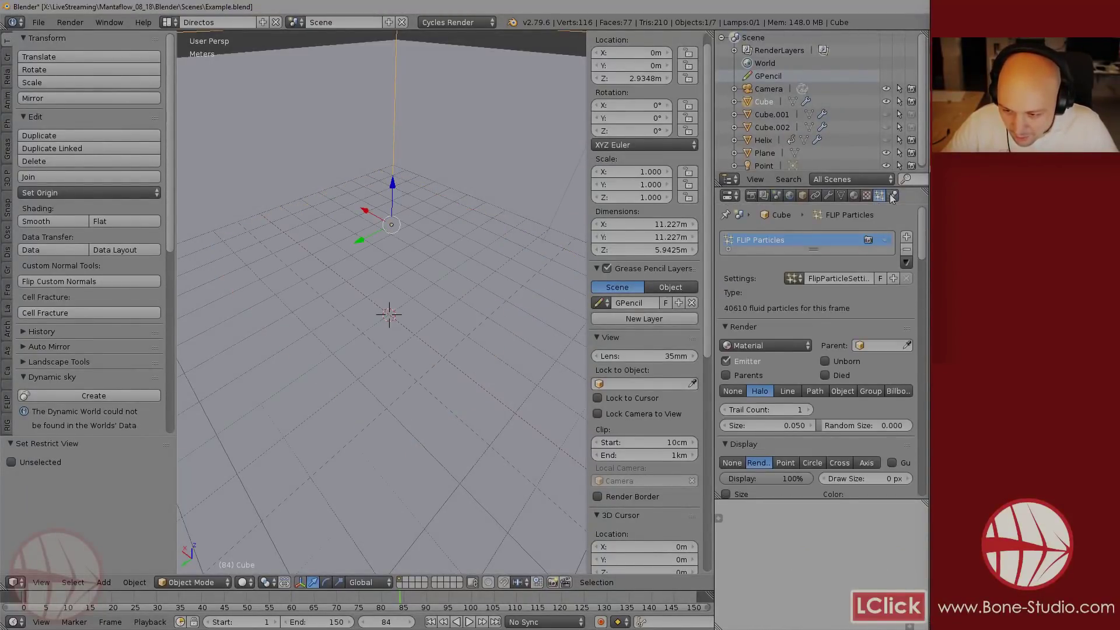
- Enable Fluid Mesh on the domain with Upres 2 and Speed vectors off, and start baking the mesh
click(891, 196)
scroll(794, 278, down, 10)
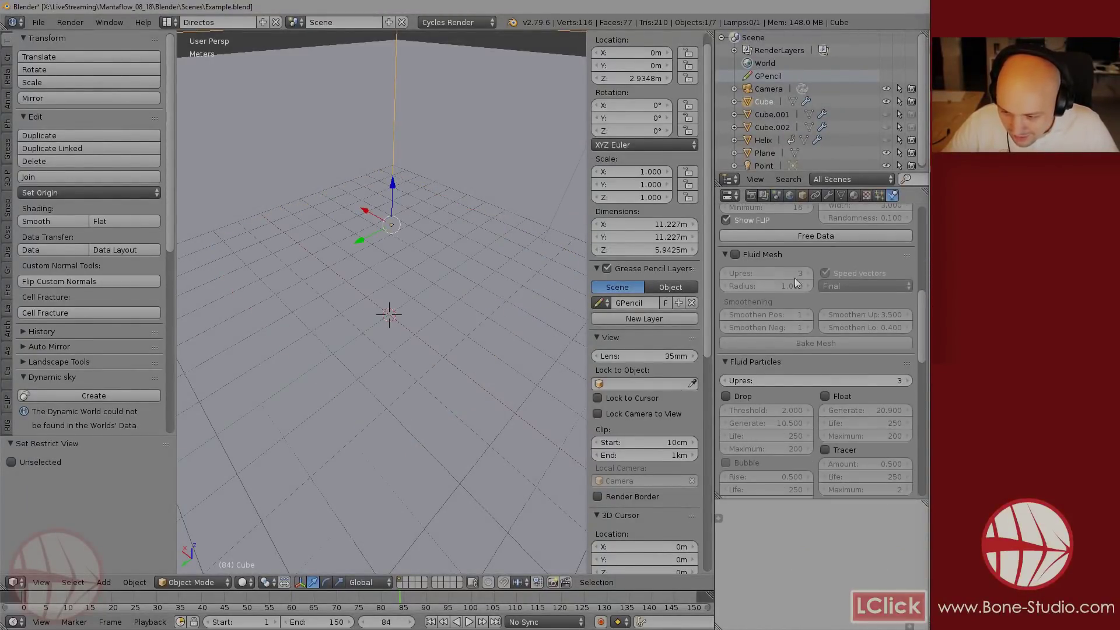
click(735, 254)
click(724, 273)
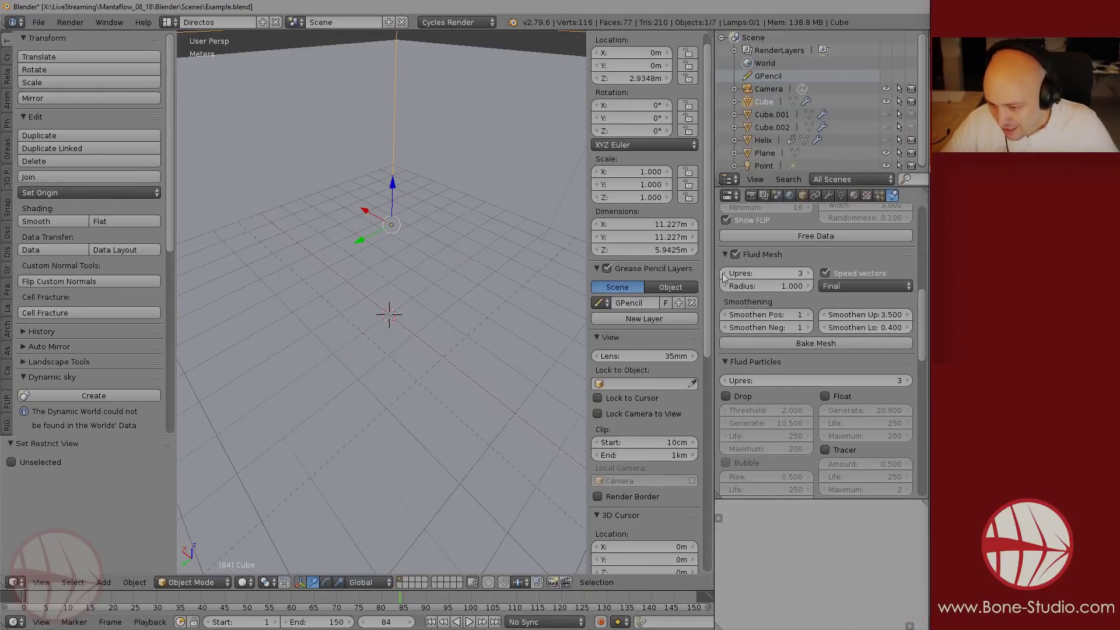
click(825, 273)
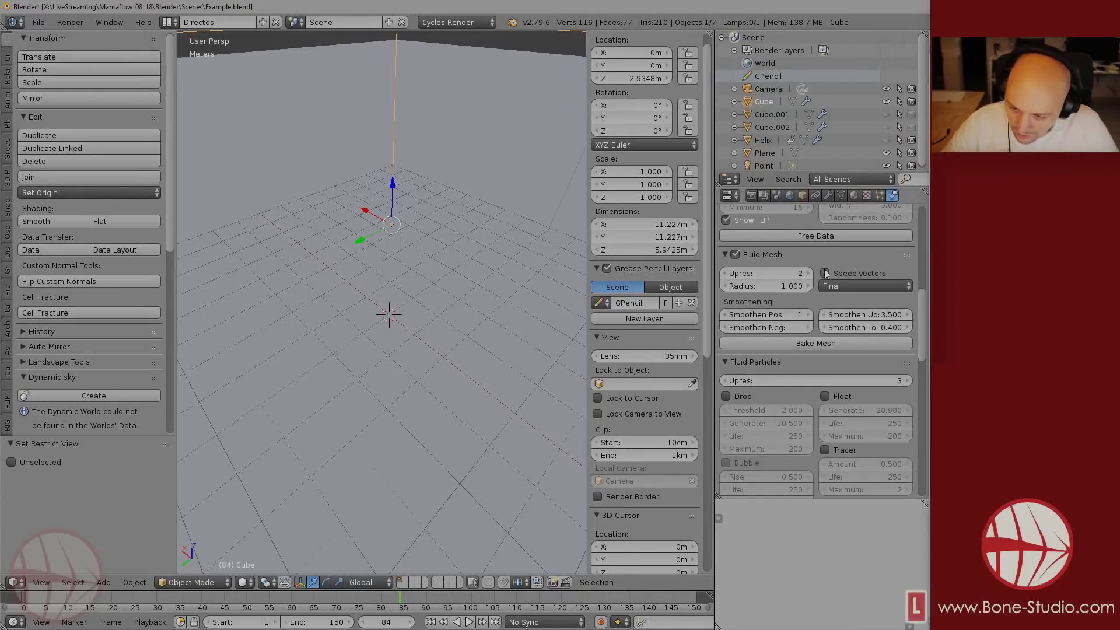
click(800, 343)
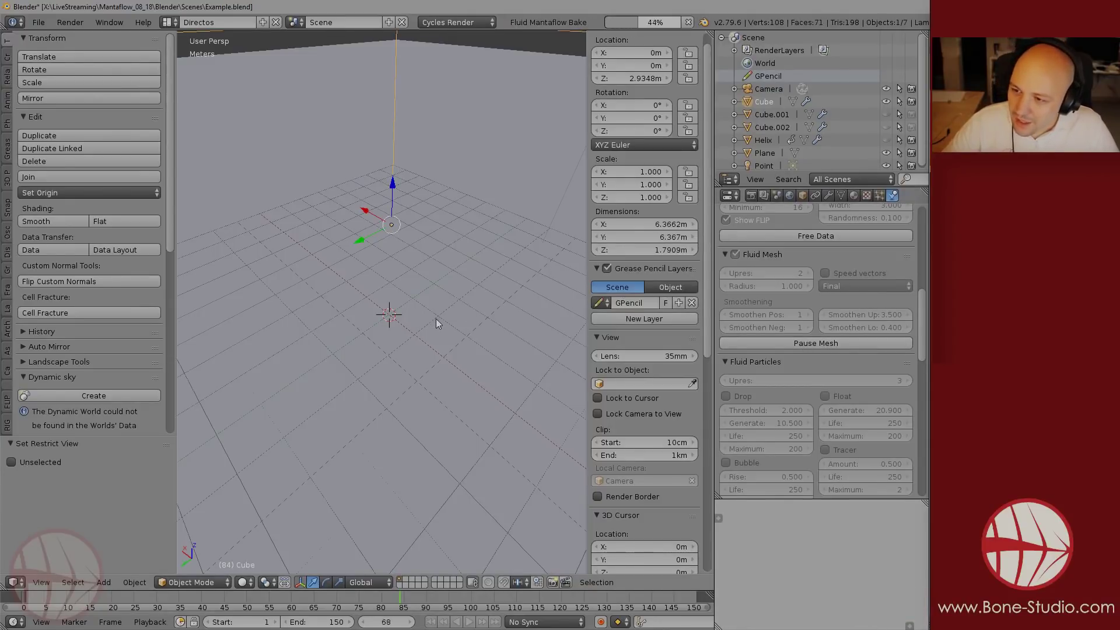
- Set the domain cube's maximum draw type to Solid
click(803, 194)
click(759, 387)
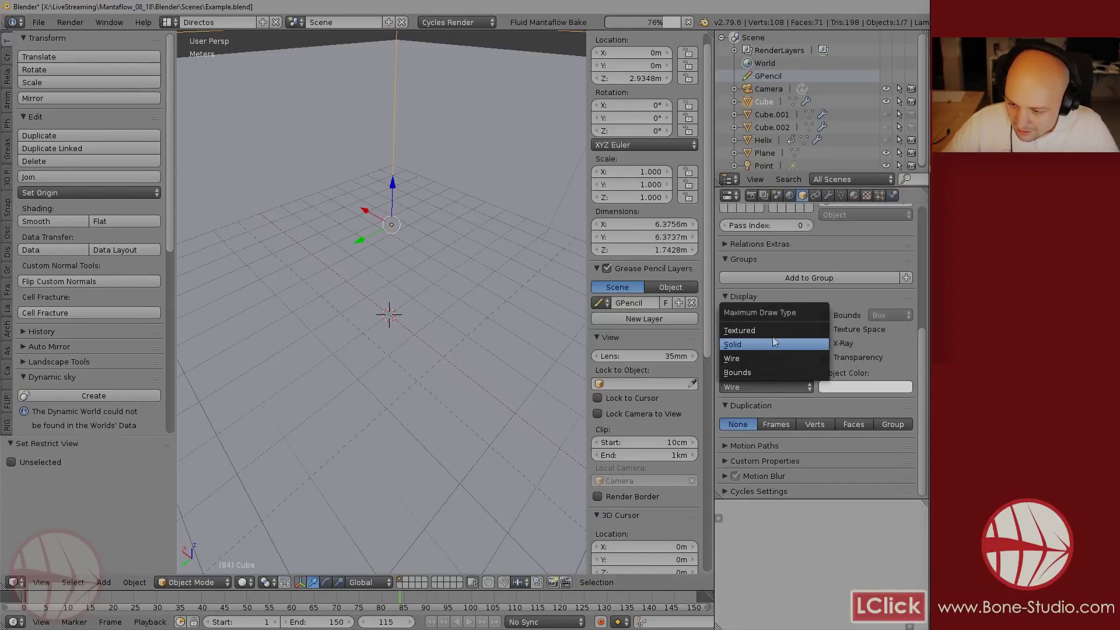
click(773, 342)
click(892, 196)
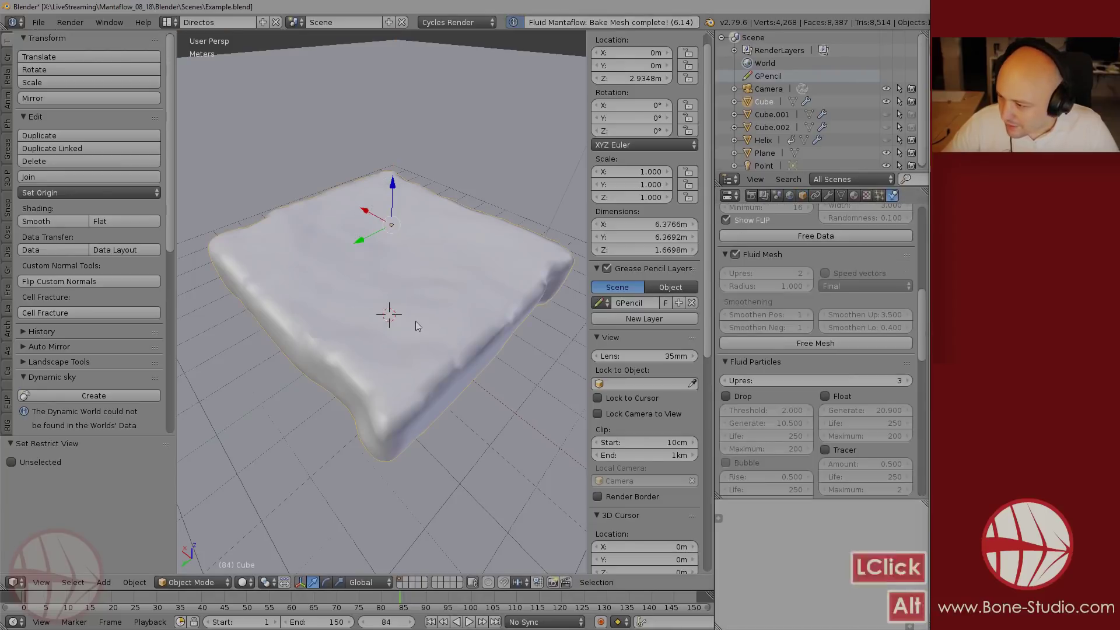
- Play back the baked liquid mesh from a wider view and return to frame 1
key(alt+a)
scroll(408, 366, down, 4)
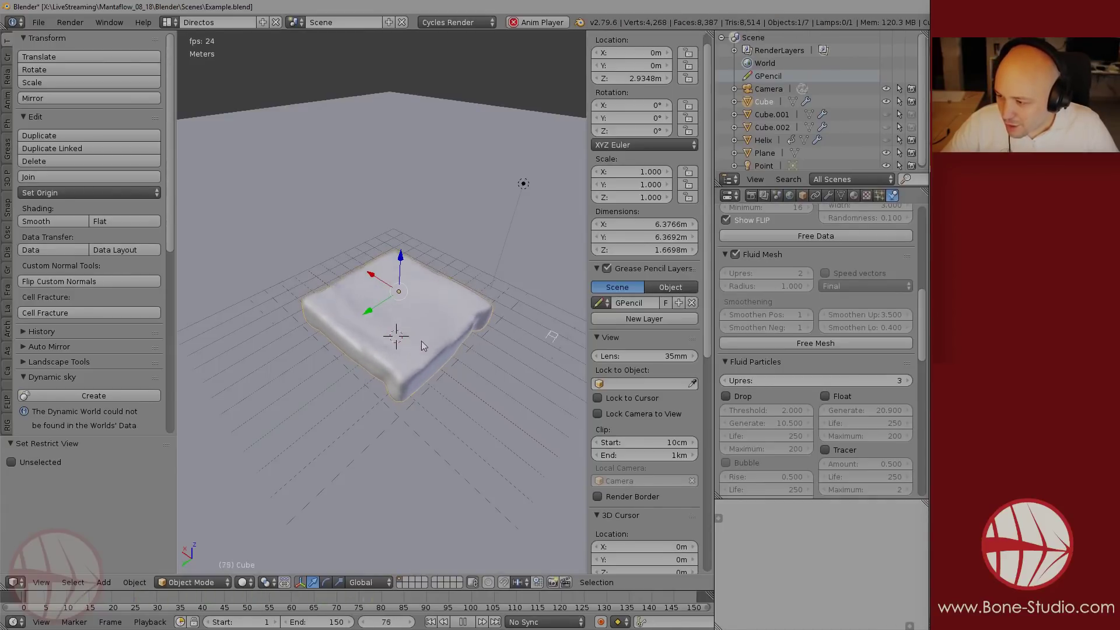
key(alt+a)
key(shift+Left)
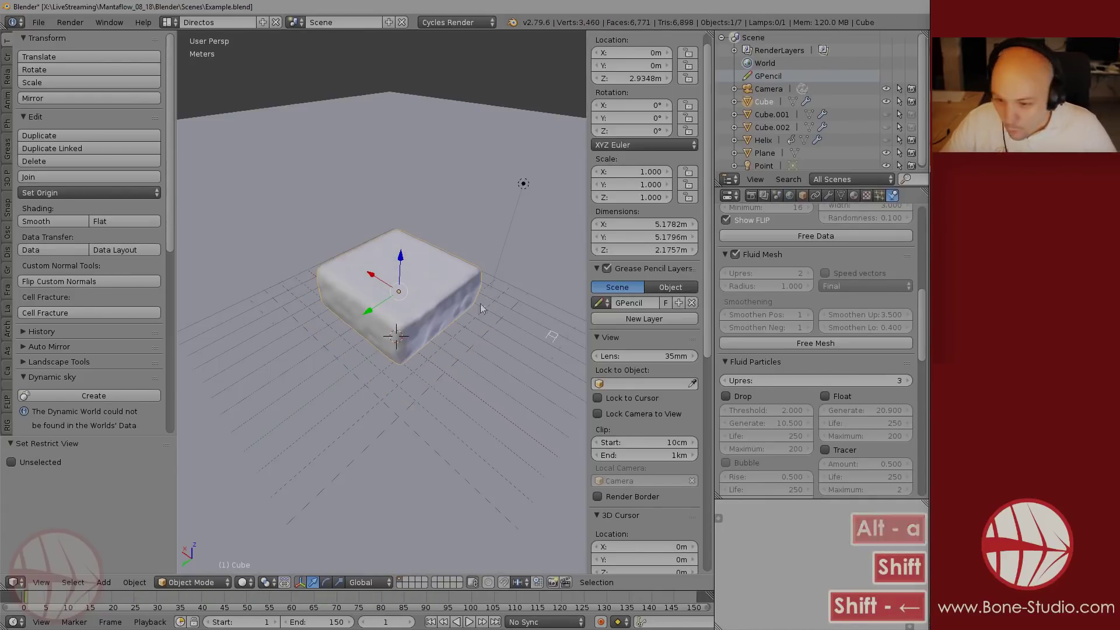
- Free the baked mesh with Fluid Mesh switched off, and redisplay the domain's FLIP Particles in the viewport
scroll(803, 299, down, 2)
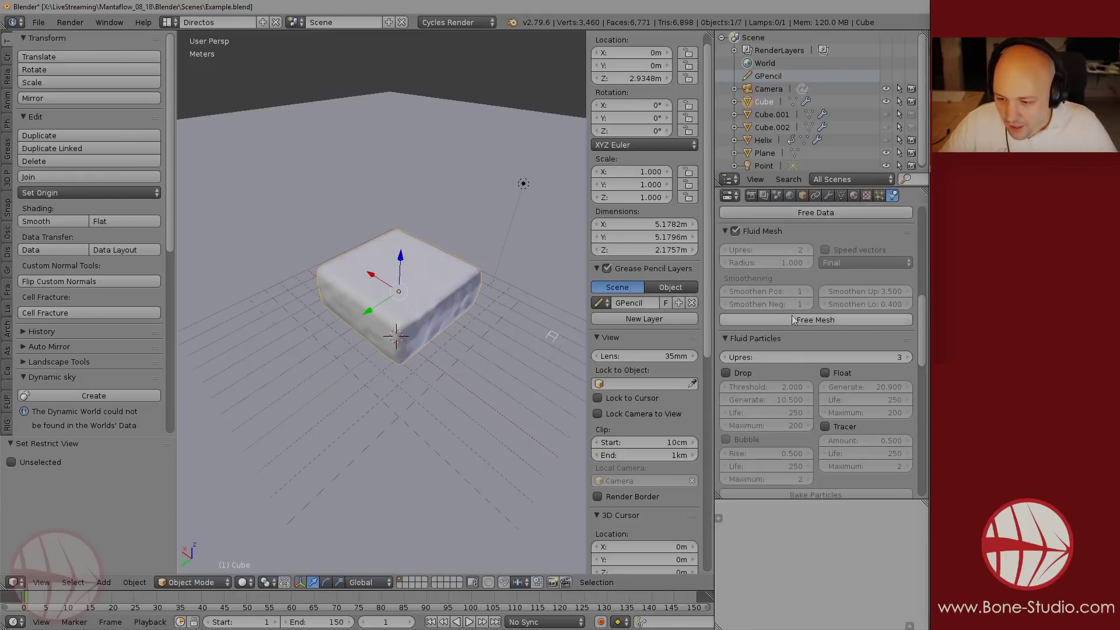
click(829, 319)
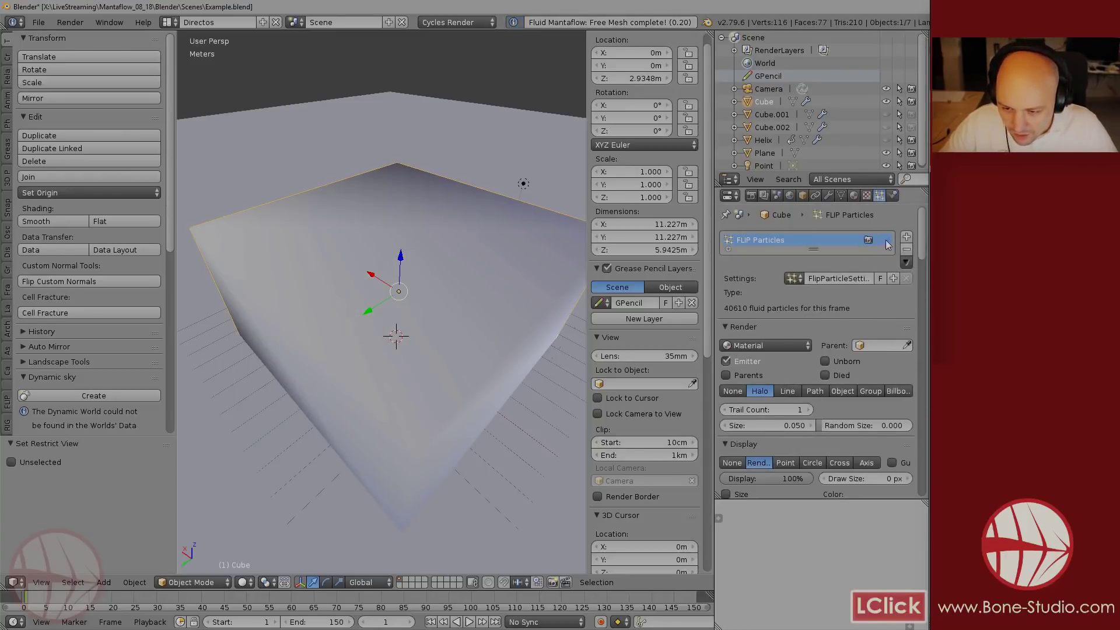
scroll(839, 375, down, 2)
scroll(838, 375, up, 5)
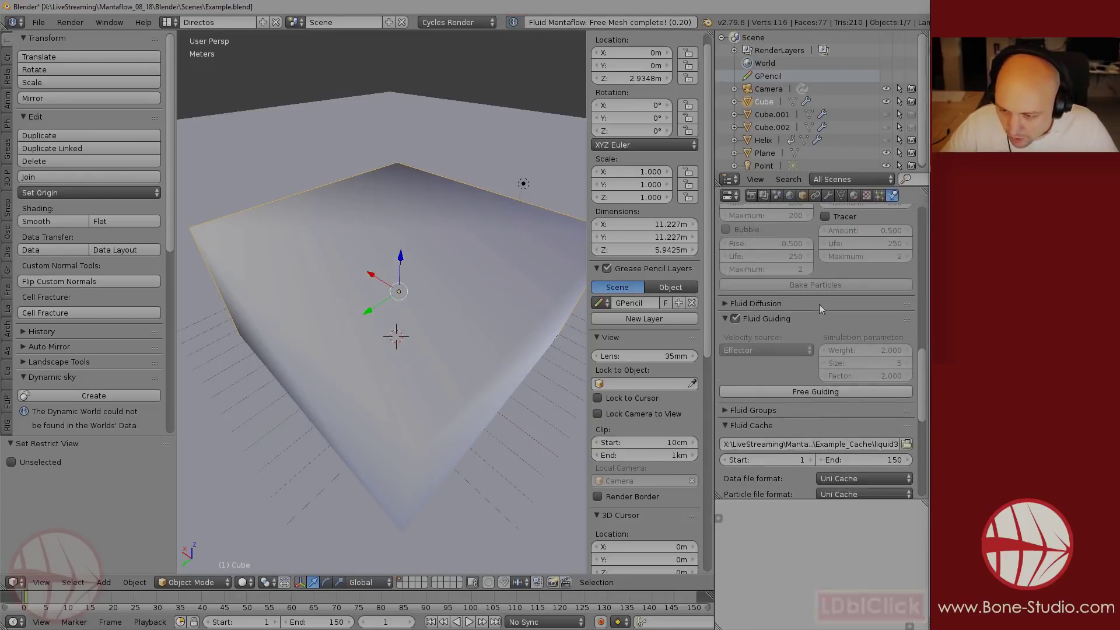
scroll(780, 352, up, 1)
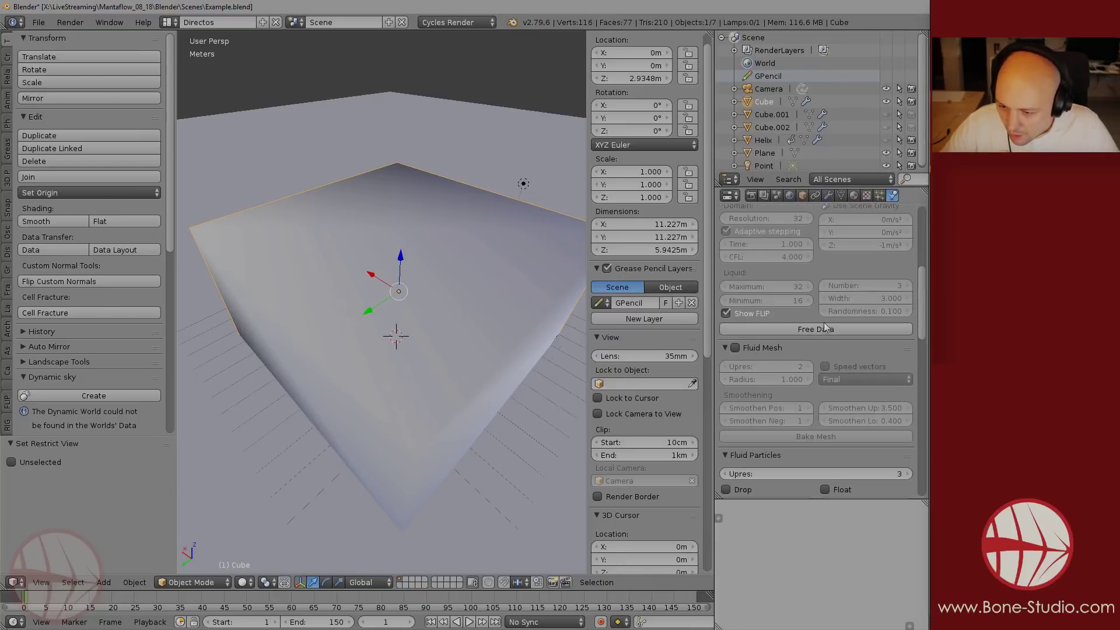
- Unhide the paddle wheel and set the domain cube's maximum draw type to Wire
click(886, 140)
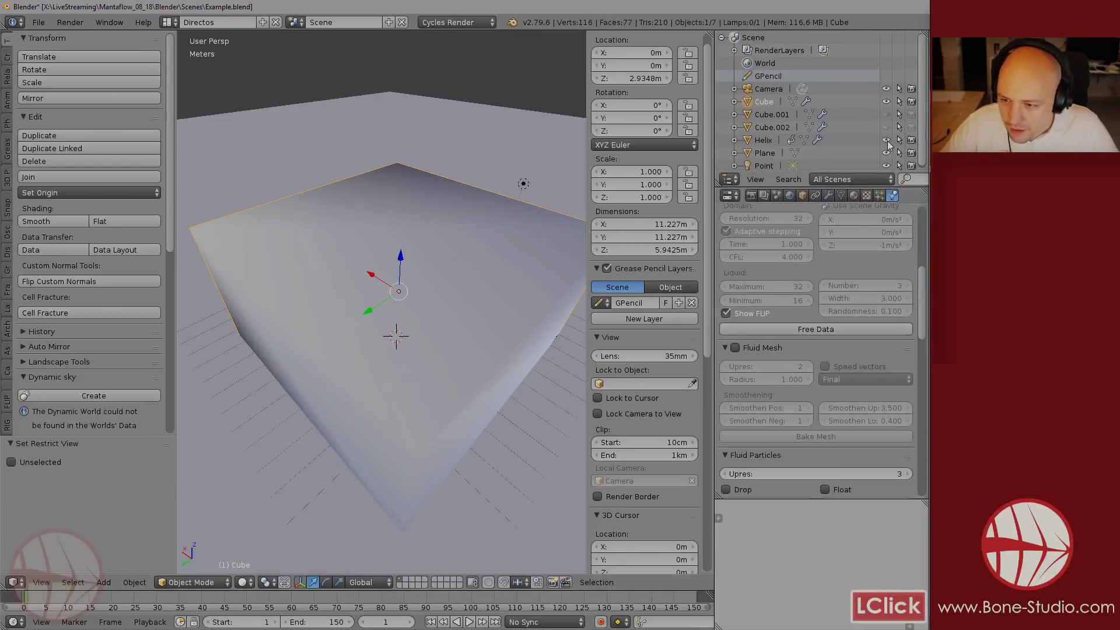
click(802, 195)
click(759, 387)
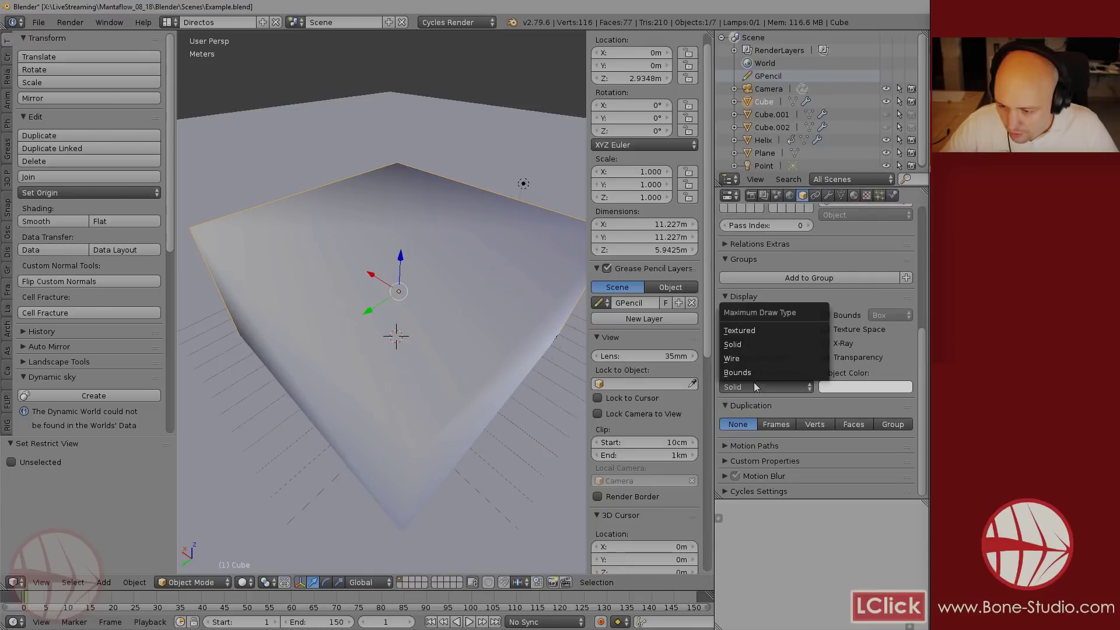
click(754, 362)
click(893, 195)
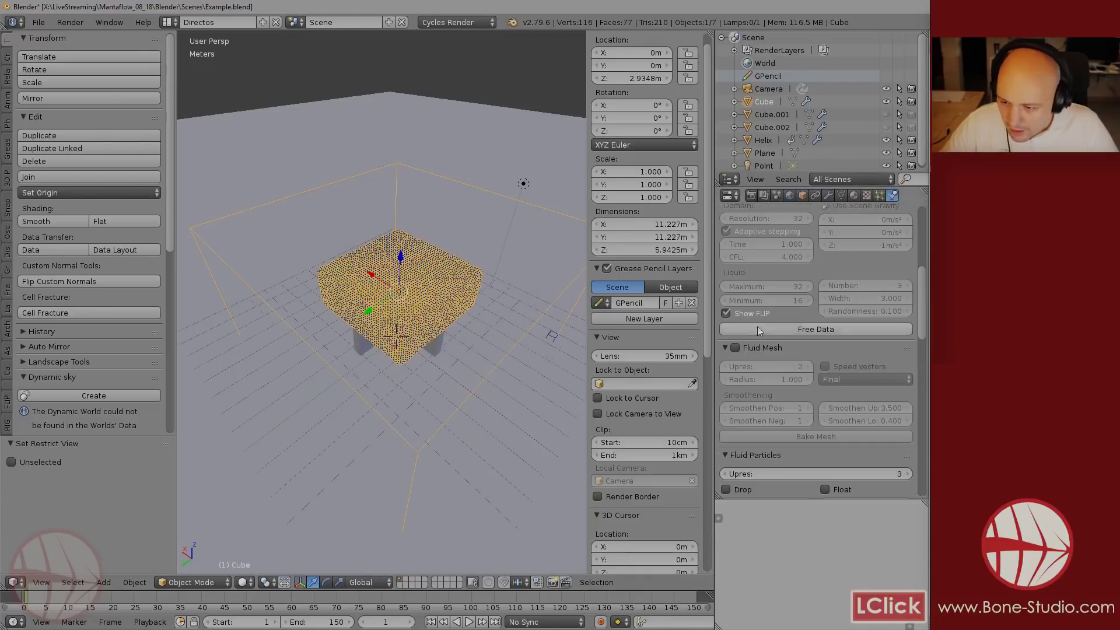
- Free the domain's baked liquid data and baked guiding
scroll(790, 299, down, 5)
scroll(781, 350, down, 3)
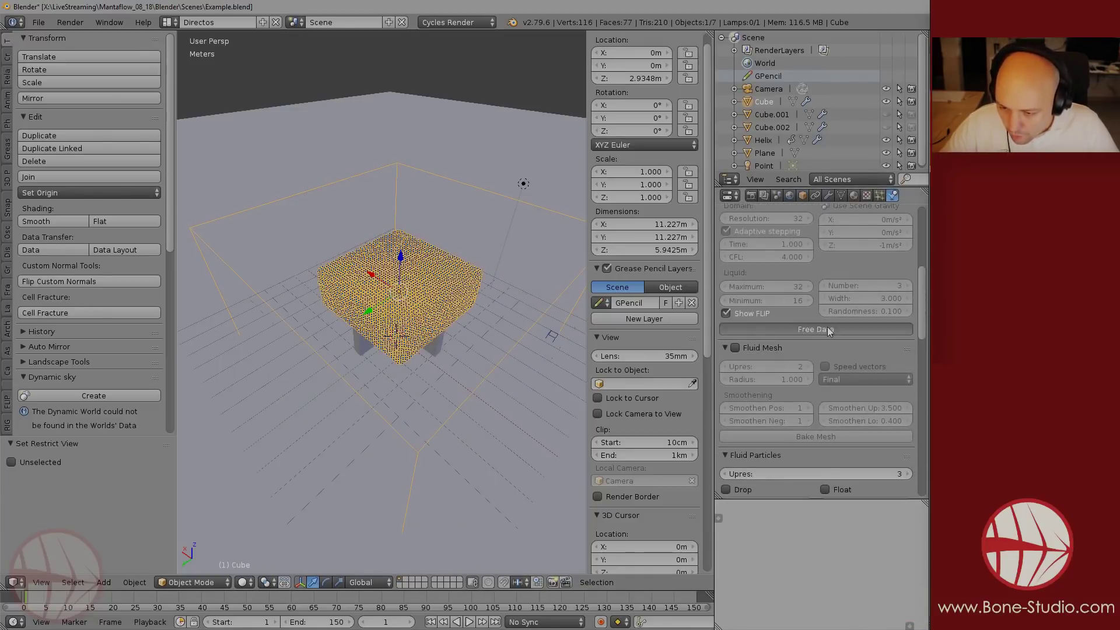
click(803, 338)
click(817, 347)
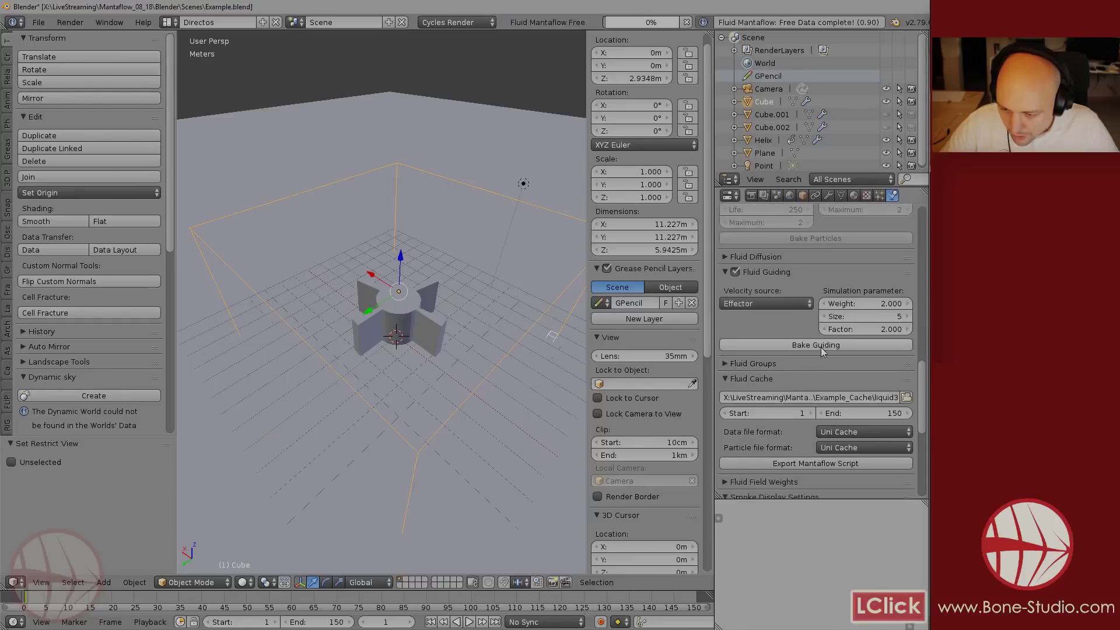
- Set the paddle wheel guide effector's velocity factor Source to 3
right_click(433, 323)
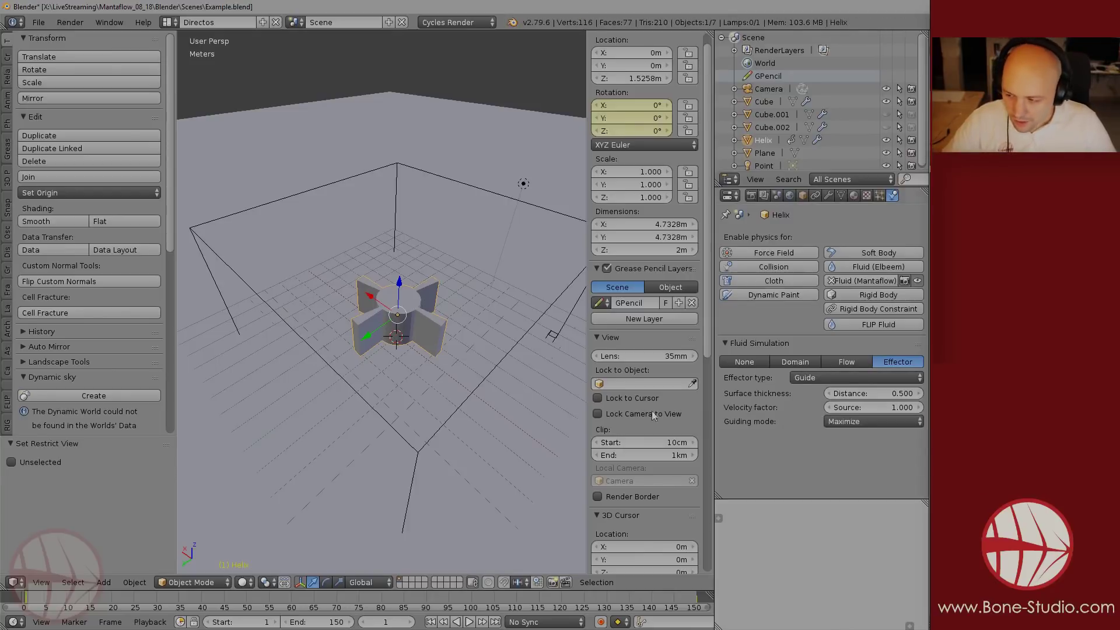
click(879, 407)
text(3)
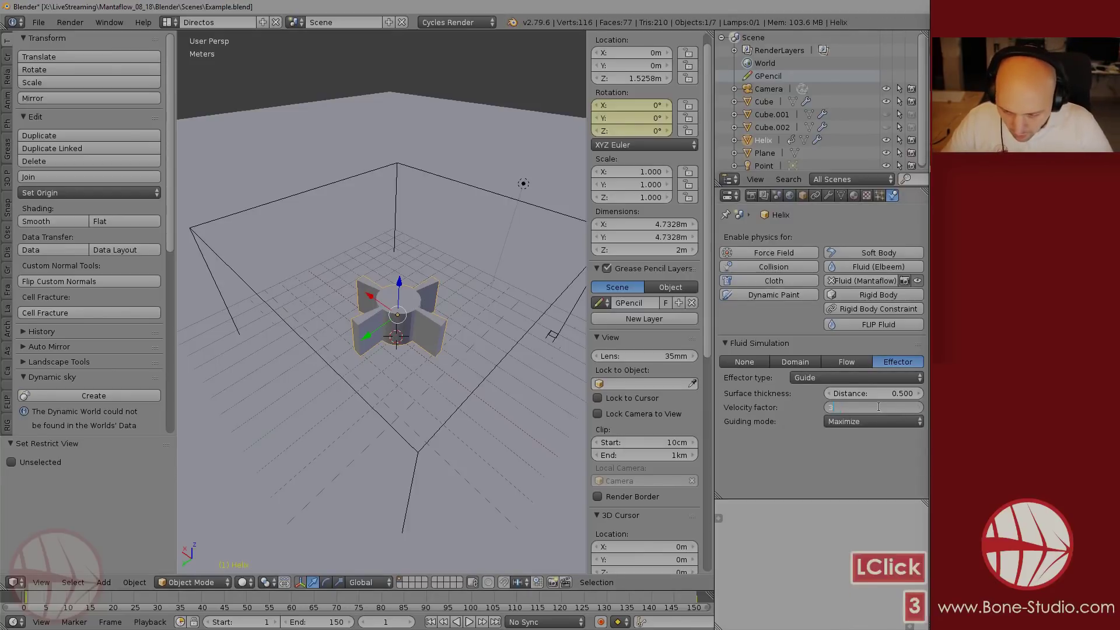
key(Return)
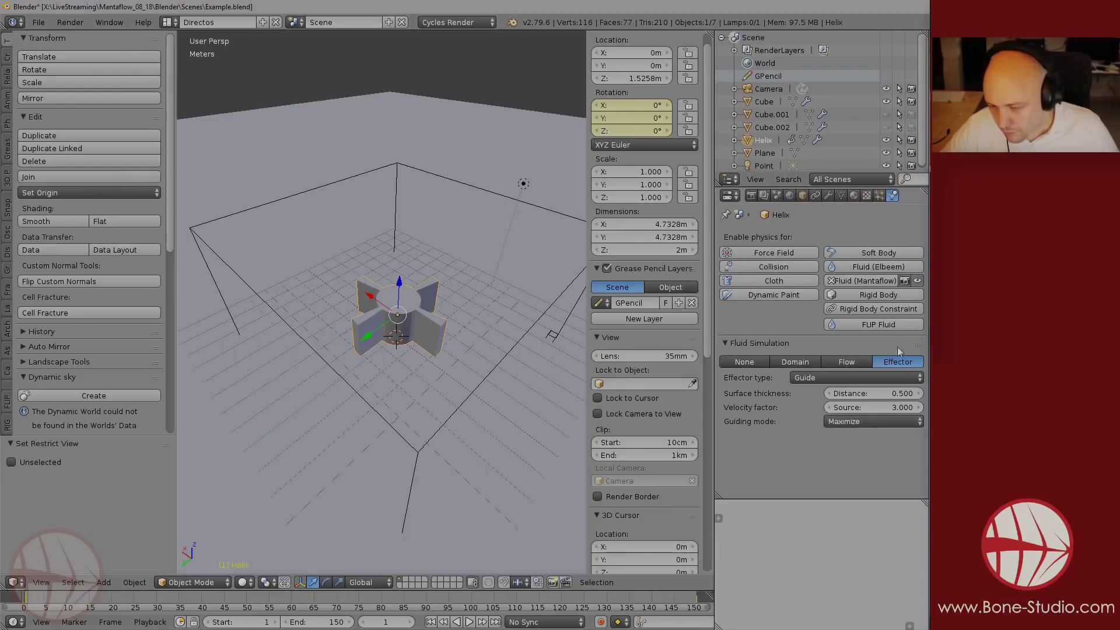
- Bake the domain's guiding with the new effector speed, followed by its liquid data
right_click(566, 214)
scroll(817, 354, down, 15)
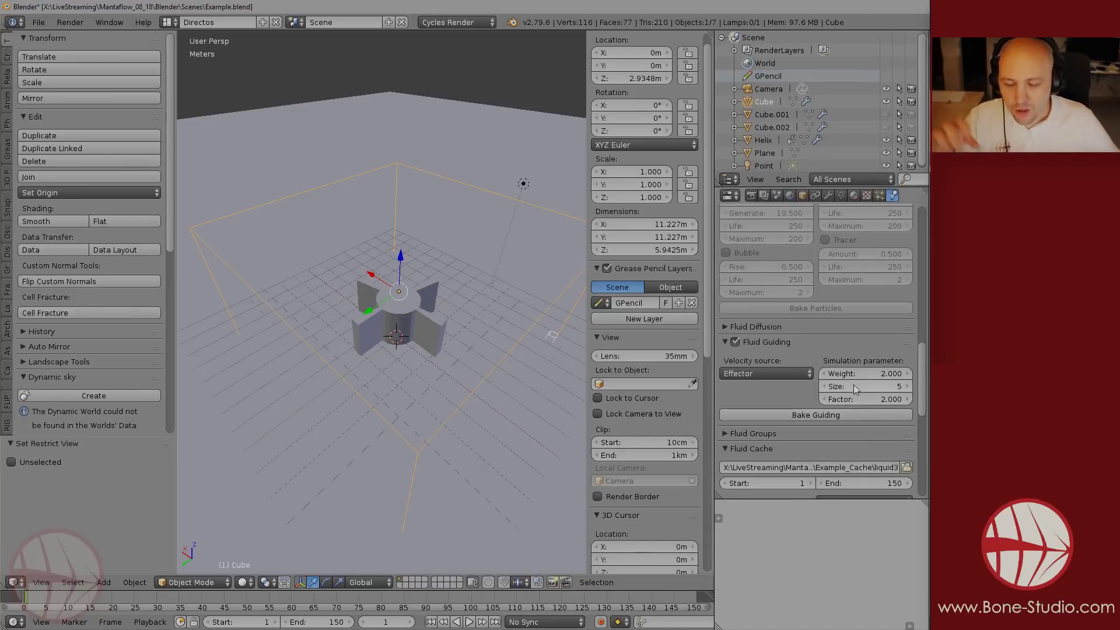
click(817, 416)
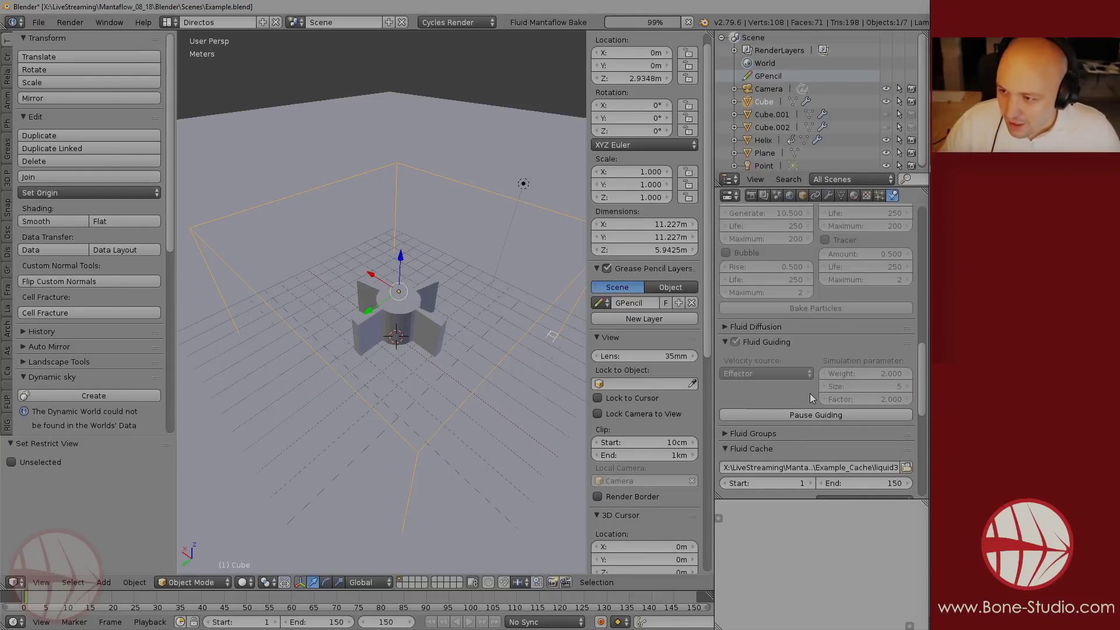
scroll(810, 393, up, 10)
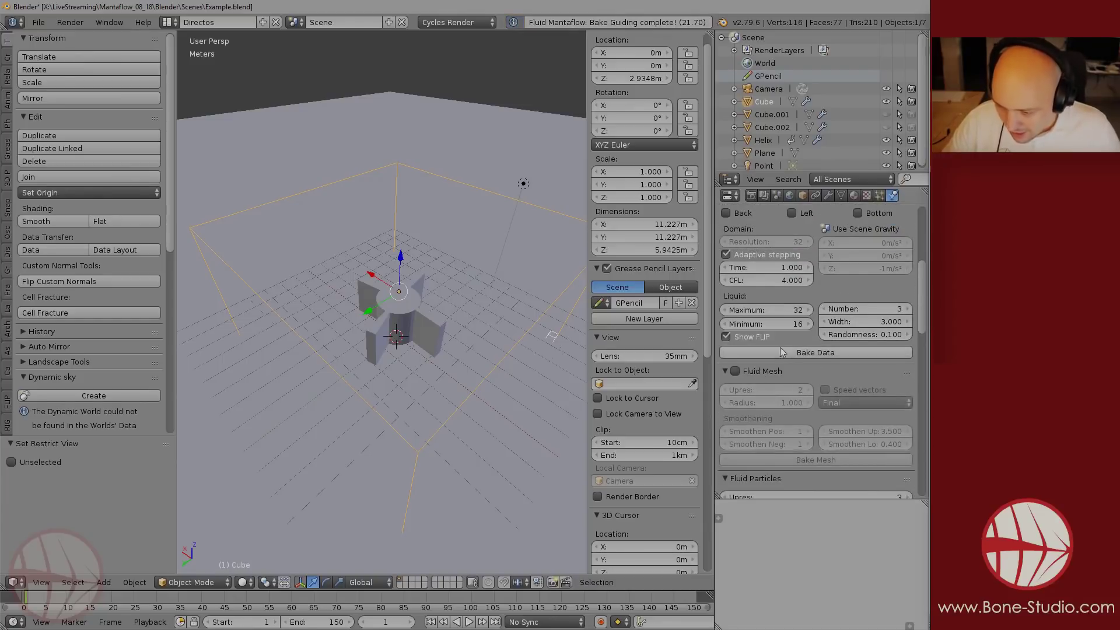
click(809, 353)
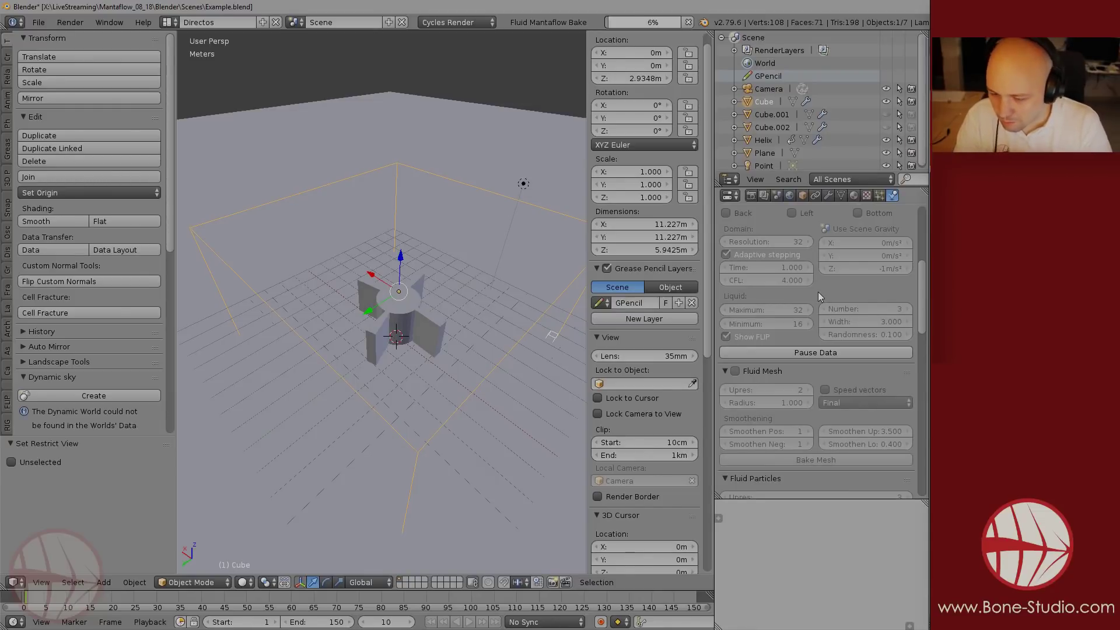
- Look through the domain's mesh, guiding and cache settings and expand the Fluid Diffusion settings
scroll(818, 292, down, 2)
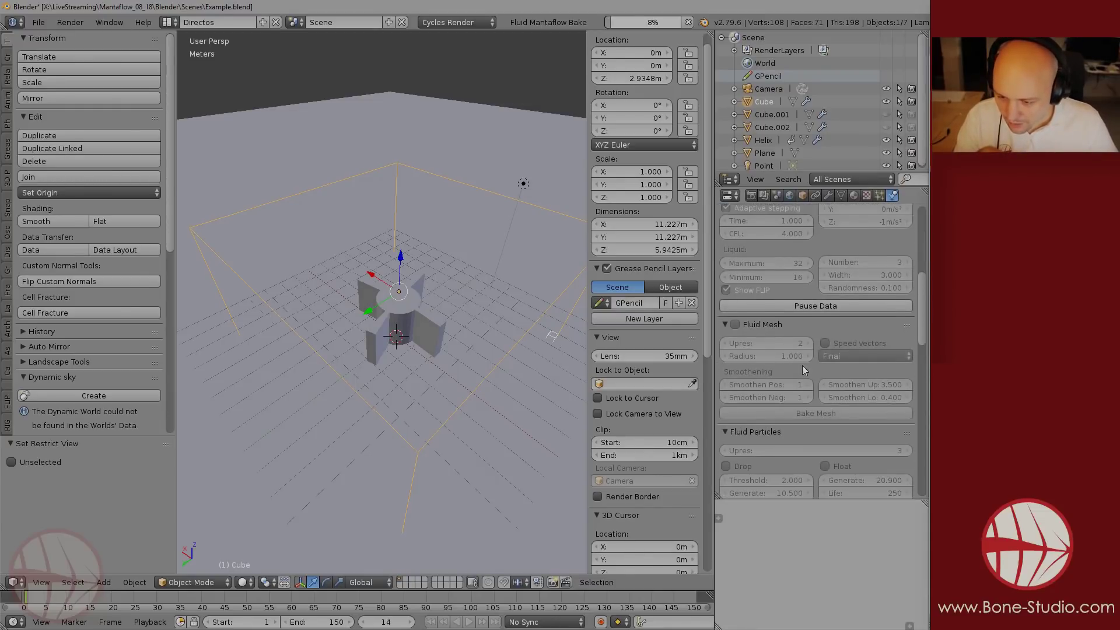
scroll(803, 365, down, 10)
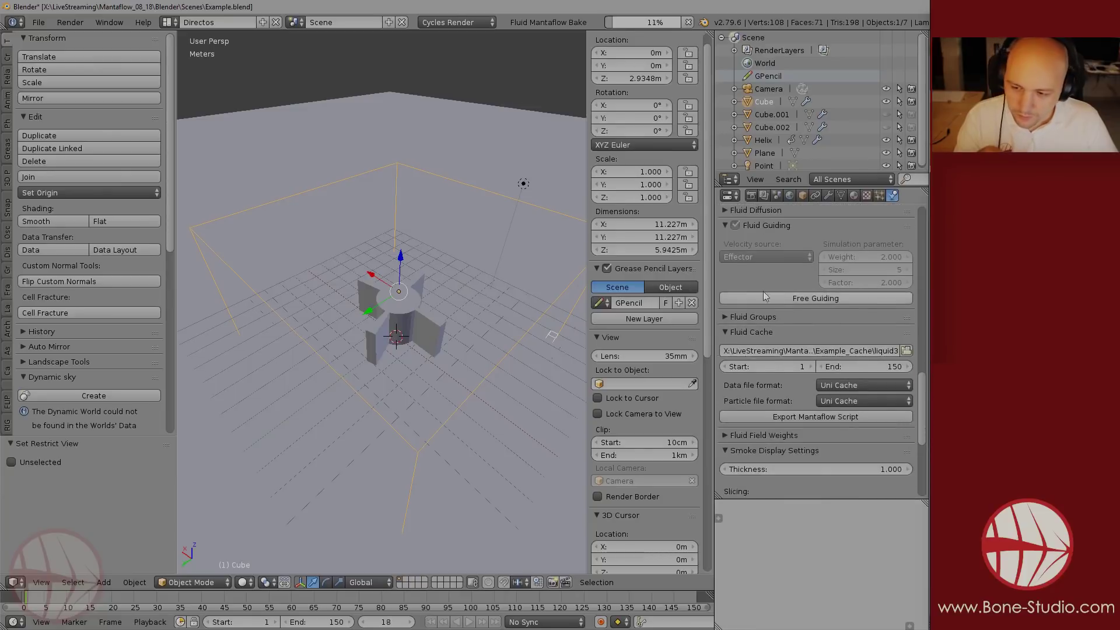
scroll(793, 300, up, 3)
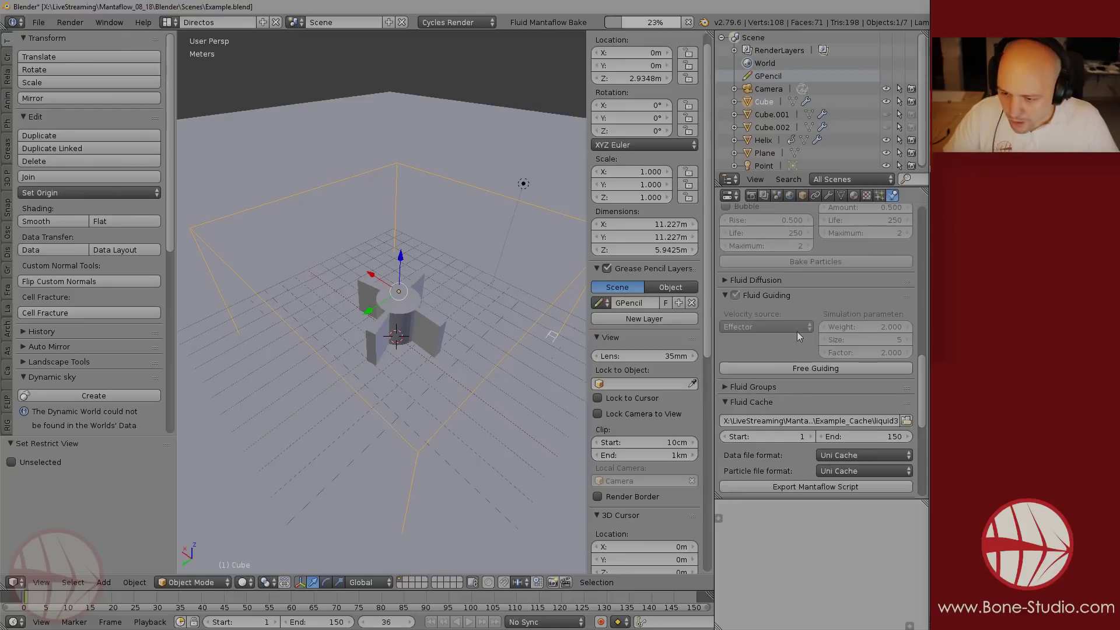
scroll(796, 331, up, 2)
click(762, 327)
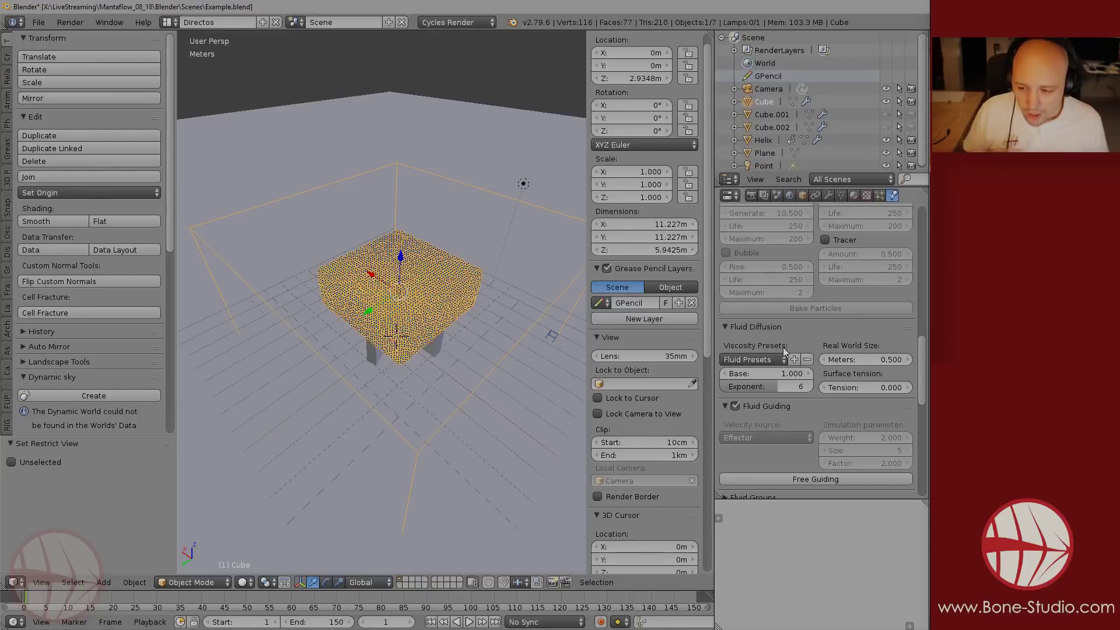
- Play back the guided liquid particles around the paddle wheel with everything deselected
middle_drag(399, 272, 400, 291)
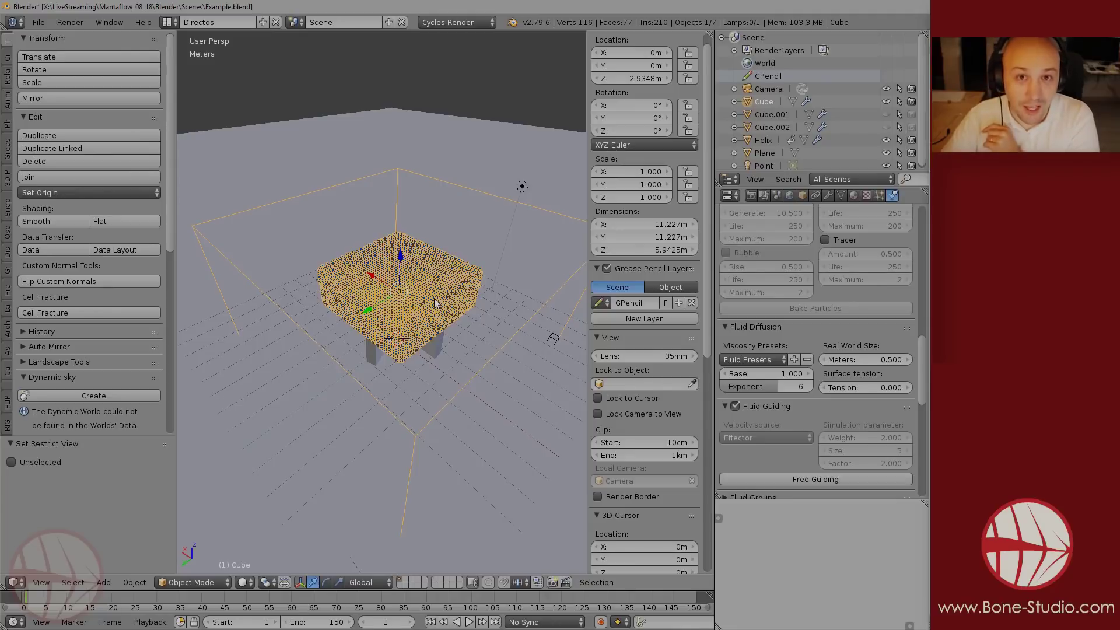
key(alt+a)
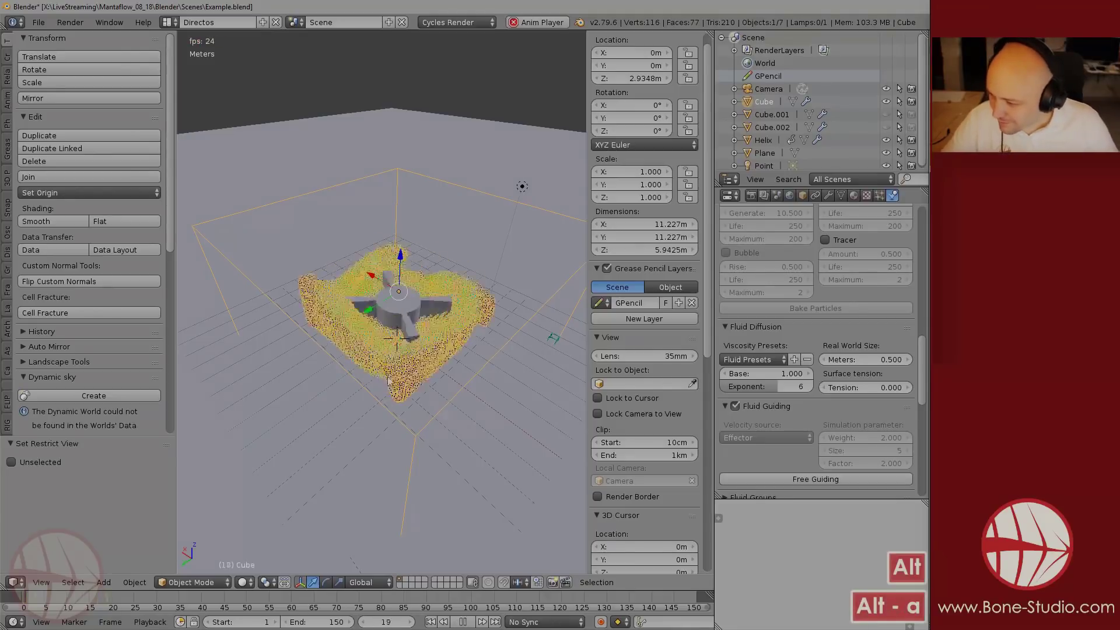
mouse_move(435, 302)
middle_down()
mouse_move(406, 346)
mouse_move(397, 309)
mouse_move(406, 350)
mouse_move(382, 287)
mouse_move(437, 333)
mouse_move(408, 350)
mouse_move(424, 373)
mouse_move(428, 324)
middle_up()
key(a)
scroll(419, 353, down, 7)
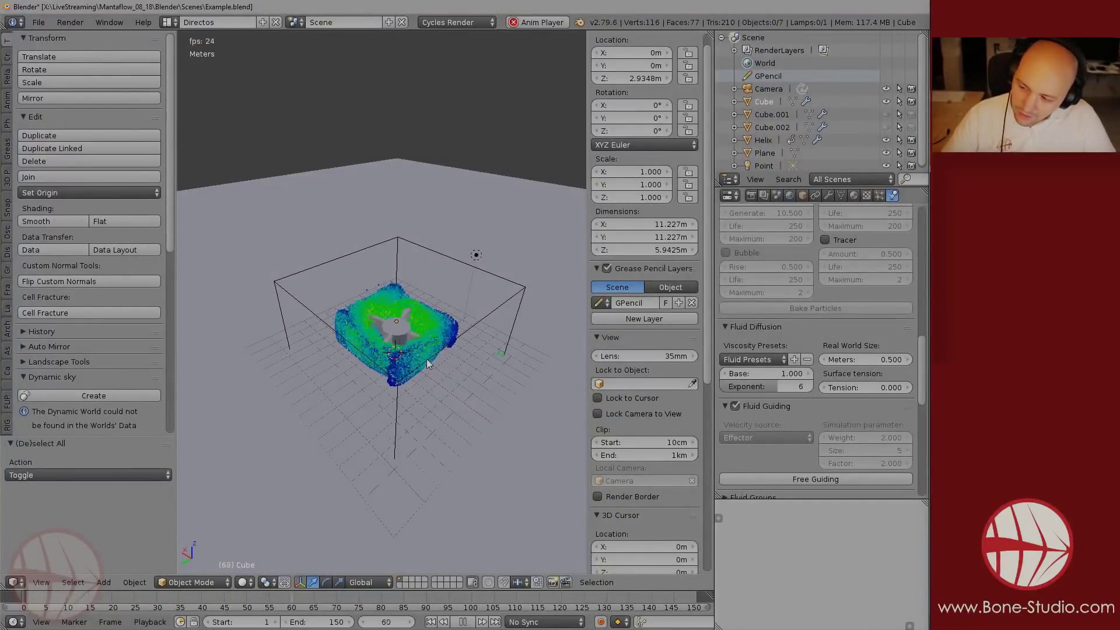
key(alt+a)
- Hide the paddle wheel and play back the liquid particles without it from a closer, rotated view
alt+right_click(407, 328)
right_click(406, 326)
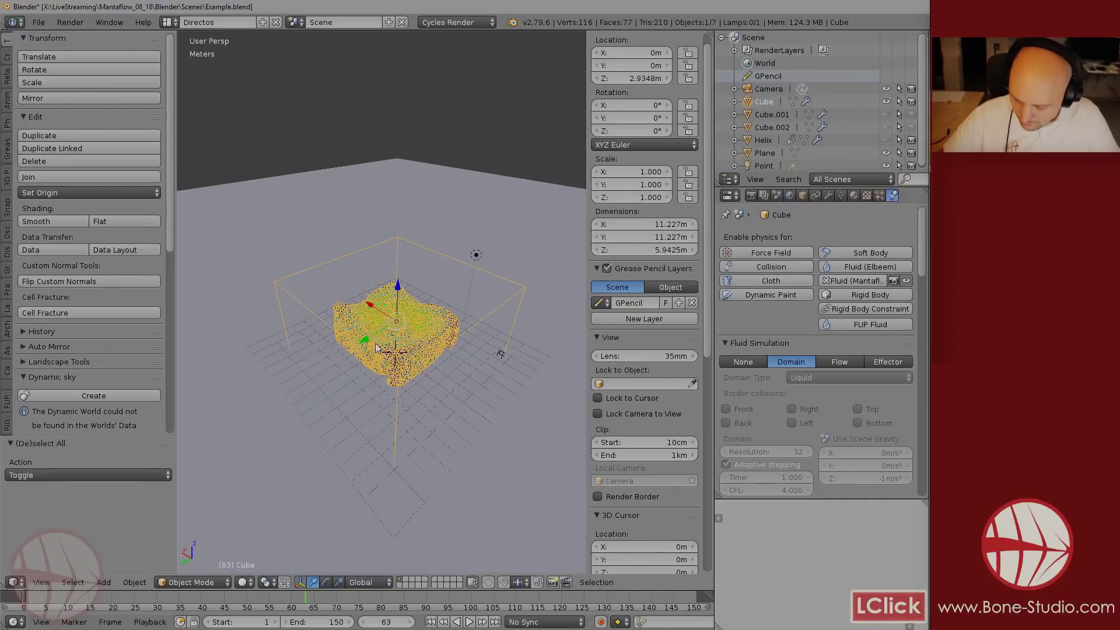
key(a)
scroll(456, 390, up, 6)
middle_drag(457, 390, 388, 381)
key(alt+a)
scroll(410, 378, down, 3)
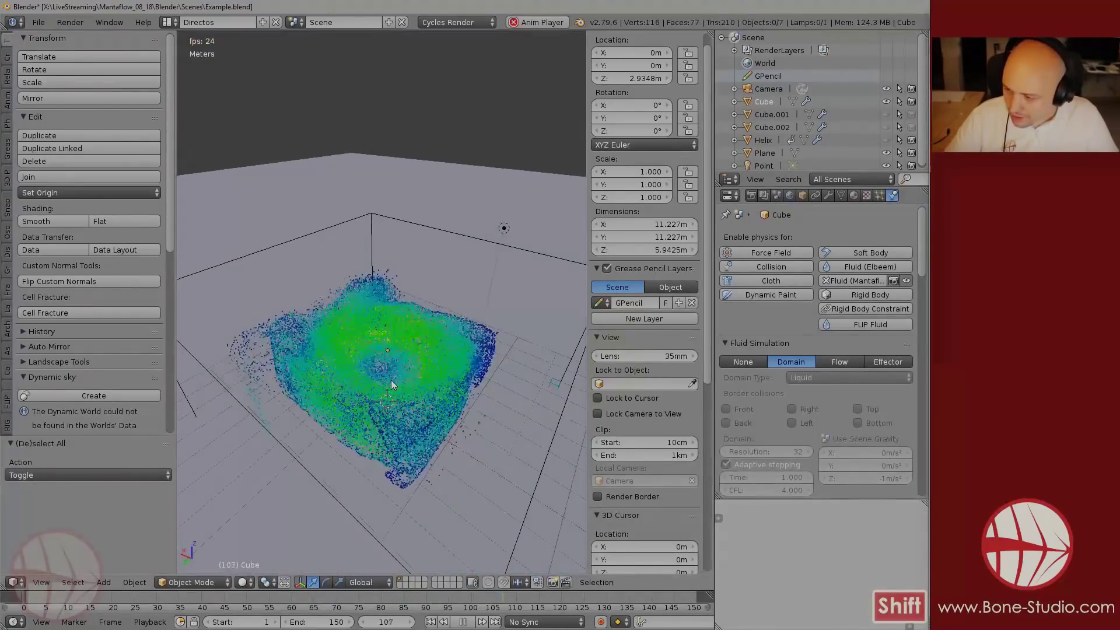
key(alt+a)
- Enable Fluid Mesh on the domain with Upres 3 and Speed vectors on, and bake the mesh
scroll(815, 347, down, 10)
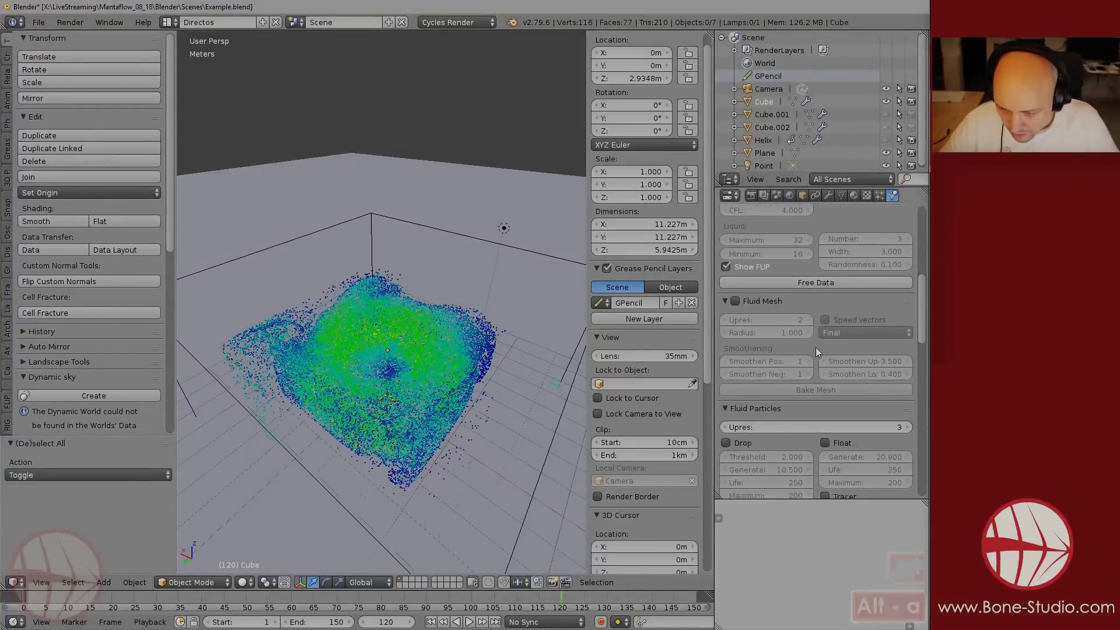
click(735, 301)
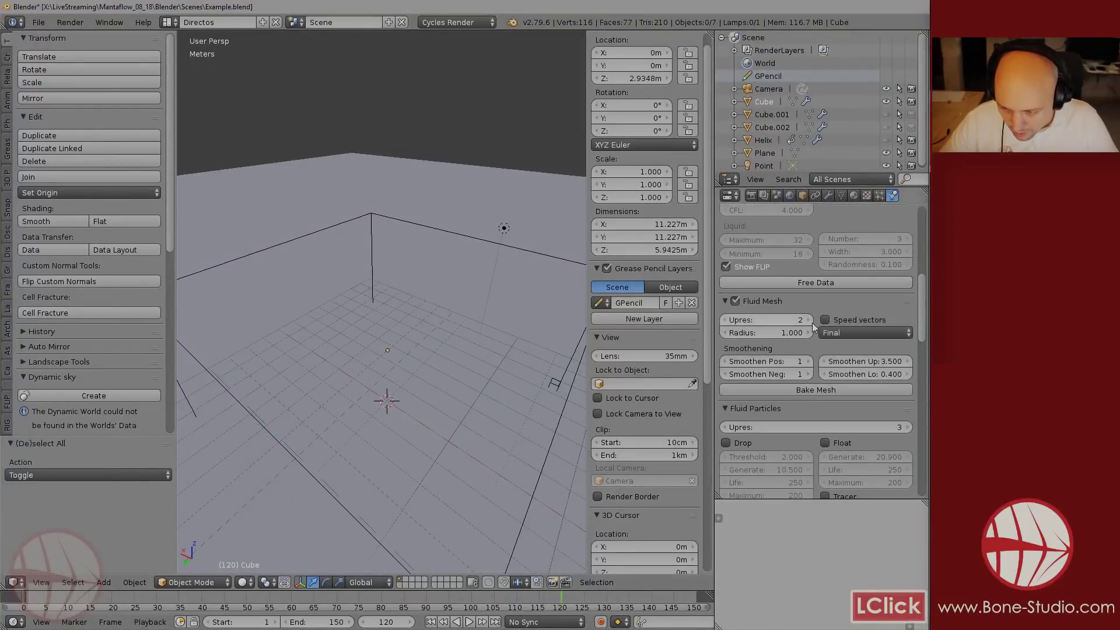
click(809, 320)
click(825, 320)
click(792, 391)
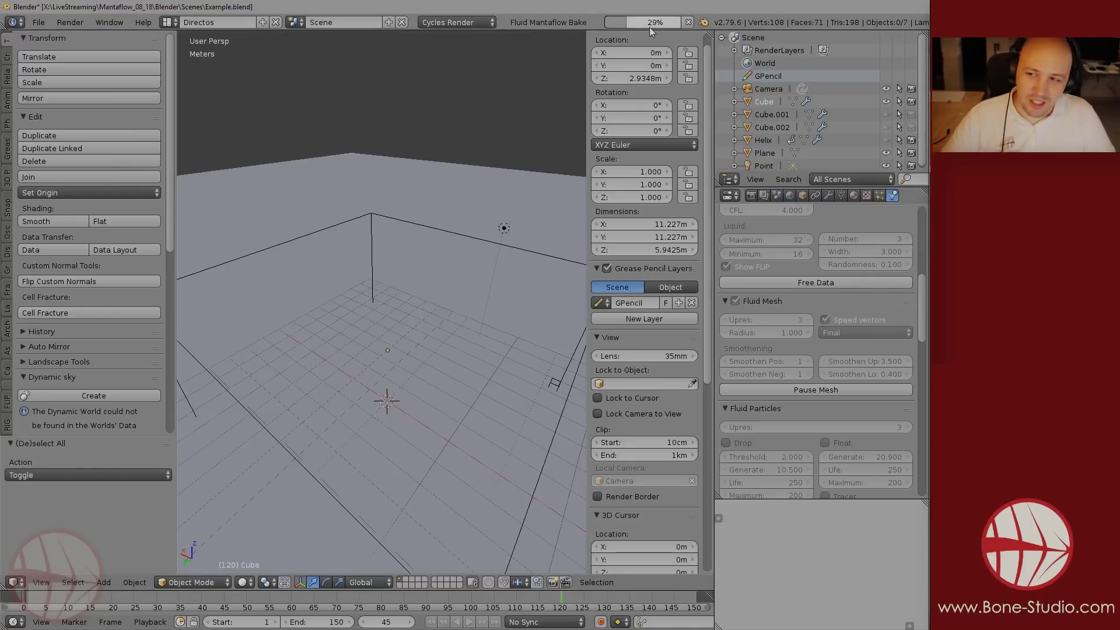
mouse_move(650, 27)
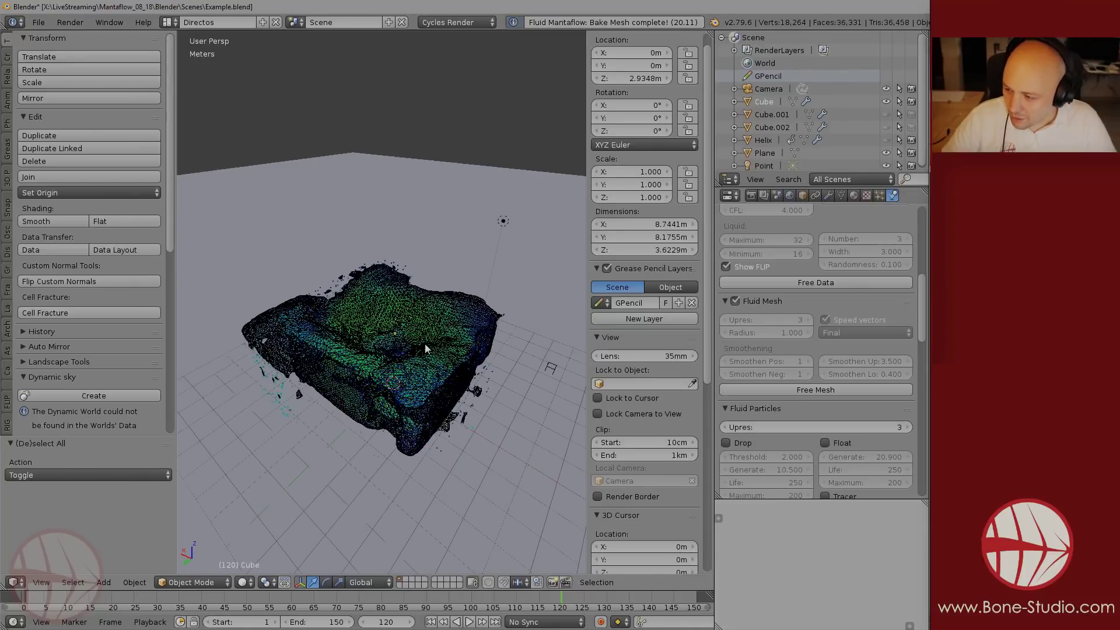
- Select the fluid domain and set its maximum draw type to Solid
right_click(488, 314)
right_click(412, 348)
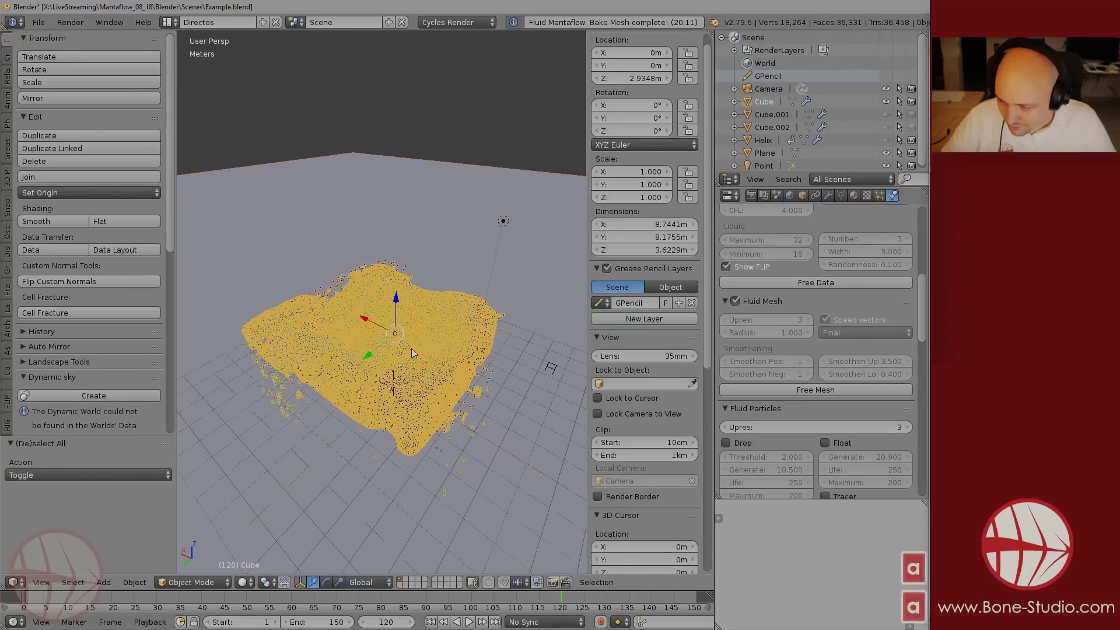
click(879, 195)
click(803, 195)
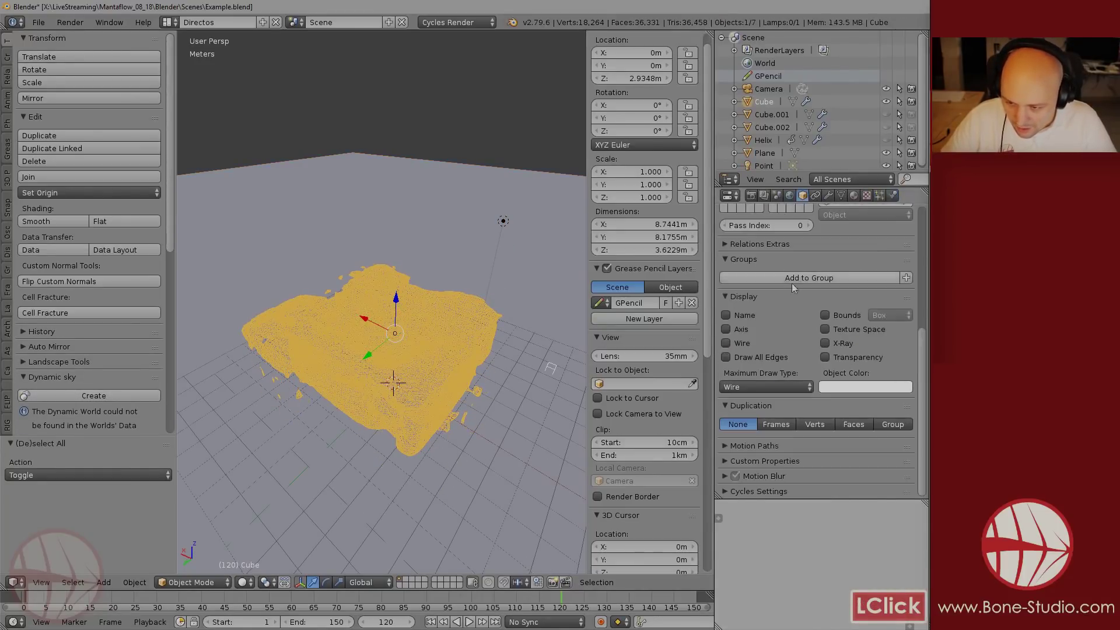
click(756, 387)
click(748, 341)
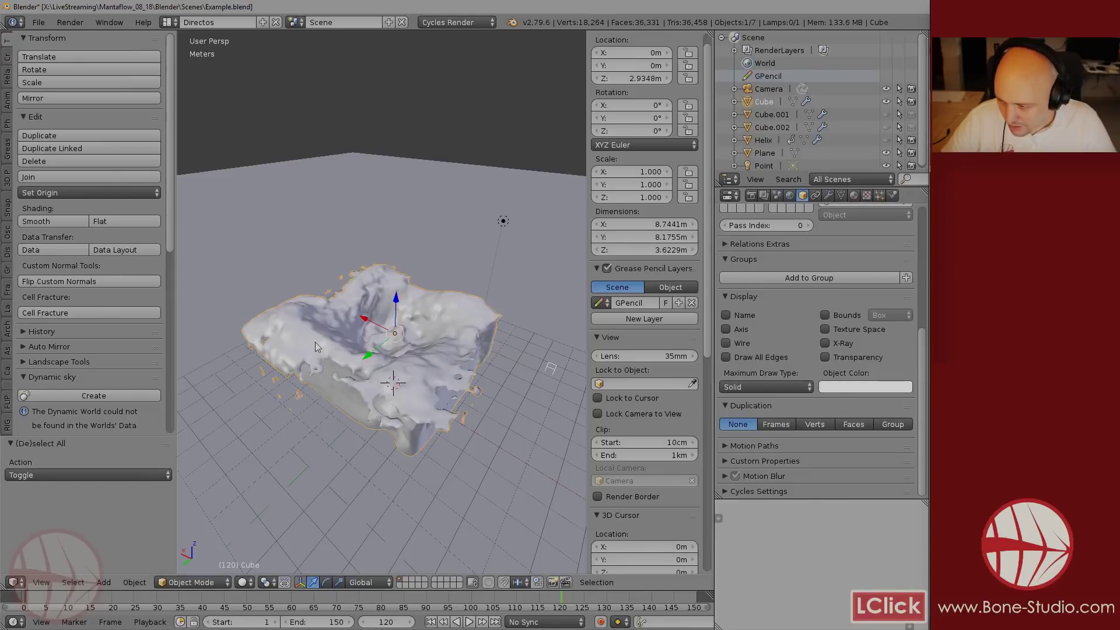
- Play back the solid liquid mesh with everything deselected, inspect it up close, and move to frame 80
key(a)
key(alt+a)
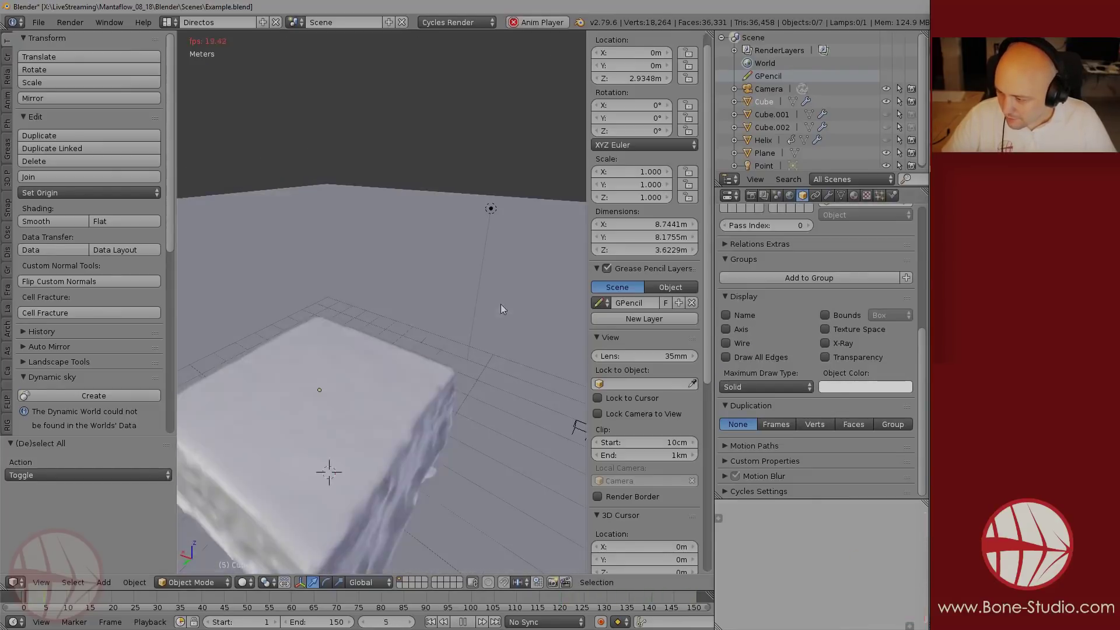
middle_drag(500, 304, 468, 334)
scroll(468, 334, up, 6)
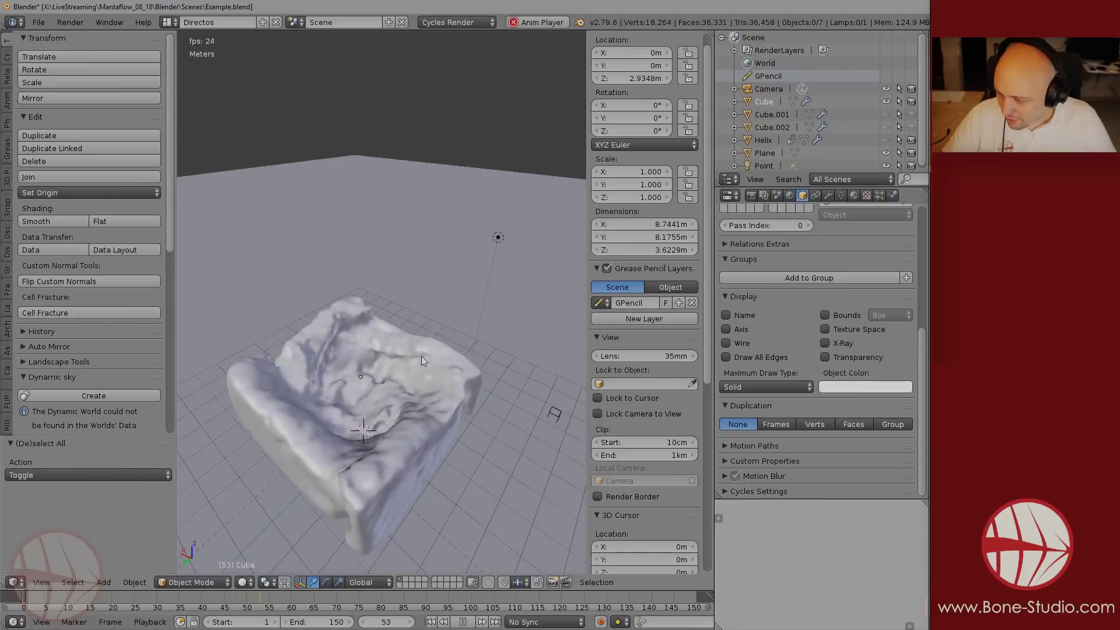
shift+middle_drag(380, 370, 466, 346)
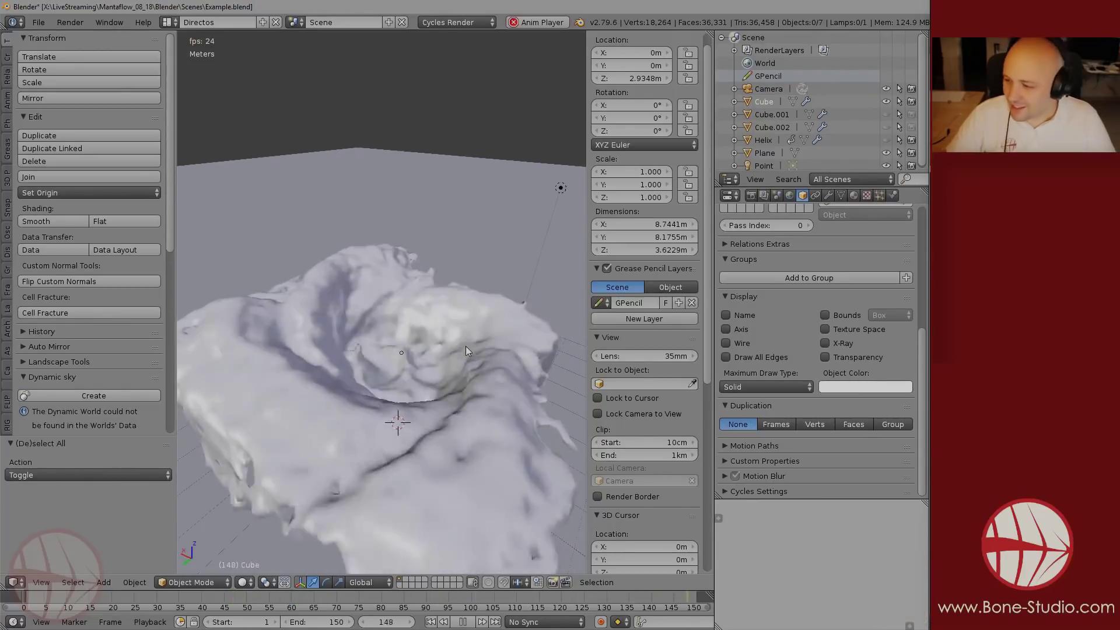
key(alt+a)
key(alt+a)
drag(403, 594, 381, 608)
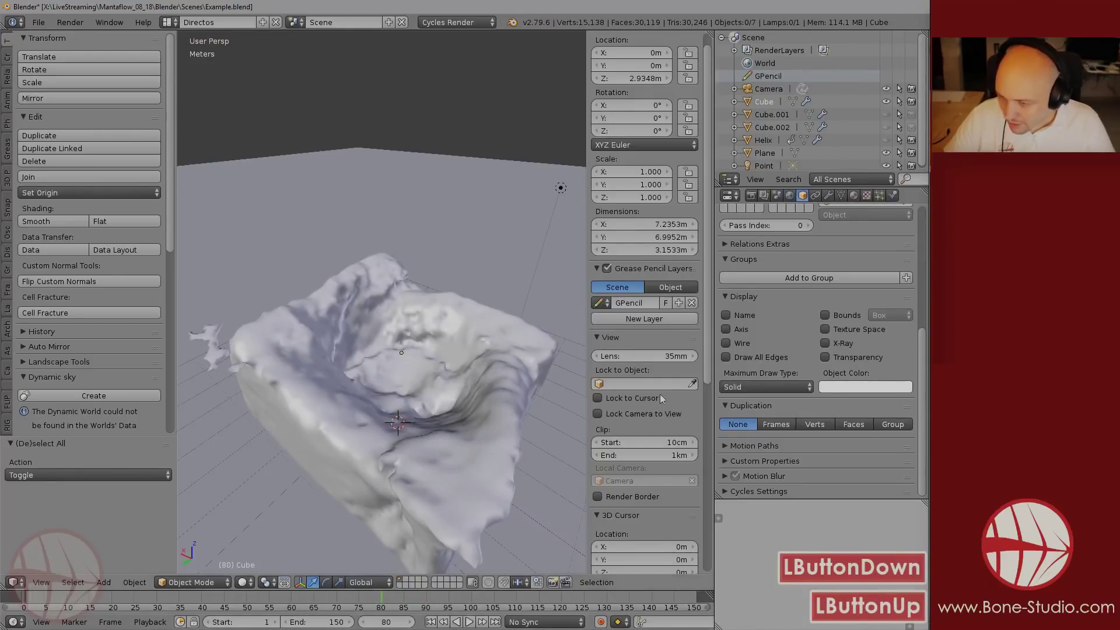
- Look through the camera and enable Lock Camera to View
click(751, 196)
scroll(793, 335, up, 5)
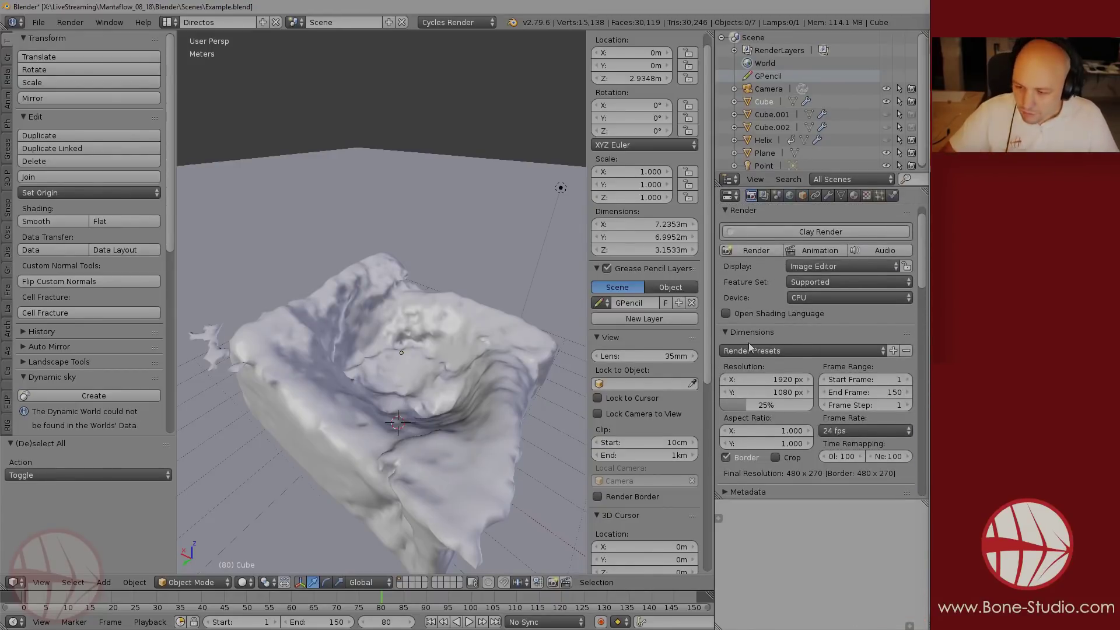
key(KP_0)
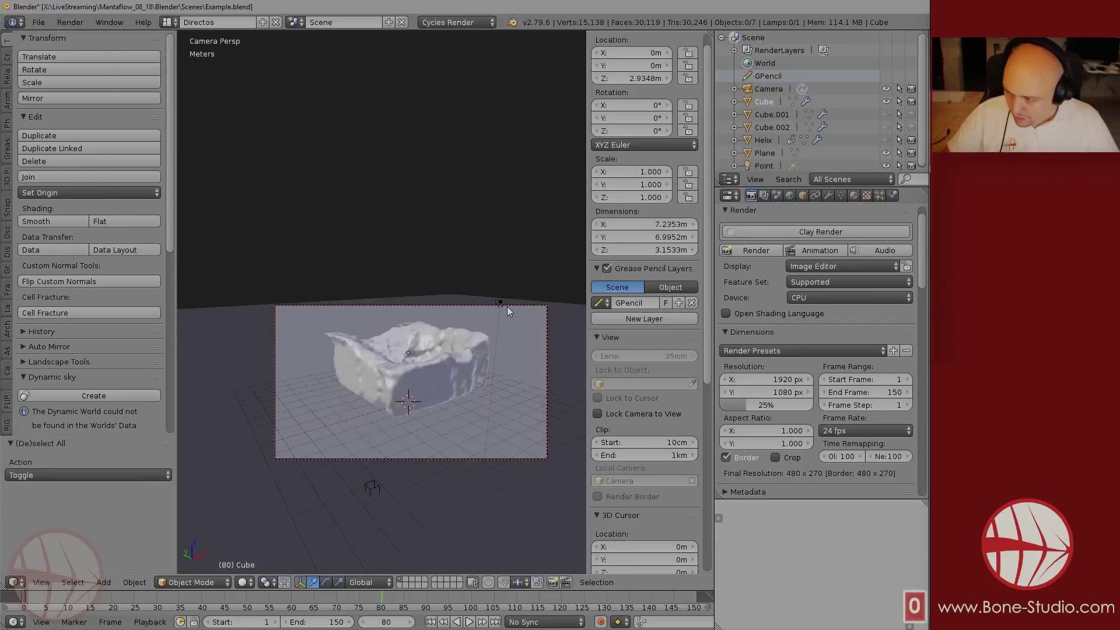
click(618, 416)
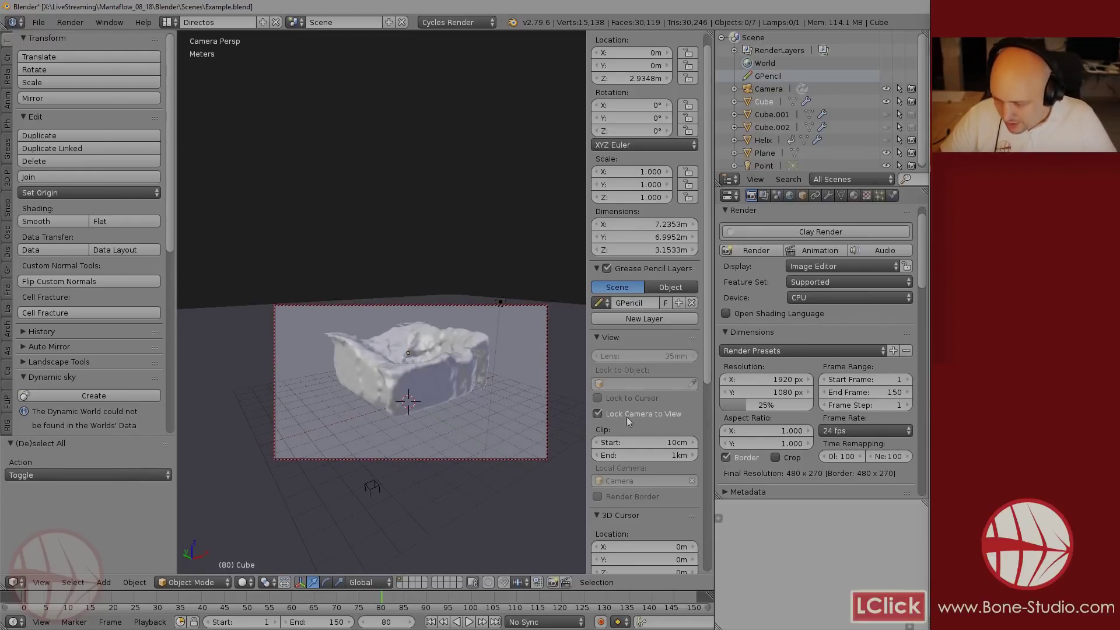
- Fly the camera to a closer, higher viewpoint that looks down on the liquid and keeps it fully in frame
key(shift+f)
key(w)
key(w)
key(w)
key(w)
key(w)
key(w)
key(w)
key(w)
key(w)
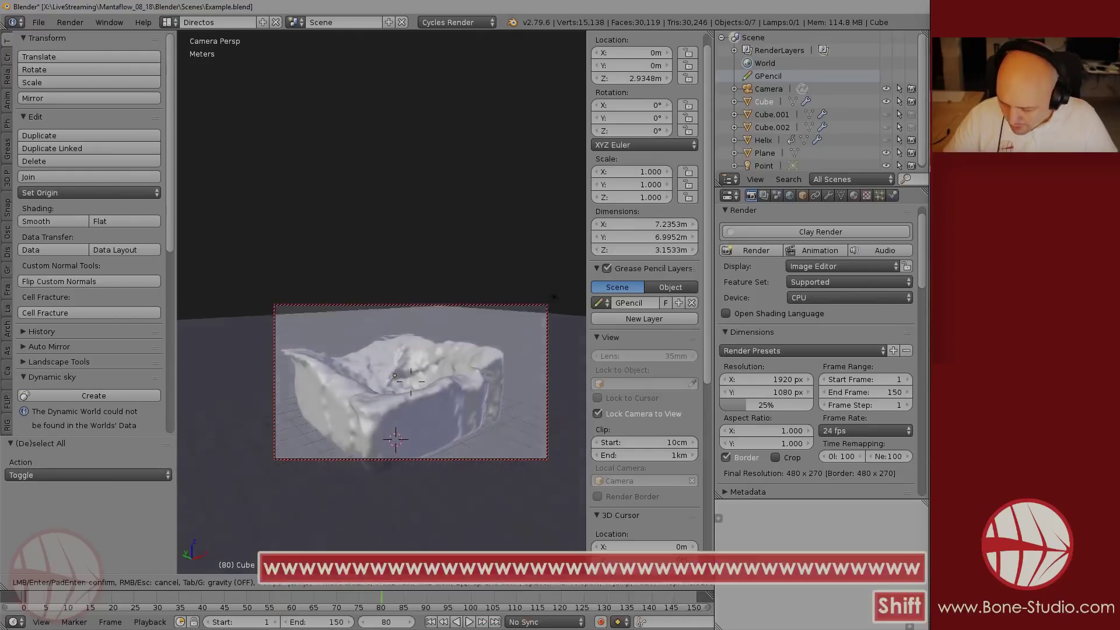
key(shift+w)
key(shift+w)
key(shift+s)
key(shift+a)
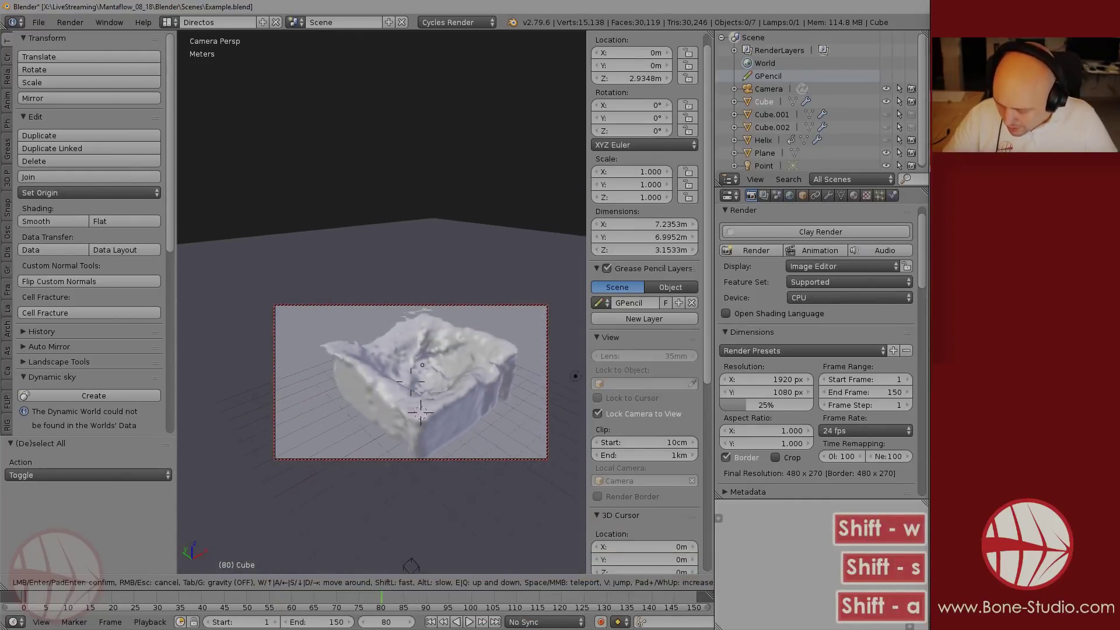
key(shift+s)
key(shift+w)
key(shift+w)
key(shift+s)
key(shift+w)
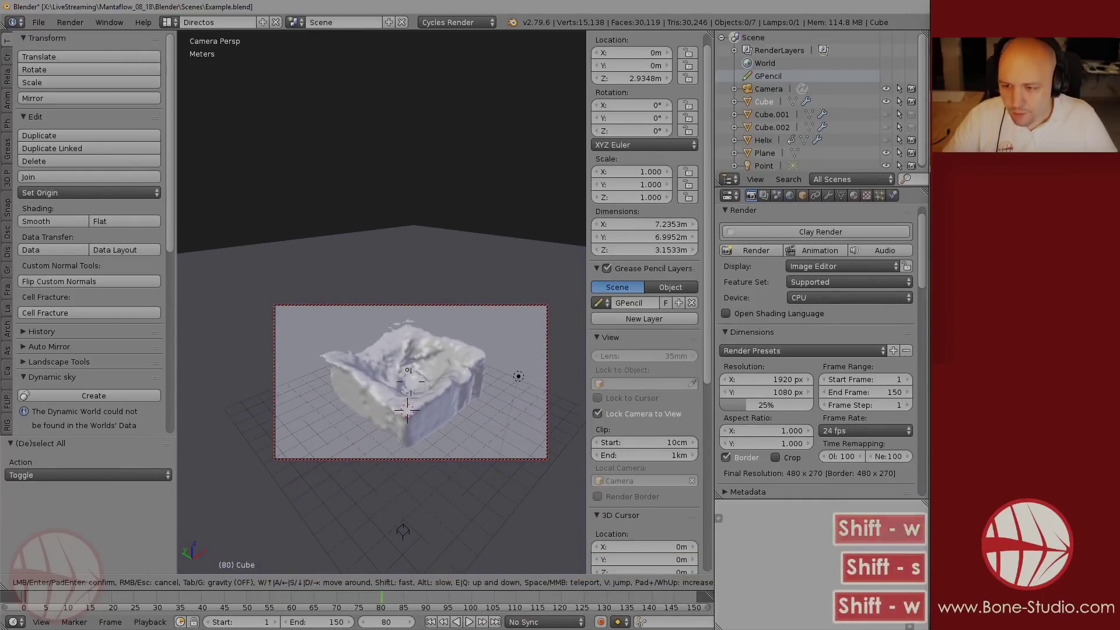
click(577, 210)
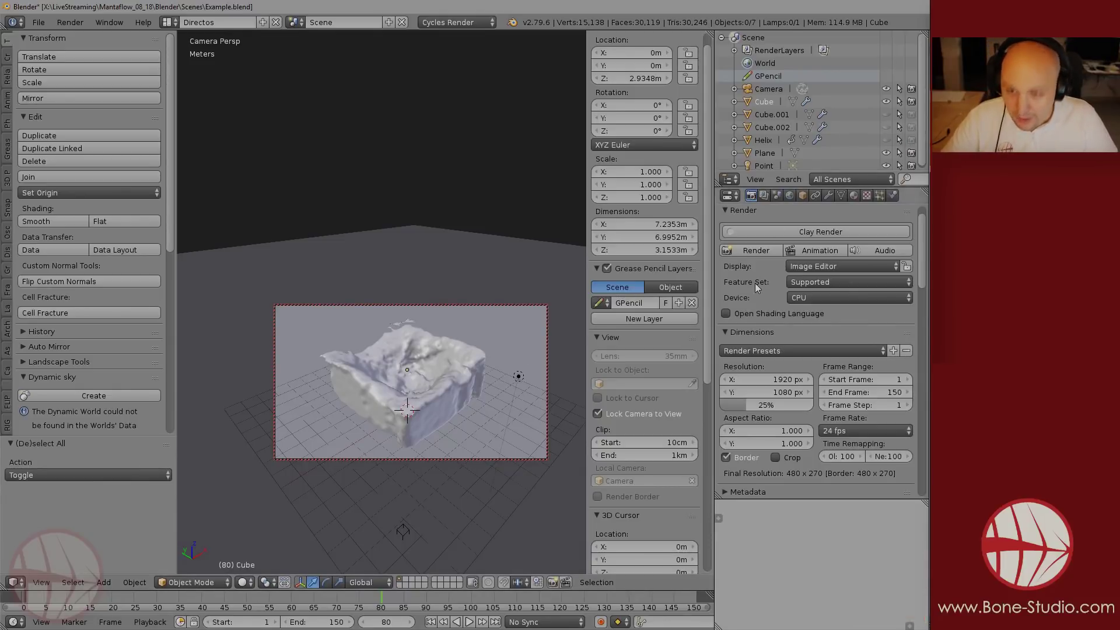
- Set the render resolution percentage to 50%
click(769, 404)
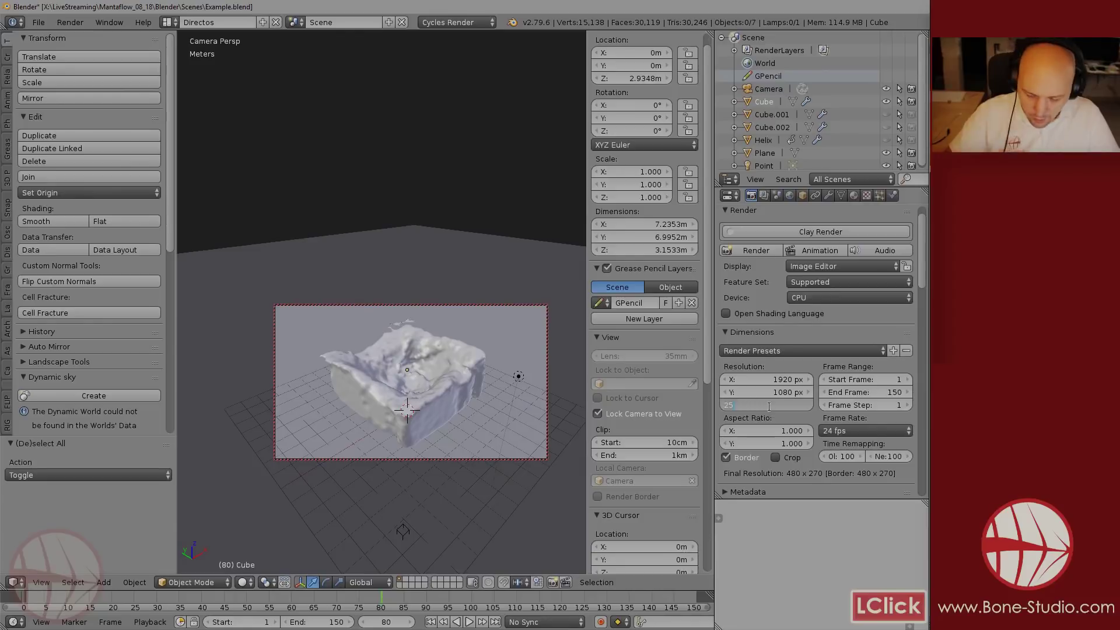
text(500)
key(Return)
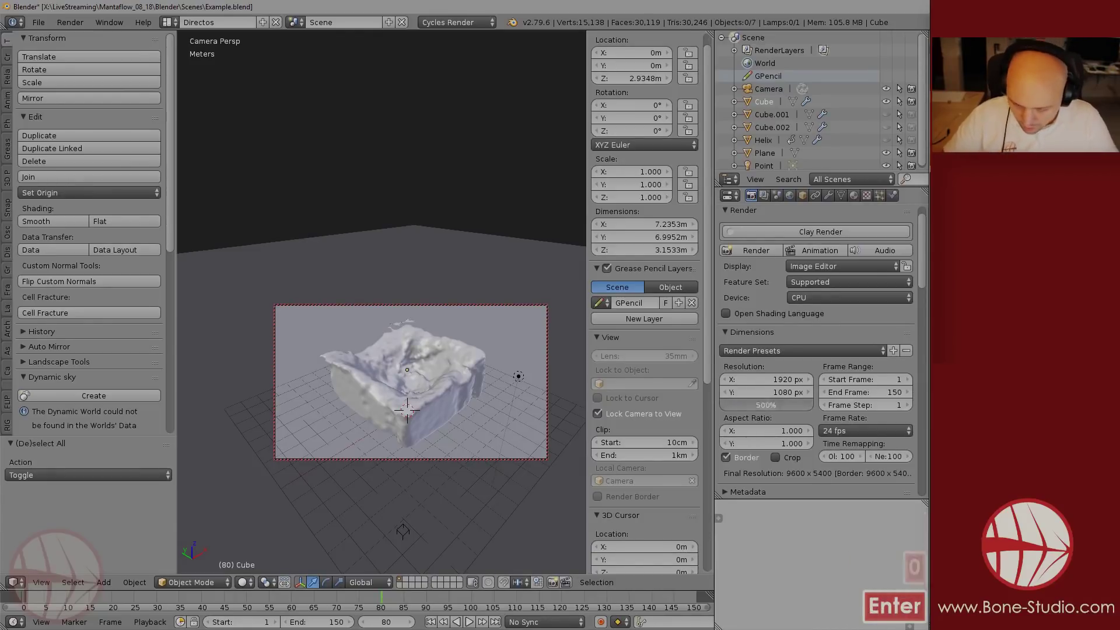
click(770, 408)
text(50)
key(Return)
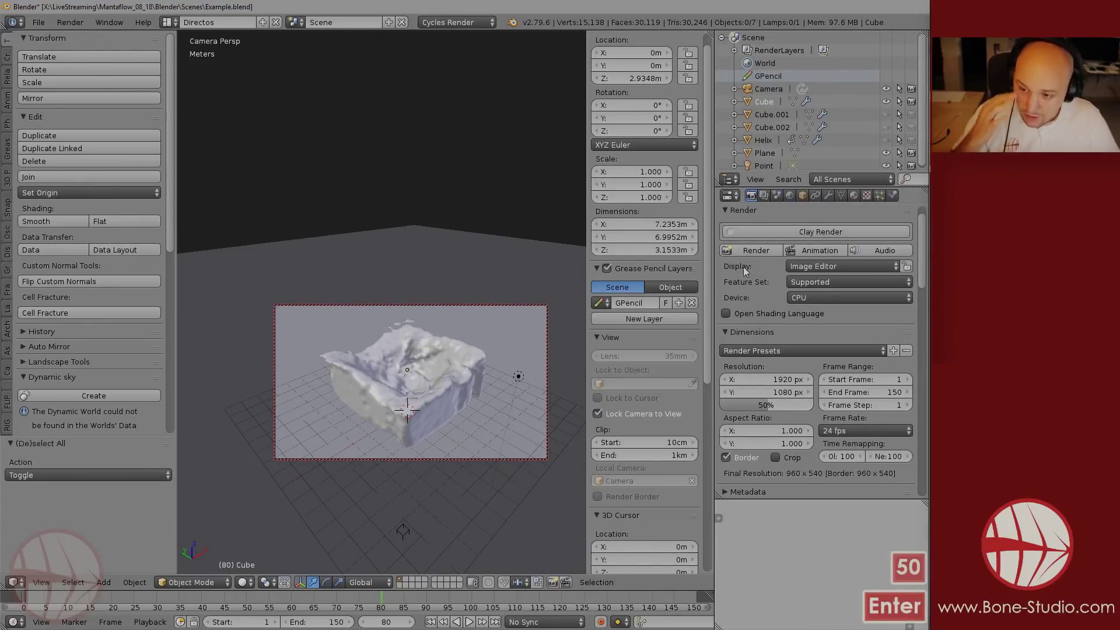
- Run a partial test render of frame 80 to check the liquid's material, and abort it
click(746, 252)
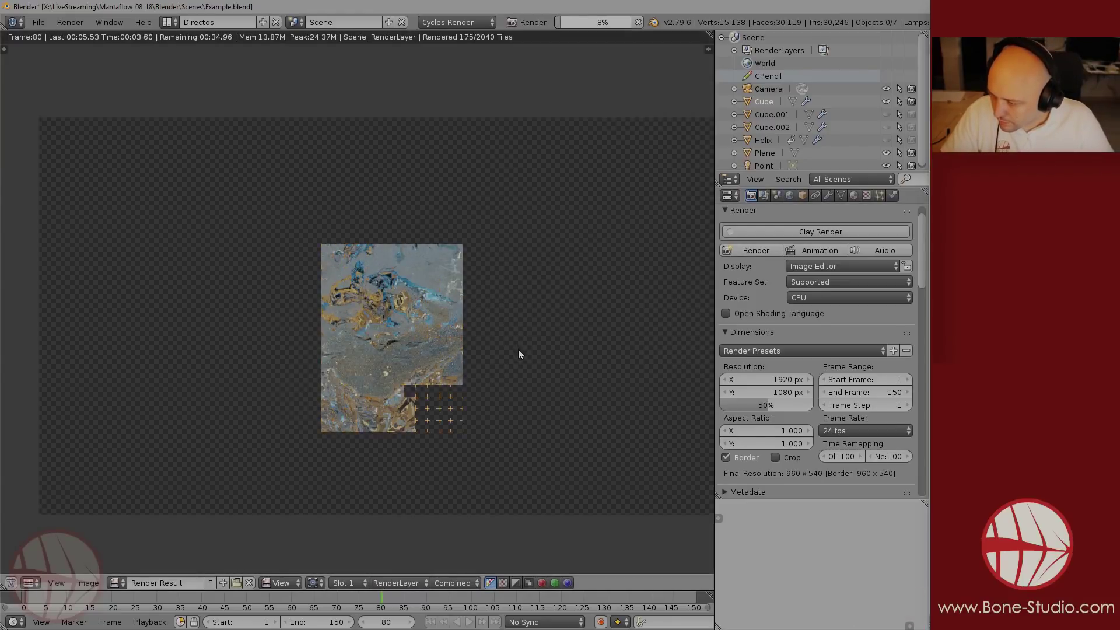
click(458, 358)
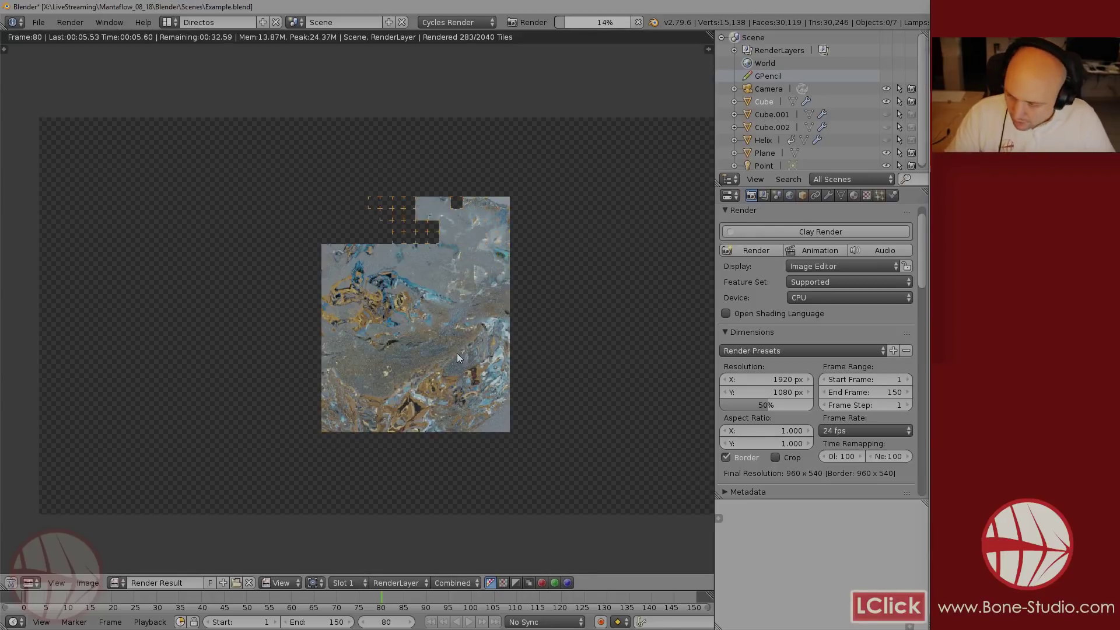
key(Escape)
key(Escape)
- Set the liquid material's Transmission to 0 and its Specular to about 0.146
click(854, 196)
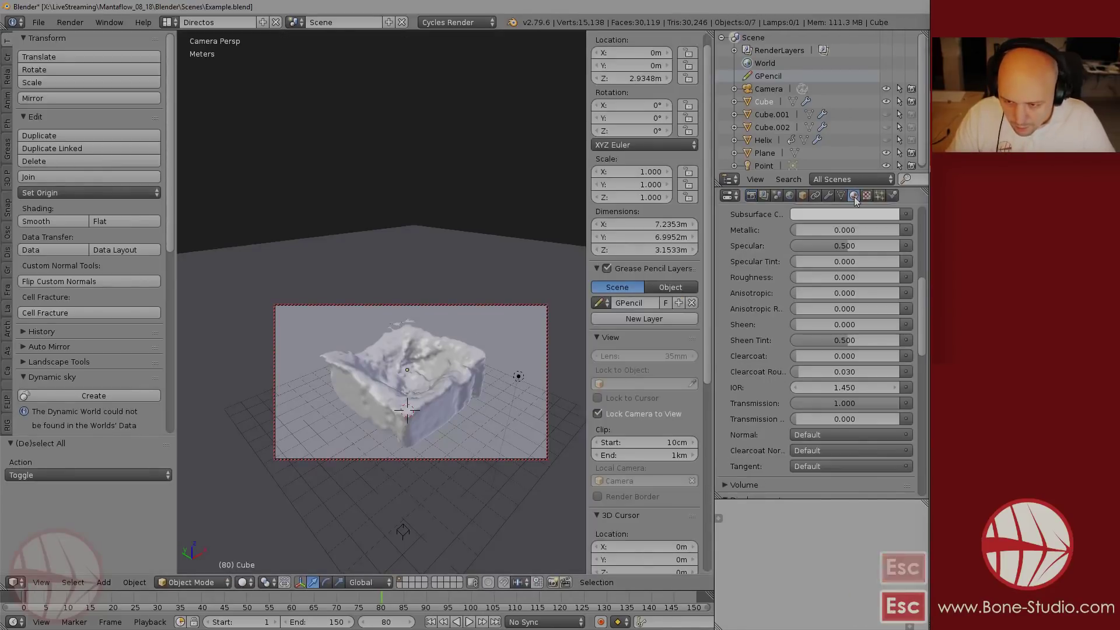
scroll(804, 299, up, 1)
drag(877, 428, 769, 428)
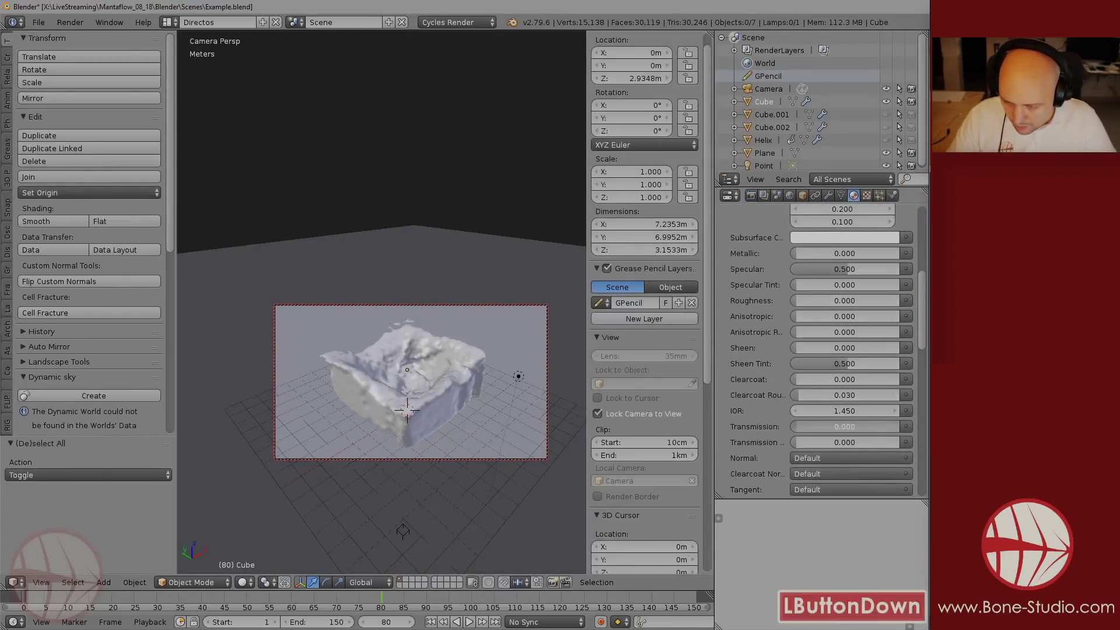
scroll(846, 350, up, 4)
drag(845, 363, 810, 363)
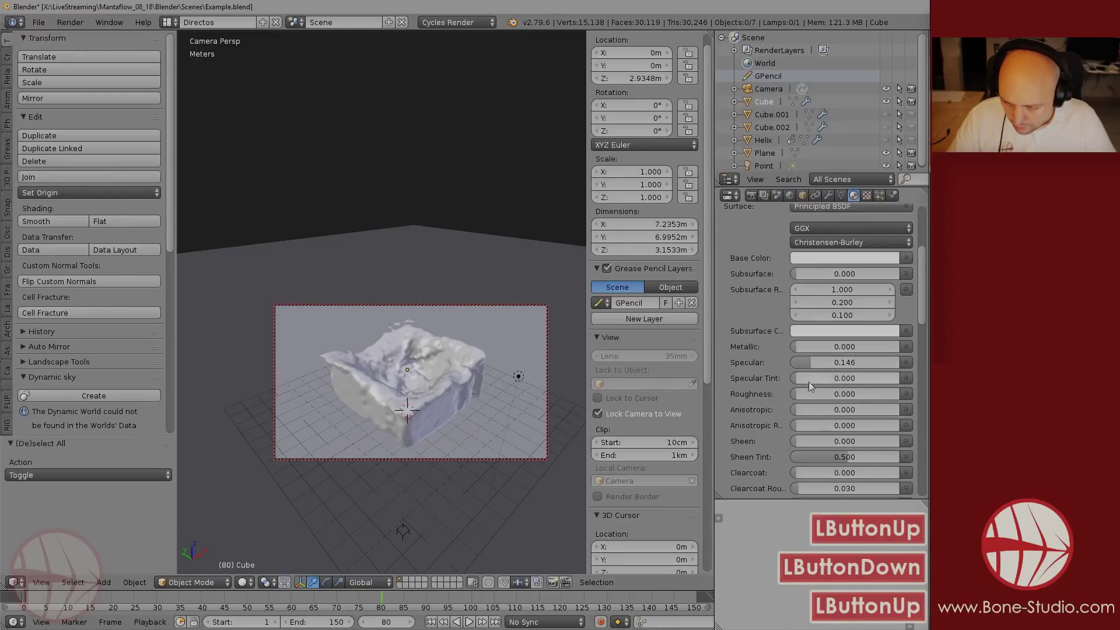
- Render frame 80 with the opaque liquid material and view the whole image
click(751, 196)
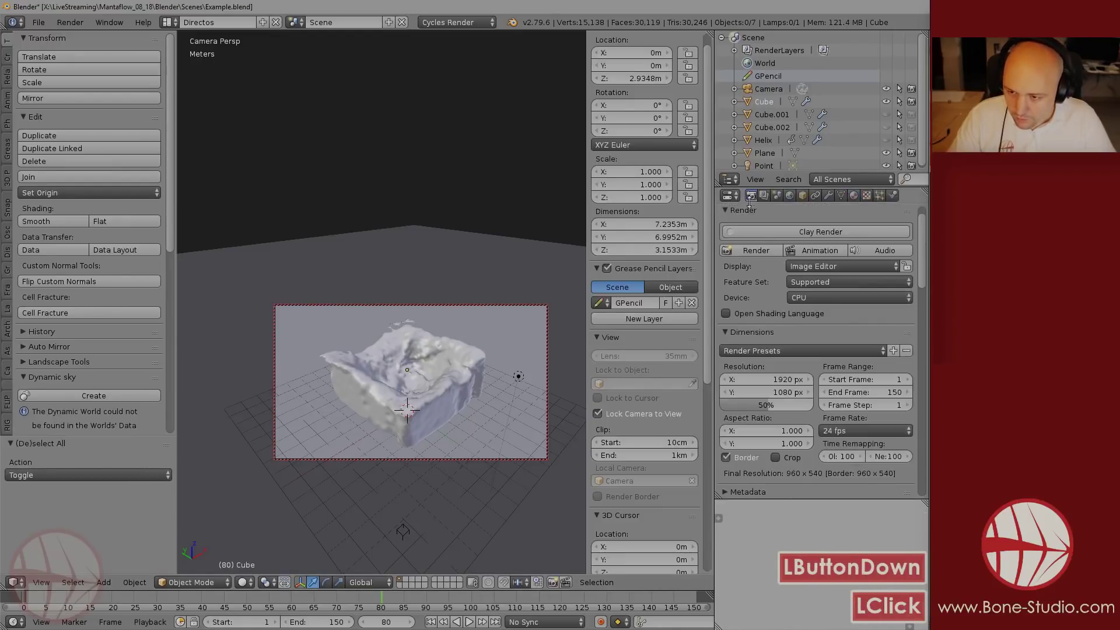
click(758, 278)
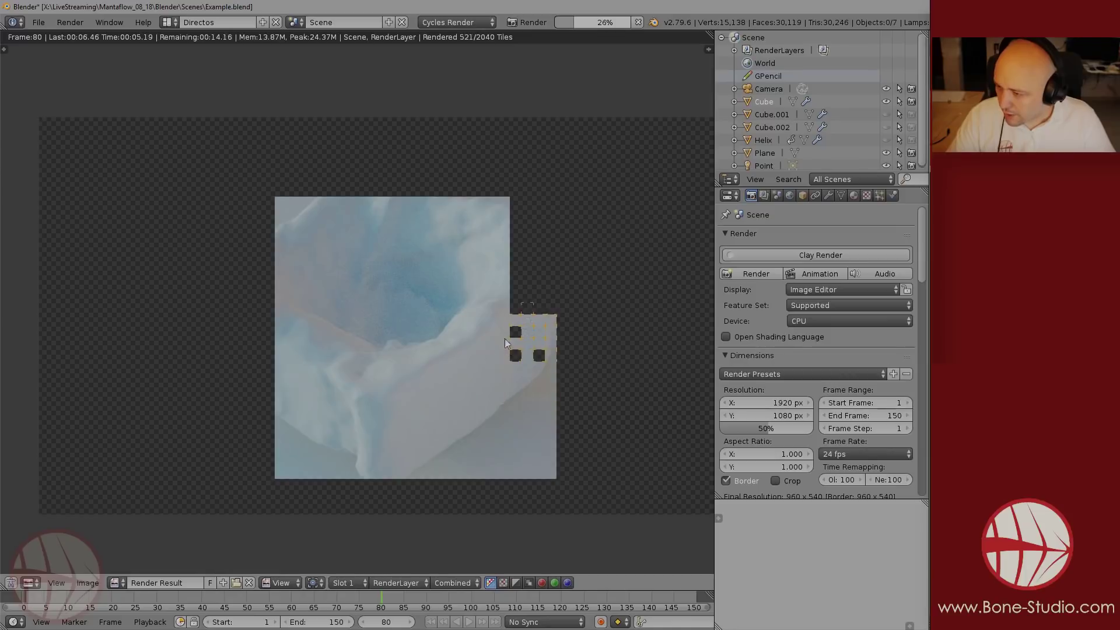
scroll(505, 339, down, 3)
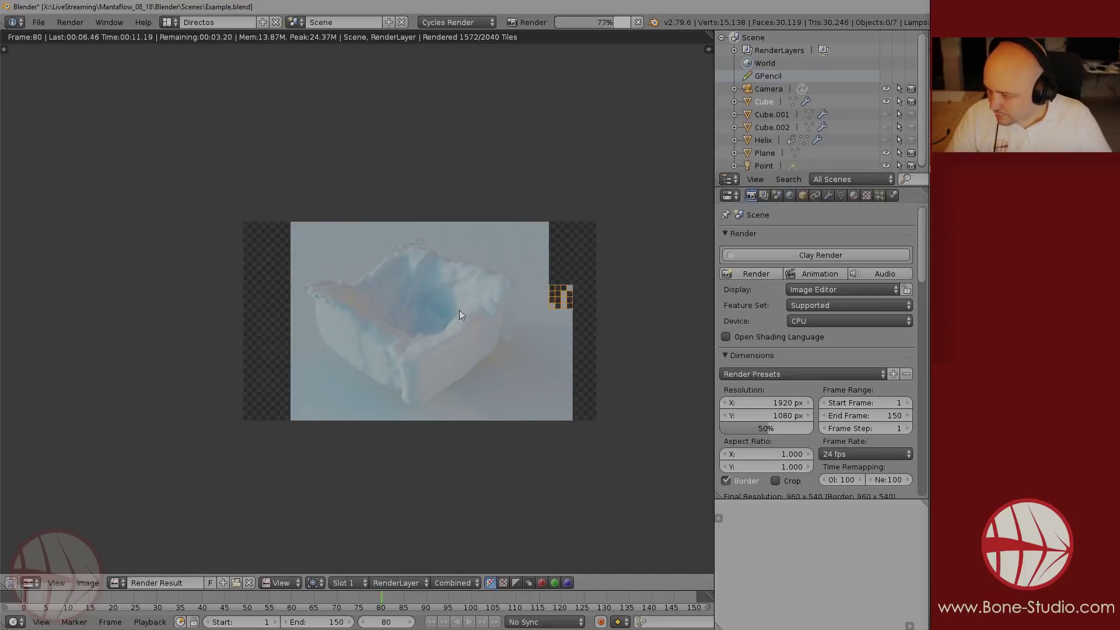
scroll(765, 306, down, 5)
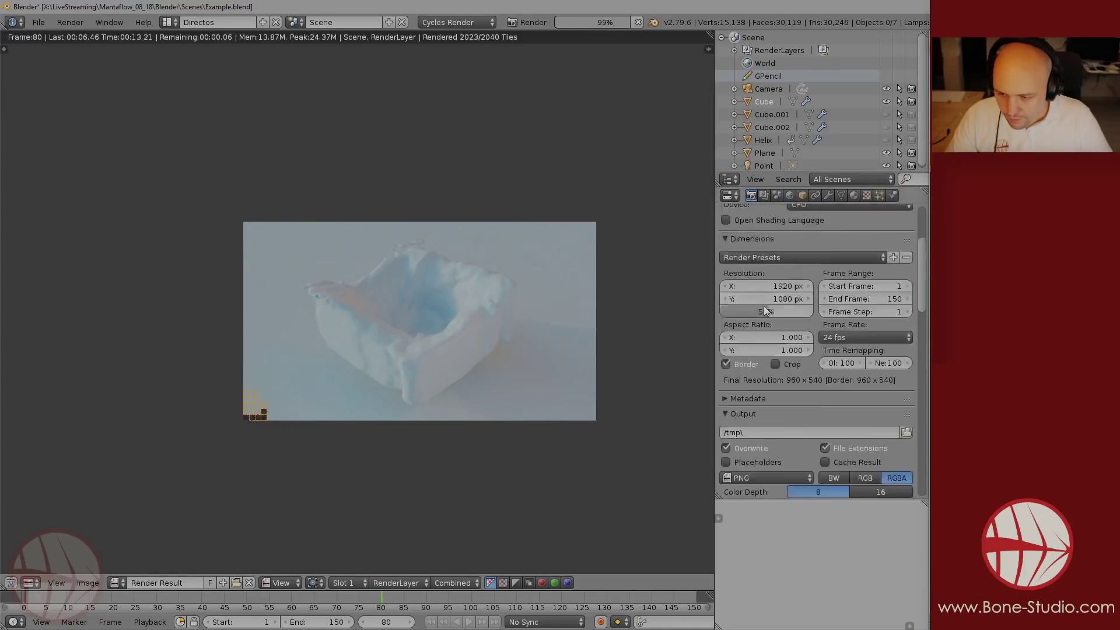
scroll(764, 305, up, 5)
- View the Vector pass of the render result and switch back to the Combined pass
click(455, 583)
click(459, 564)
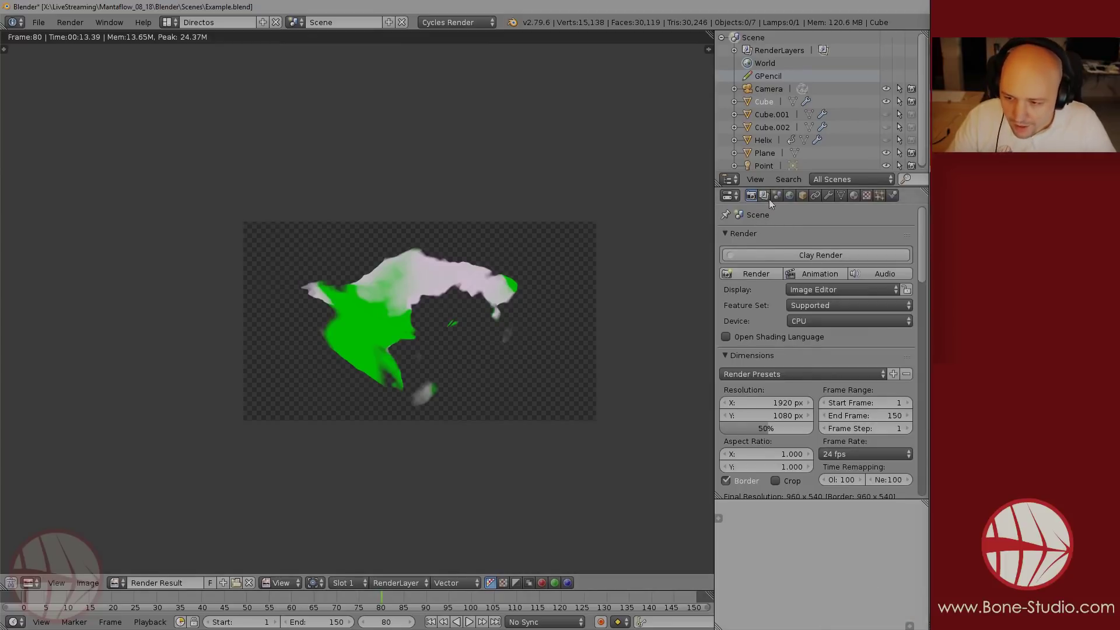
click(468, 576)
click(461, 541)
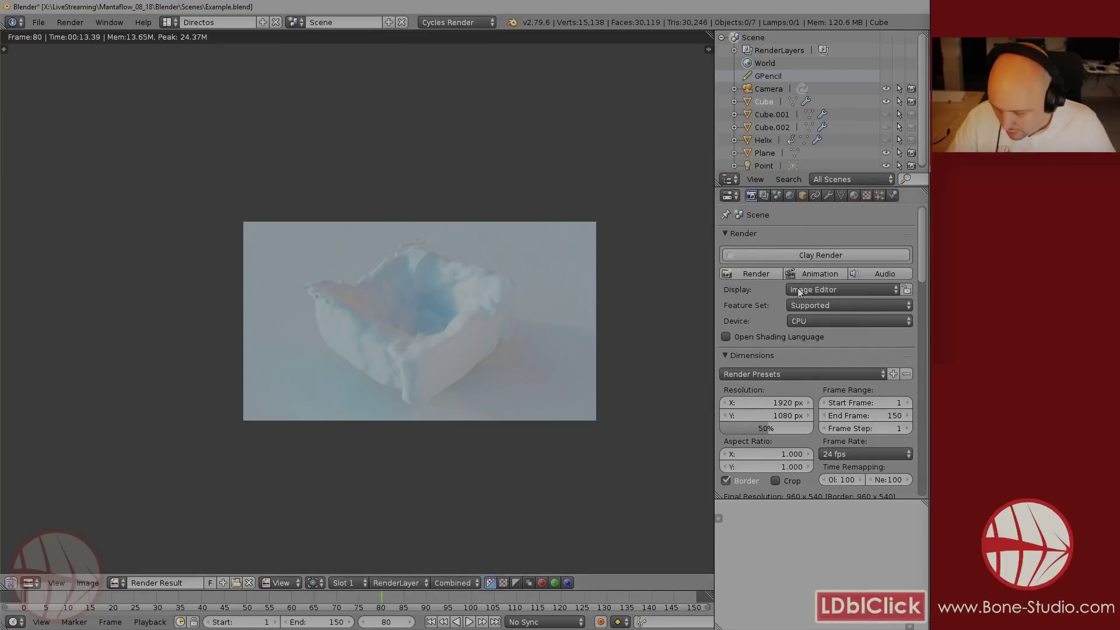
- Enable Motion Blur in the render settings and set the shutter to 1
scroll(752, 416, down, 10)
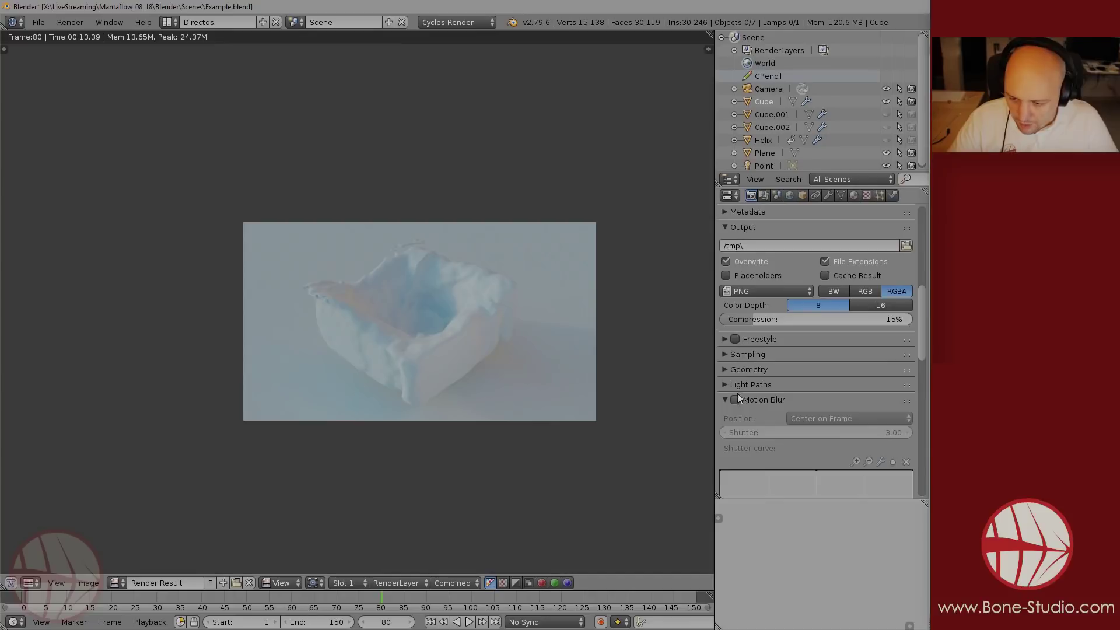
click(769, 399)
click(845, 435)
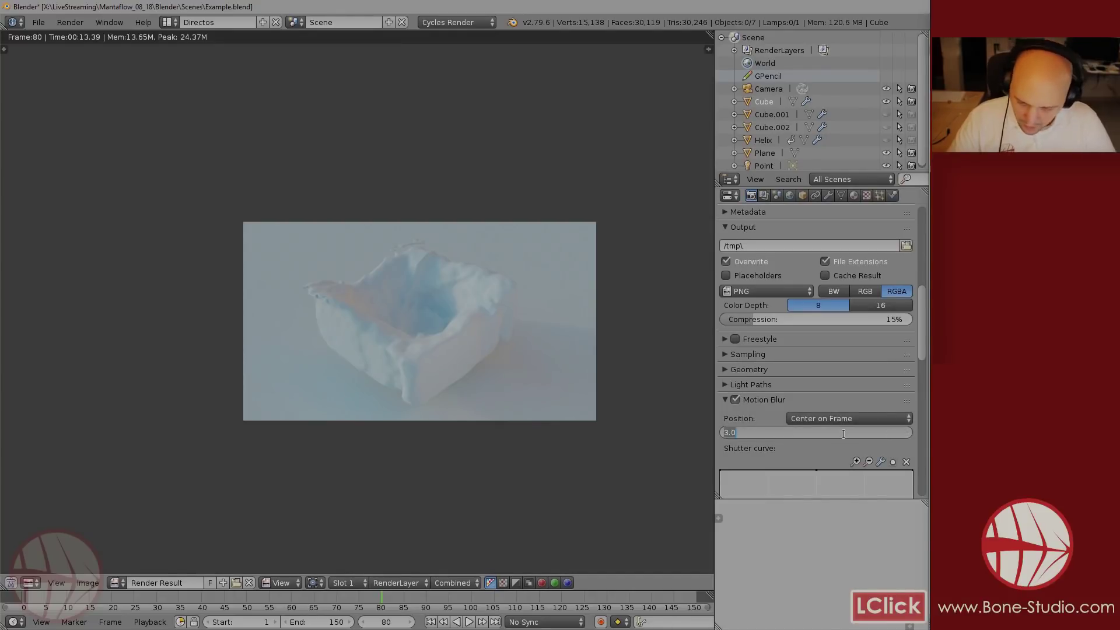
text(1)
key(Return)
scroll(772, 406, up, 10)
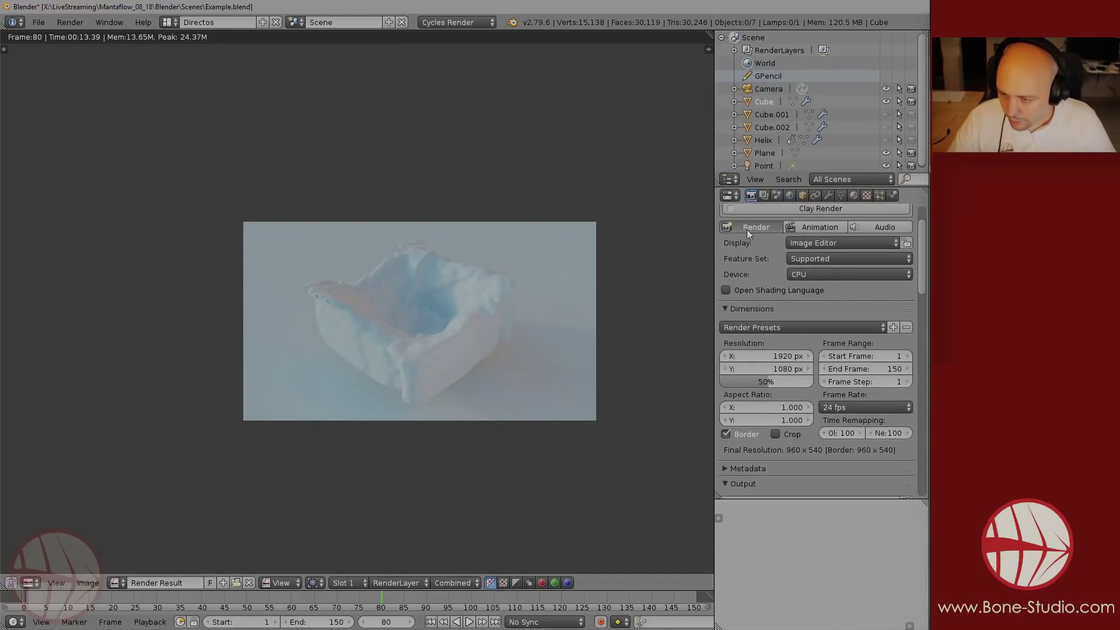
- Render frame 80 with motion blur, inspect the liquid up close, and close the render view
click(747, 229)
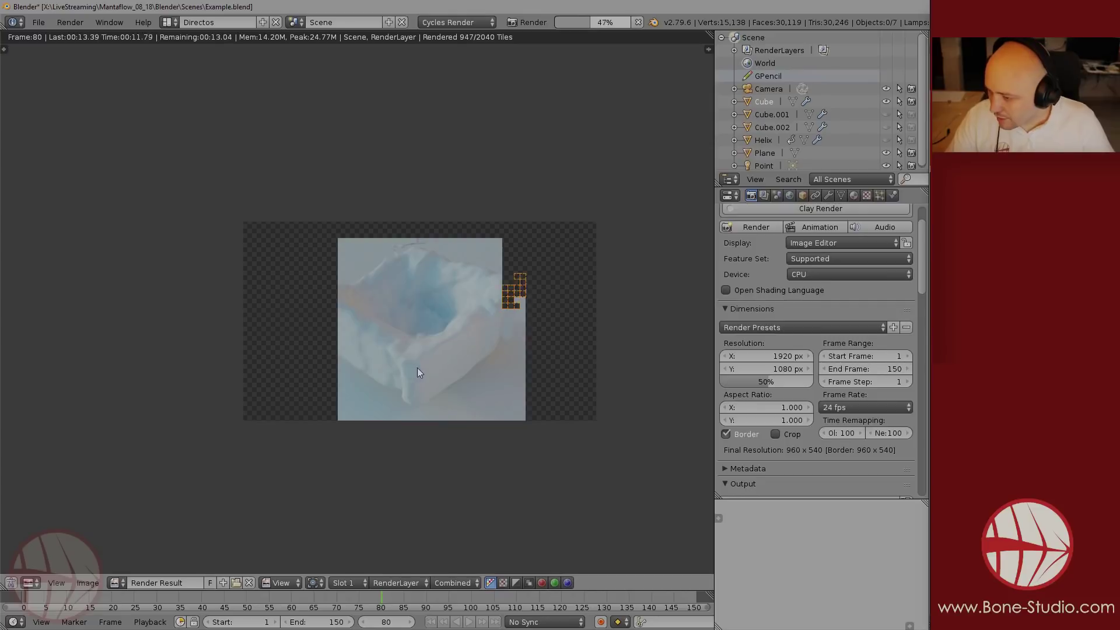
click(425, 324)
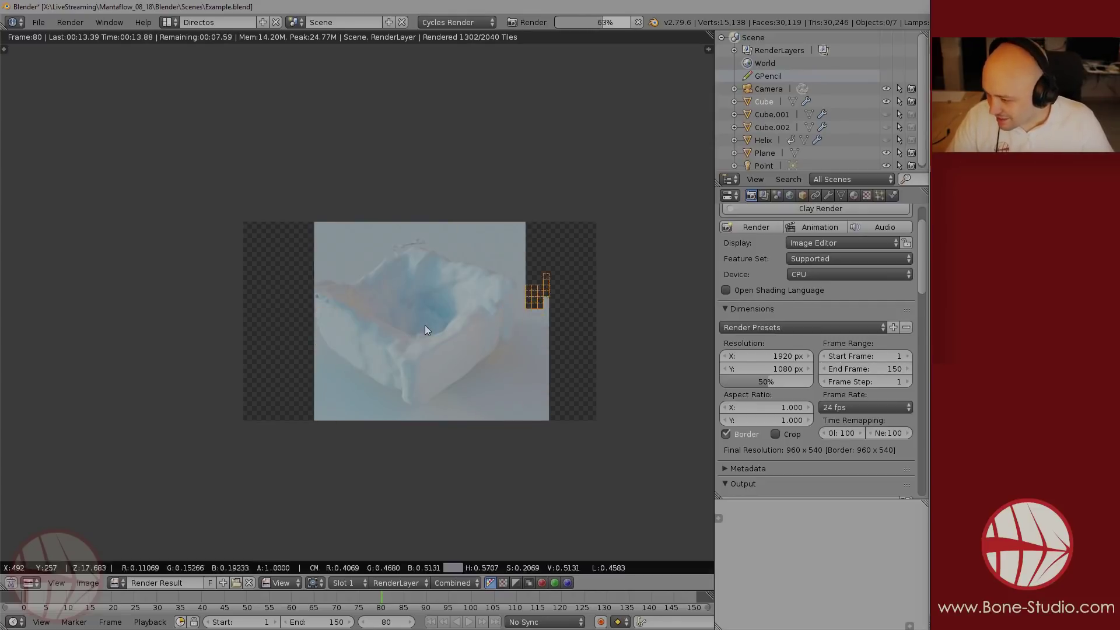
scroll(415, 292, up, 6)
scroll(435, 372, down, 5)
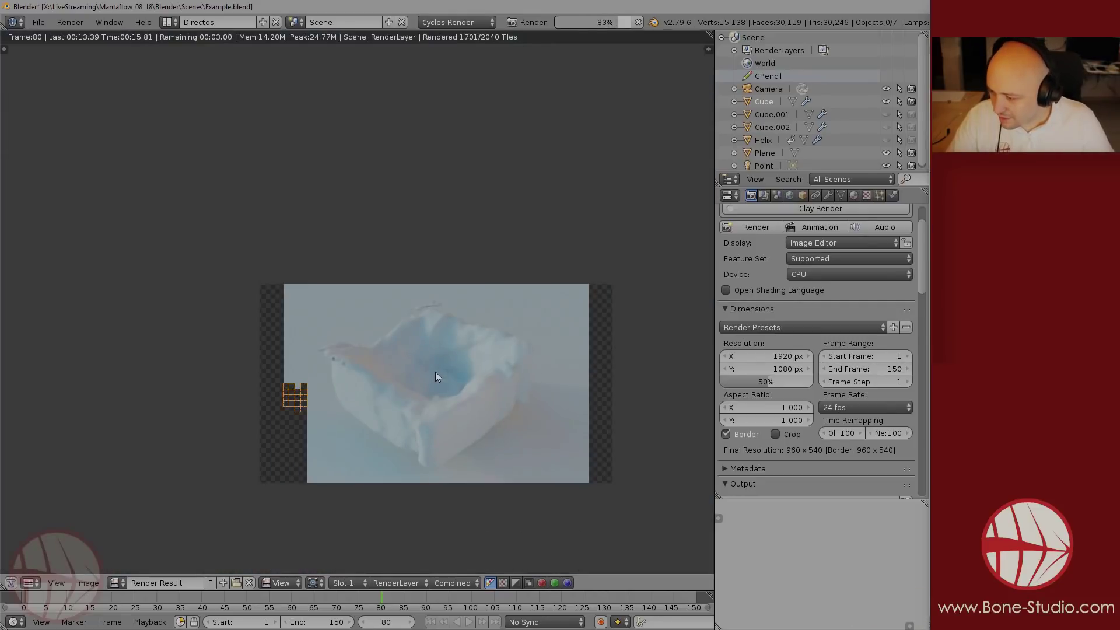
key(Escape)
key(Escape)
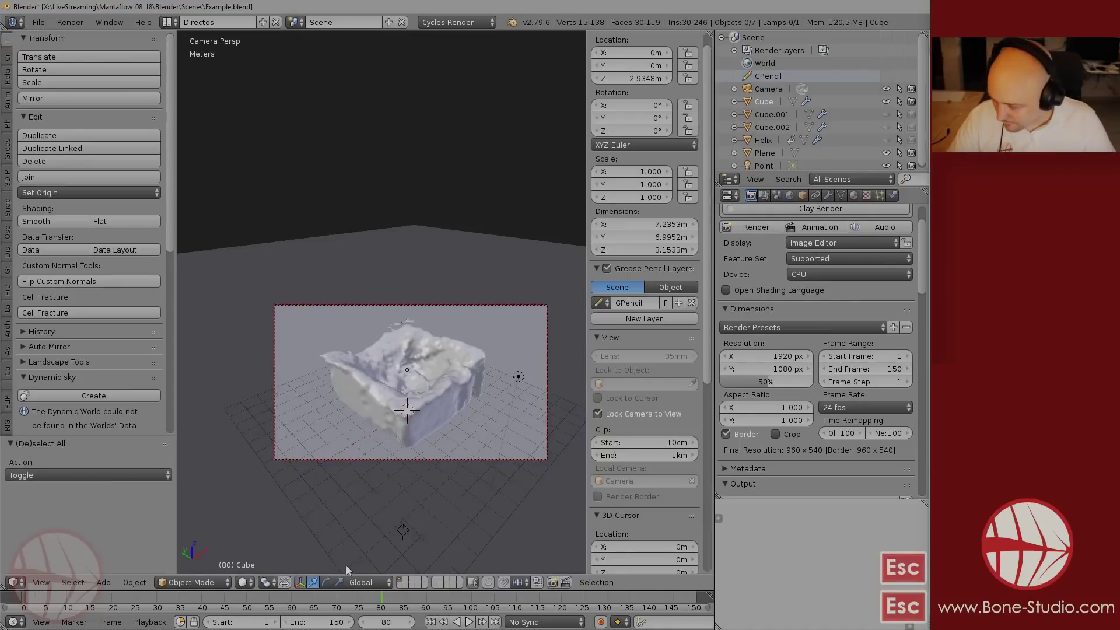
- Move the timeline to frame 23 and set the Motion Blur shutter to 4
drag(337, 605, 125, 608)
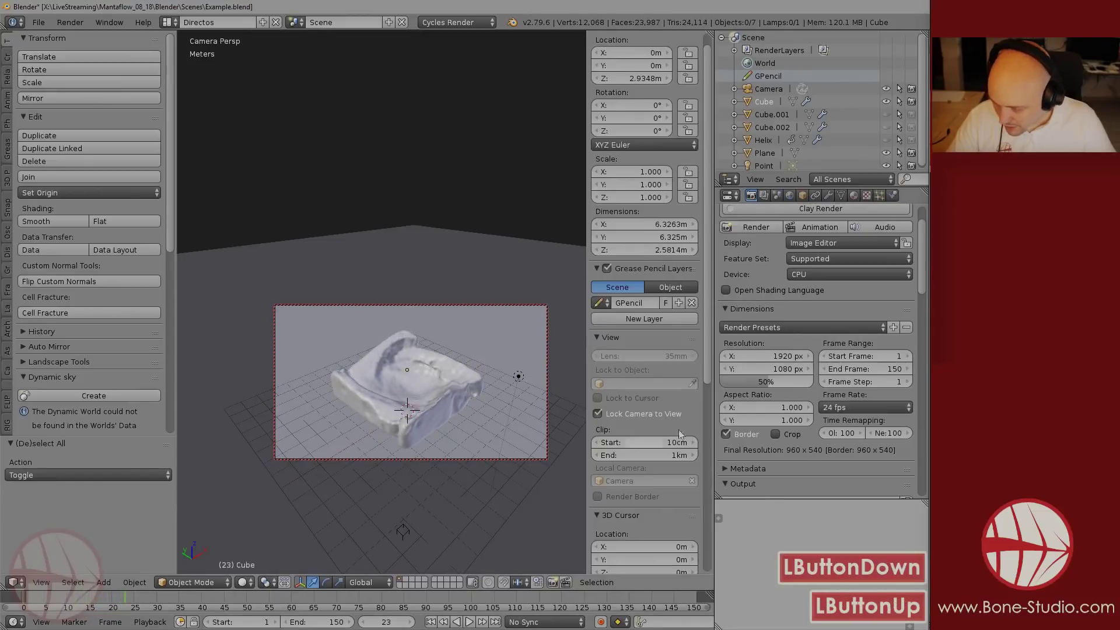
scroll(797, 385, down, 7)
scroll(797, 385, down, 5)
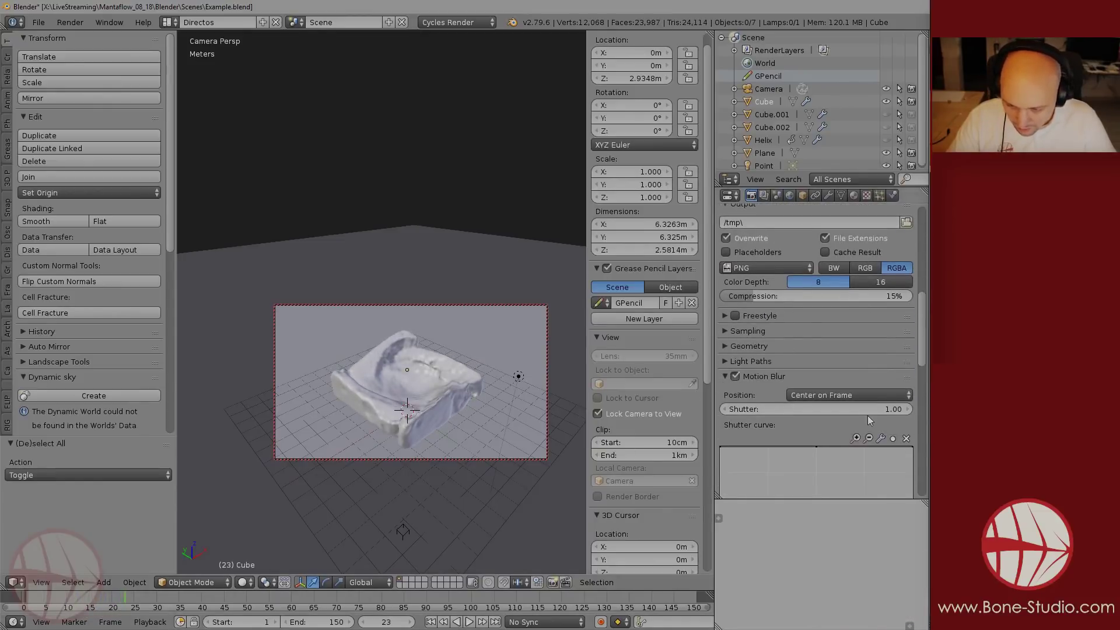
click(866, 412)
text(4)
key(Return)
scroll(824, 358, up, 12)
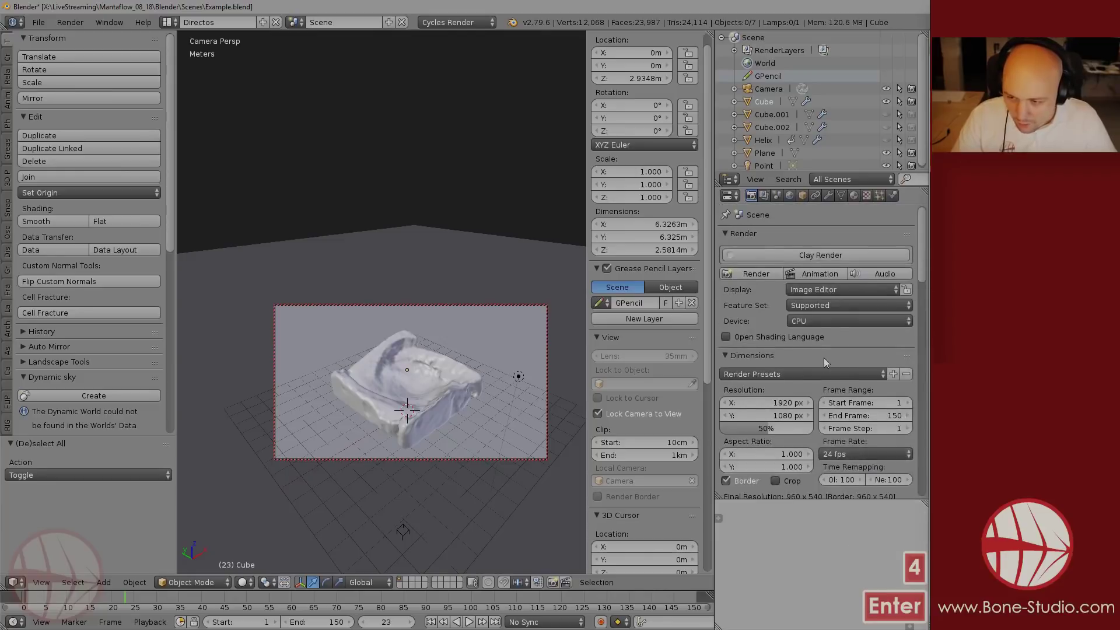
click(747, 277)
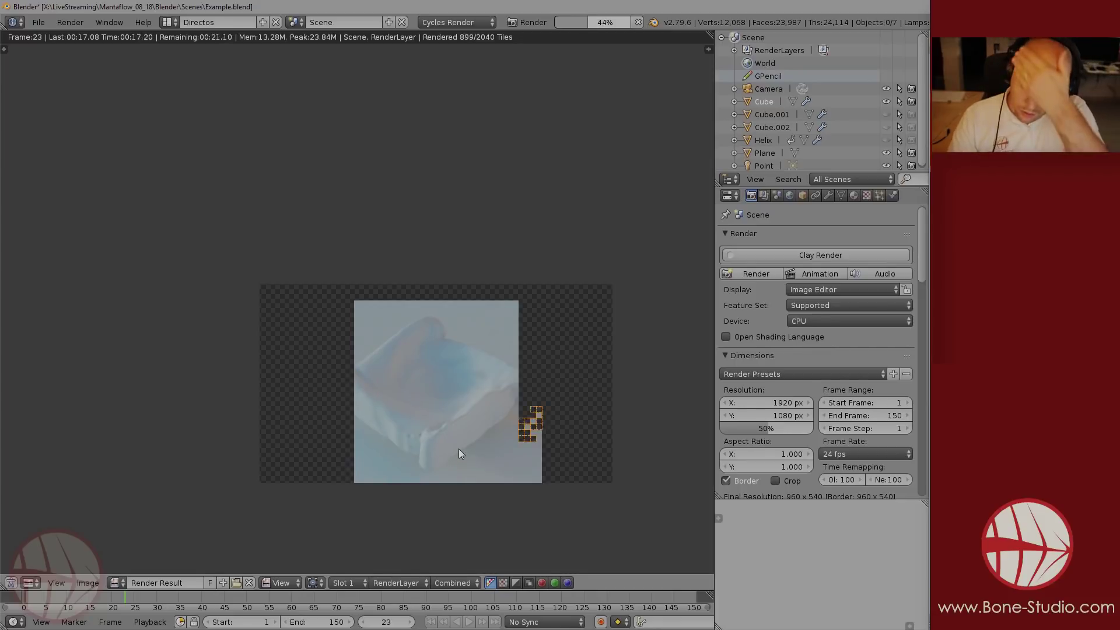
key(Escape)
key(Escape)
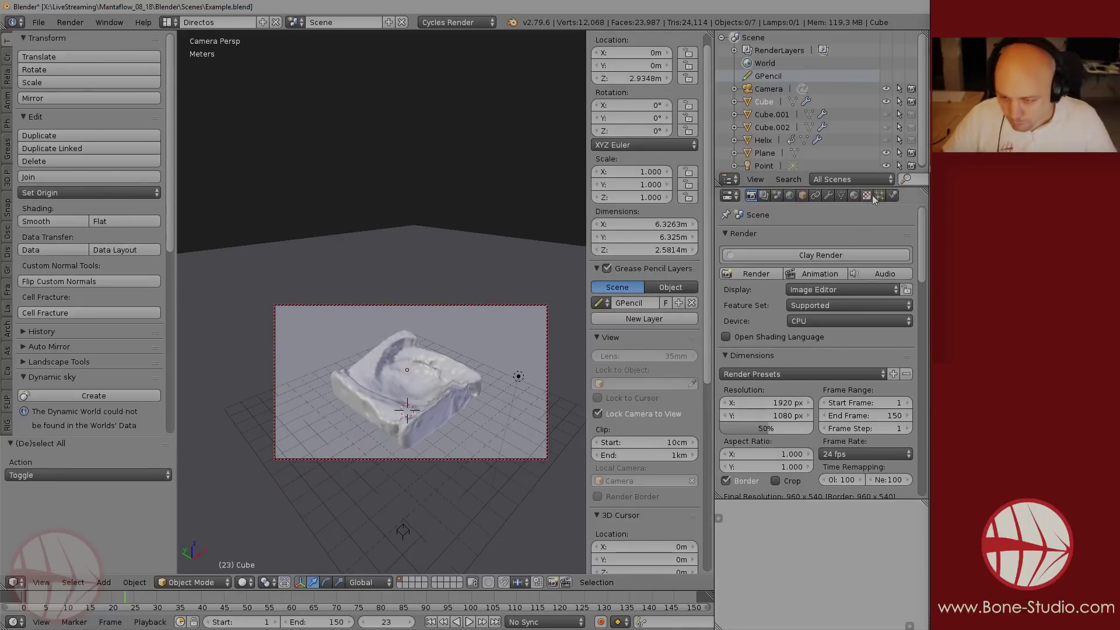
- Make the liquid's Principled material clear: Transmission 1, and Sheen Tint, Roughness and Specular all 0
click(854, 195)
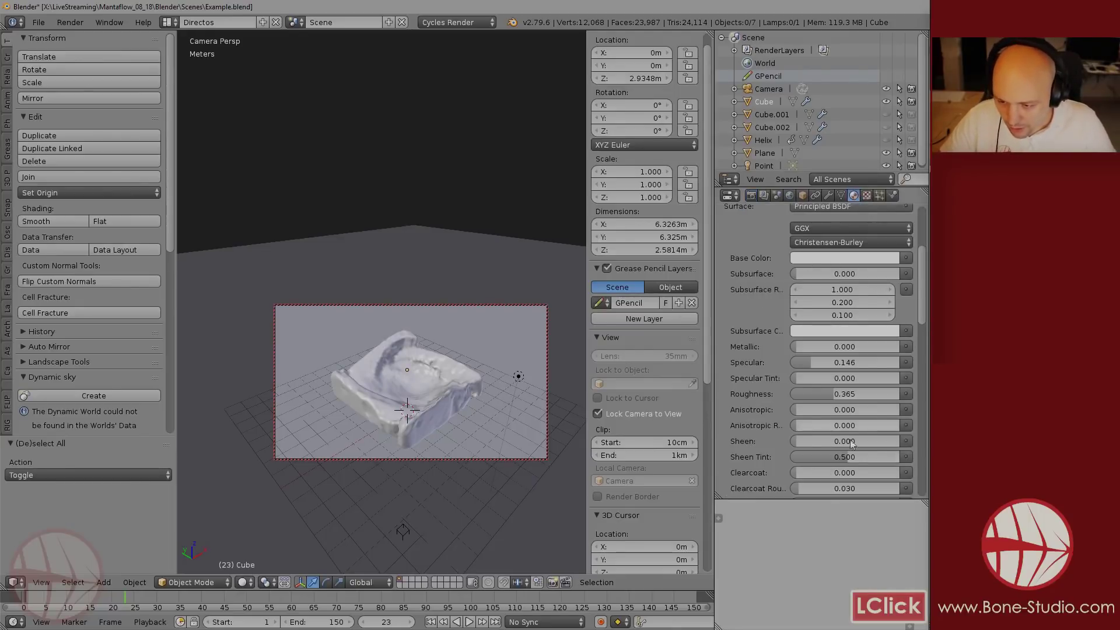
scroll(834, 426, down, 4)
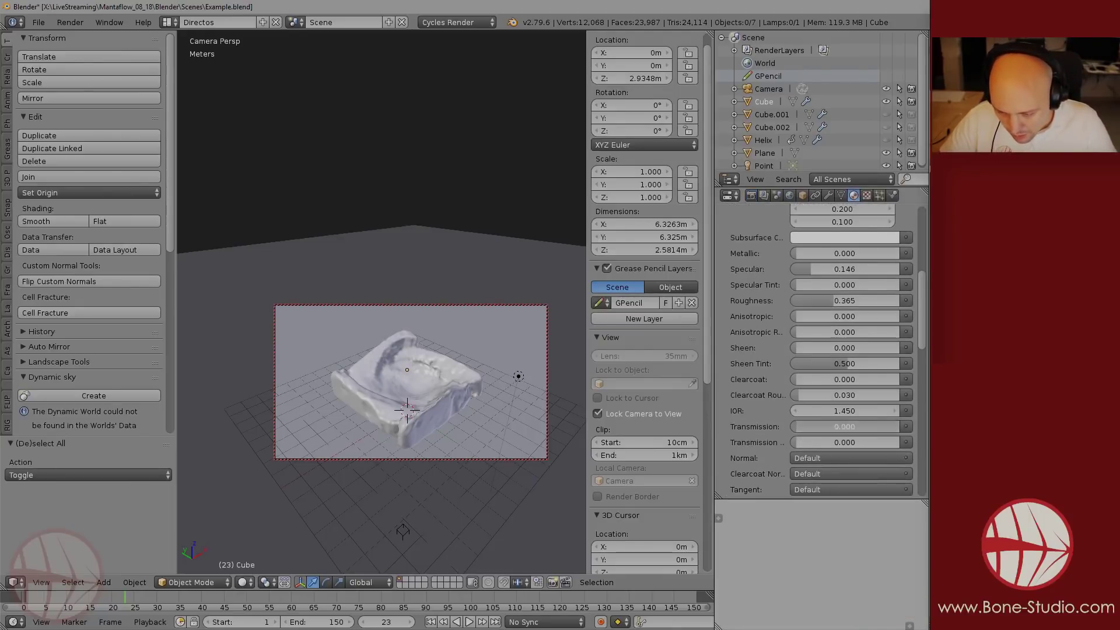
drag(835, 427, 898, 426)
drag(881, 363, 825, 363)
drag(872, 300, 817, 269)
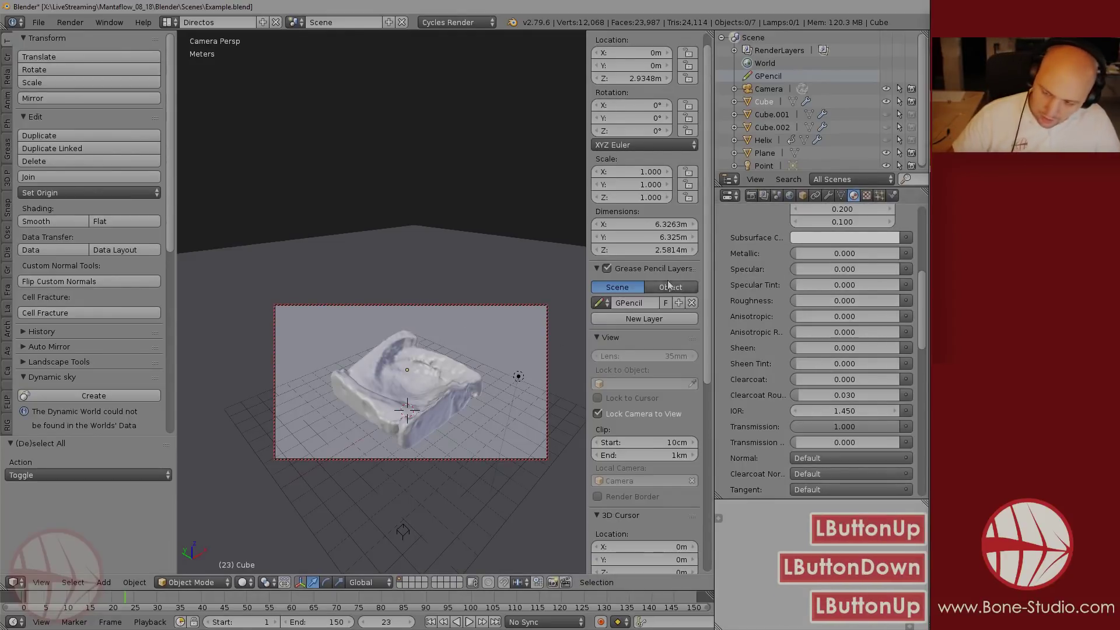
- Render frame 23 with the transparent liquid material and motion blur
click(751, 196)
key(shift+z)
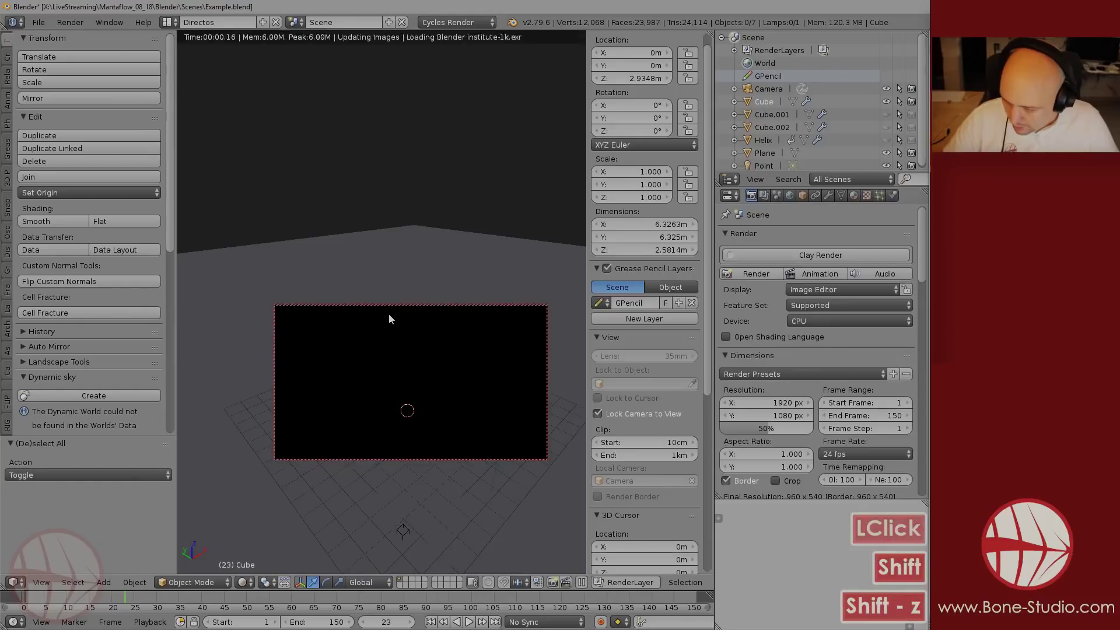
key(shift+z)
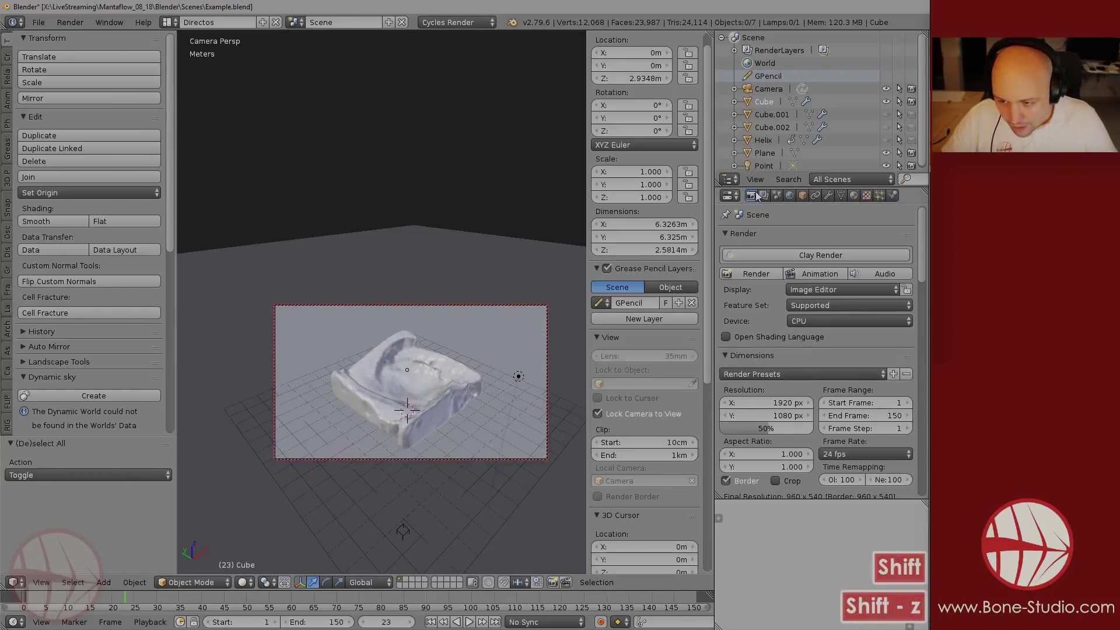
click(759, 278)
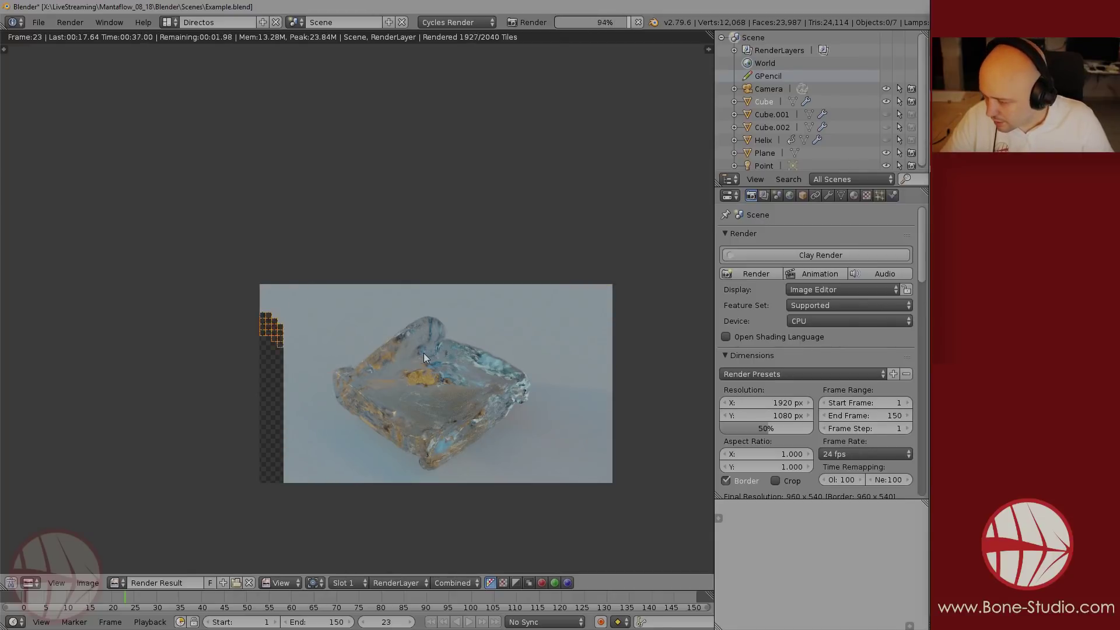
- Render frame 23 into Slot 2 with Motion Blur disabled
click(359, 582)
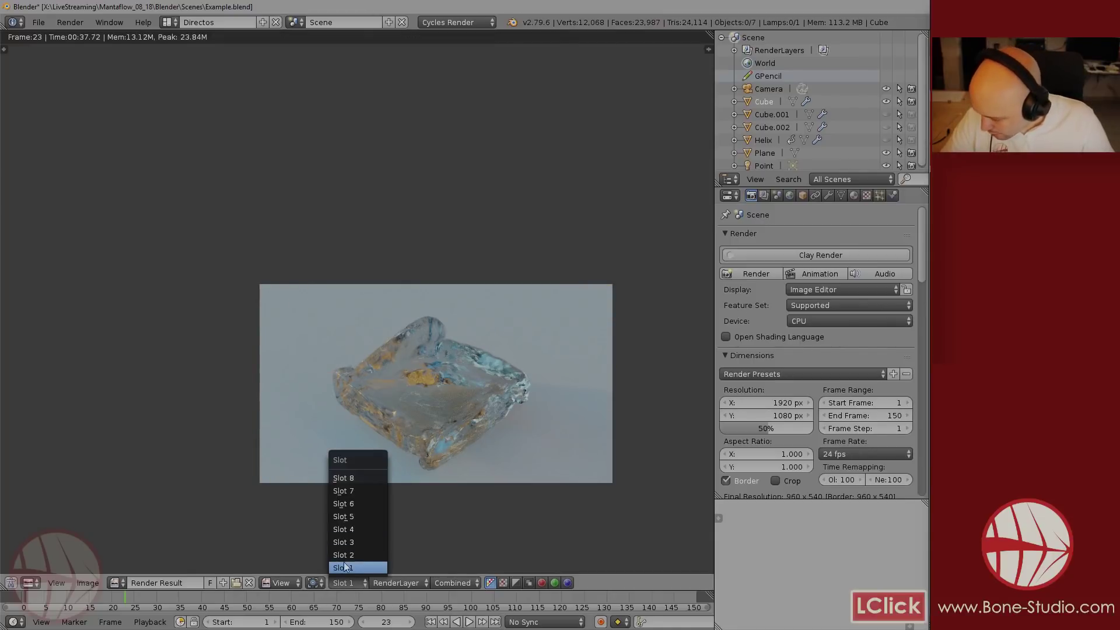
click(344, 554)
scroll(771, 326, down, 12)
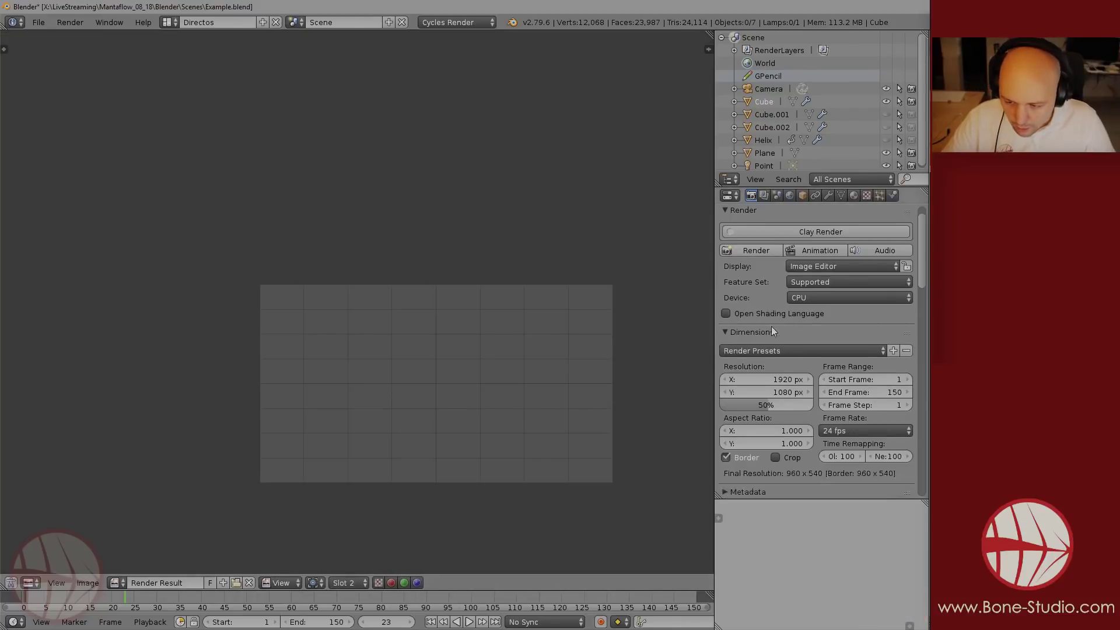
click(735, 380)
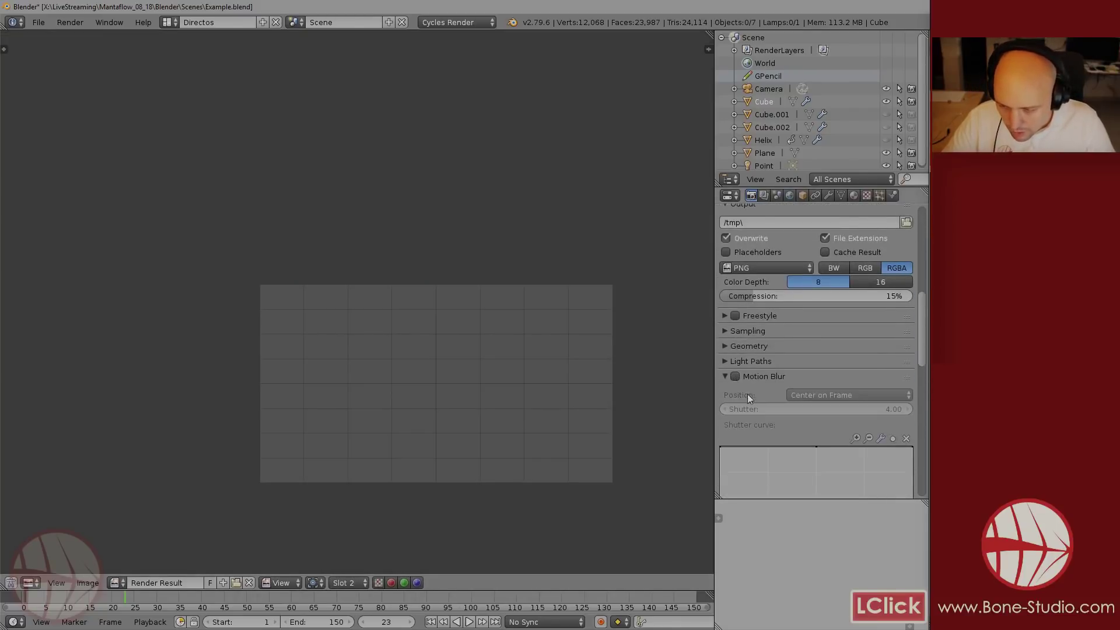
scroll(747, 394, up, 12)
click(755, 273)
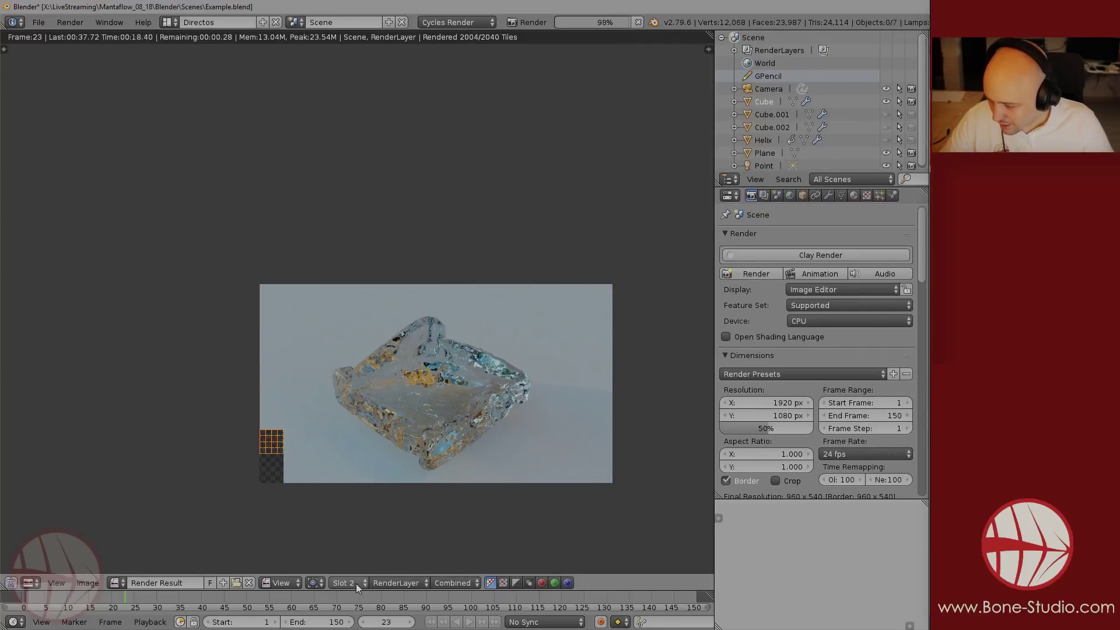
- Compare the renders with and without motion blur by alternating between Slot 1 and Slot 2
key(j)
key(j)
key(j)
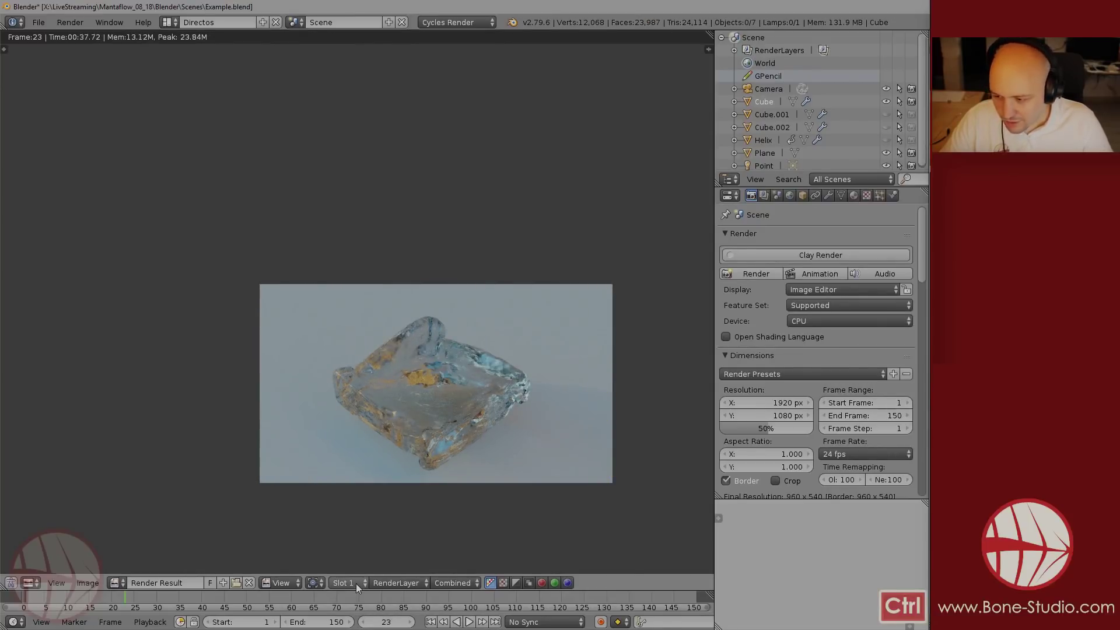
key(j)
key(j)
key(j)
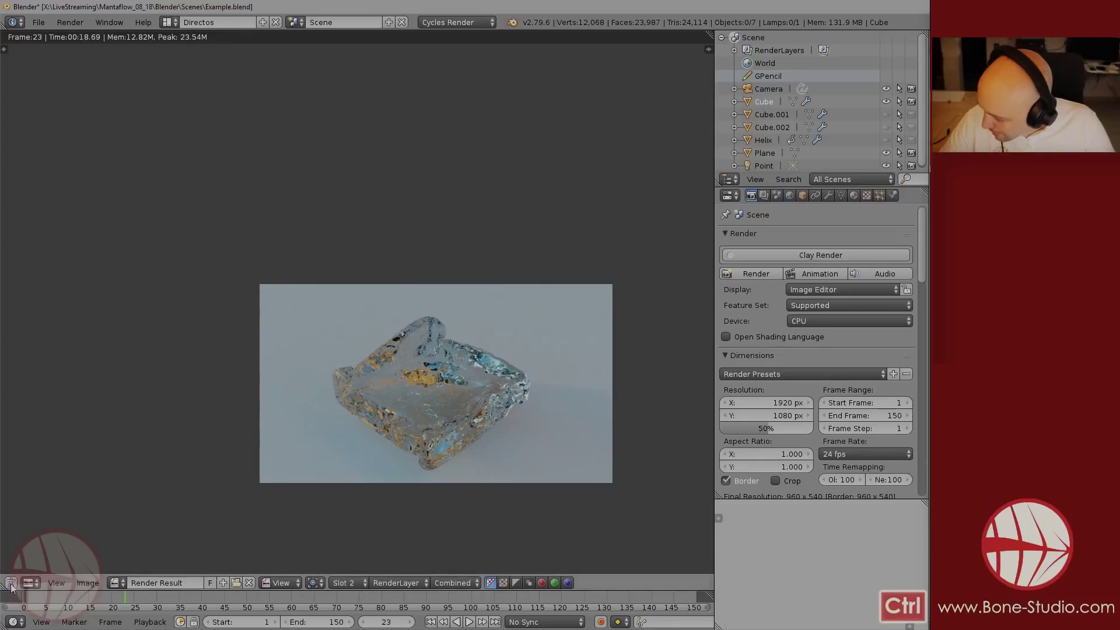
- Split off a node editor below the render, set it to compositing, and enable Use Nodes and Backdrop
drag(11, 587, 9, 517)
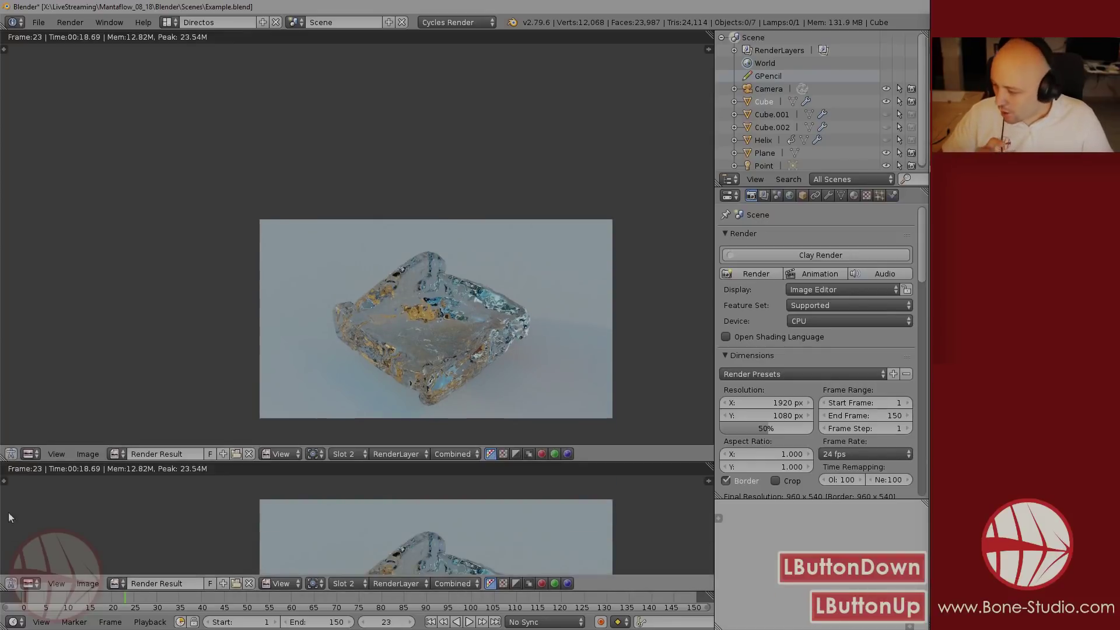
click(26, 586)
click(50, 565)
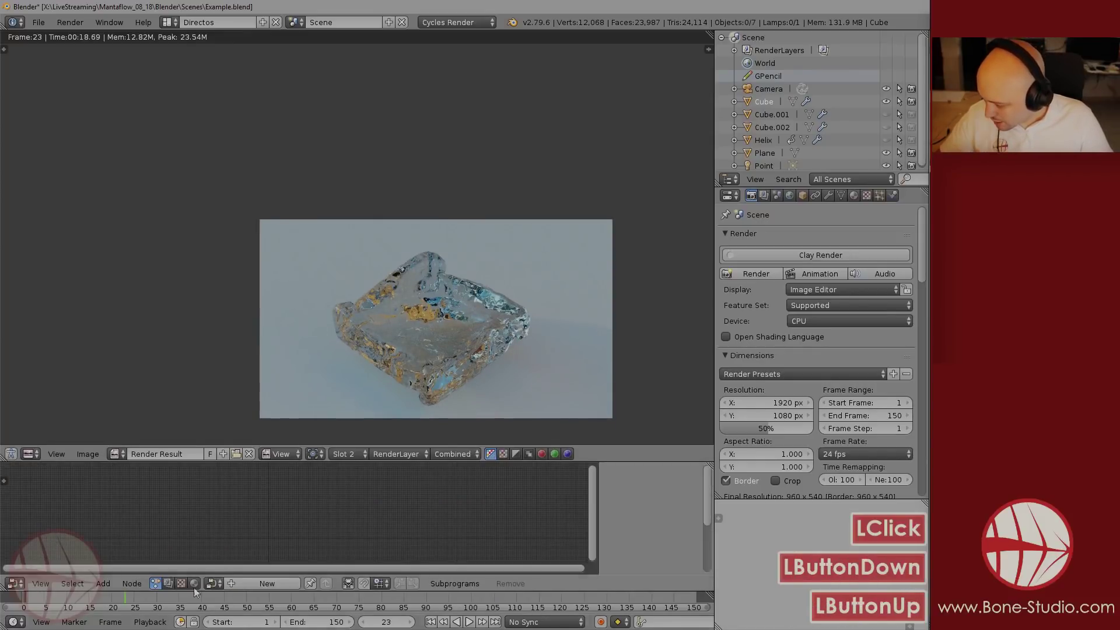
click(169, 584)
click(210, 584)
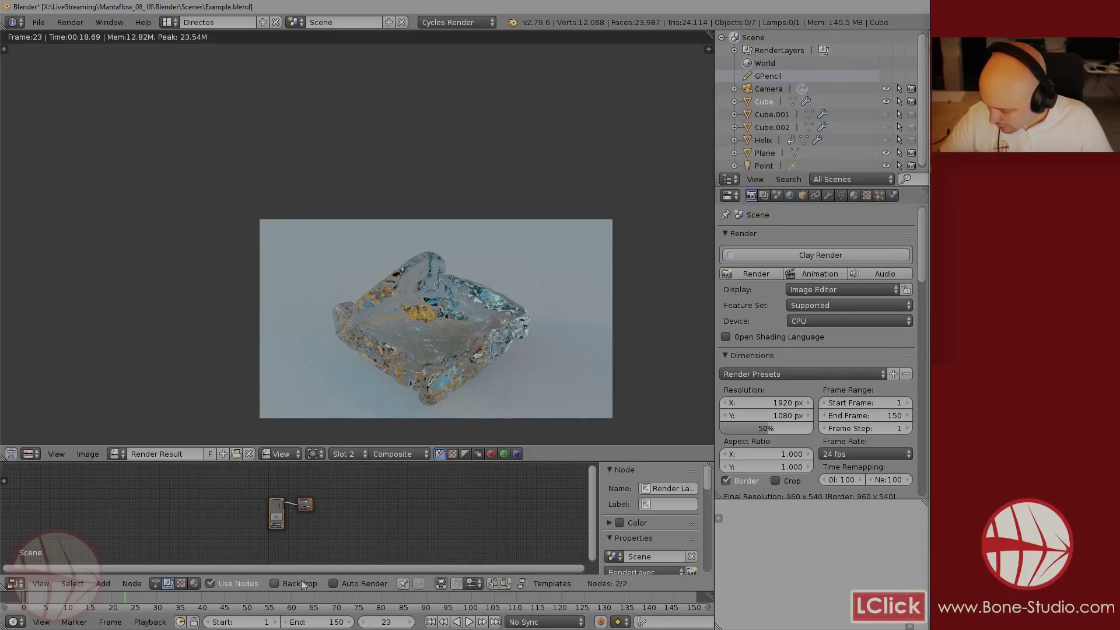
click(274, 584)
scroll(327, 520, up, 2)
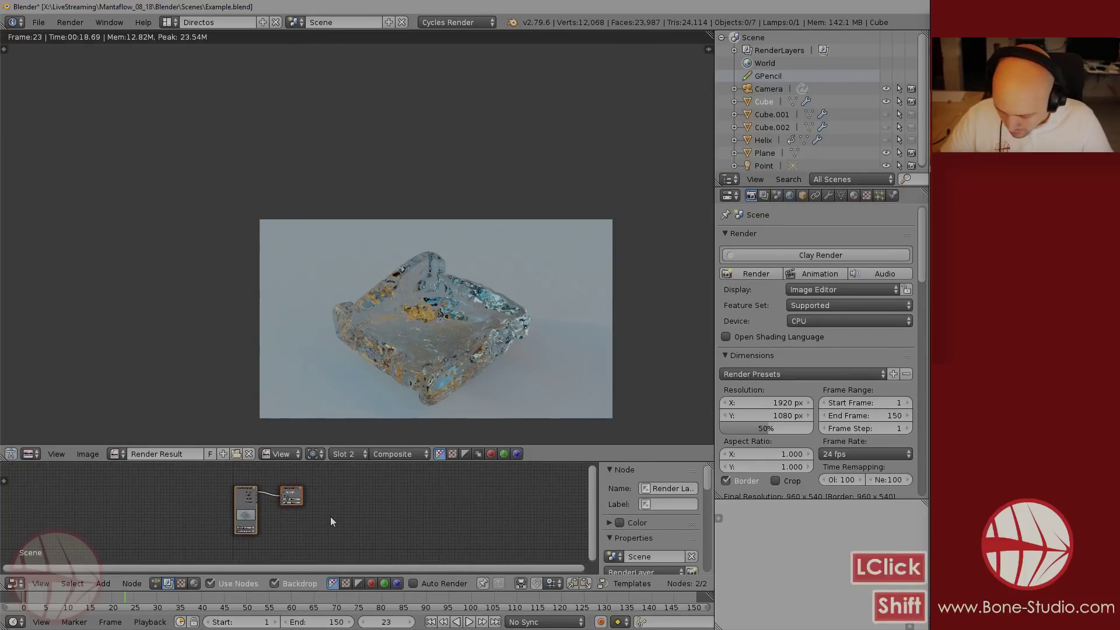
- Add a Viewer node, enlarge the node editor, and connect the Render Layers image to the Viewer
key(shift+a)
click(316, 489)
text(view)
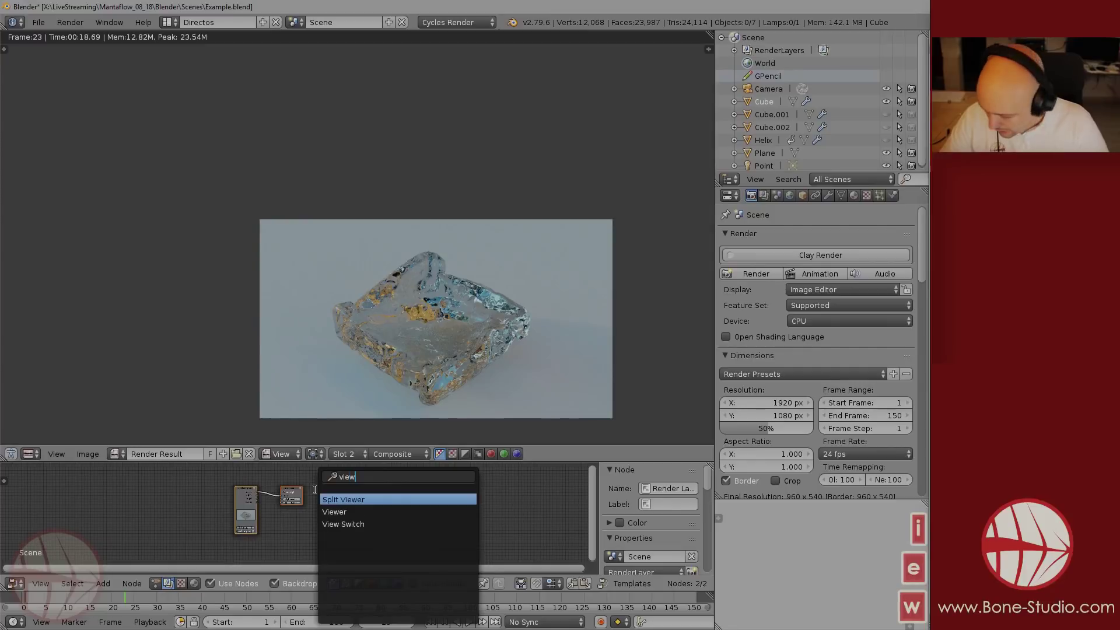
key(Down)
key(Return)
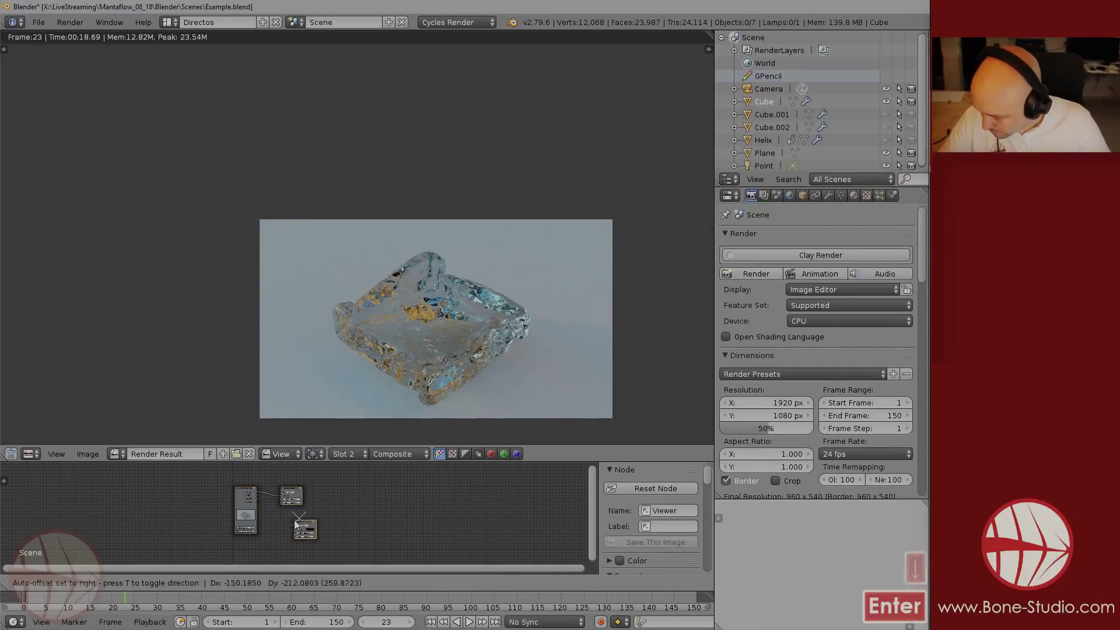
click(261, 521)
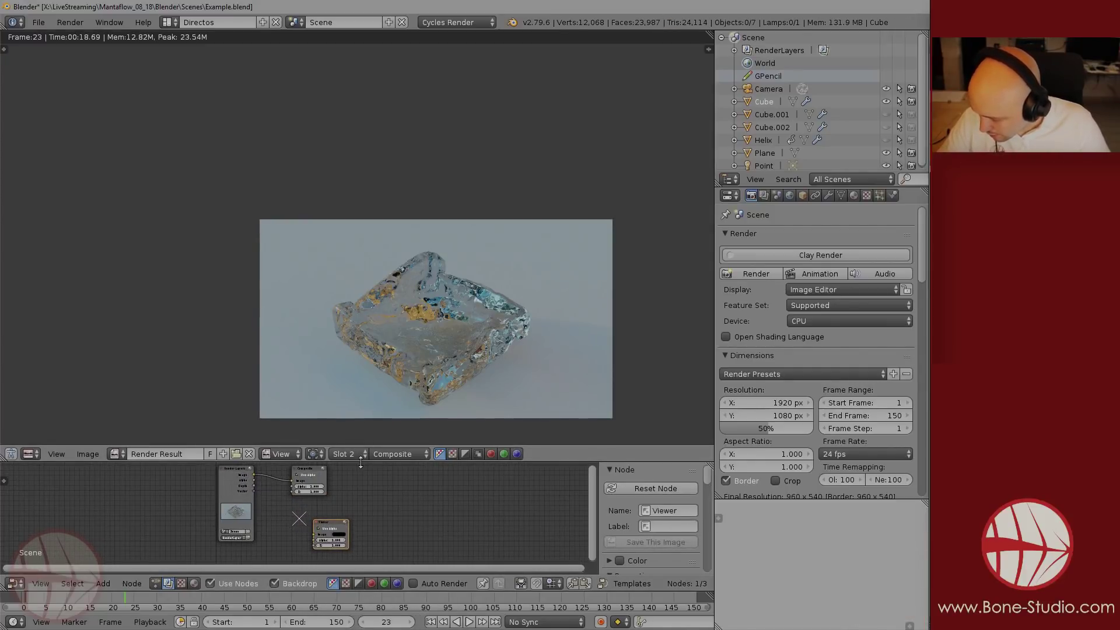
drag(361, 462, 366, 257)
drag(284, 398, 348, 453)
- Add a Vector Blur node and spread the compositing nodes apart to make room for its links
click(321, 488)
key(shift+a)
click(320, 488)
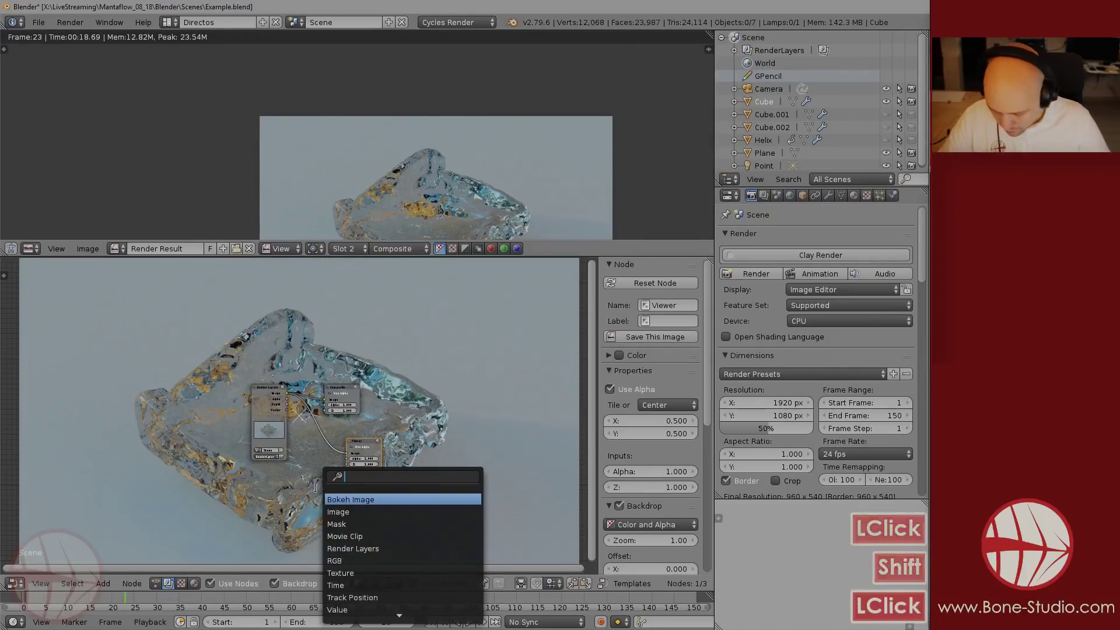
text(vect)
key(Return)
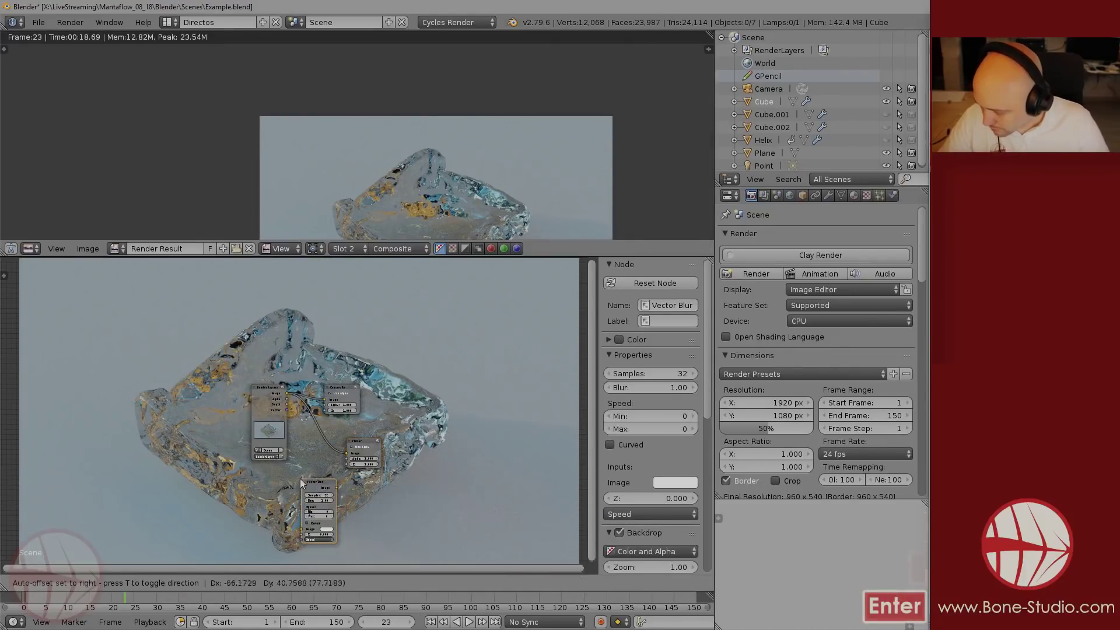
click(300, 479)
drag(284, 431, 228, 446)
scroll(229, 446, up, 5)
drag(339, 504, 265, 461)
- Feed Render Layers Image, Depth and Vector into Vector Blur's Image, Z and Speed, and link its output to Viewer and Composite
drag(232, 391, 260, 526)
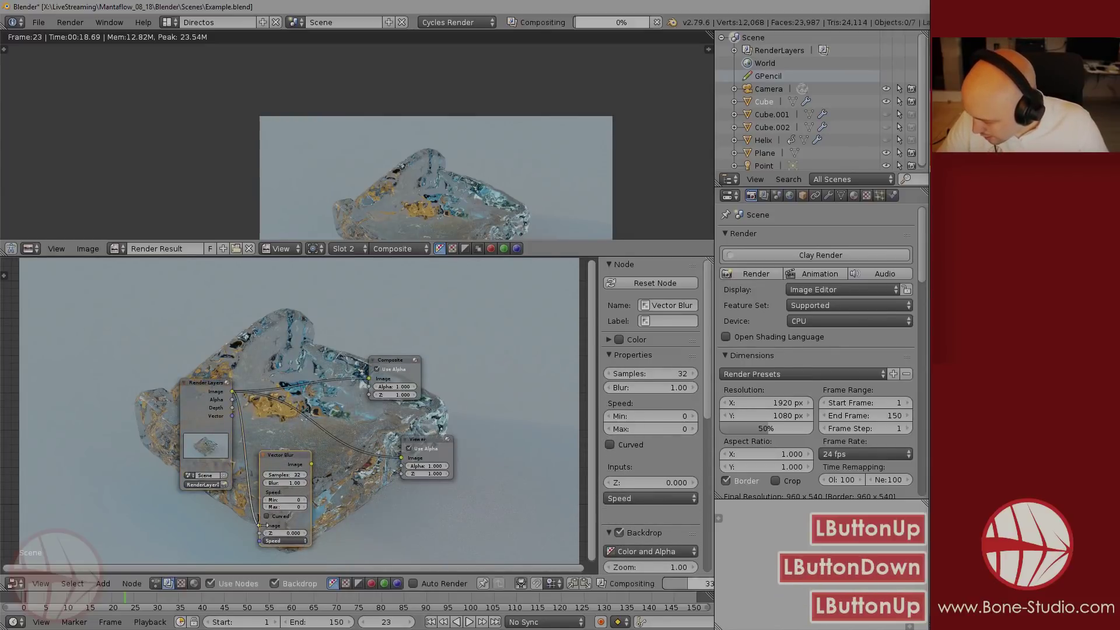
drag(231, 408, 261, 534)
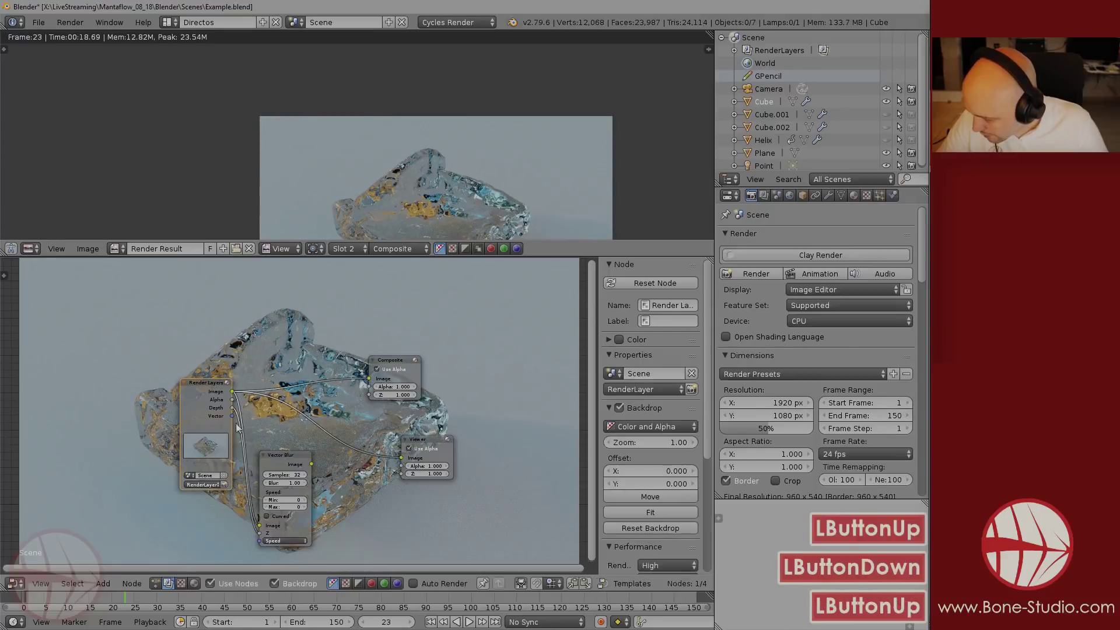
drag(233, 416, 259, 541)
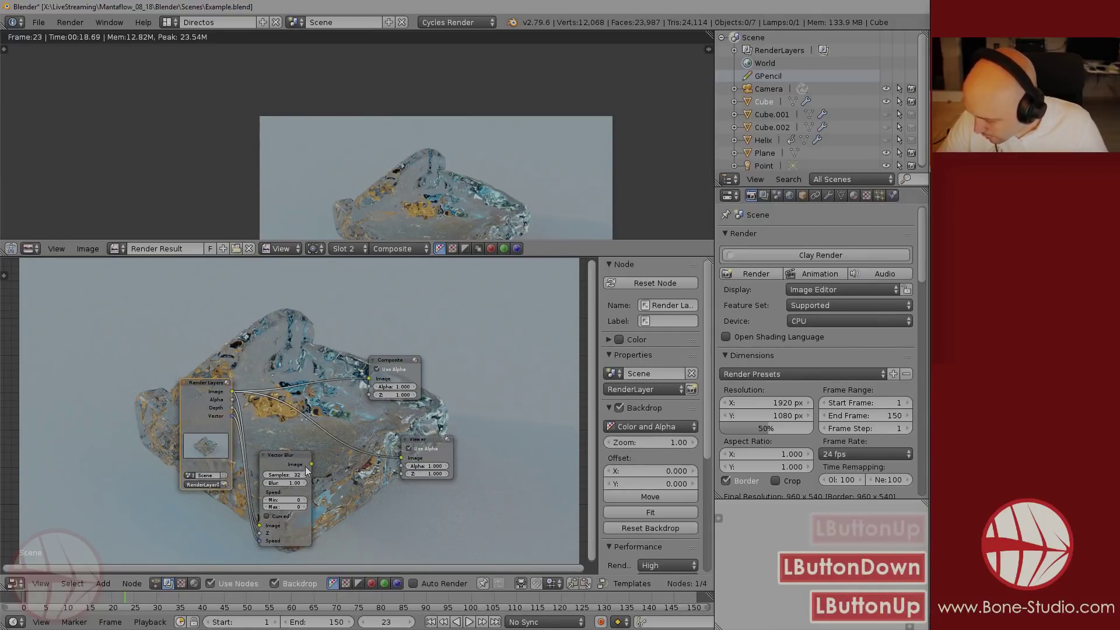
drag(311, 464, 403, 461)
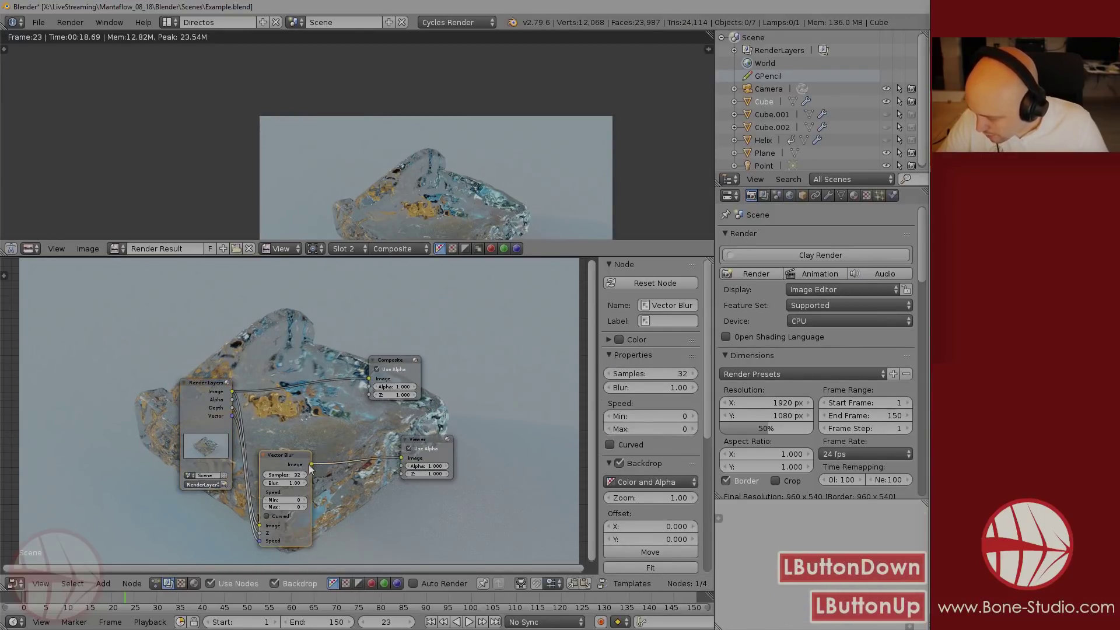
drag(312, 464, 484, 368)
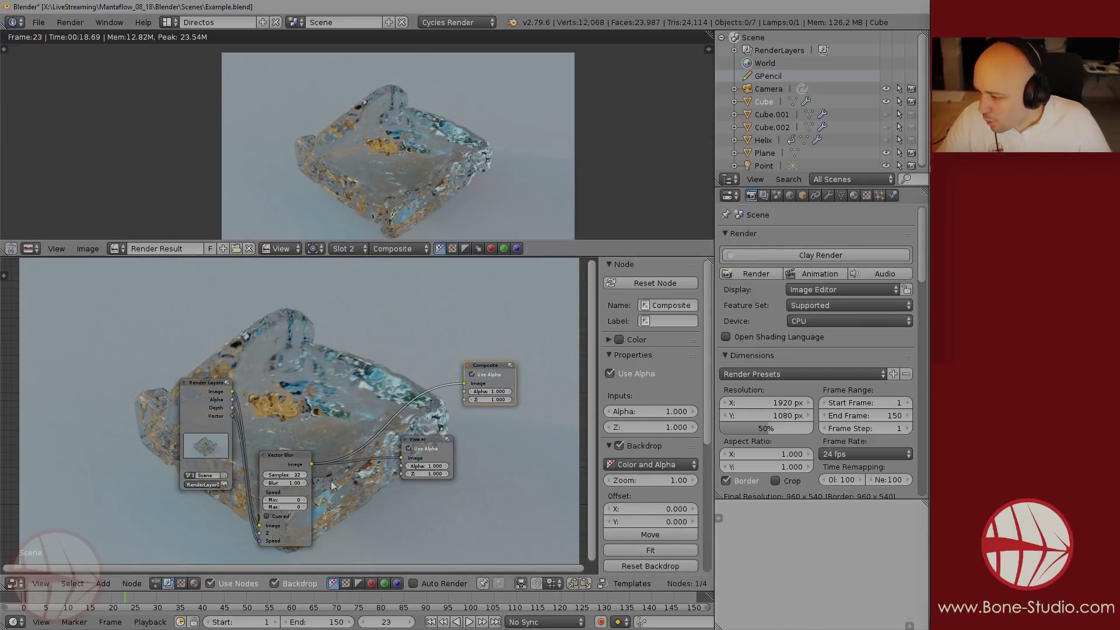
- Try a Blur value of 2 on the Vector Blur node and raise it to 3
click(295, 483)
text(2)
key(Return)
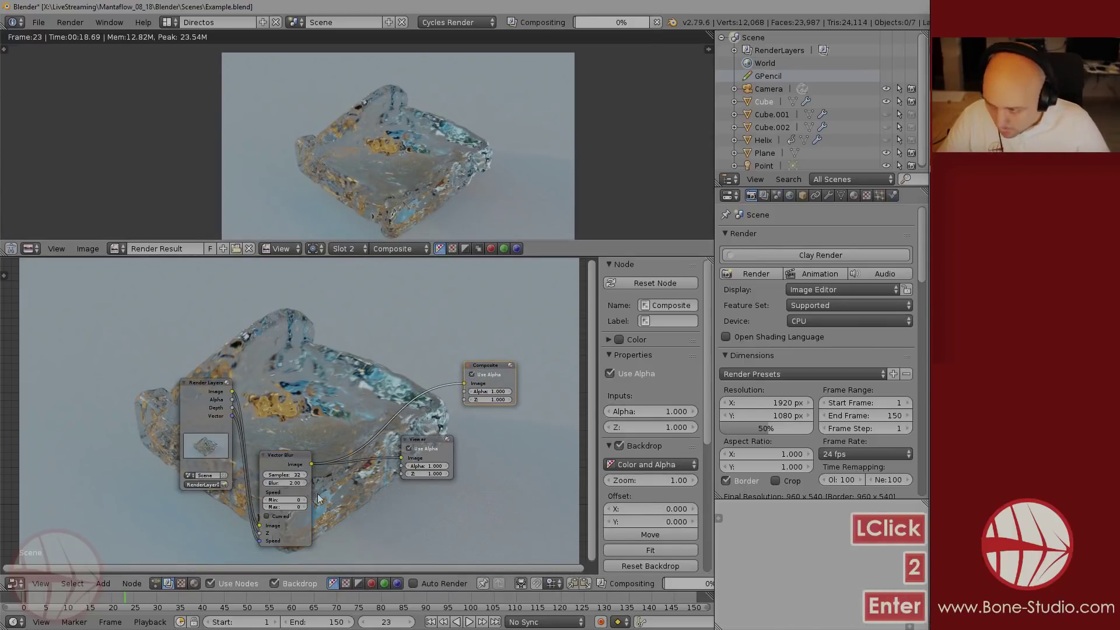
click(295, 483)
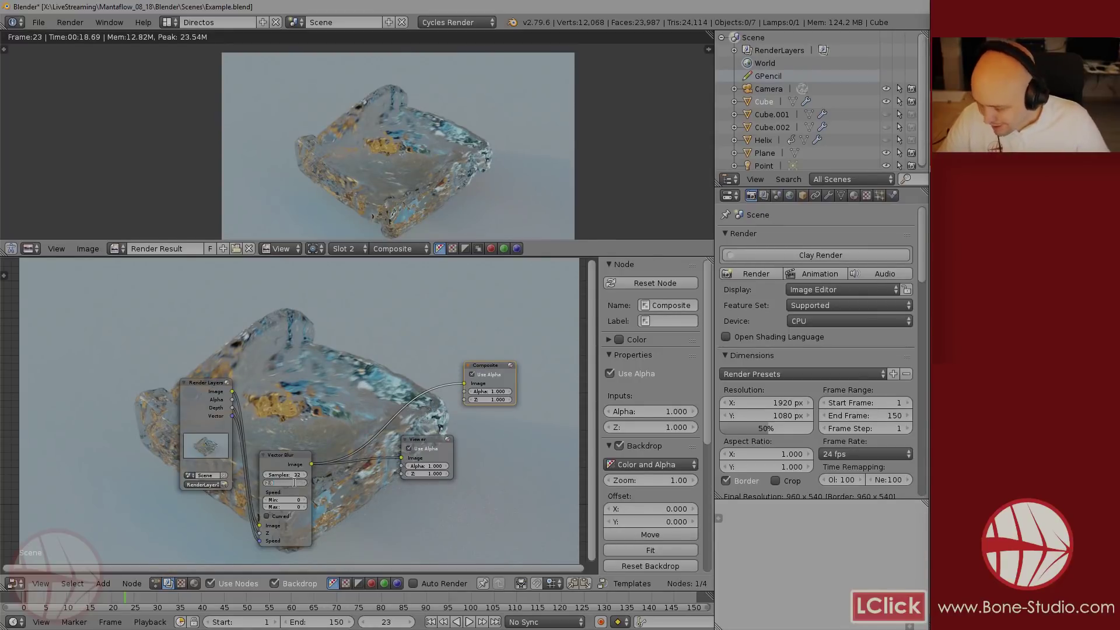
text(3)
key(Return)
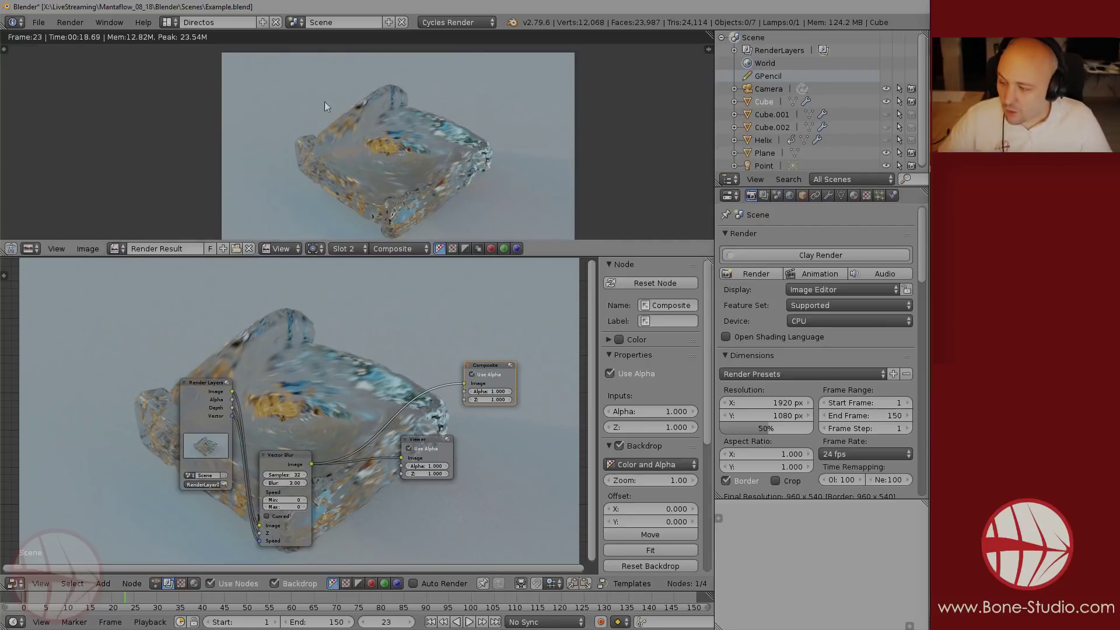
- Show the motion-blurred render from Slot 1 above the nodes to compare it with the Vector Blur backdrop
click(356, 248)
click(347, 249)
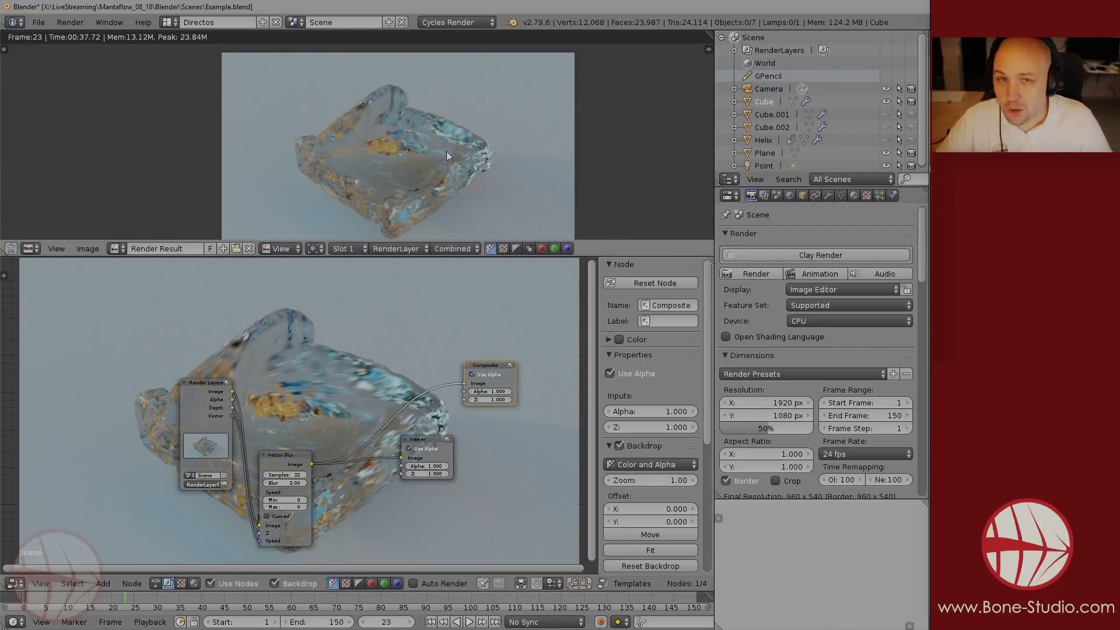
- Switch the render view above the nodes to Slot 2 to compare its composite with the motion-blurred render
click(345, 249)
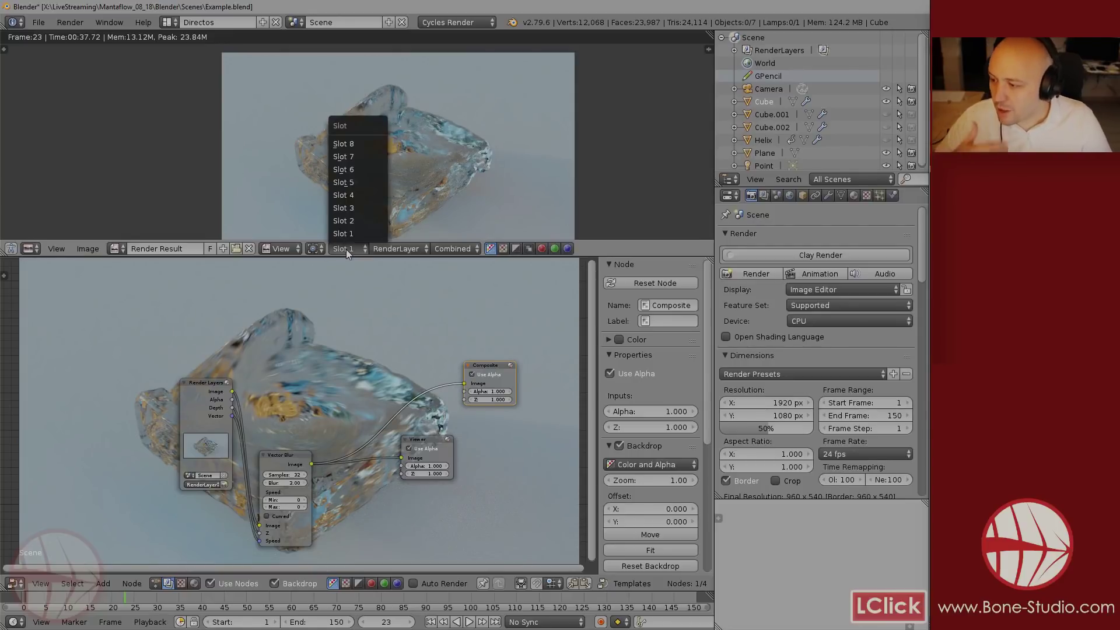
click(345, 218)
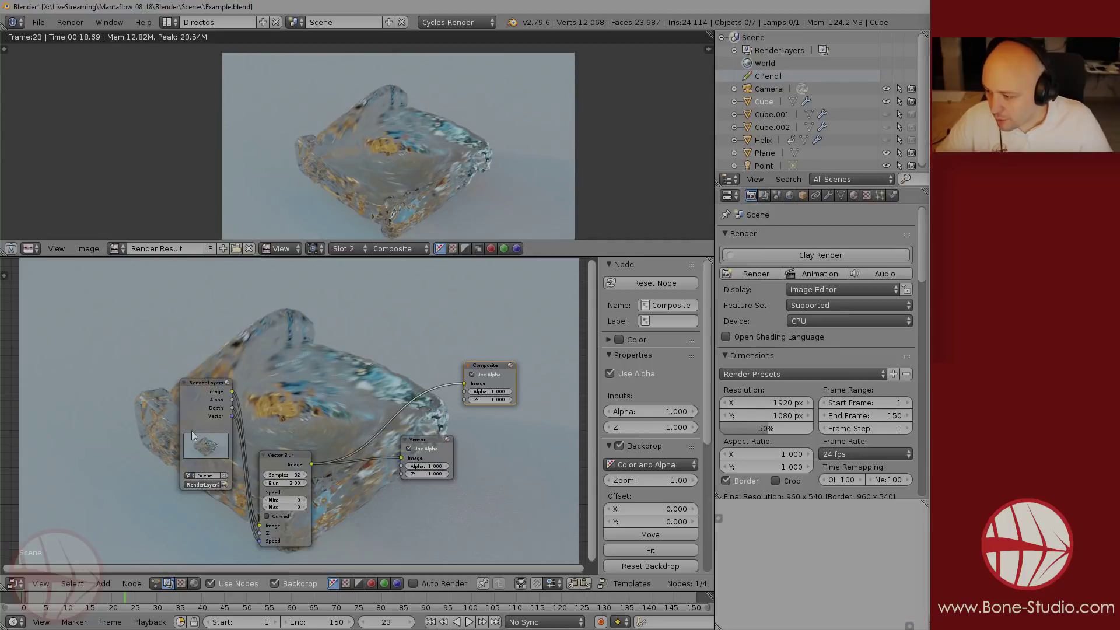
- Move the Render Layers node clear of the Vector Blur node and enable Curved on Vector Blur
drag(206, 402, 138, 453)
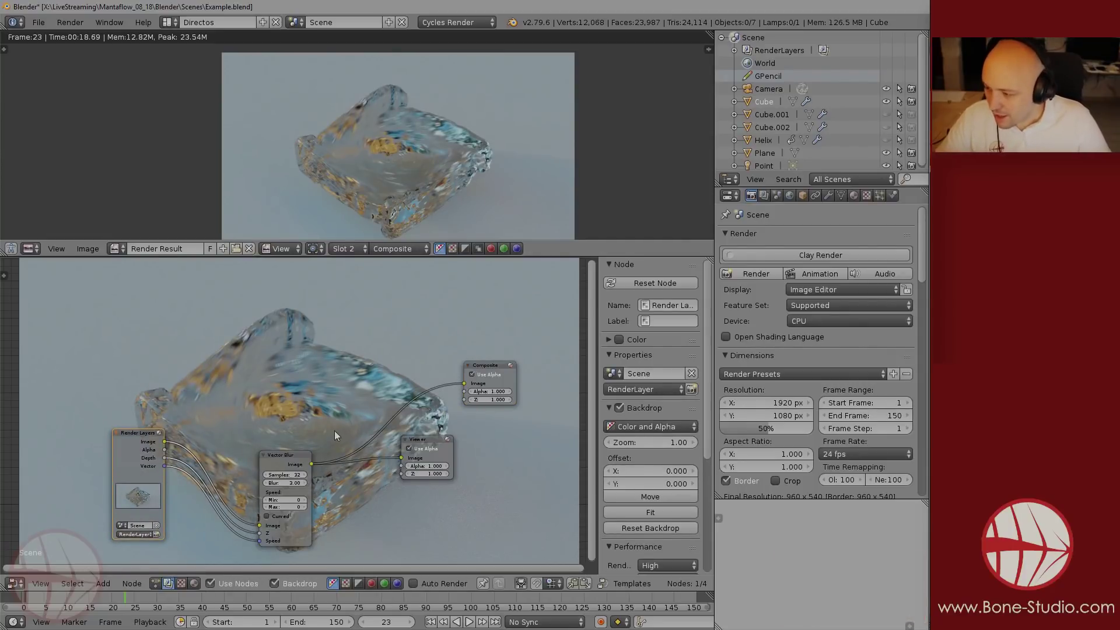
click(267, 516)
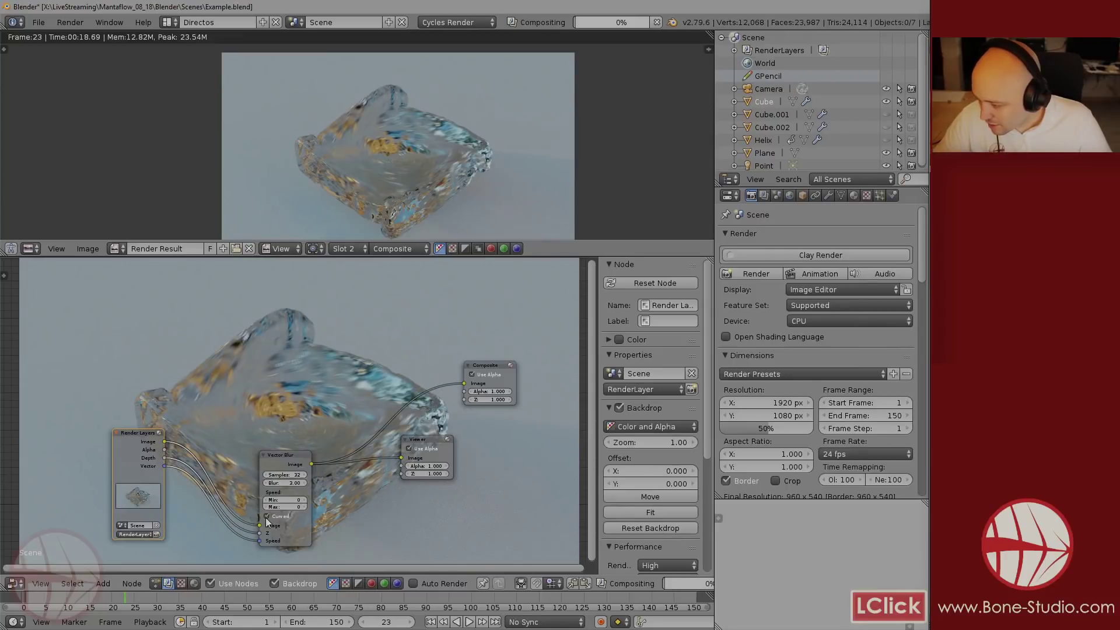
mouse_move(283, 454)
mouse_down()
mouse_move(283, 478)
mouse_move(282, 461)
mouse_up()
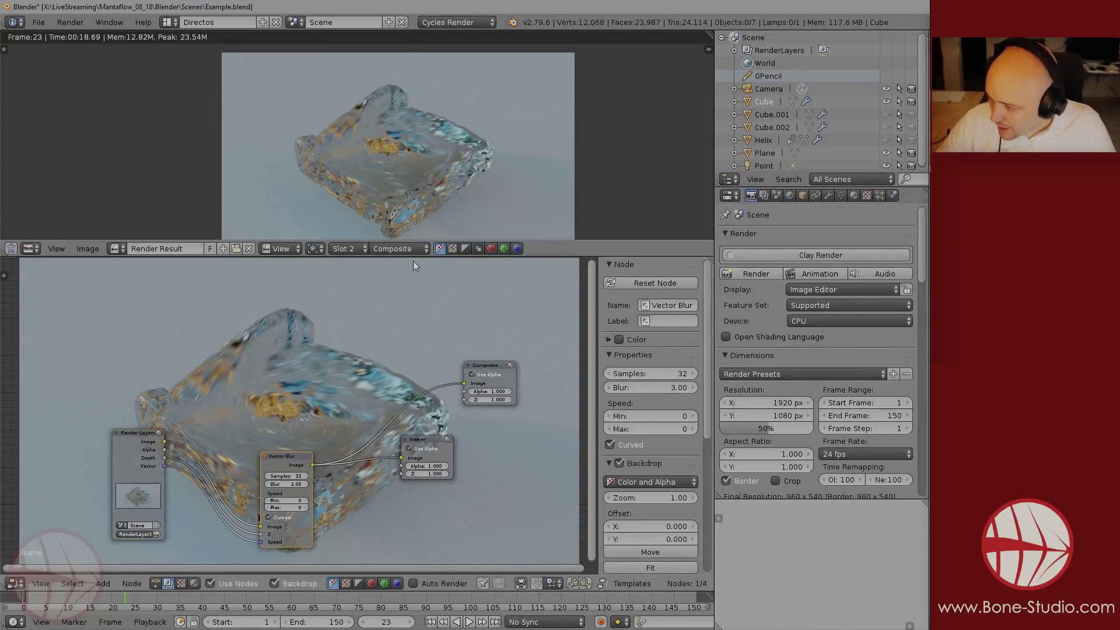
- Enlarge the render view over the node area and zoom in on the Slot 2 liquid to examine its blur
drag(413, 257, 413, 495)
scroll(434, 261, up, 3)
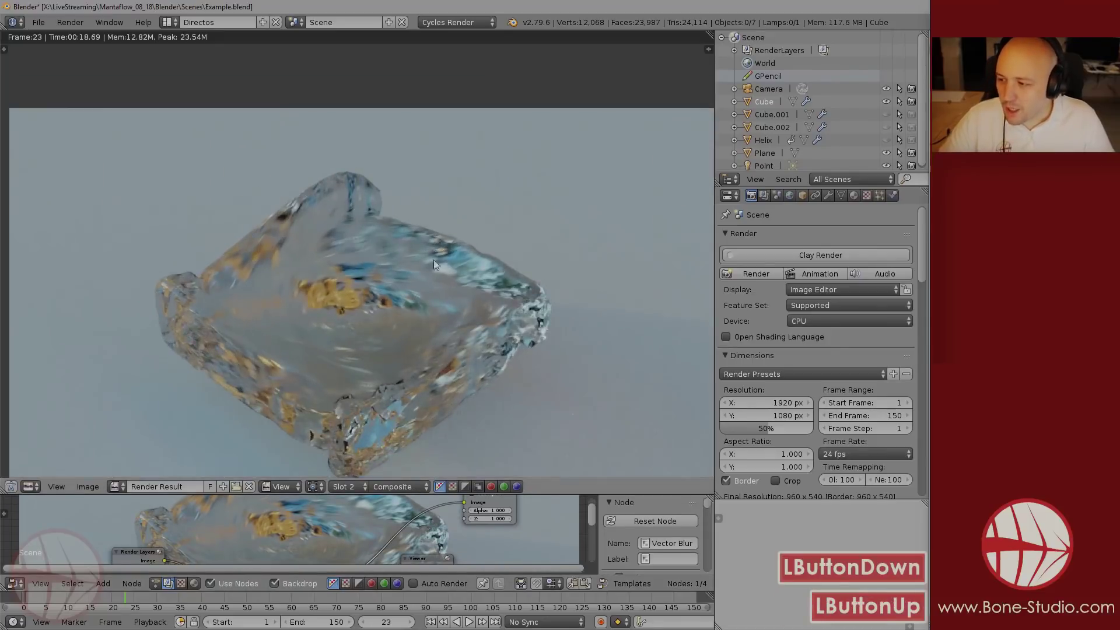